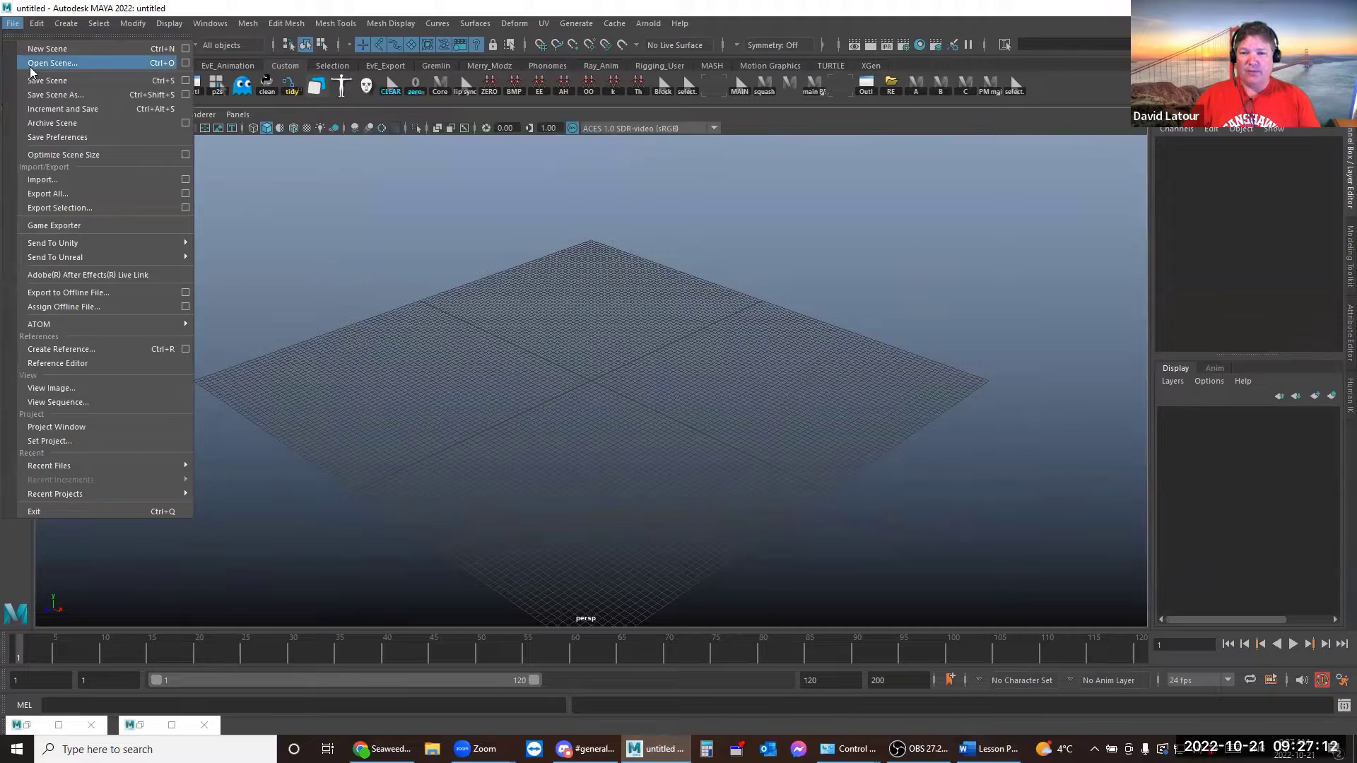
Open the scene Seaweed_RIG_v01.ma from the default project's assets folder
{"action": "left_click", "coordinate": [42, 63]}
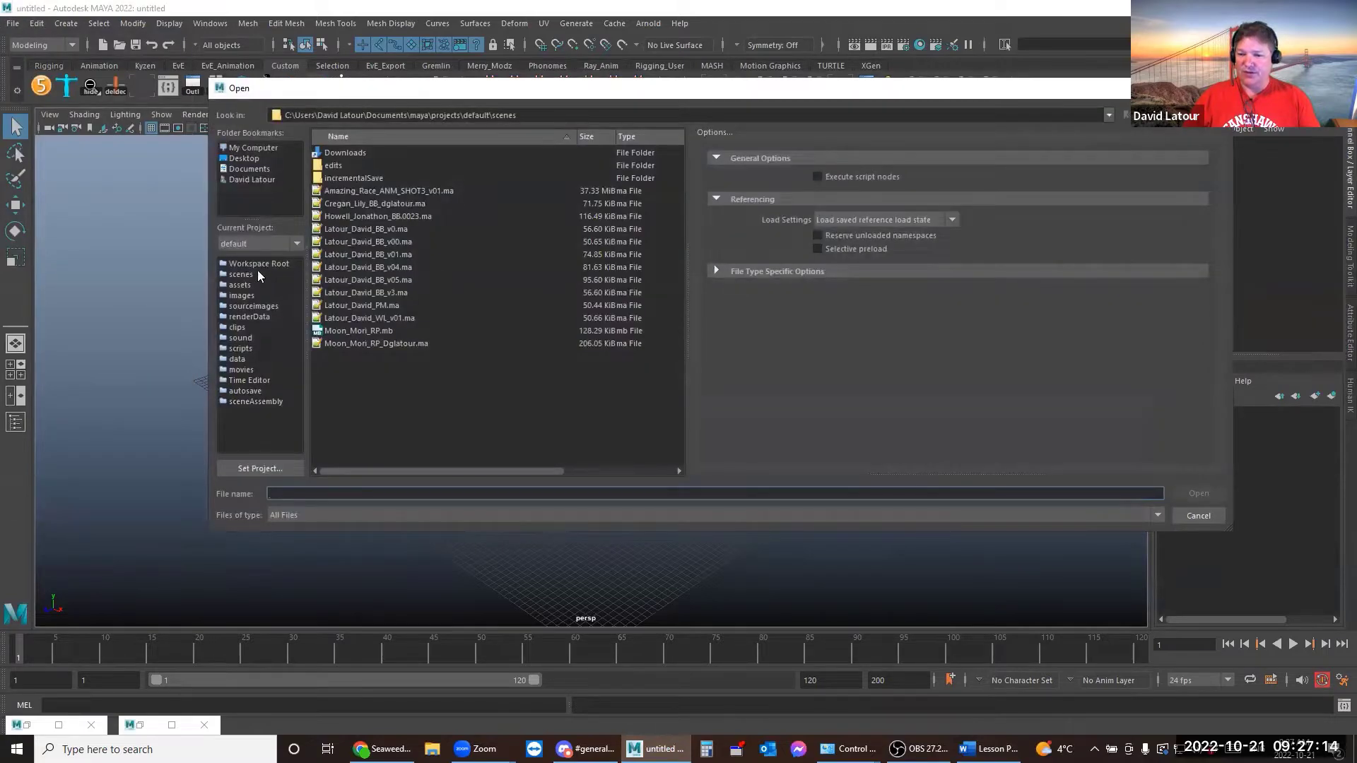
{"action": "left_click", "coordinate": [246, 283]}
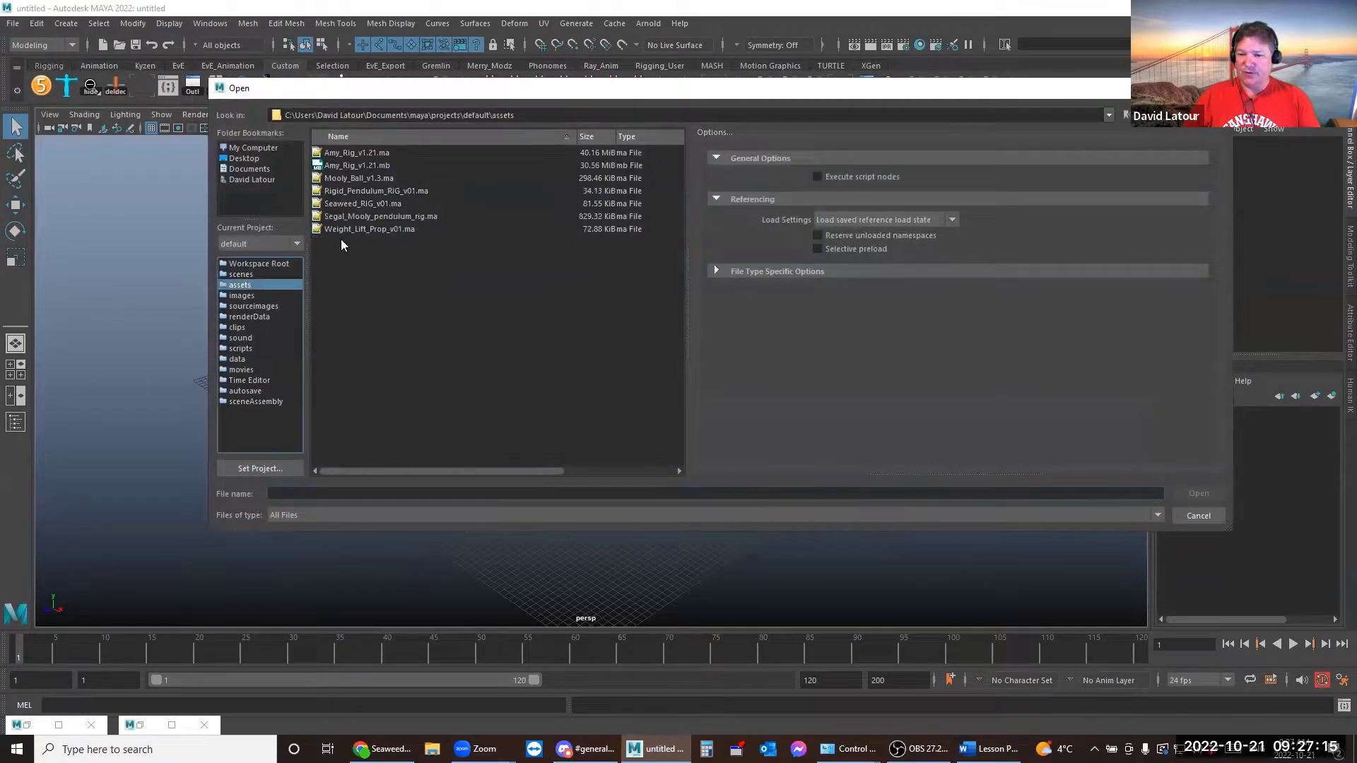
{"action": "left_click", "coordinate": [350, 203]}
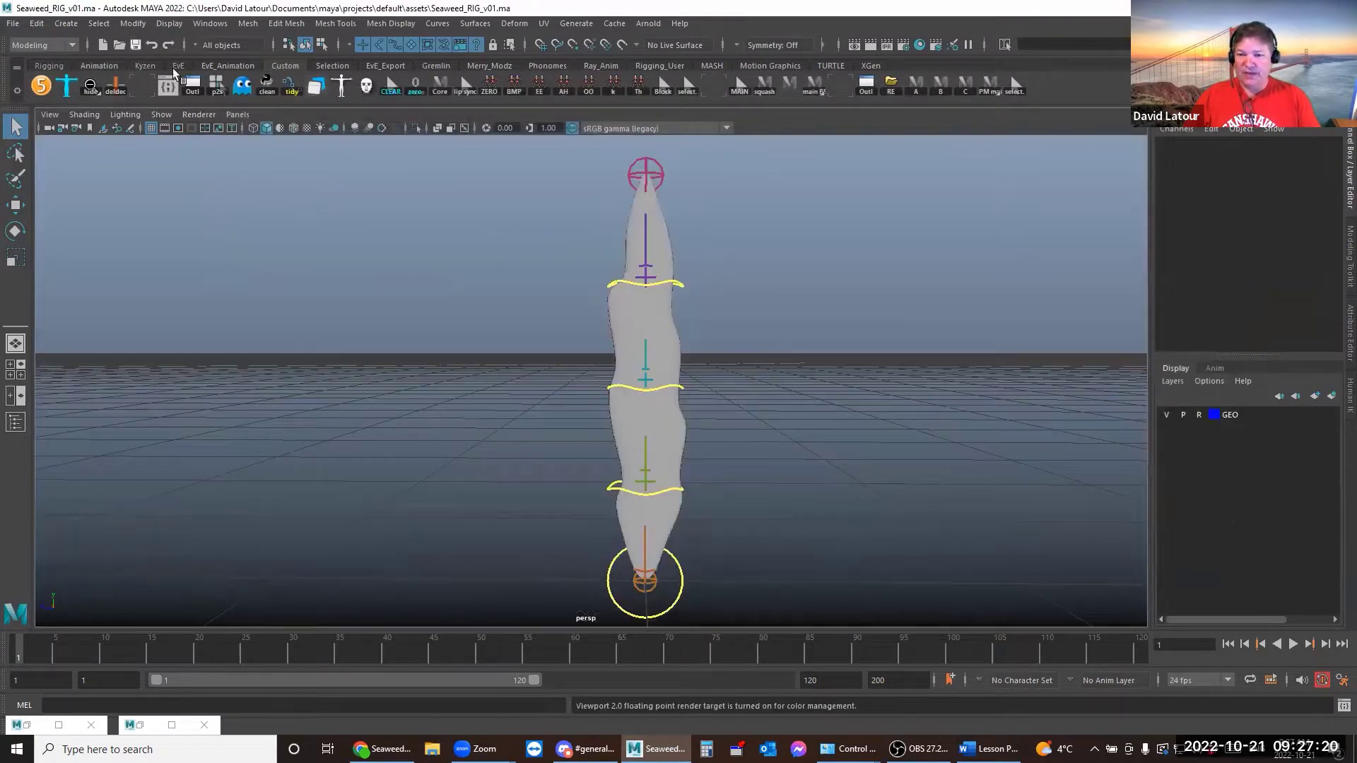
Open the Outliner and Shift-expand the Seaweed group down to its control-joint chain
{"action": "left_click", "coordinate": [193, 85]}
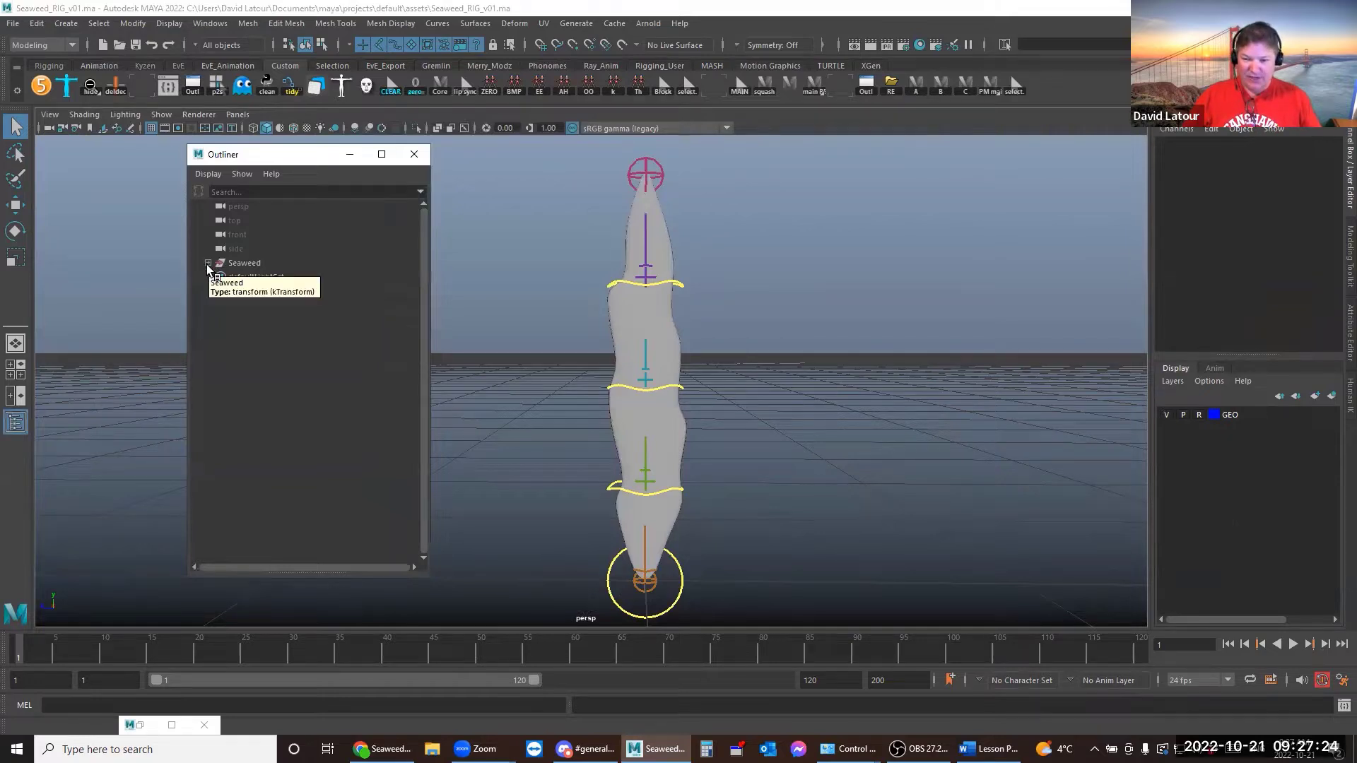
{"action": "left_click", "coordinate": [207, 263], "text": "shift"}
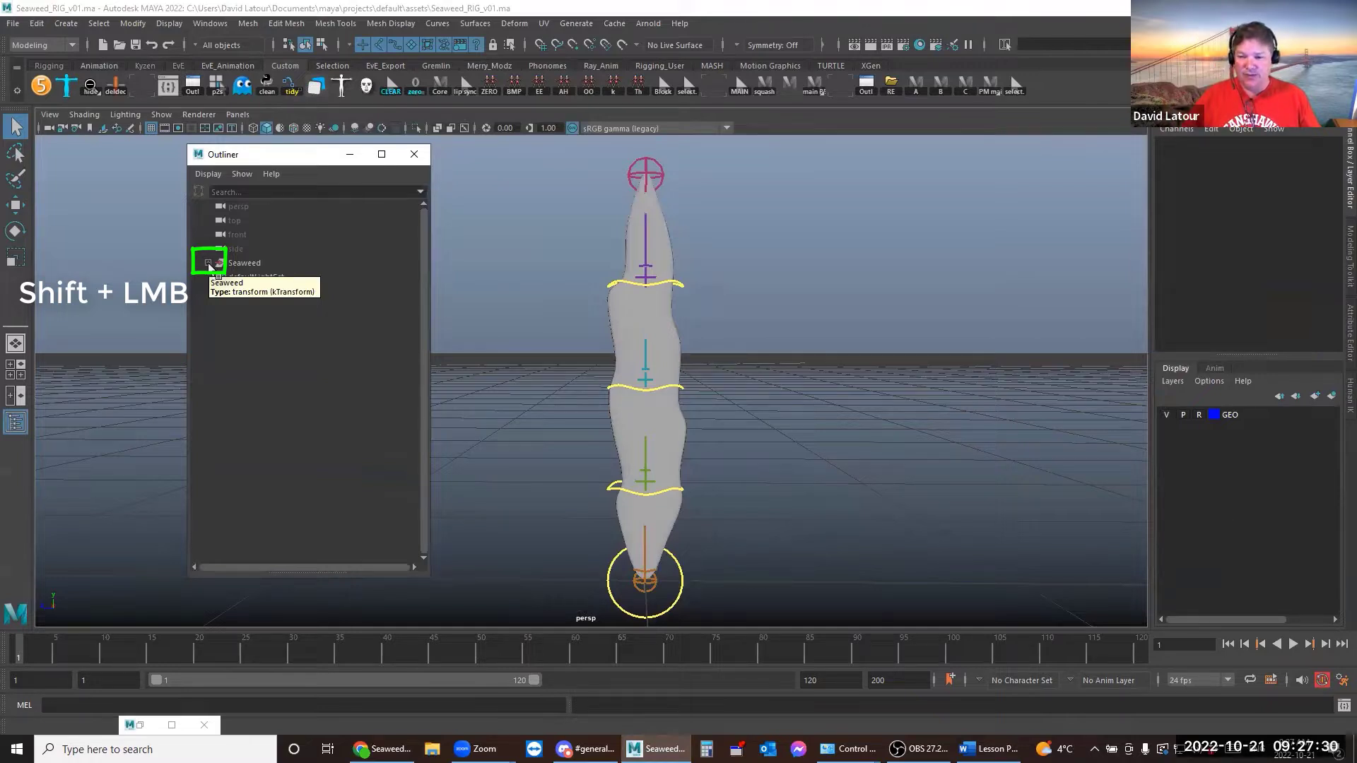
{"action": "left_click", "coordinate": [208, 263], "text": "shift"}
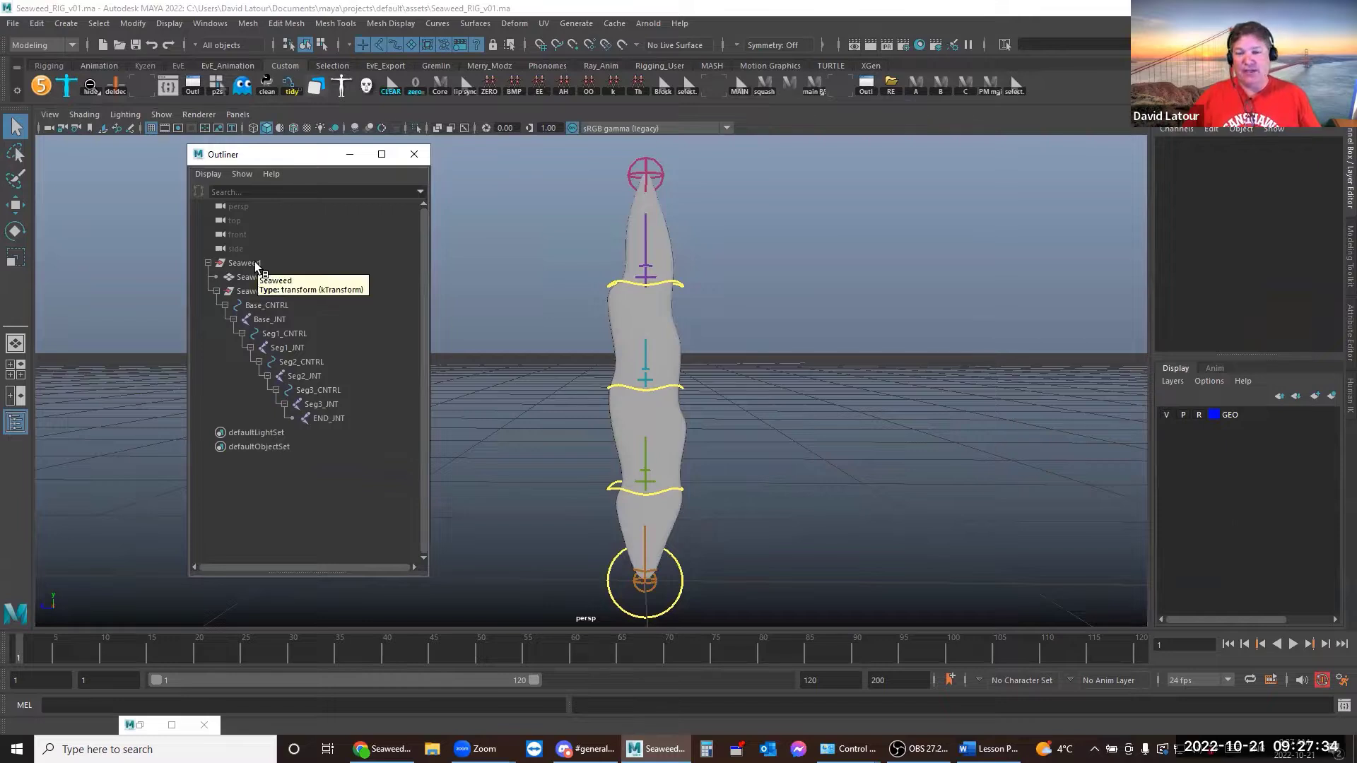
{"action": "left_click", "coordinate": [251, 264]}
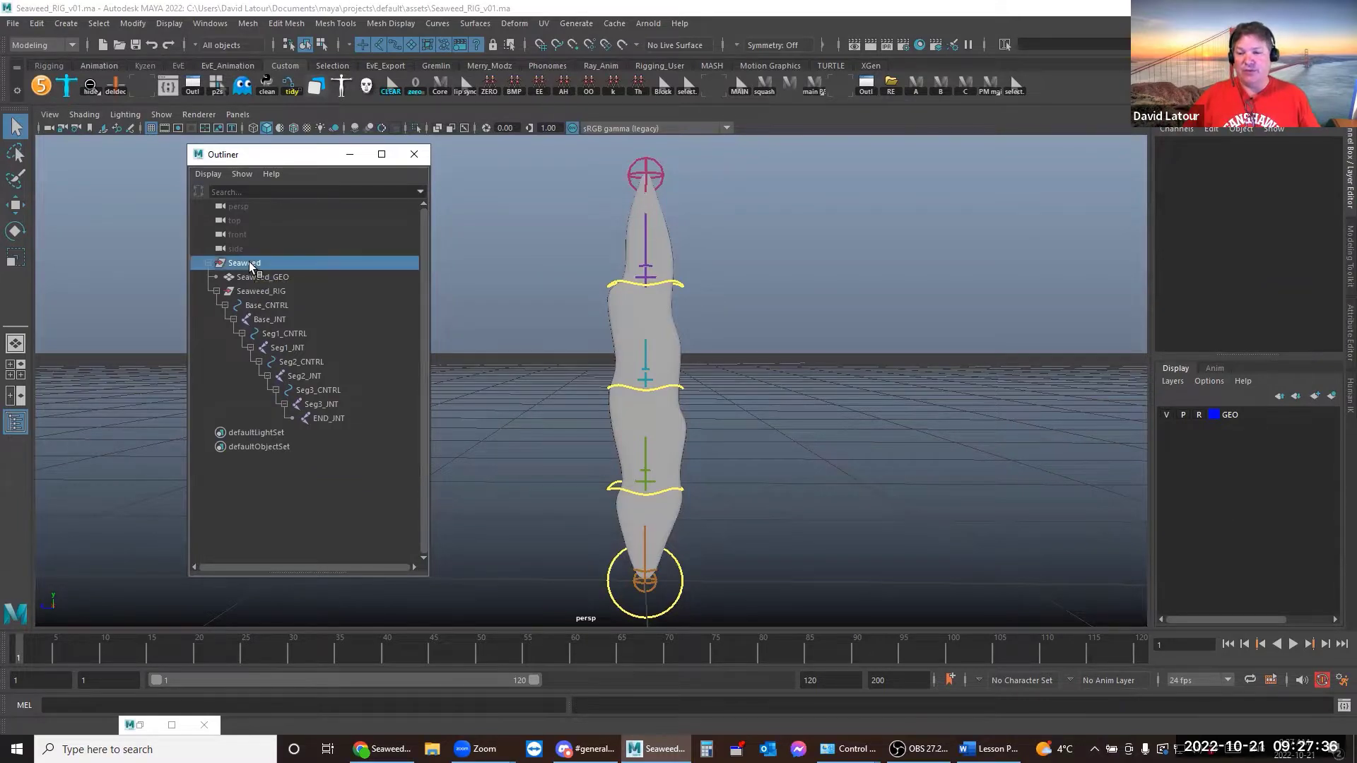
{"action": "left_click", "coordinate": [273, 281]}
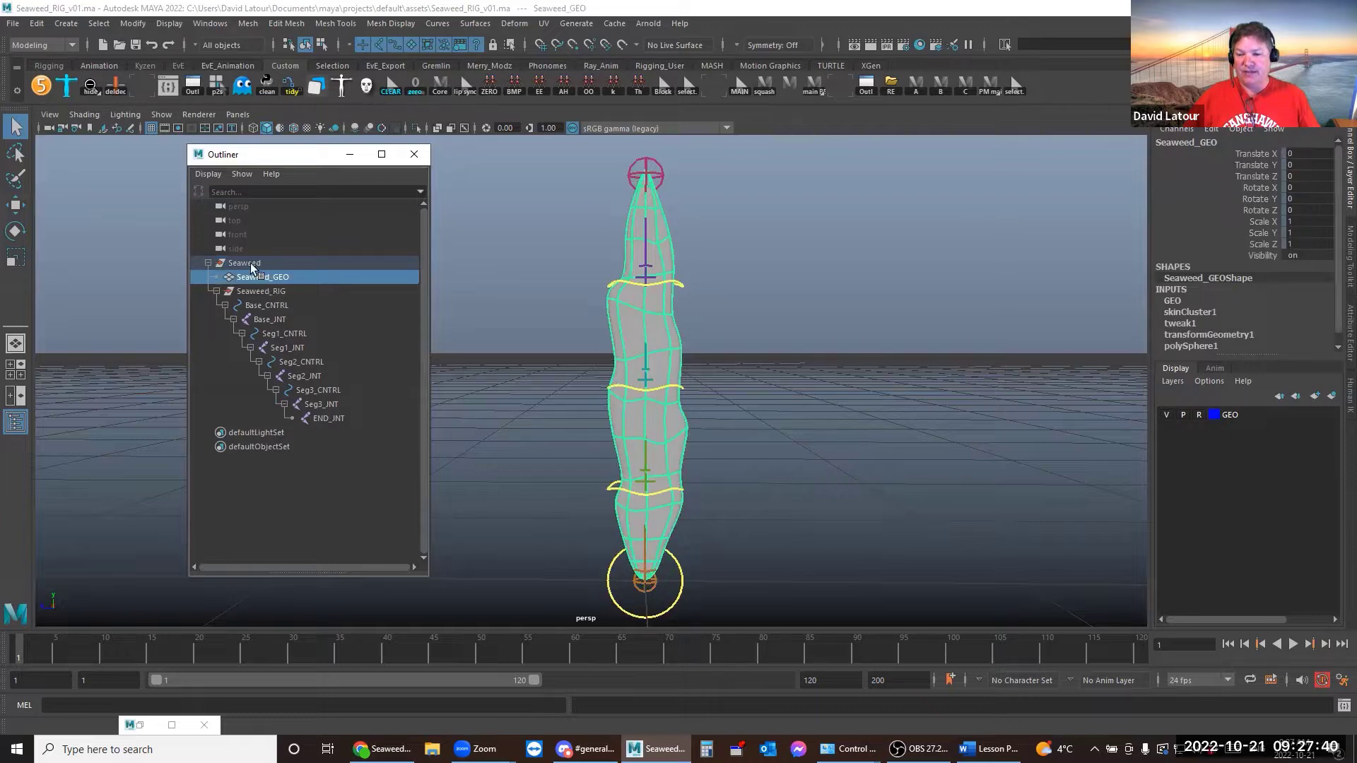
{"action": "left_click", "coordinate": [250, 265]}
{"action": "left_click", "coordinate": [259, 295]}
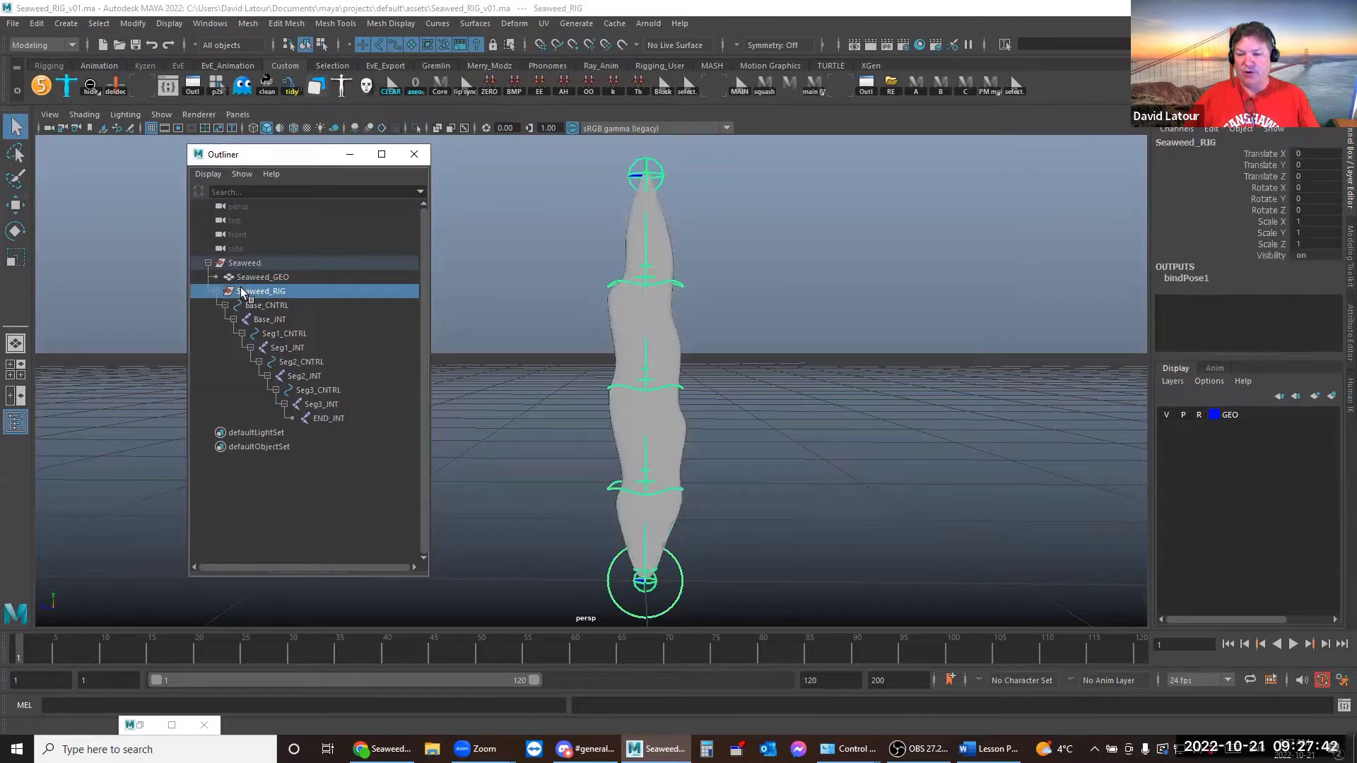
{"action": "left_click", "coordinate": [267, 276]}
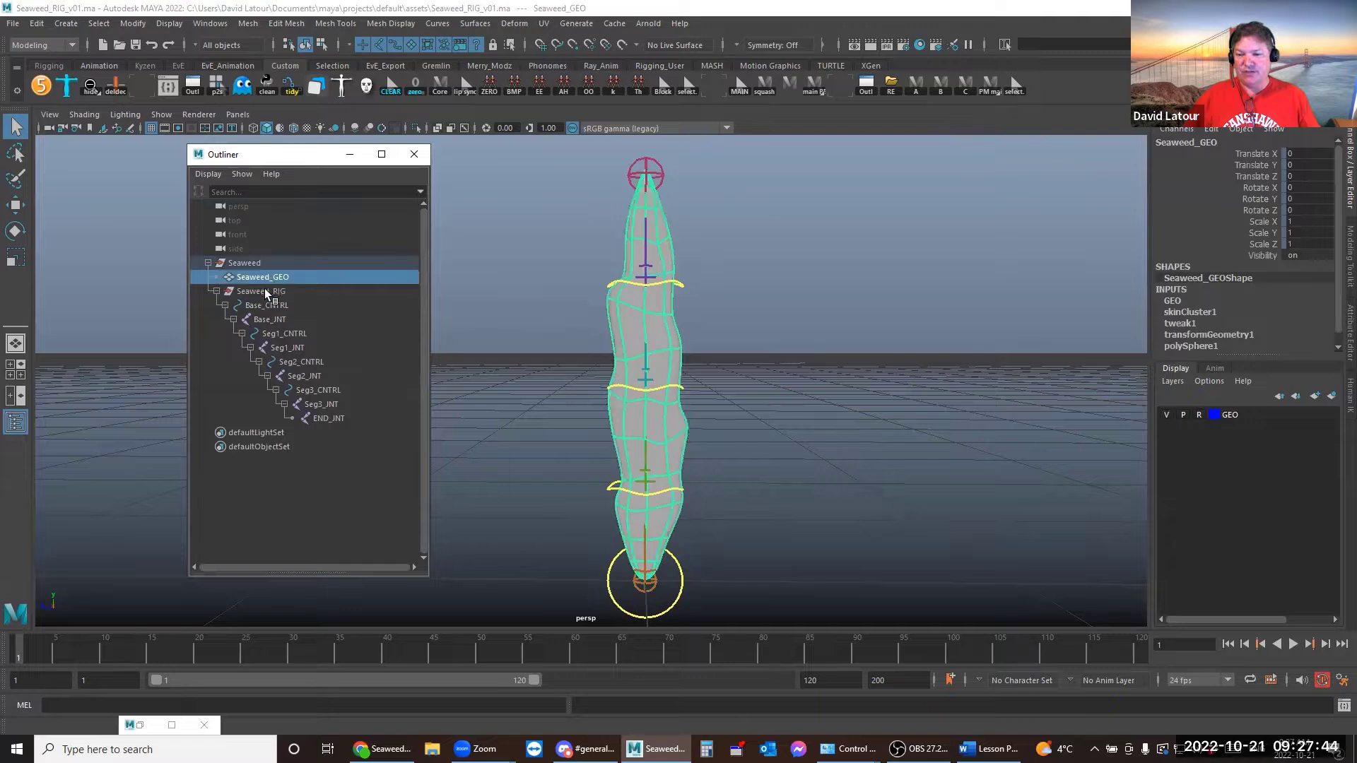
{"action": "left_click", "coordinate": [263, 290]}
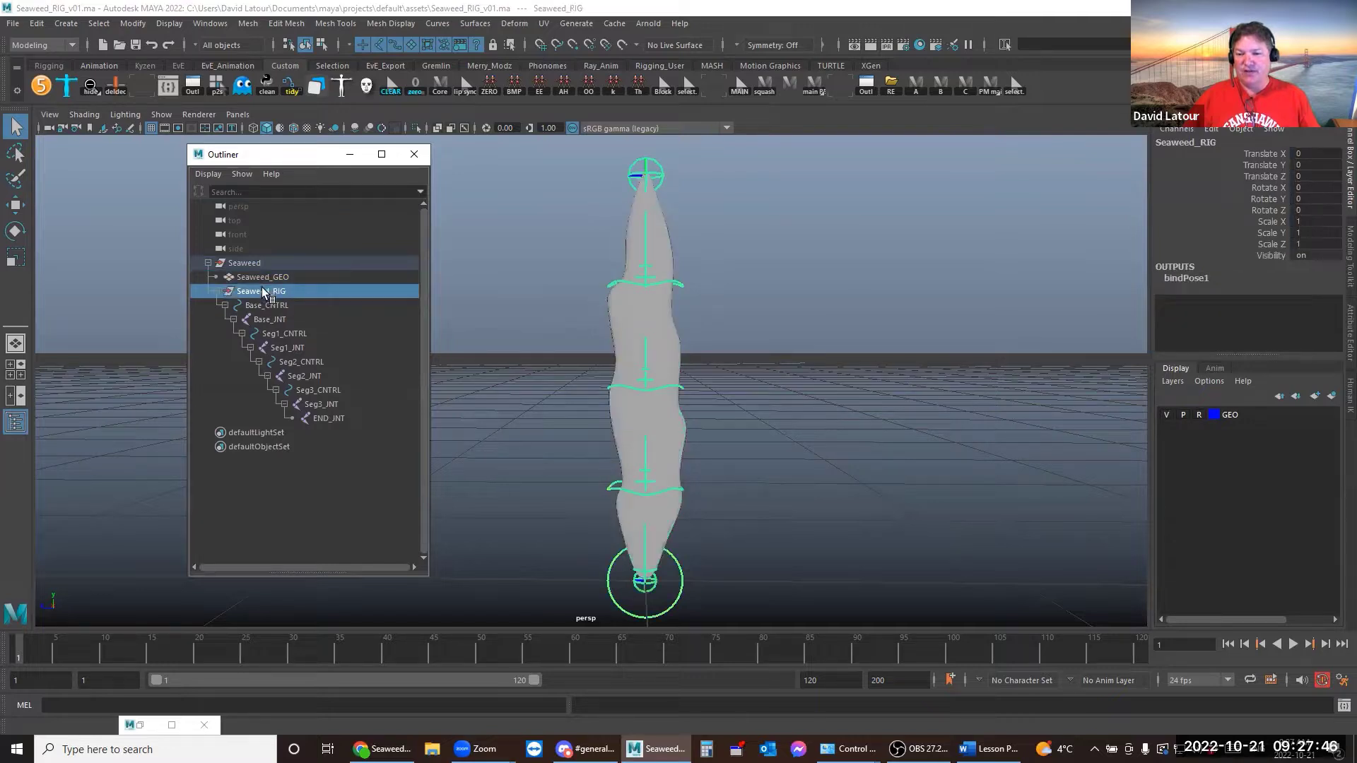
{"action": "left_click", "coordinate": [271, 308]}
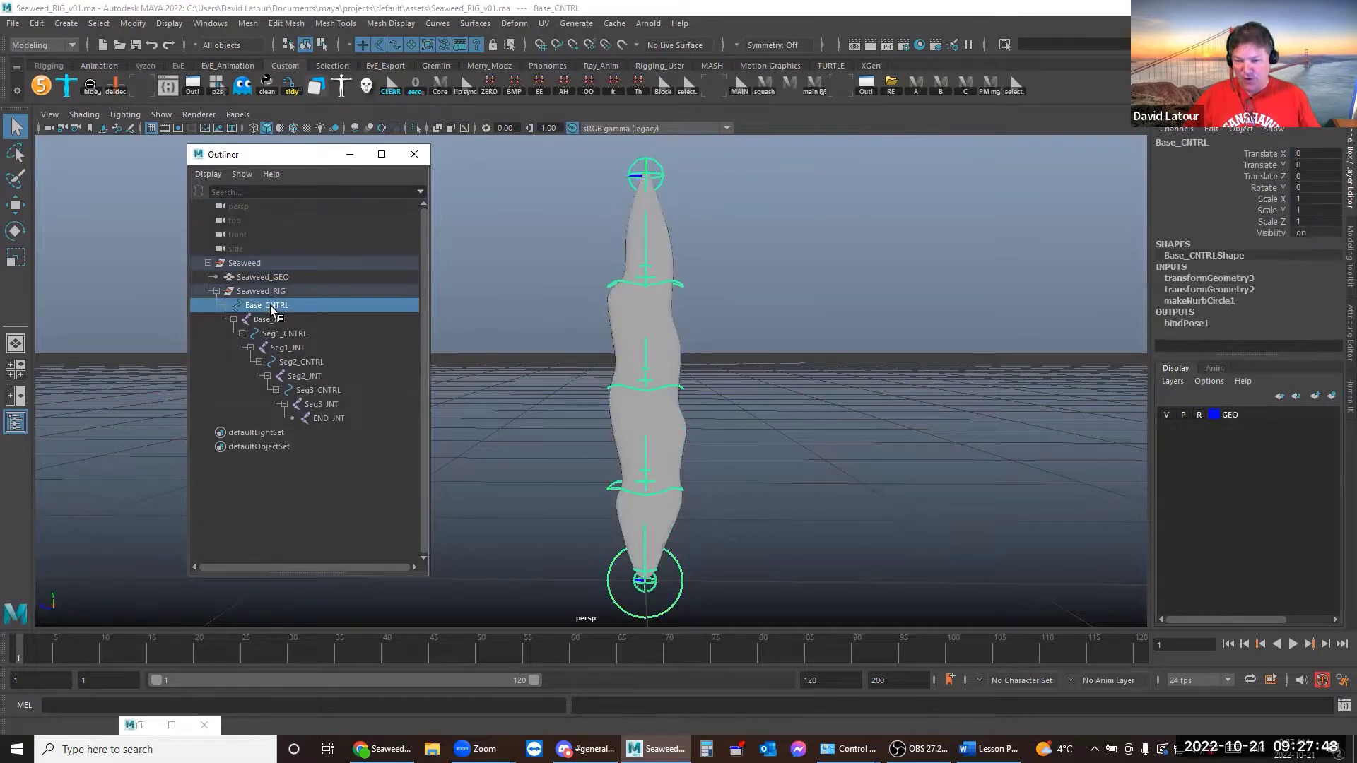
{"action": "left_click", "coordinate": [274, 321]}
{"action": "left_click", "coordinate": [284, 335]}
{"action": "left_click", "coordinate": [287, 348]}
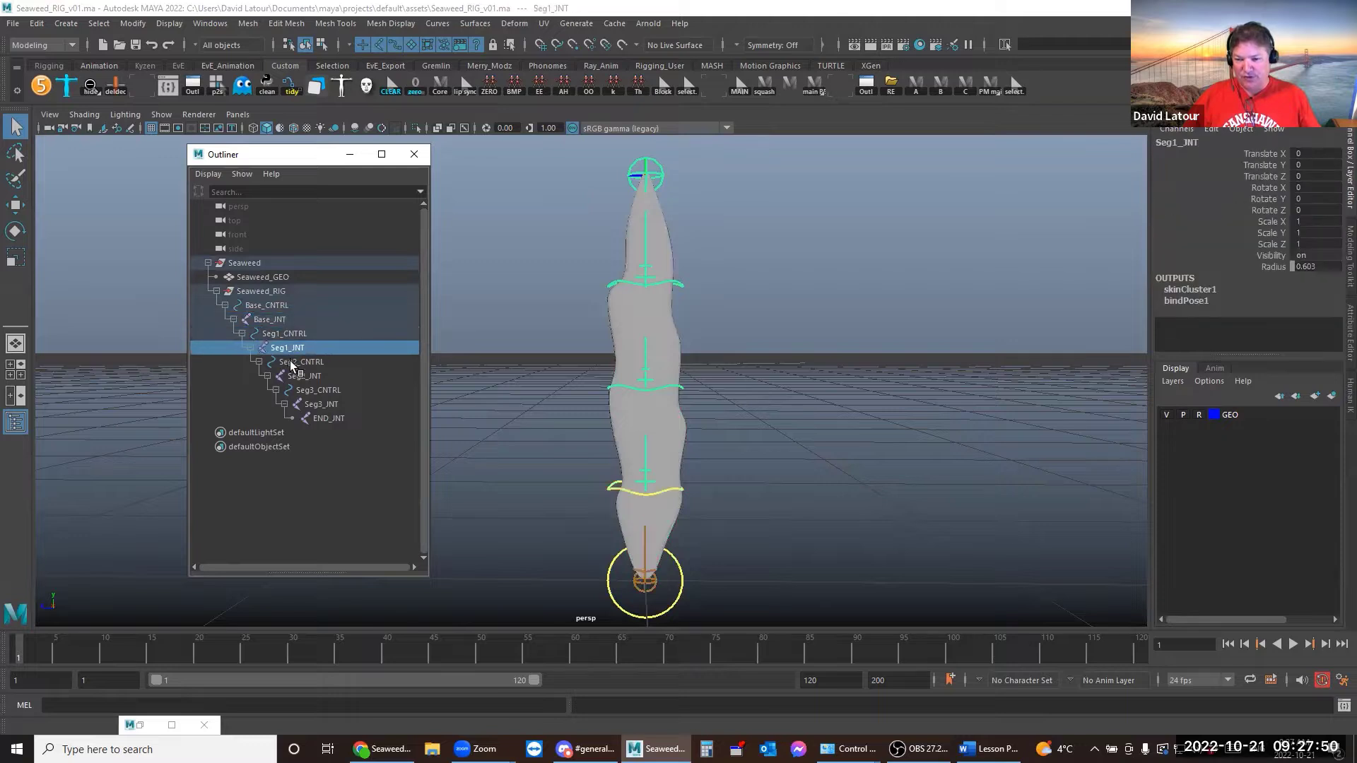
{"action": "left_click", "coordinate": [298, 362]}
{"action": "left_click", "coordinate": [305, 376]}
{"action": "left_click", "coordinate": [313, 391]}
{"action": "left_click", "coordinate": [314, 406]}
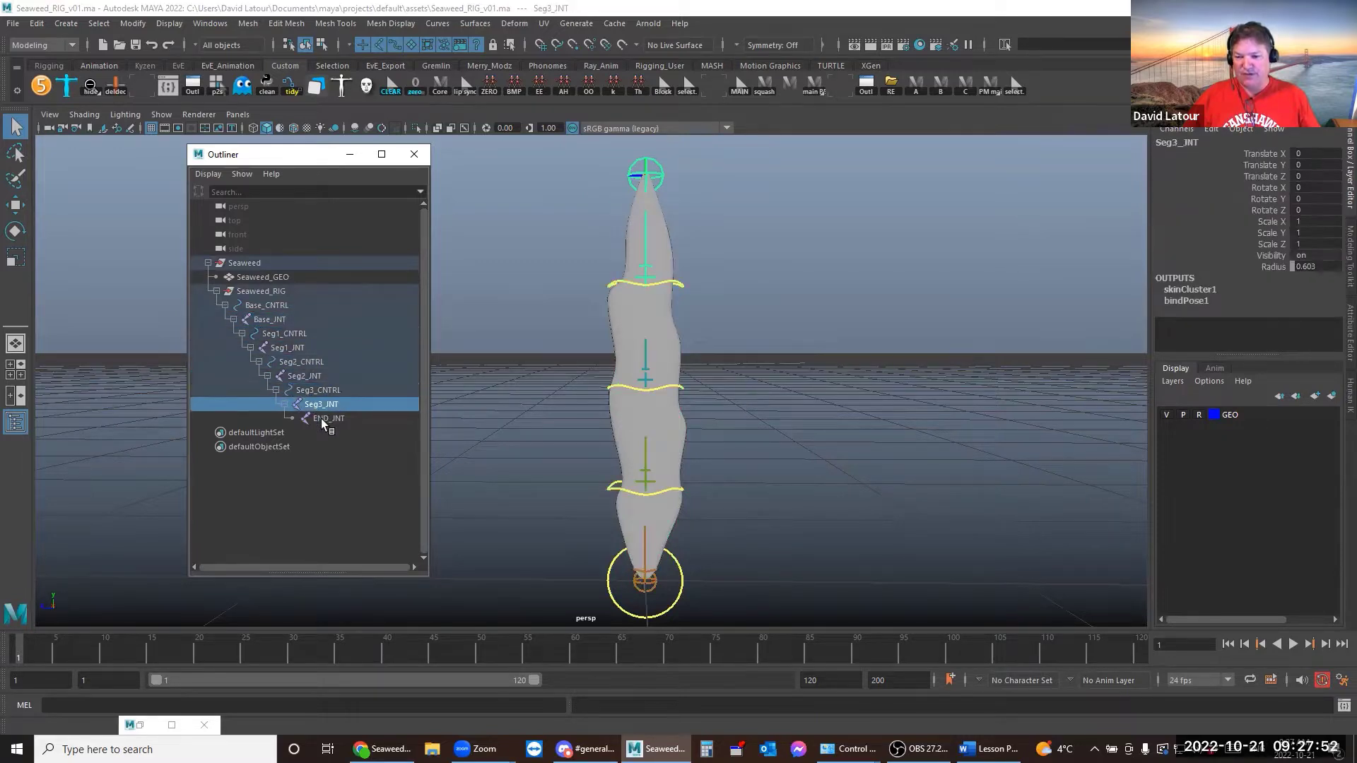
{"action": "left_click", "coordinate": [321, 418]}
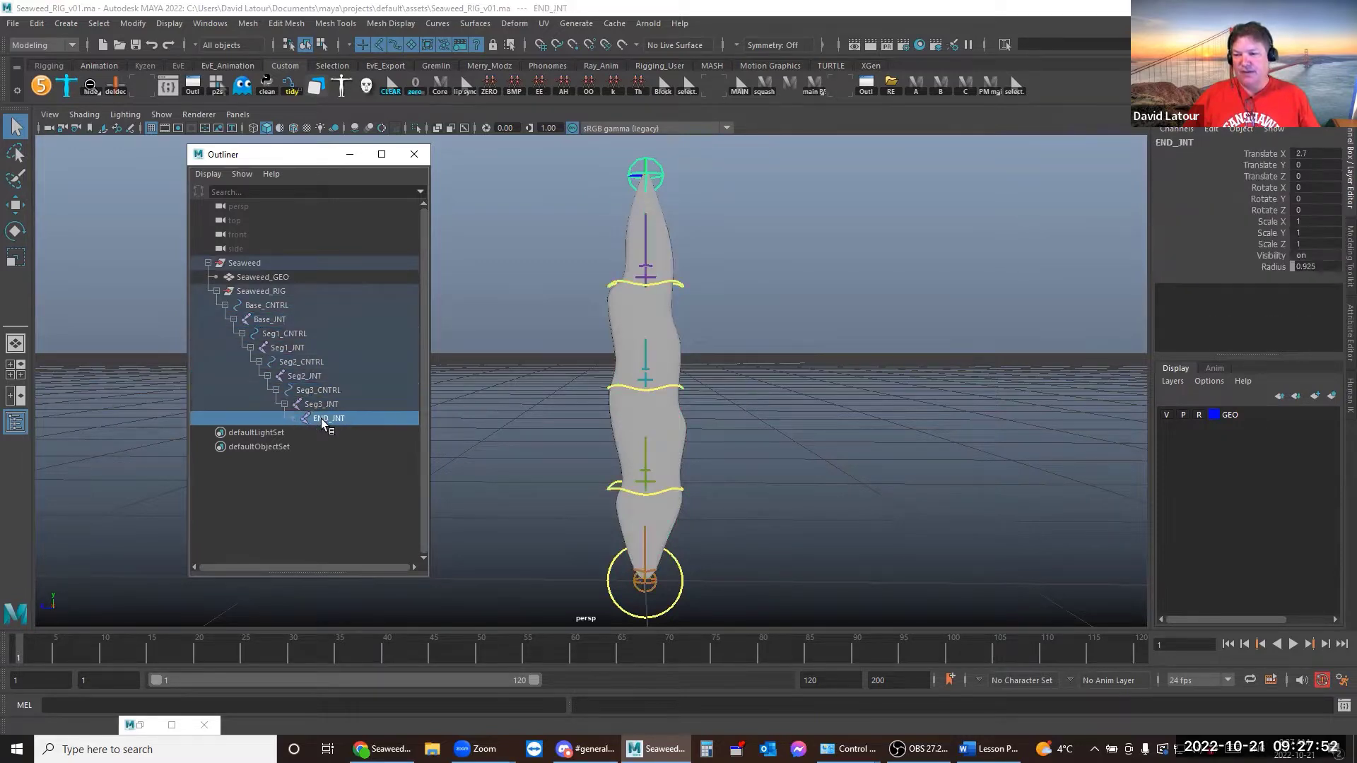
{"action": "left_click", "coordinate": [274, 319]}
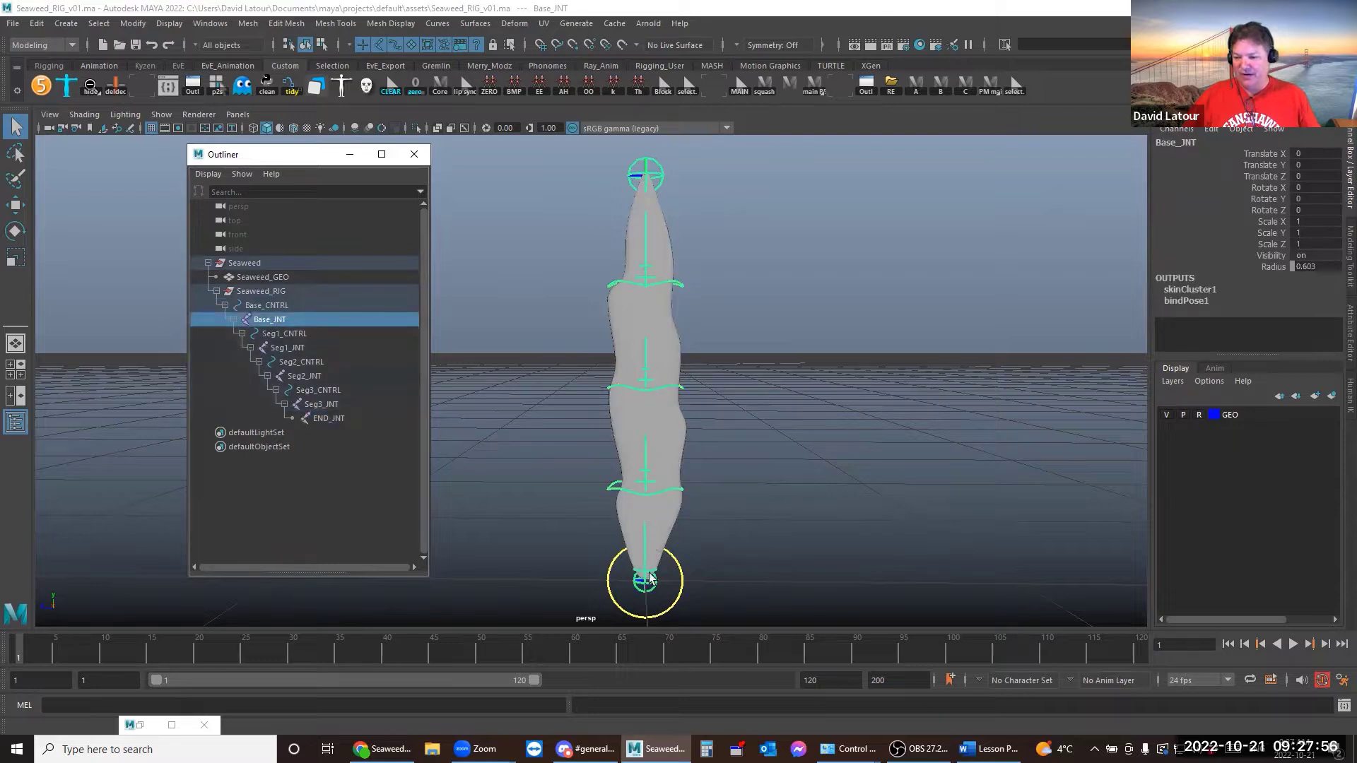
{"action": "left_click", "coordinate": [280, 333]}
{"action": "left_click", "coordinate": [287, 347]}
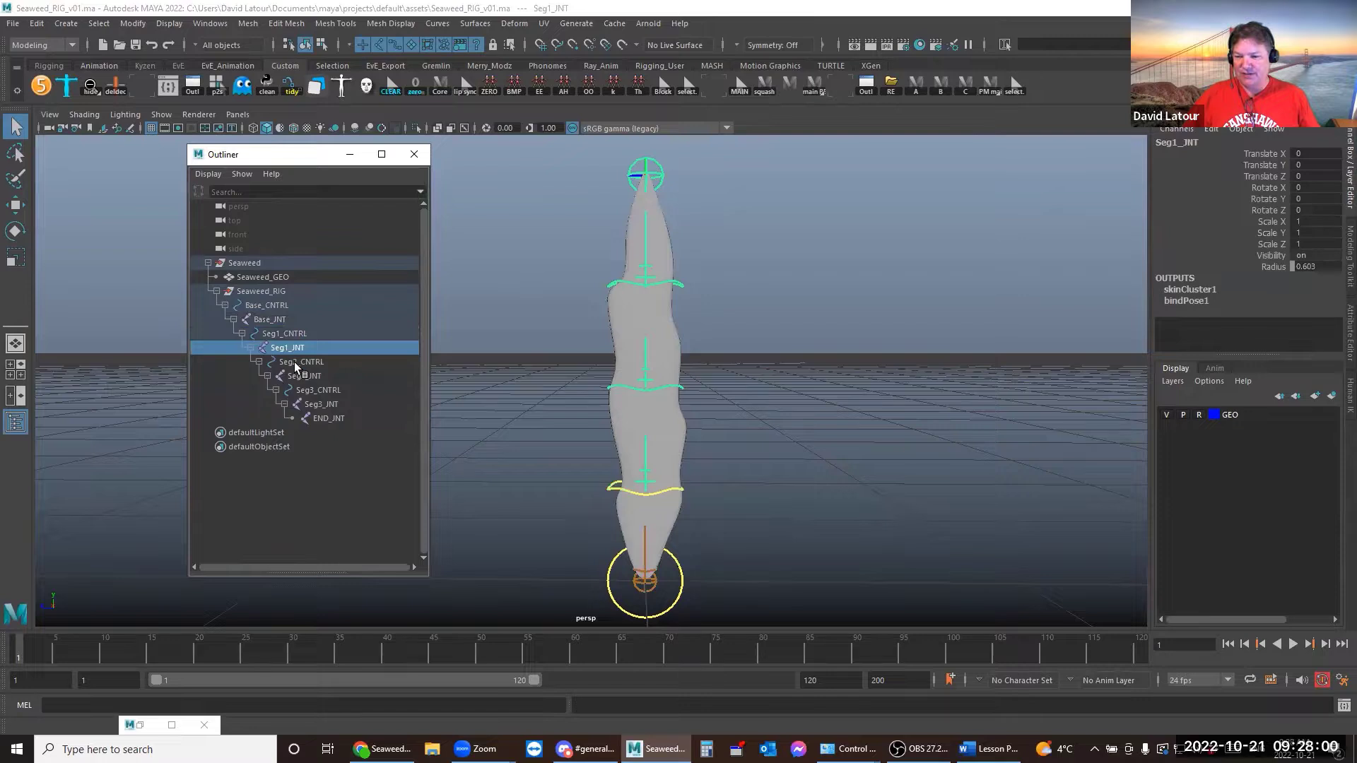
{"action": "left_click", "coordinate": [301, 362]}
{"action": "left_click", "coordinate": [303, 376]}
{"action": "left_click", "coordinate": [317, 391]}
{"action": "left_click", "coordinate": [320, 404]}
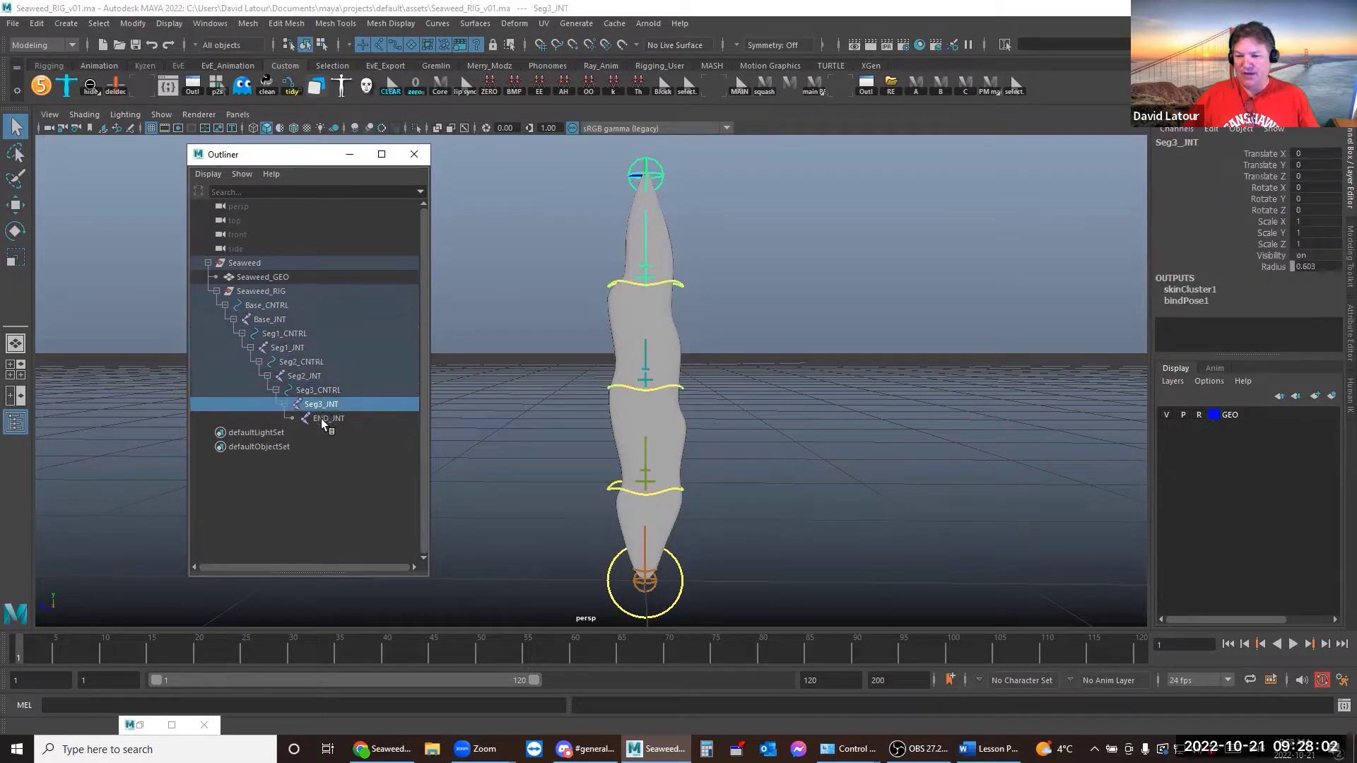
{"action": "left_click", "coordinate": [321, 418]}
{"action": "left_click", "coordinate": [270, 308]}
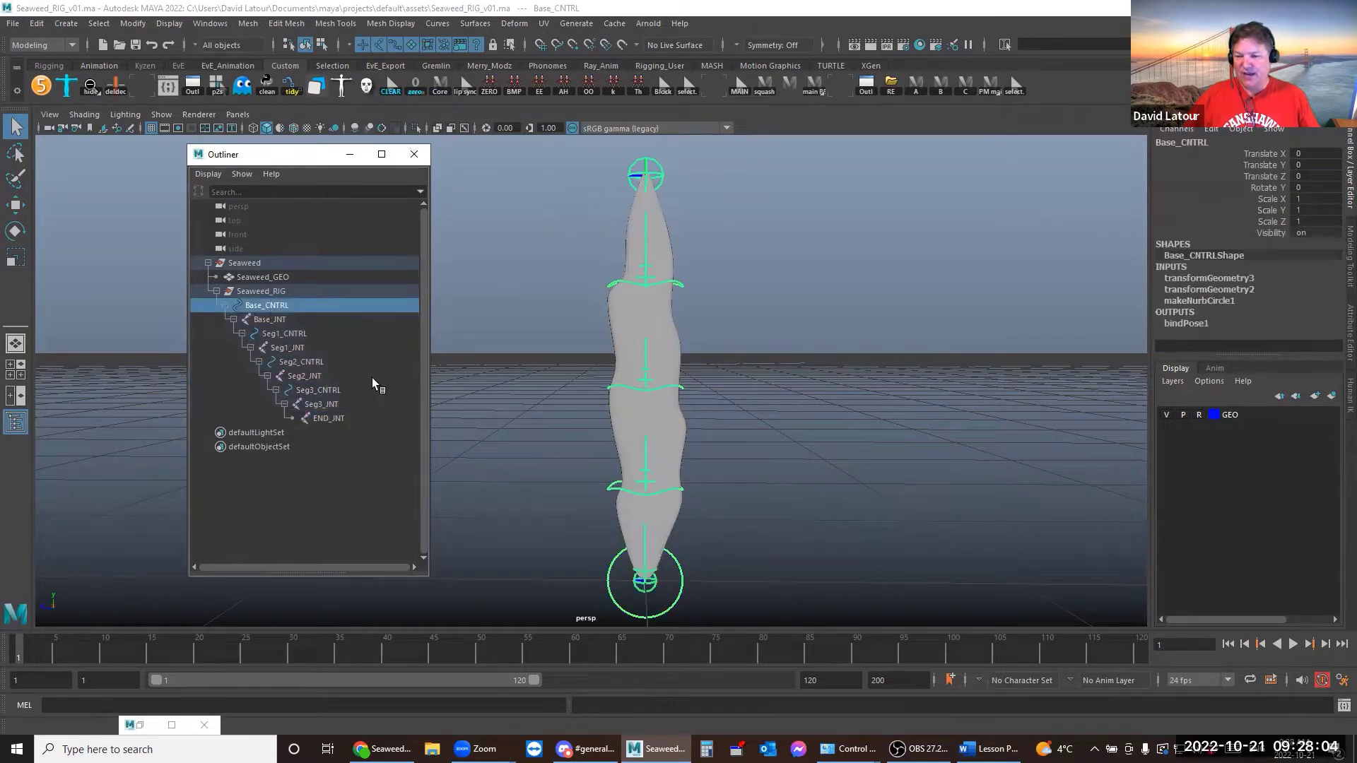
{"action": "key", "text": "e"}
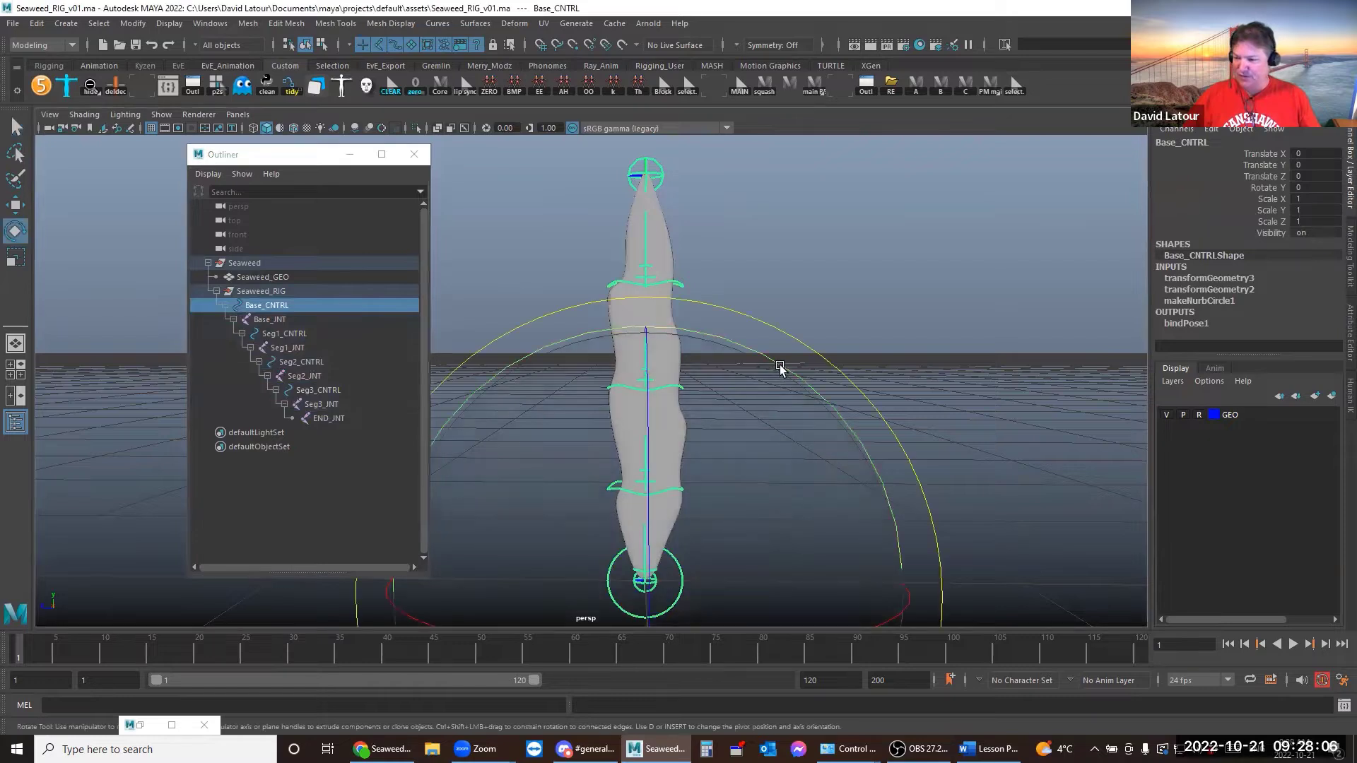
{"action": "left_click_drag", "start_coordinate": [778, 370], "coordinate": [812, 444]}
{"action": "key", "text": "ctrl+z"}
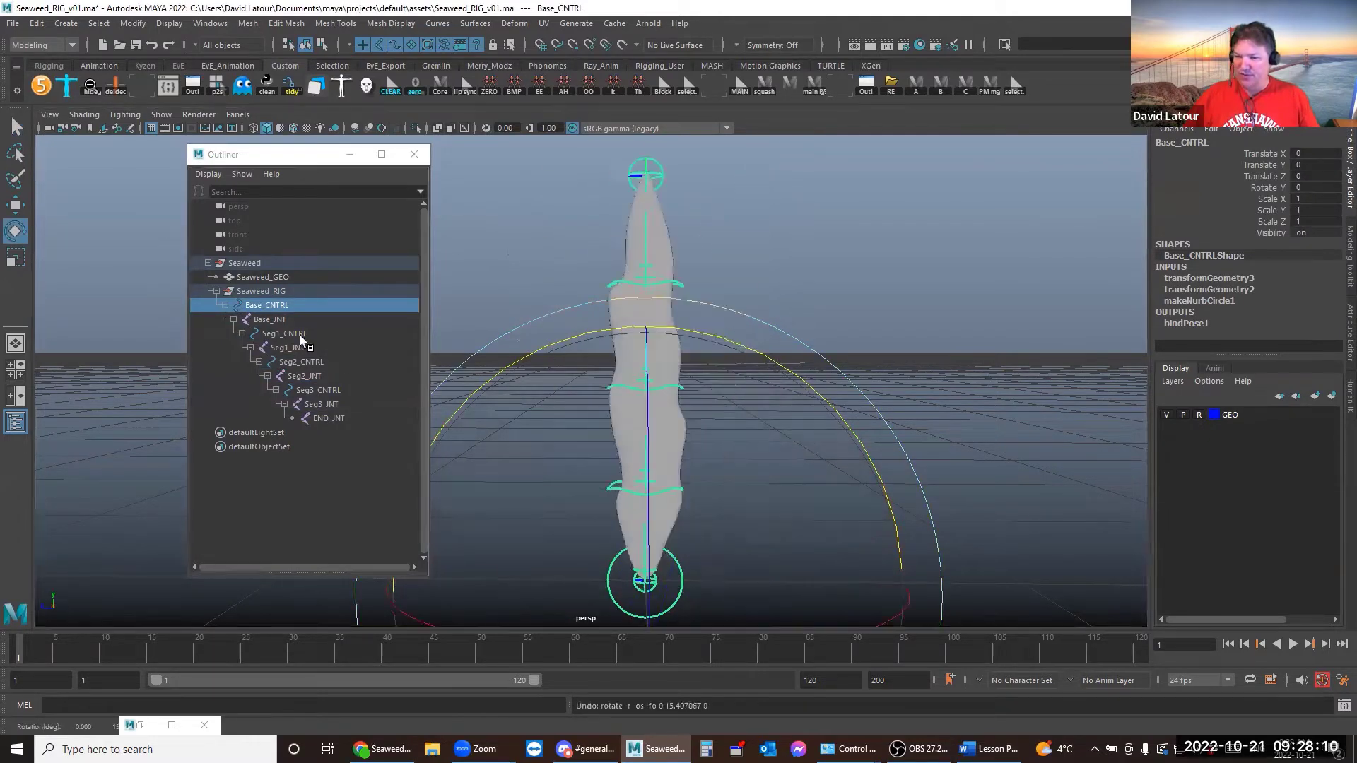
{"action": "left_click", "coordinate": [290, 334]}
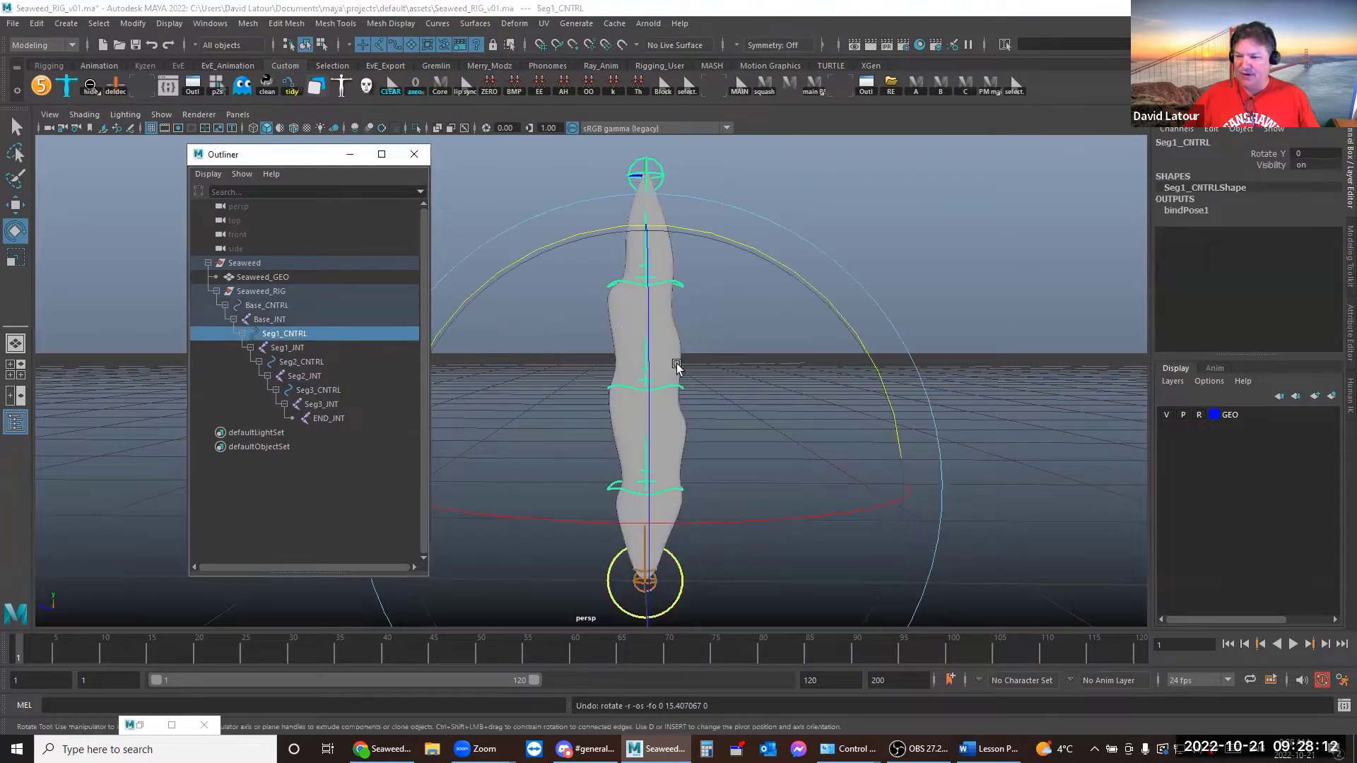
{"action": "left_click_drag", "start_coordinate": [836, 312], "coordinate": [716, 387]}
{"action": "key", "text": "ctrl+z"}
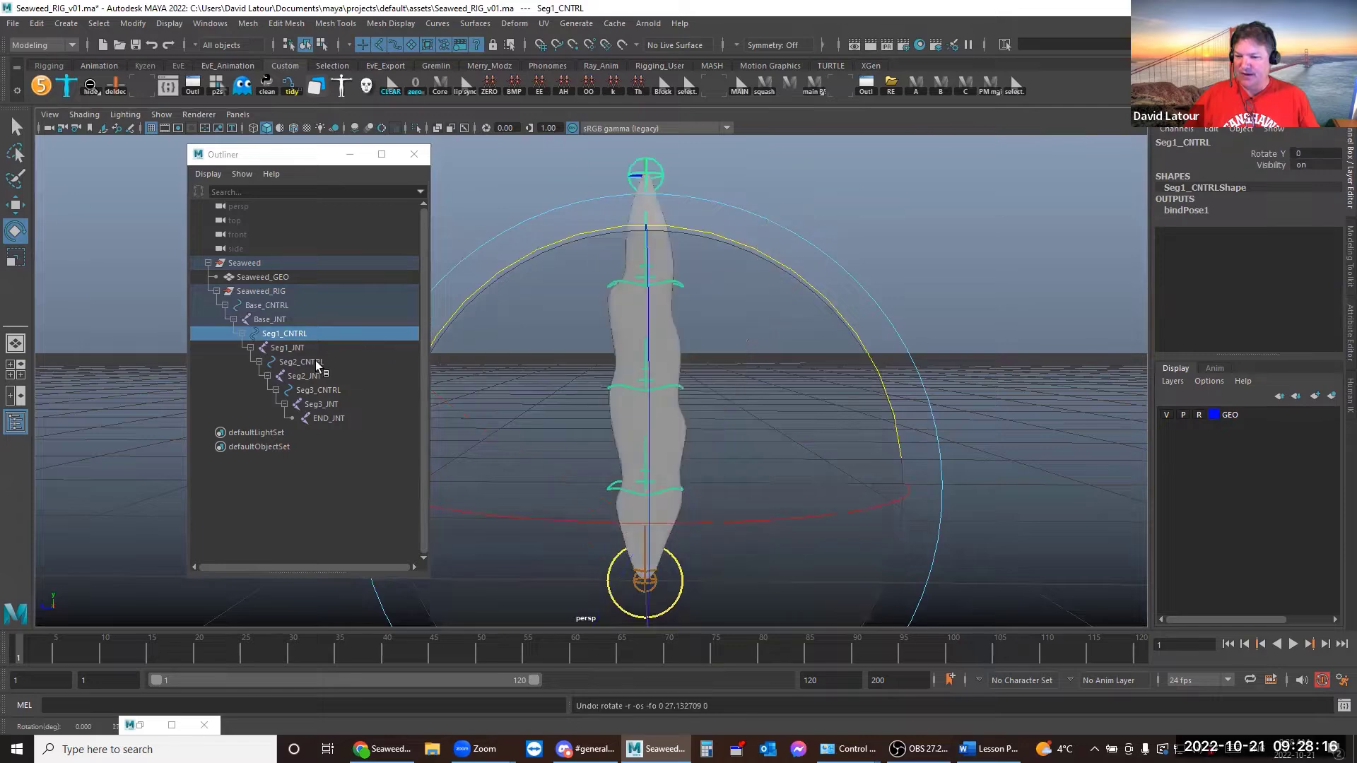
{"action": "left_click", "coordinate": [309, 363]}
{"action": "left_click_drag", "start_coordinate": [872, 250], "coordinate": [763, 212]}
{"action": "key", "text": "ctrl+z"}
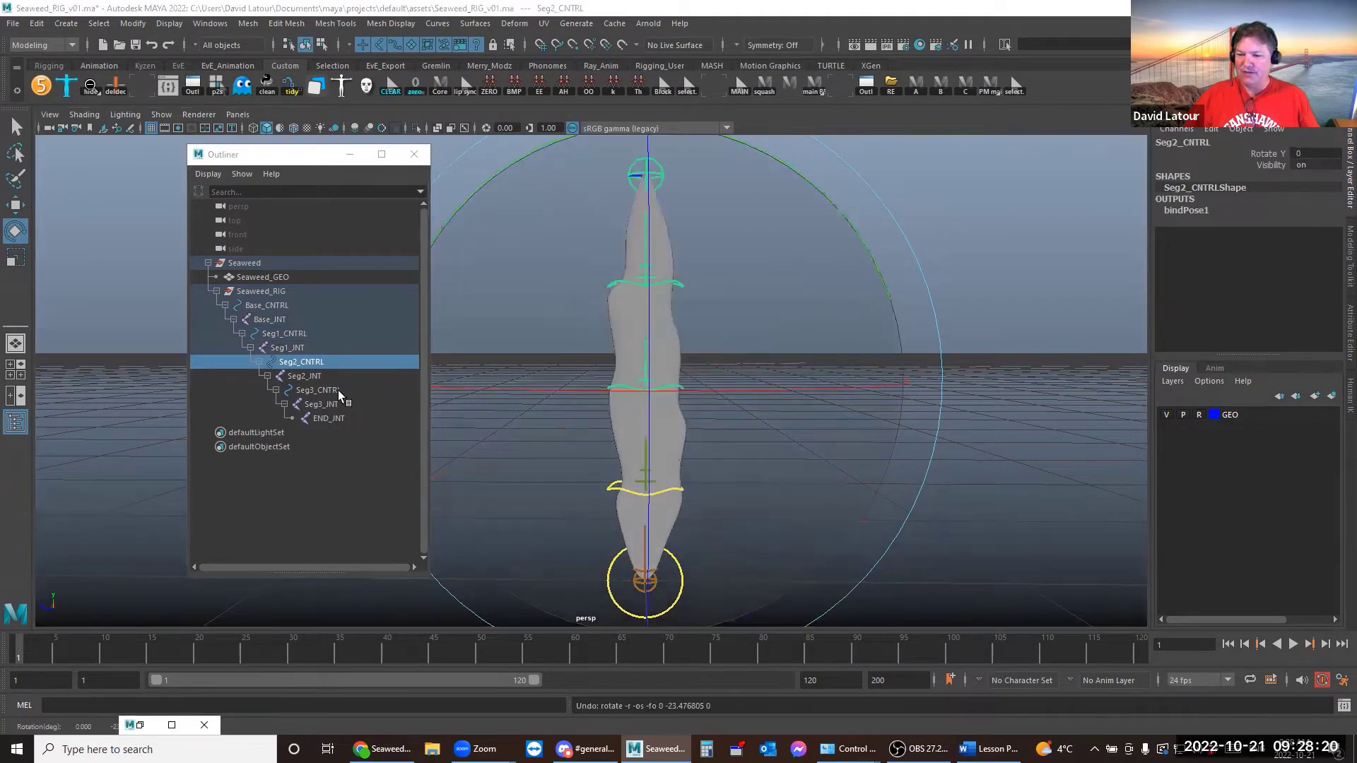
{"action": "left_click", "coordinate": [338, 390]}
{"action": "left_click_drag", "start_coordinate": [897, 360], "coordinate": [863, 312]}
{"action": "key", "text": "ctrl+z"}
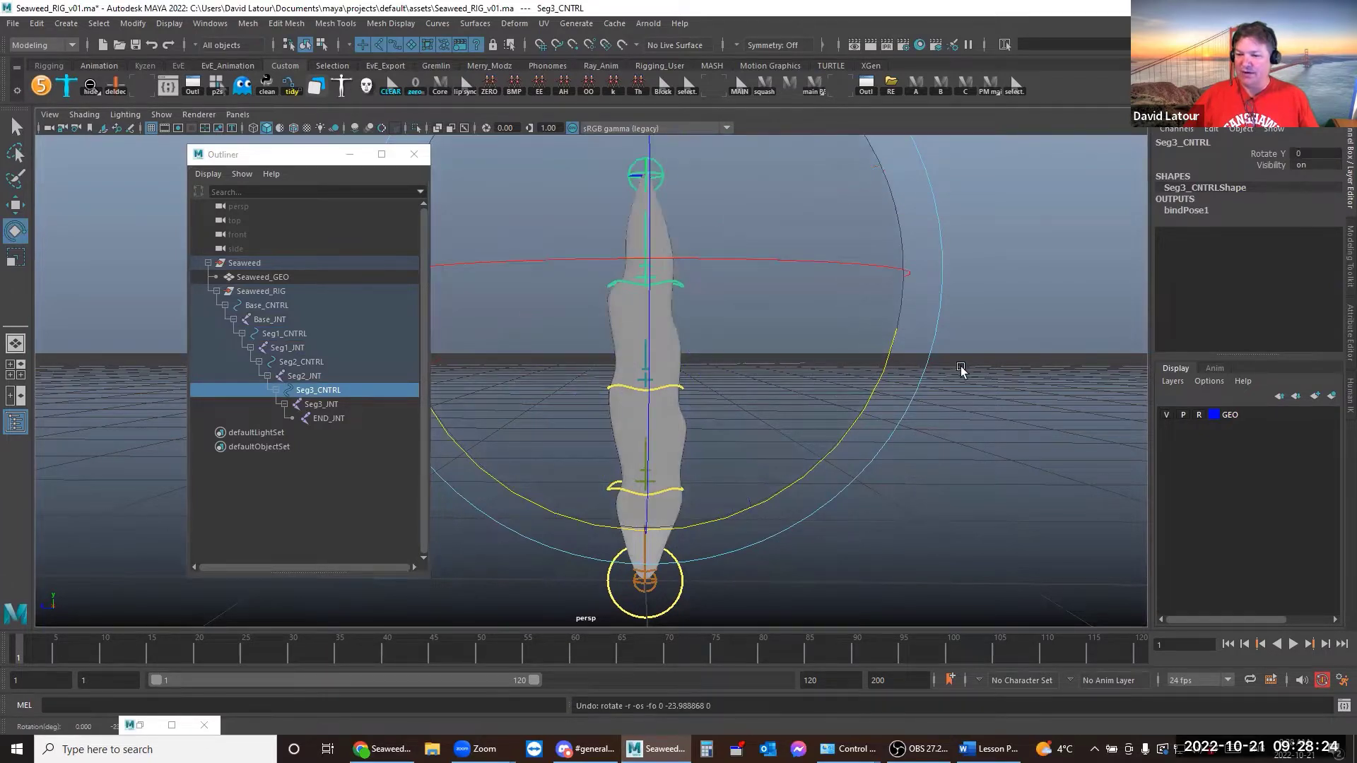
{"action": "left_click", "coordinate": [1021, 420]}
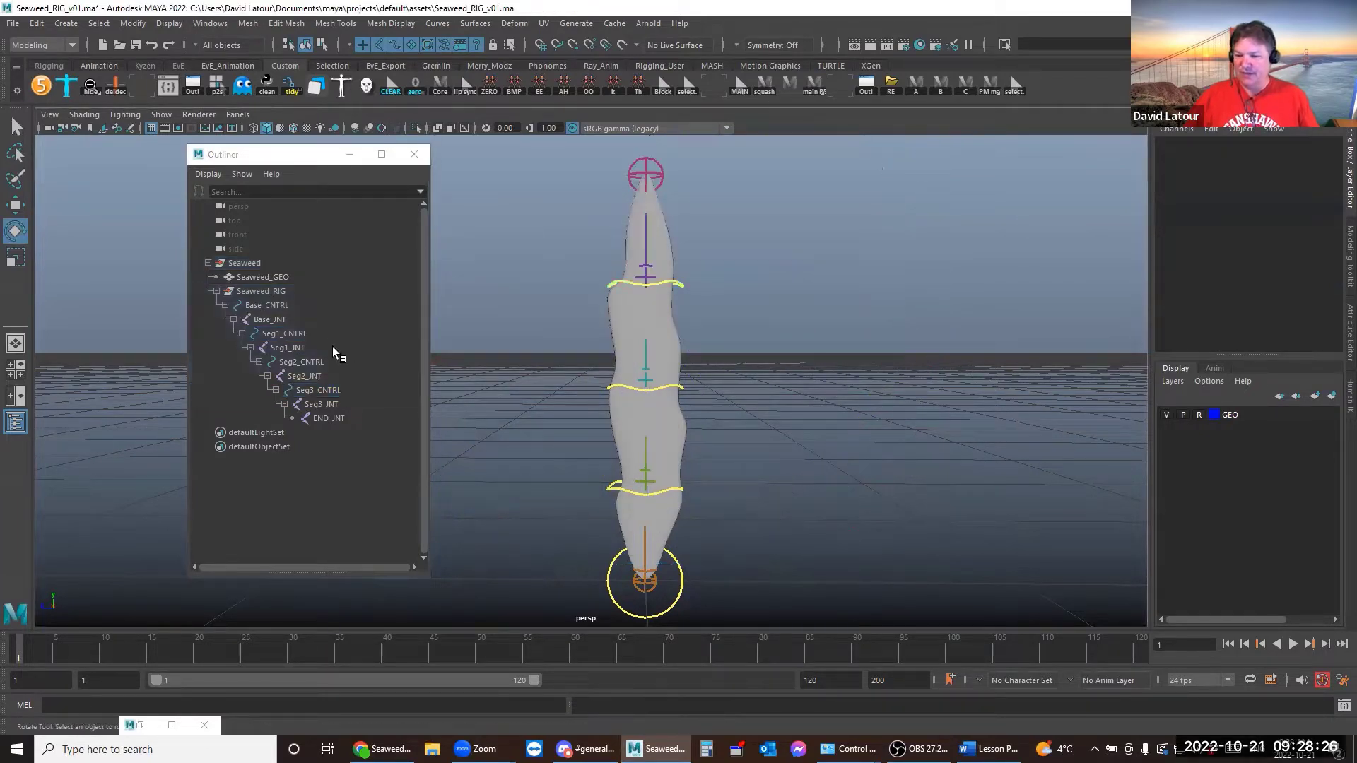
Select Base_CNTRL and the Seg1–Seg3 controls, then narrow the selection to Base_CNTRL
{"action": "left_click", "coordinate": [276, 305]}
{"action": "left_click", "coordinate": [285, 334], "text": "ctrl"}
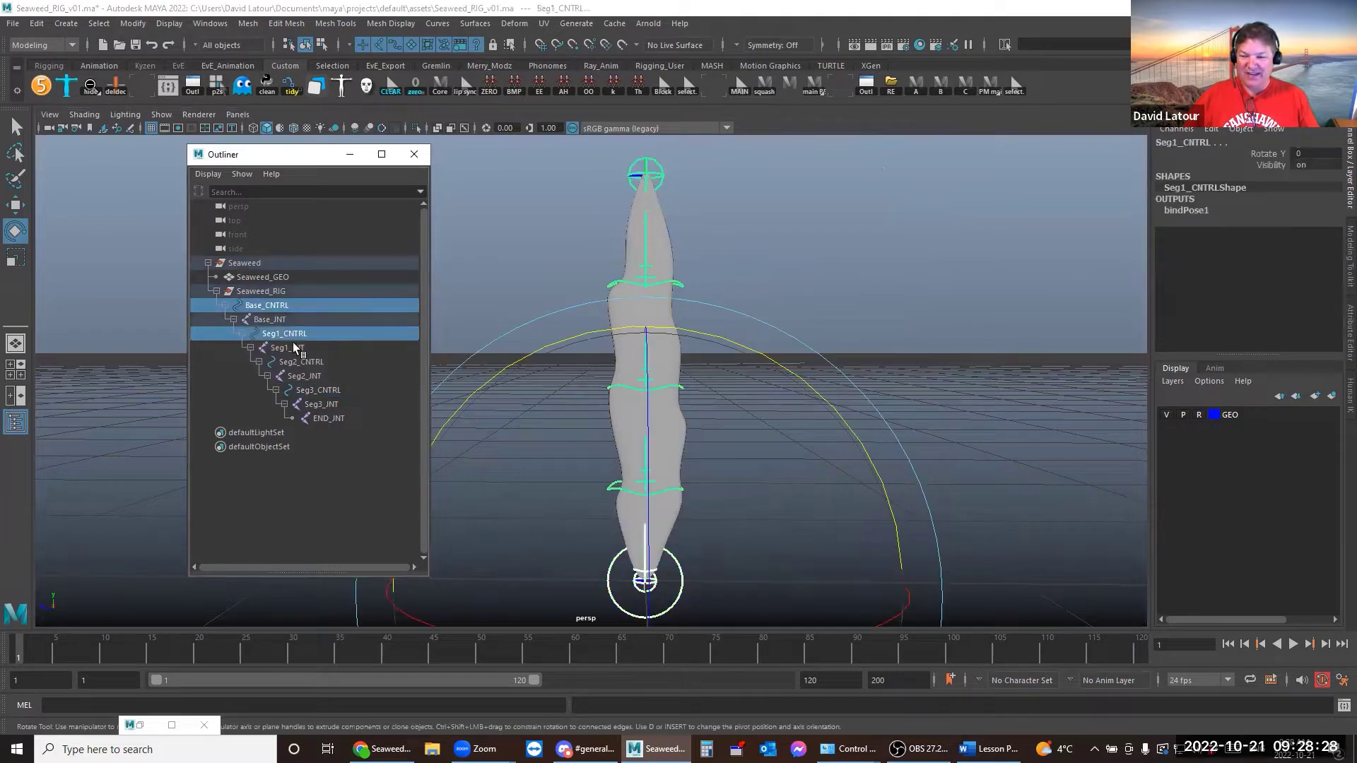
{"action": "left_click", "coordinate": [303, 362], "text": "ctrl"}
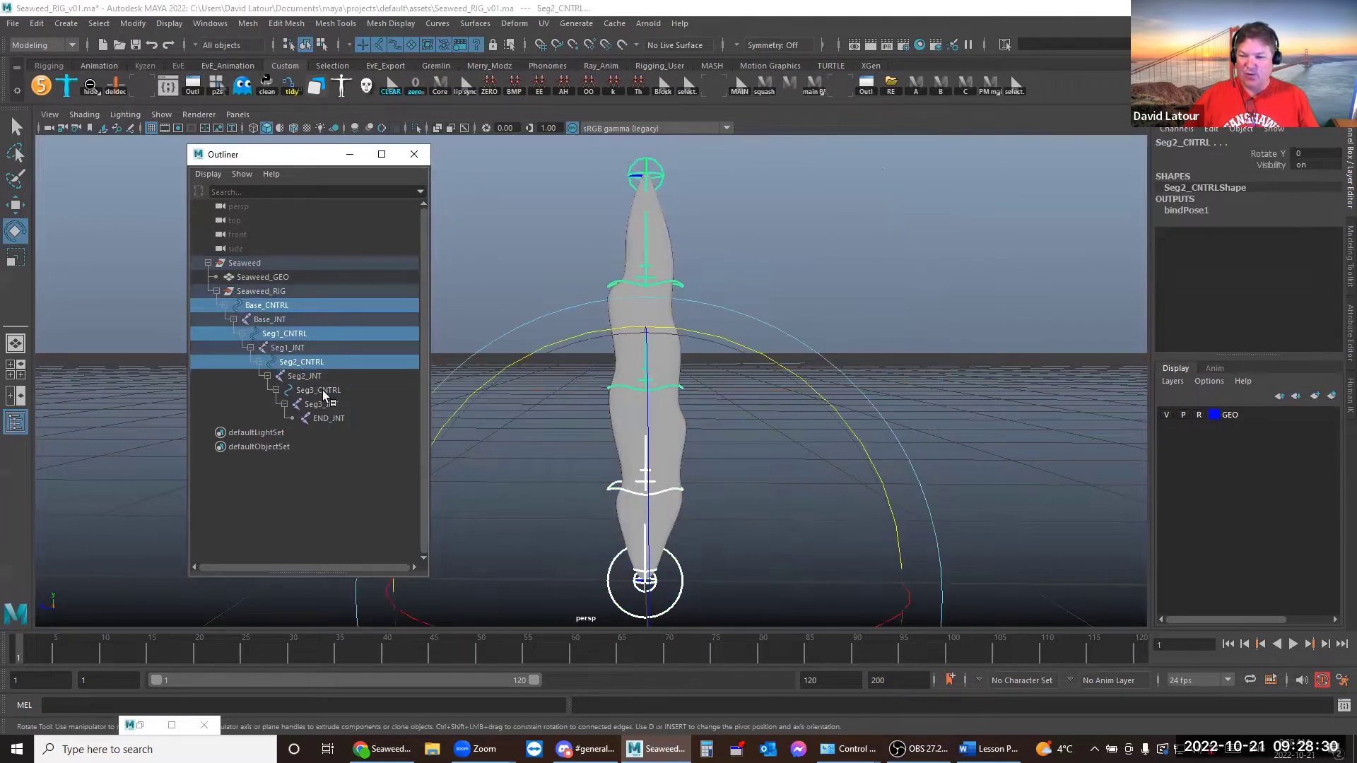
{"action": "left_click", "coordinate": [323, 391], "text": "ctrl"}
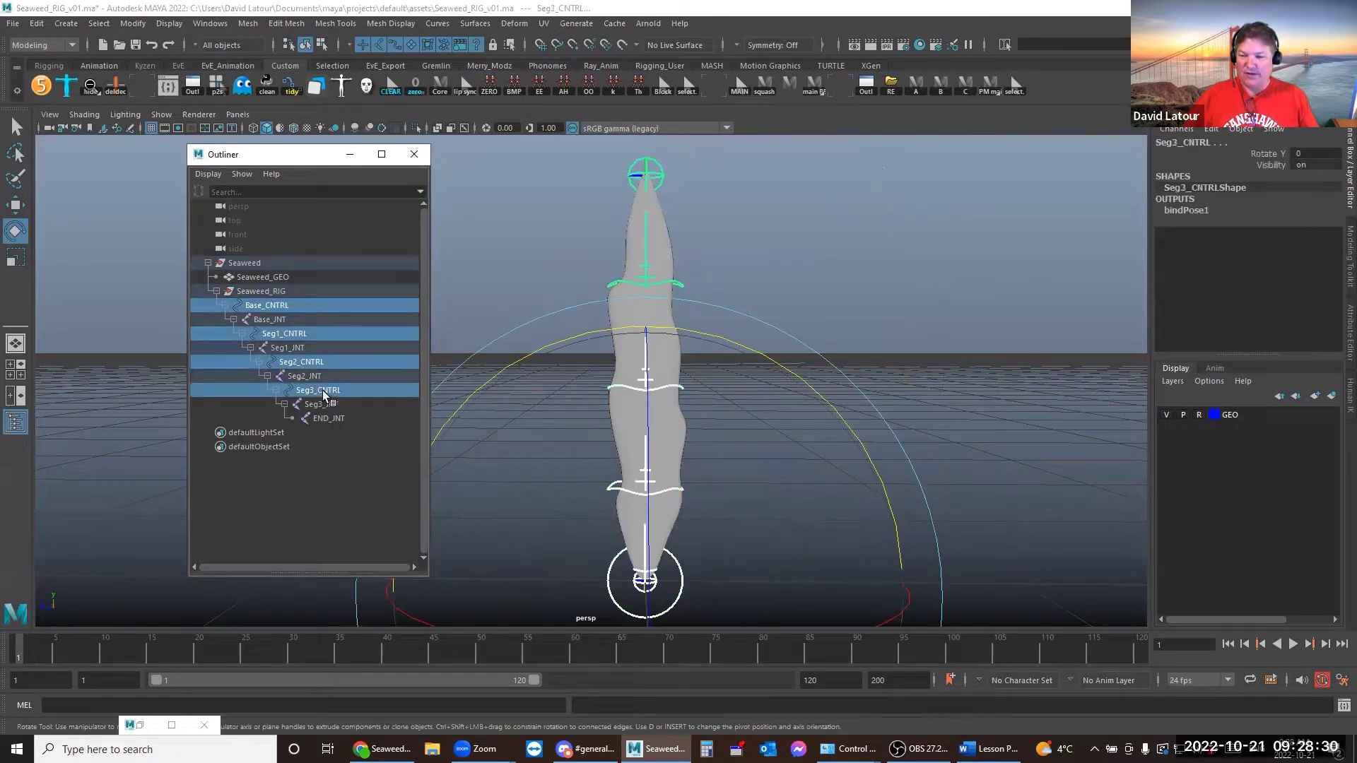
{"action": "left_click", "coordinate": [284, 307]}
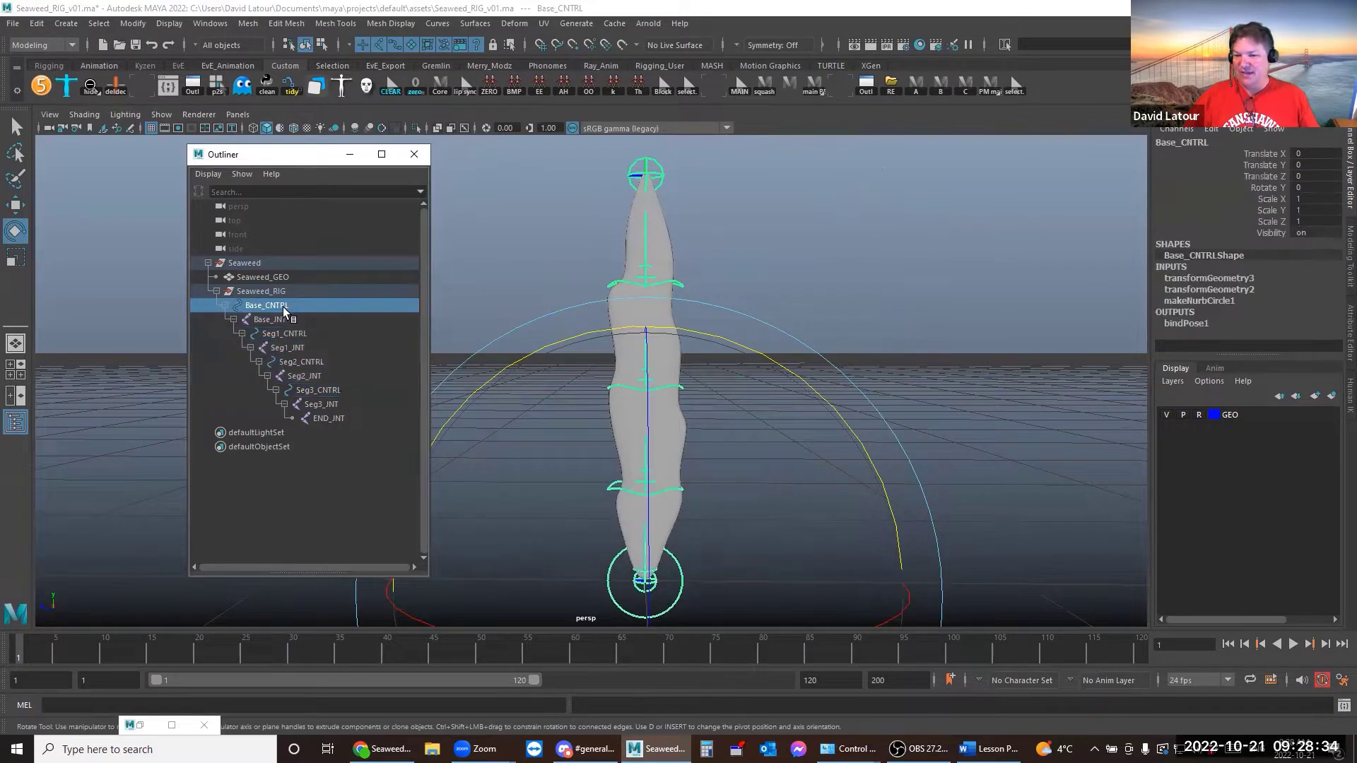
Inspect the Rotate Y and translate channels of Seg1_CNTRL and Base_CNTRL
{"action": "left_click", "coordinate": [308, 332]}
{"action": "left_click", "coordinate": [1266, 155]}
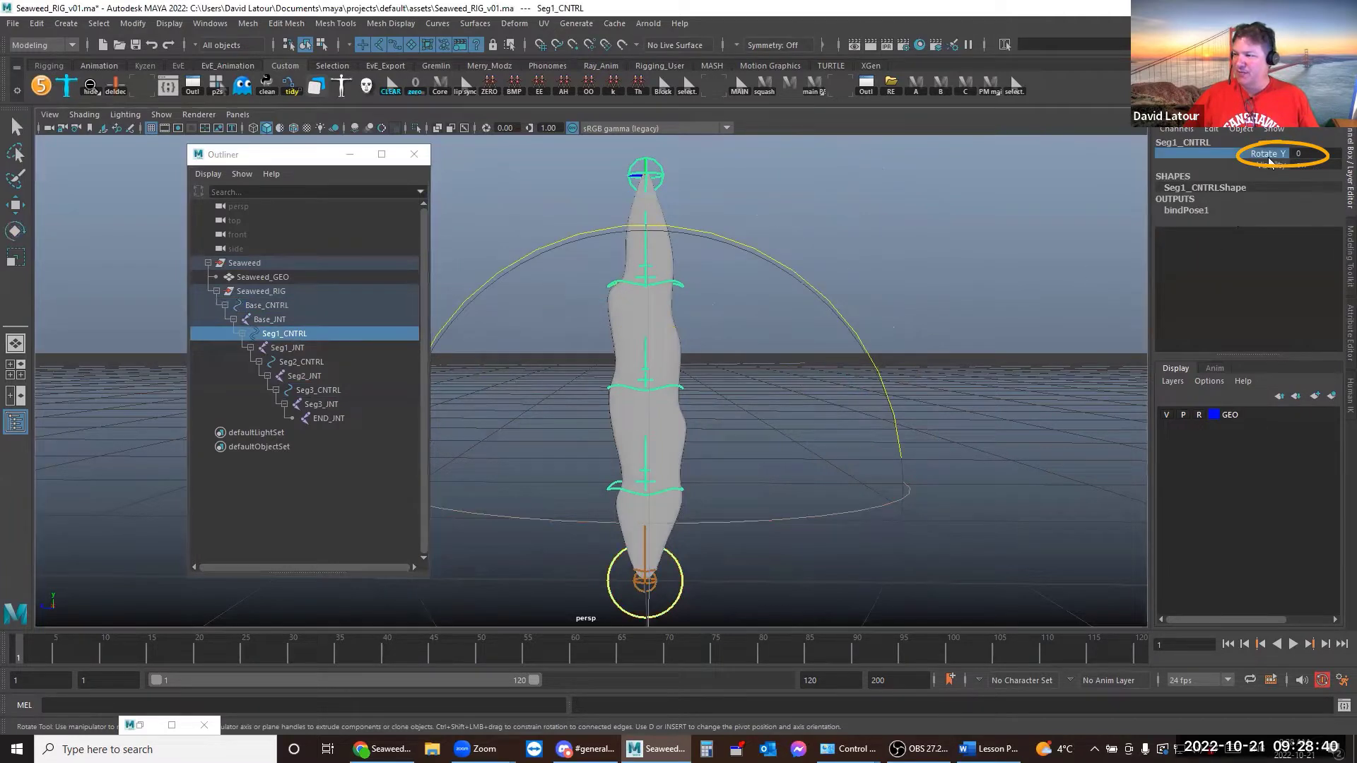
{"action": "left_click", "coordinate": [274, 305]}
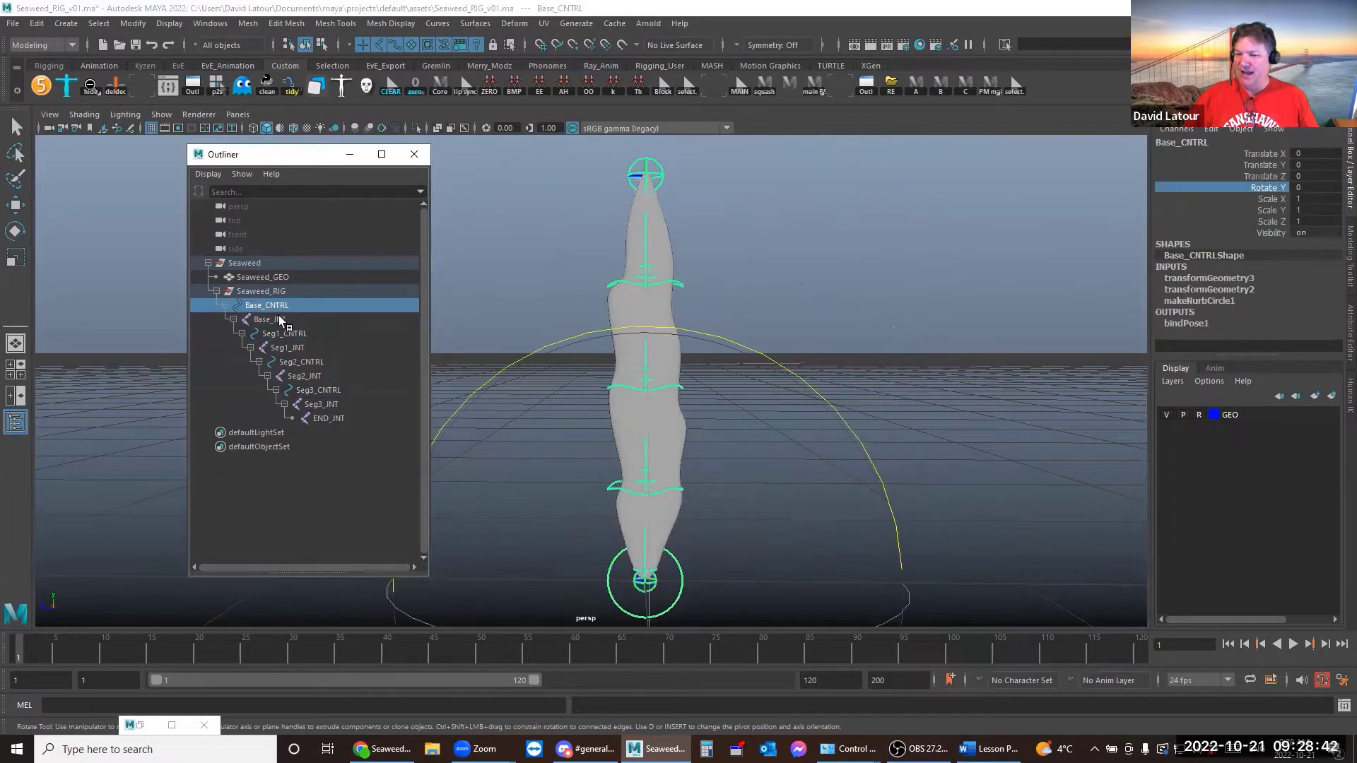
{"action": "left_click_drag", "start_coordinate": [1265, 178], "coordinate": [1269, 141]}
{"action": "left_click", "coordinate": [1268, 190]}
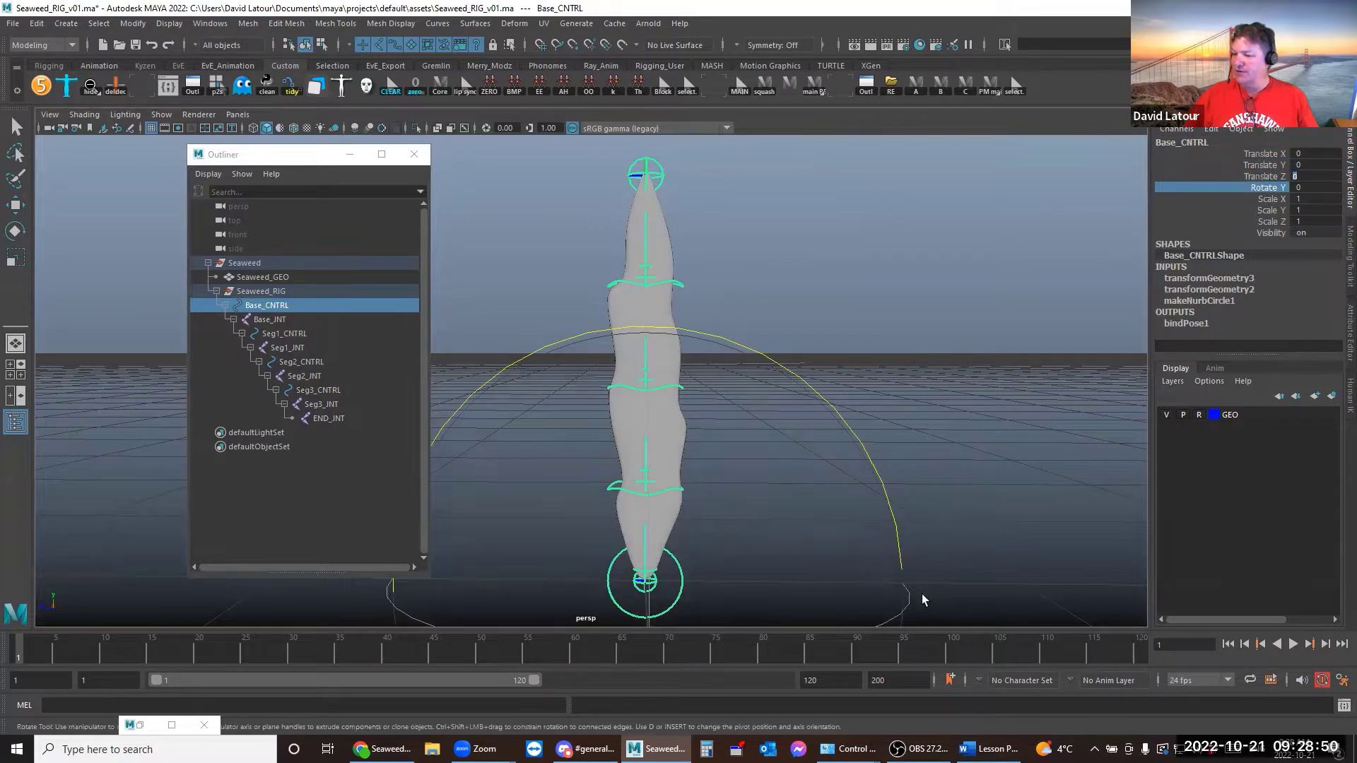
{"action": "type", "text": "ew"}
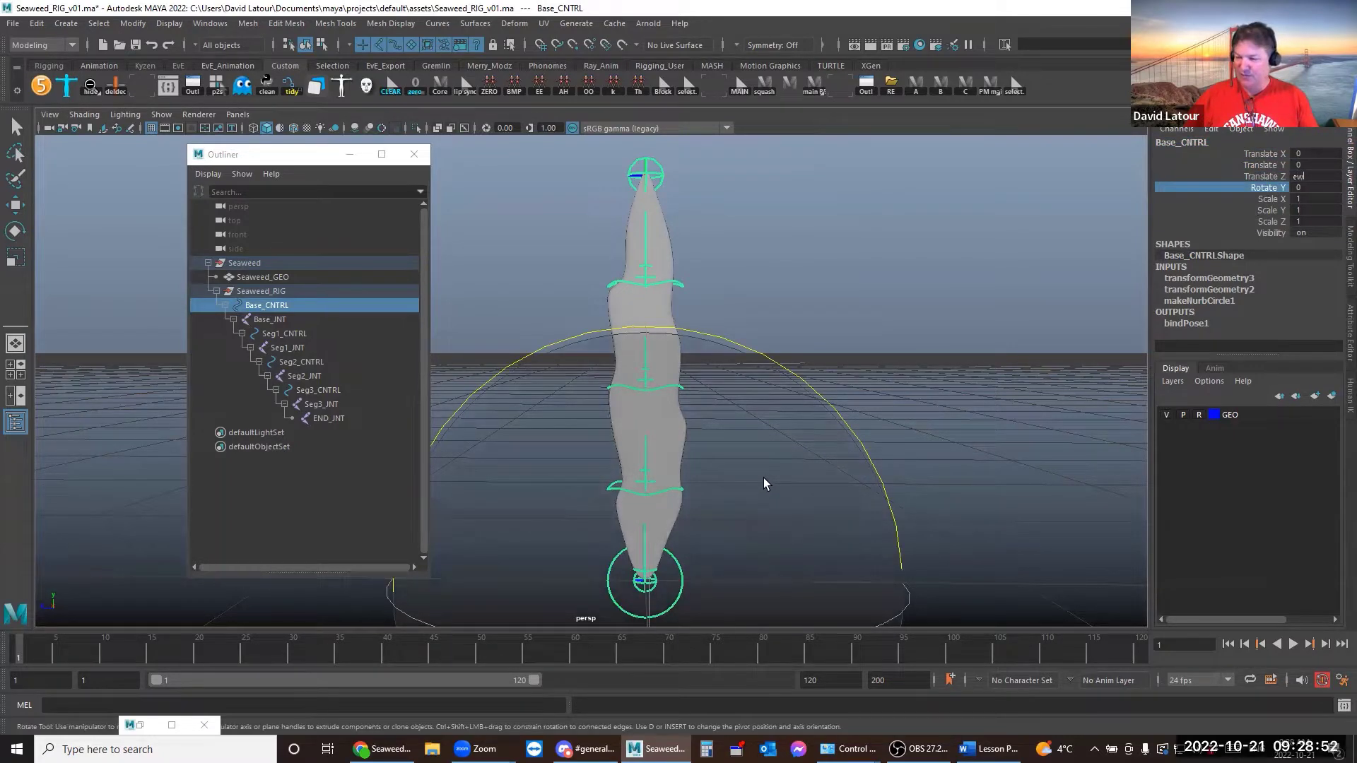
Select Seaweed_RIG and then Base_CNTRL, and close the Outliner
{"action": "left_click", "coordinate": [934, 386]}
{"action": "left_click", "coordinate": [265, 292]}
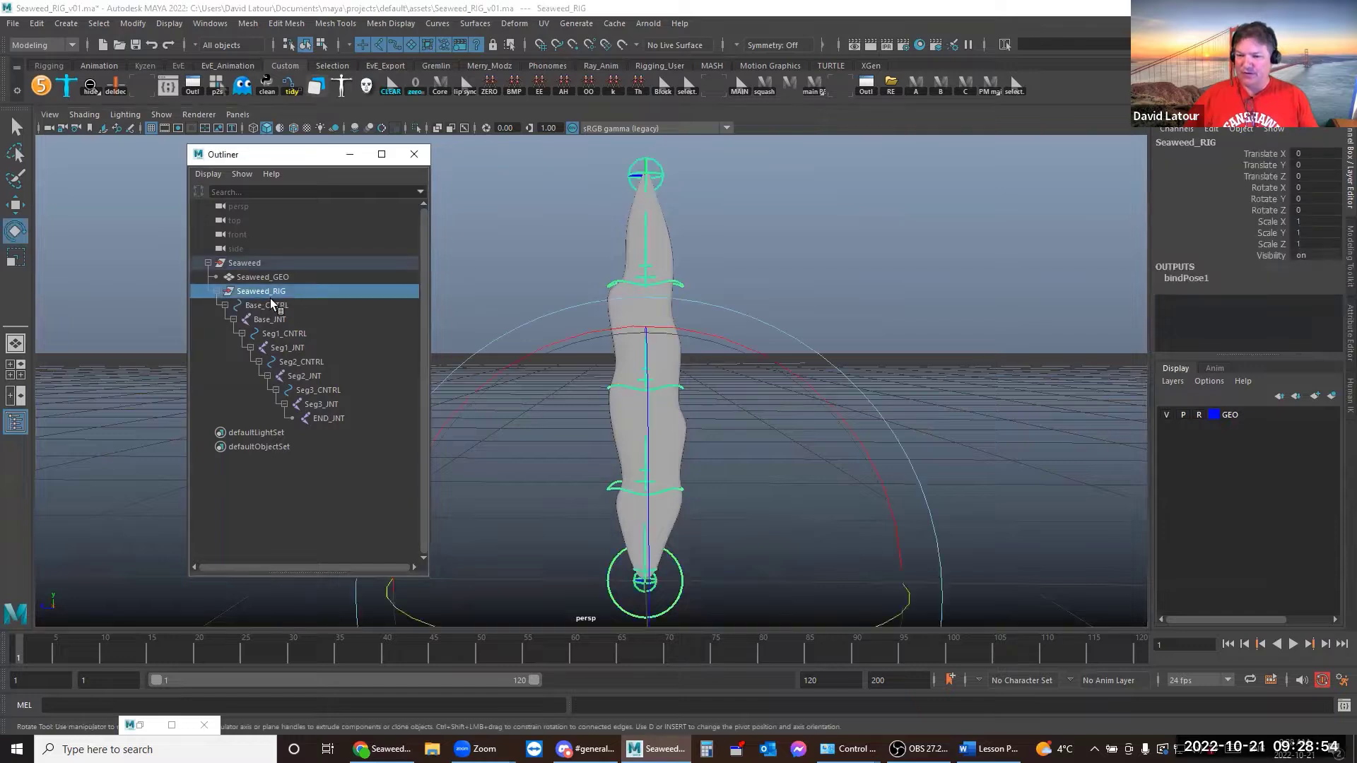
{"action": "left_click", "coordinate": [272, 305]}
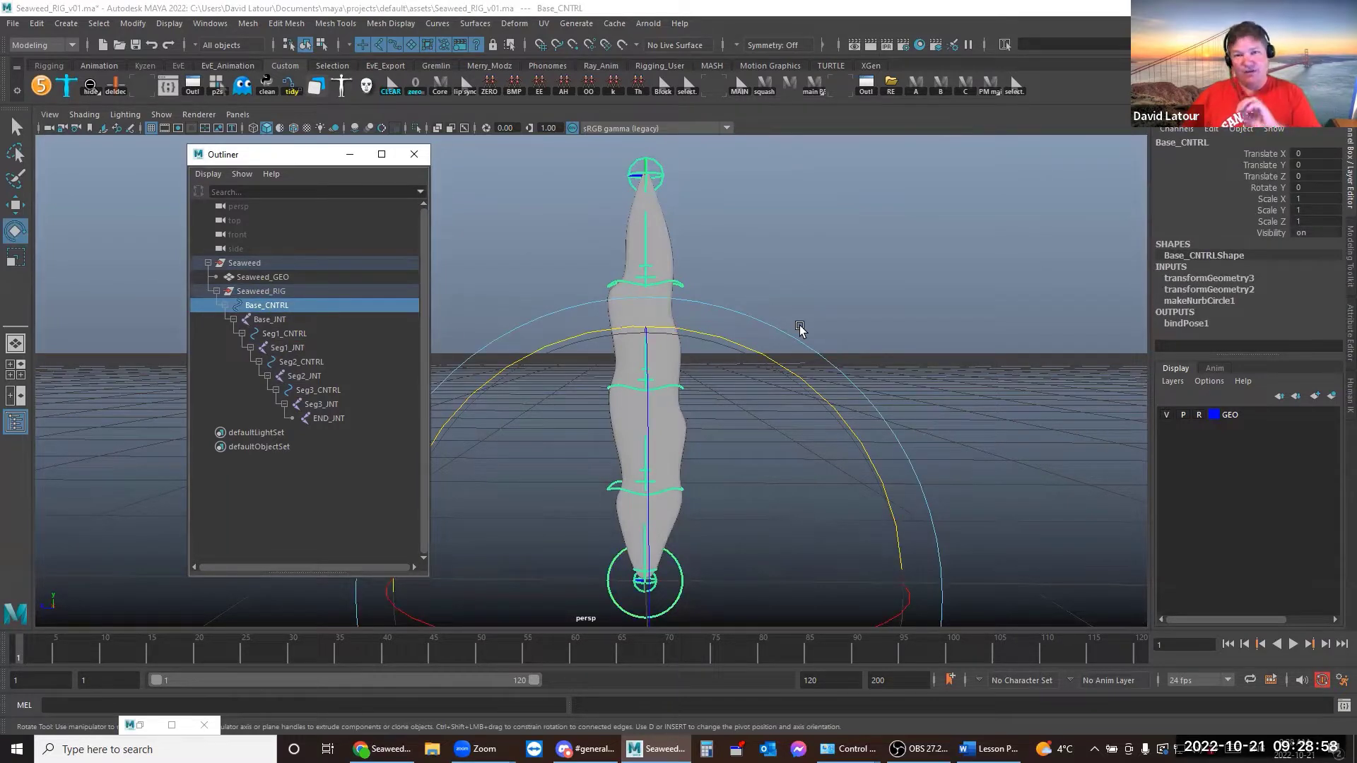
{"action": "left_click", "coordinate": [414, 155]}
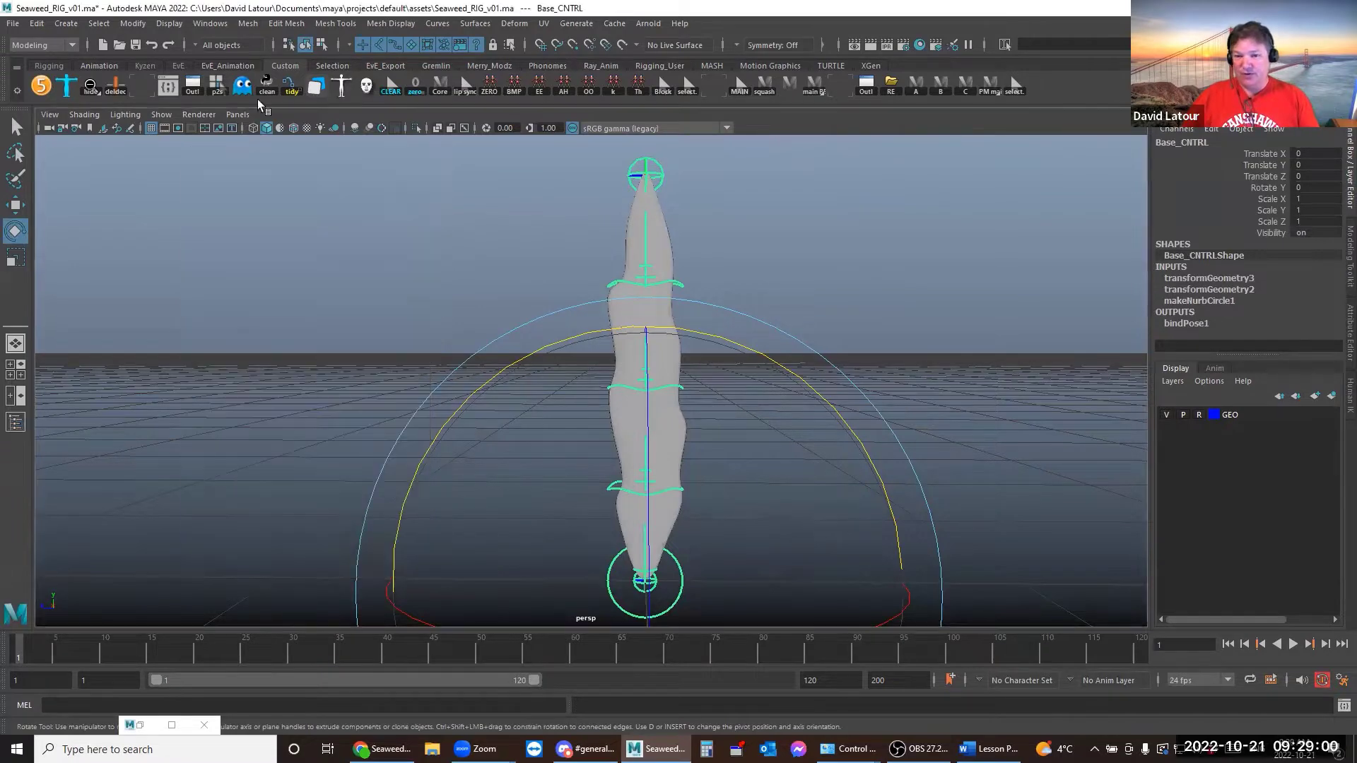
Start a new empty scene without saving changes to the rig file
{"action": "left_click", "coordinate": [19, 23]}
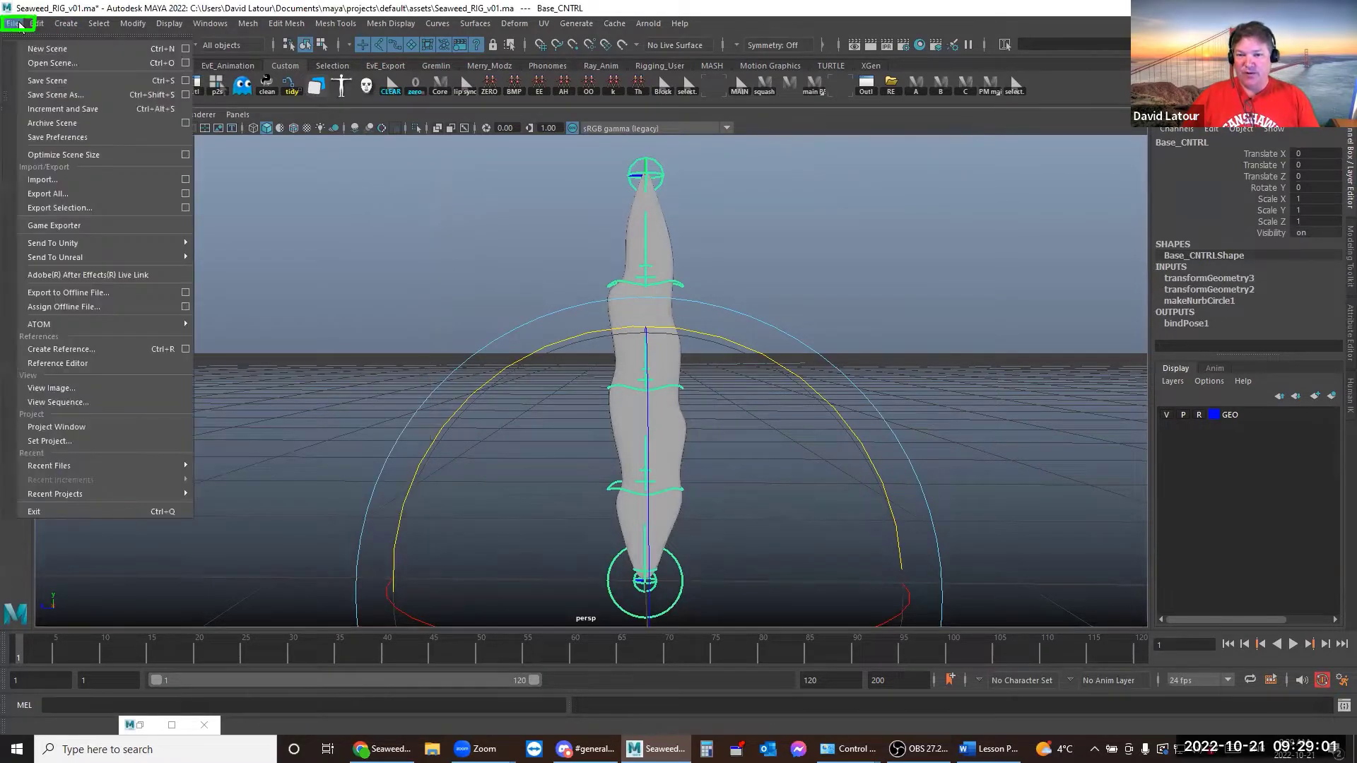
{"action": "left_click", "coordinate": [32, 56]}
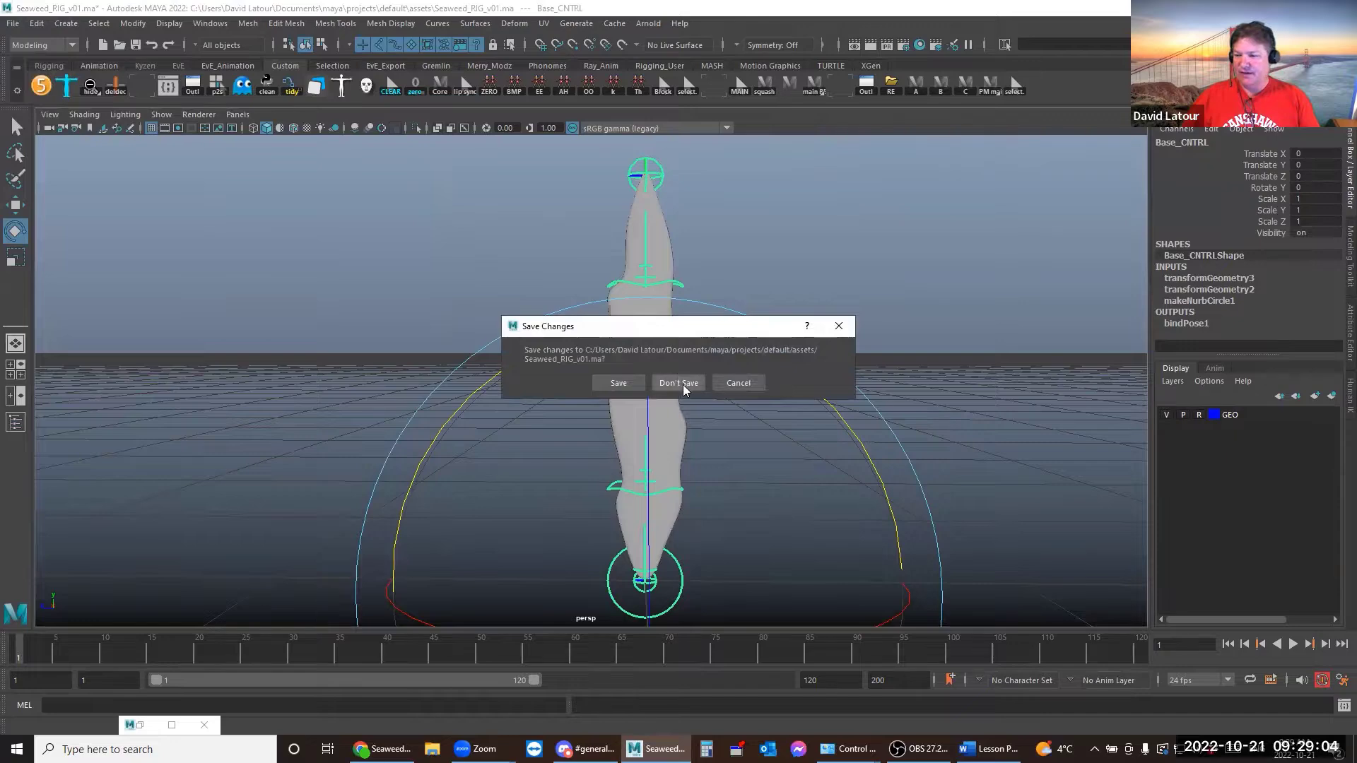
{"action": "left_click", "coordinate": [678, 383]}
Save the empty scene to assets as a .ma file named with the student's name plus SW_v00
{"action": "left_click", "coordinate": [12, 27]}
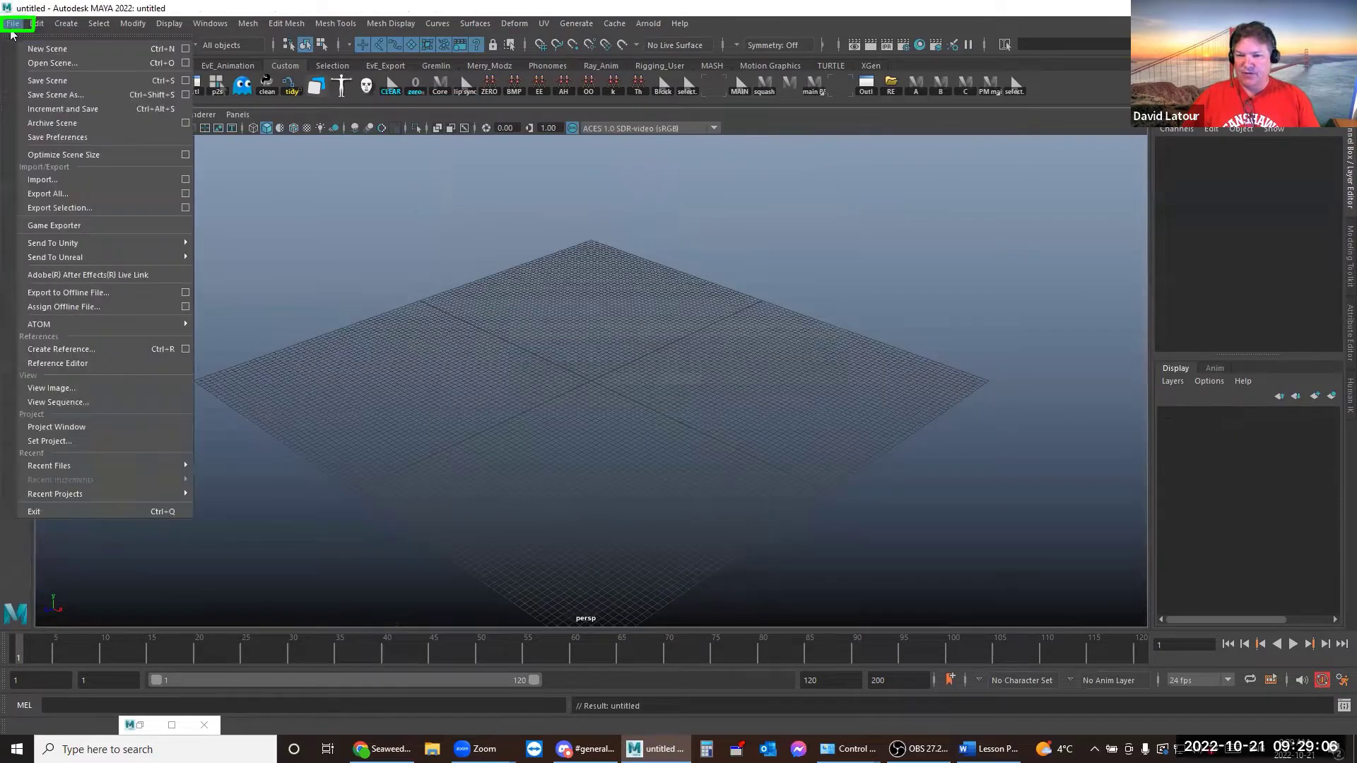
{"action": "left_click", "coordinate": [53, 95]}
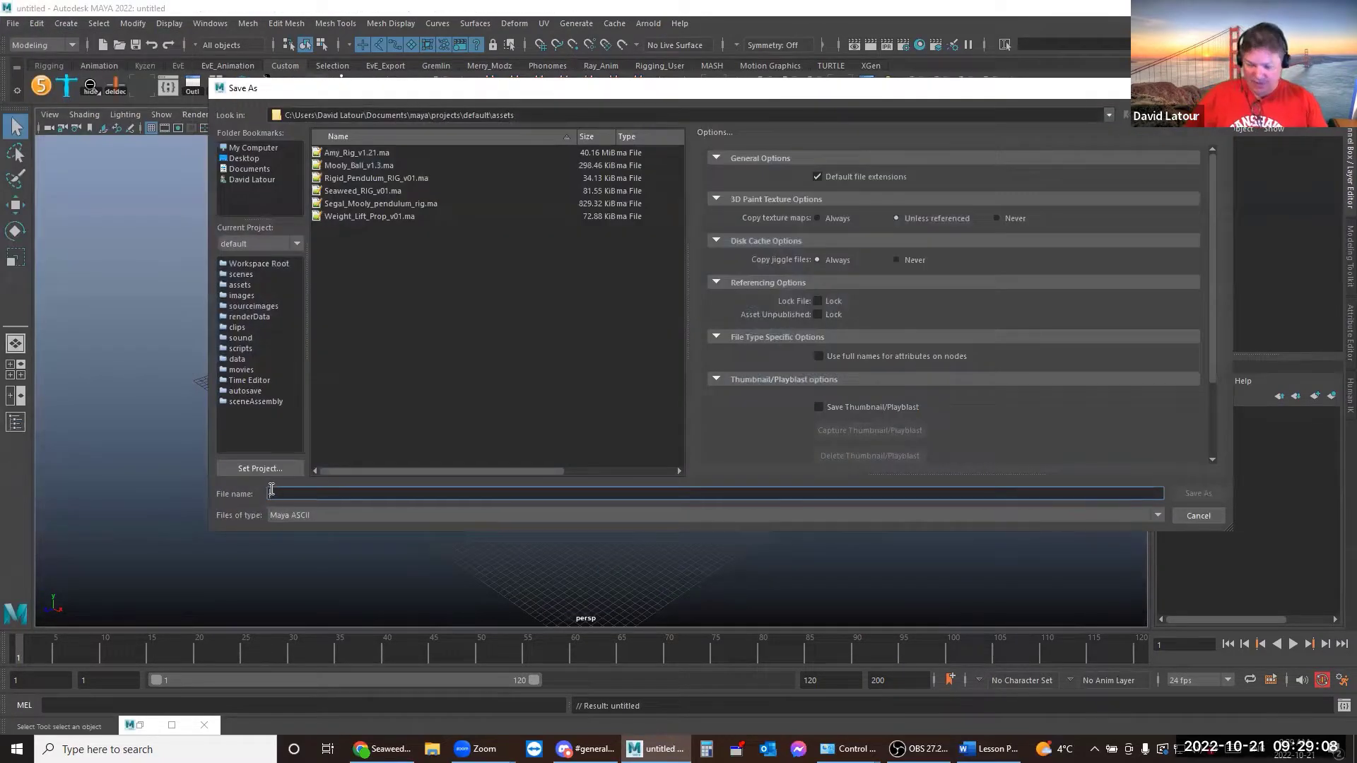
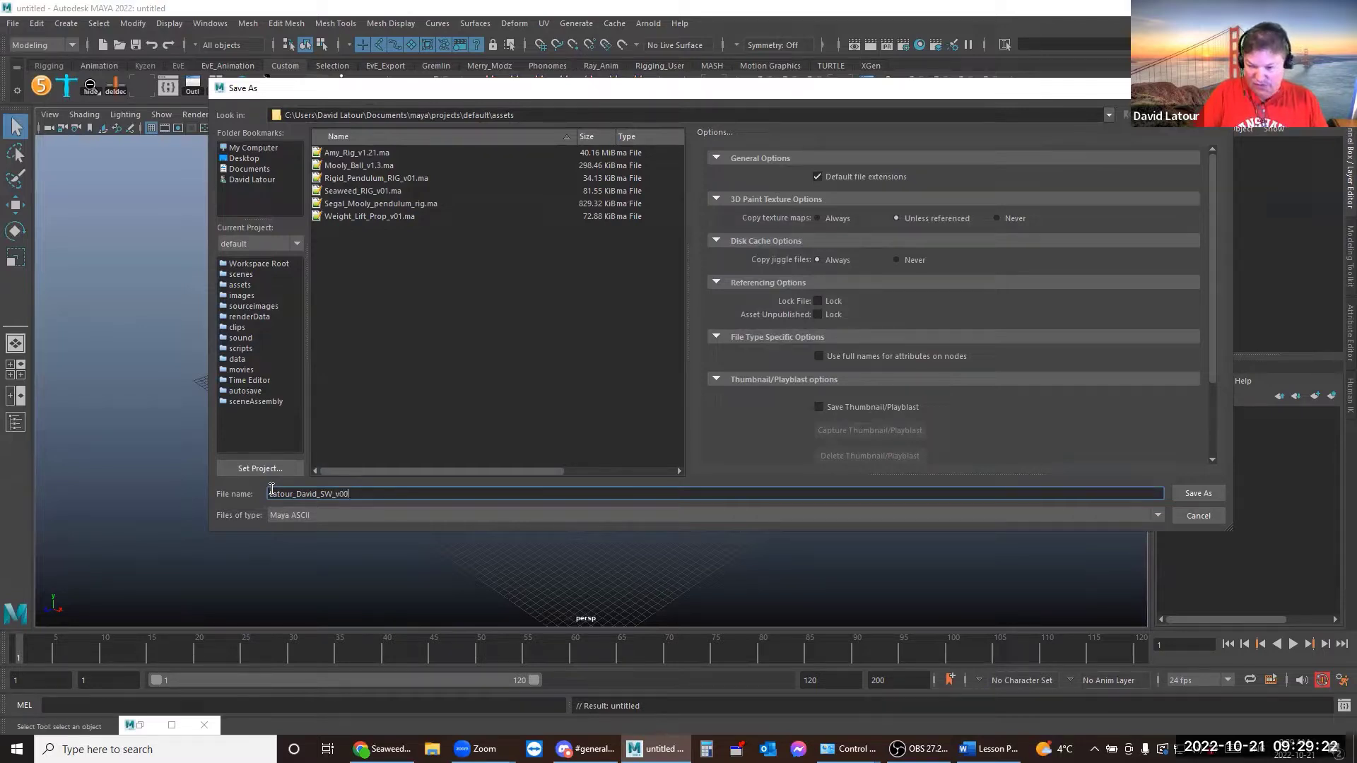
{"action": "left_click", "coordinate": [1184, 494]}
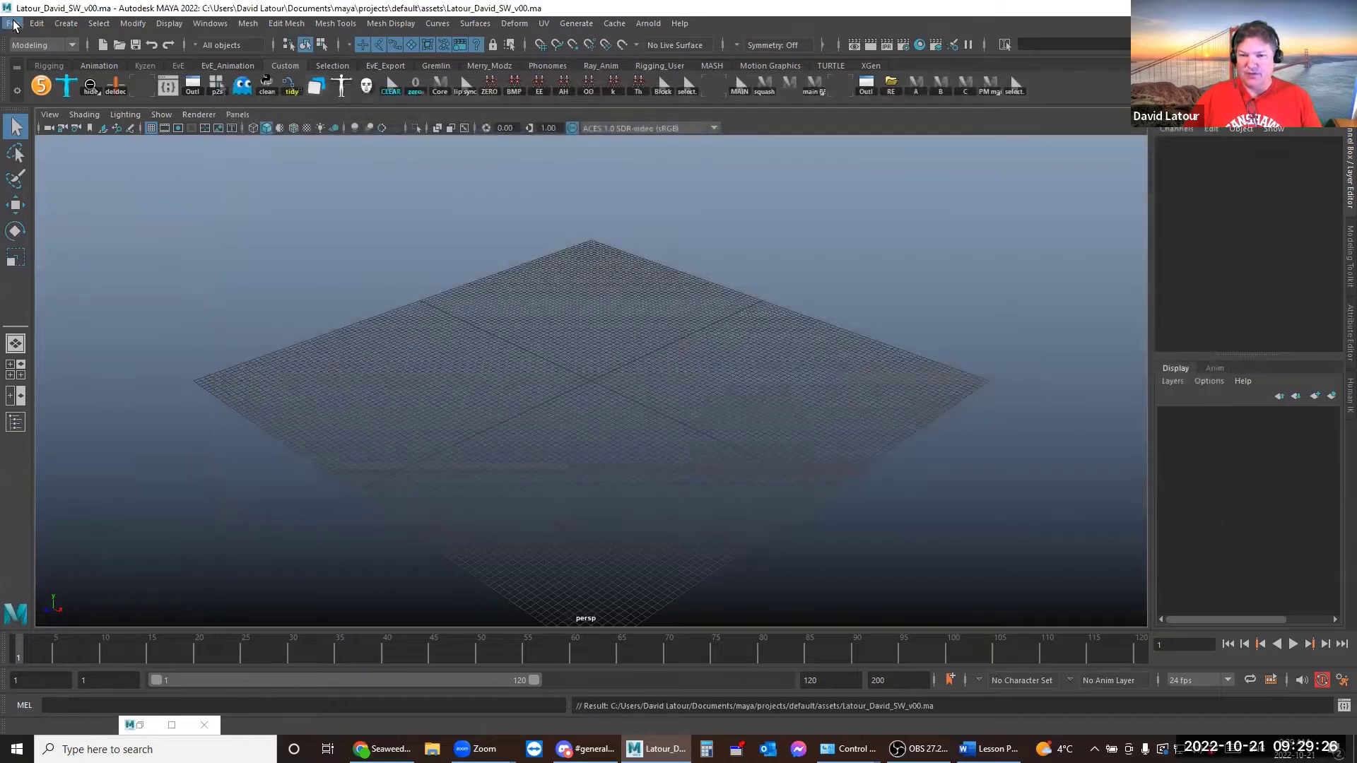
Reference Seaweed_RIG_v01.ma from assets into the scene under namespace A
{"action": "left_click", "coordinate": [14, 25]}
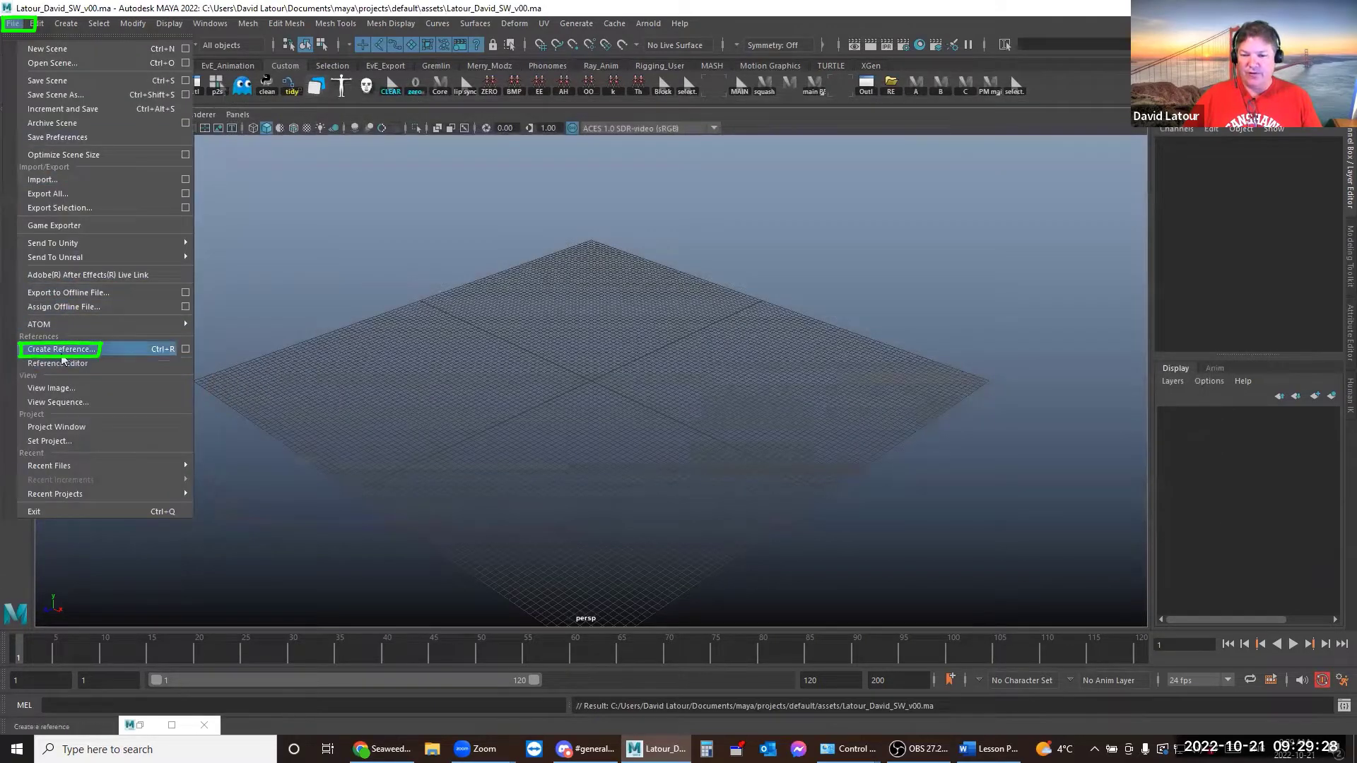
{"action": "left_click", "coordinate": [185, 349]}
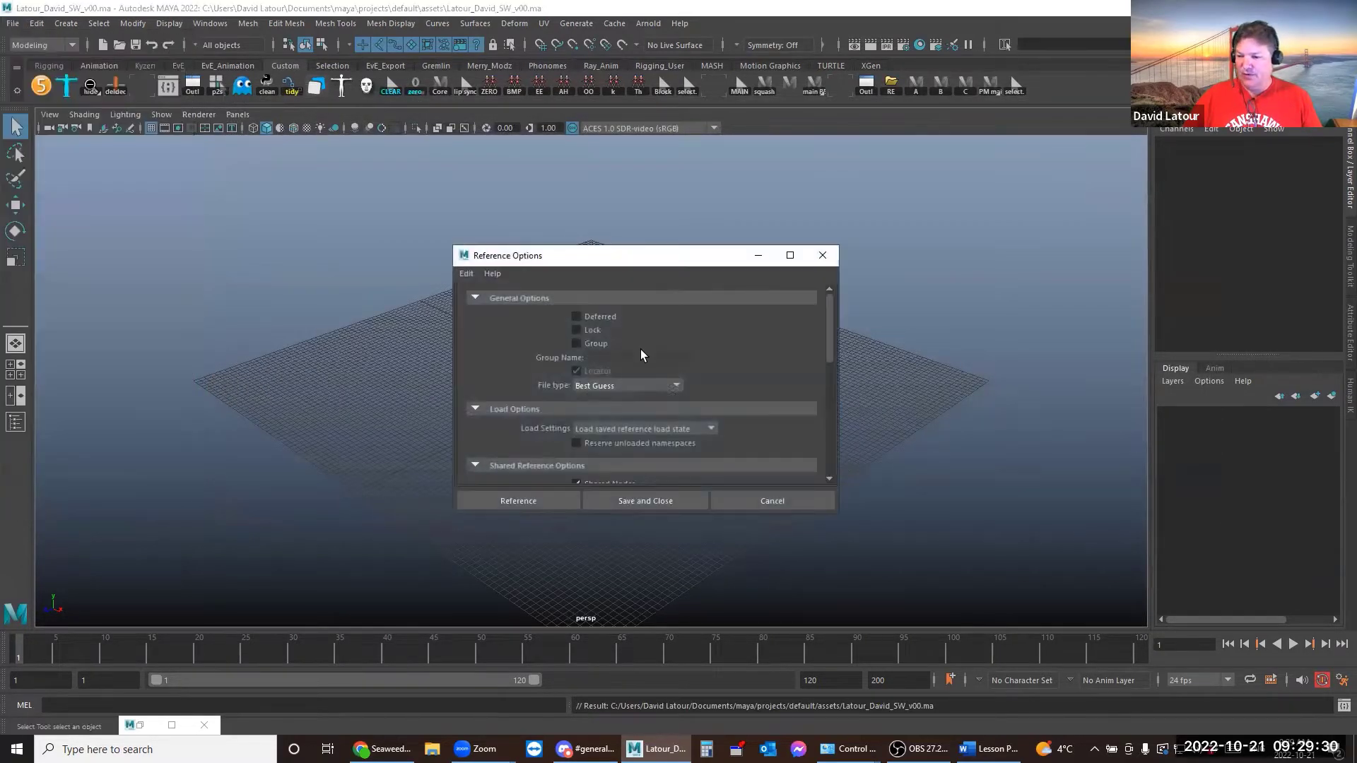
{"action": "scroll", "coordinate": [643, 349], "scroll_direction": "down", "scroll_amount": 5}
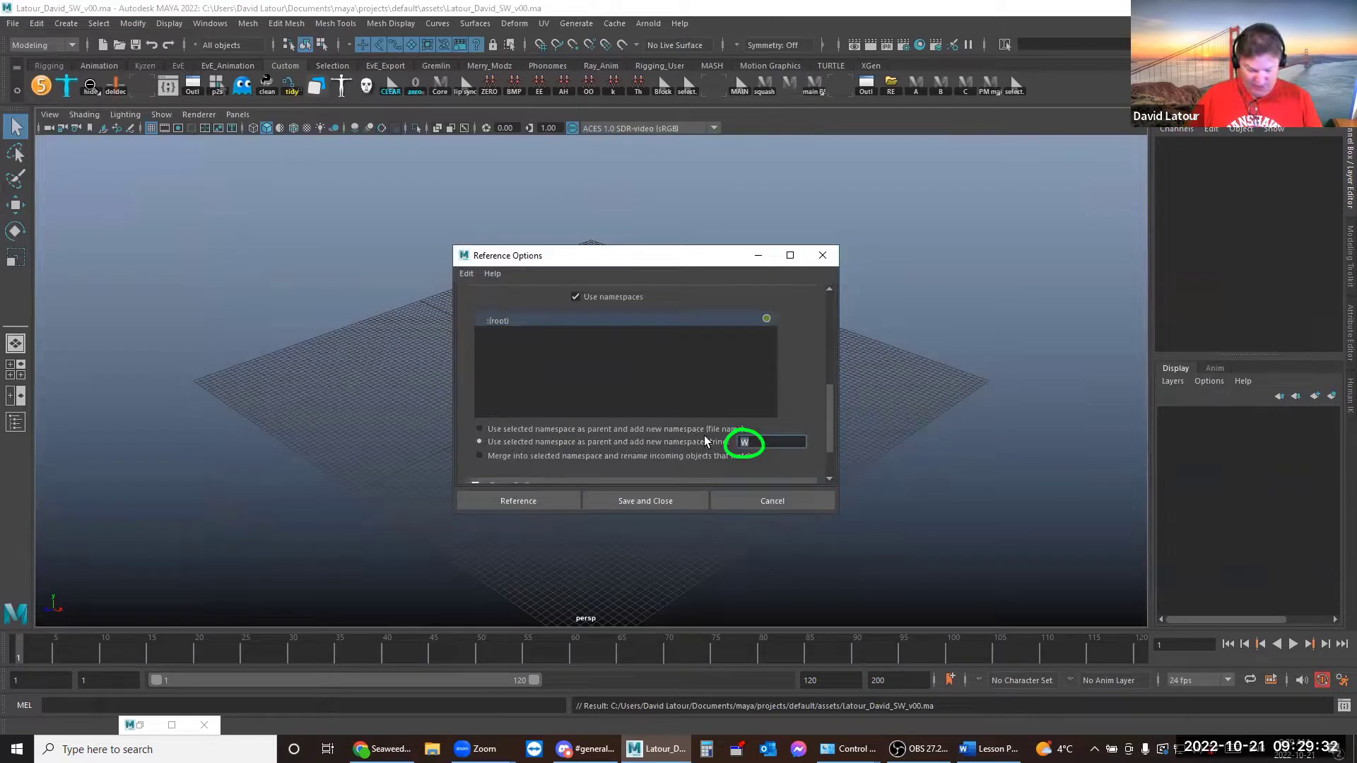
{"action": "left_click", "coordinate": [553, 503]}
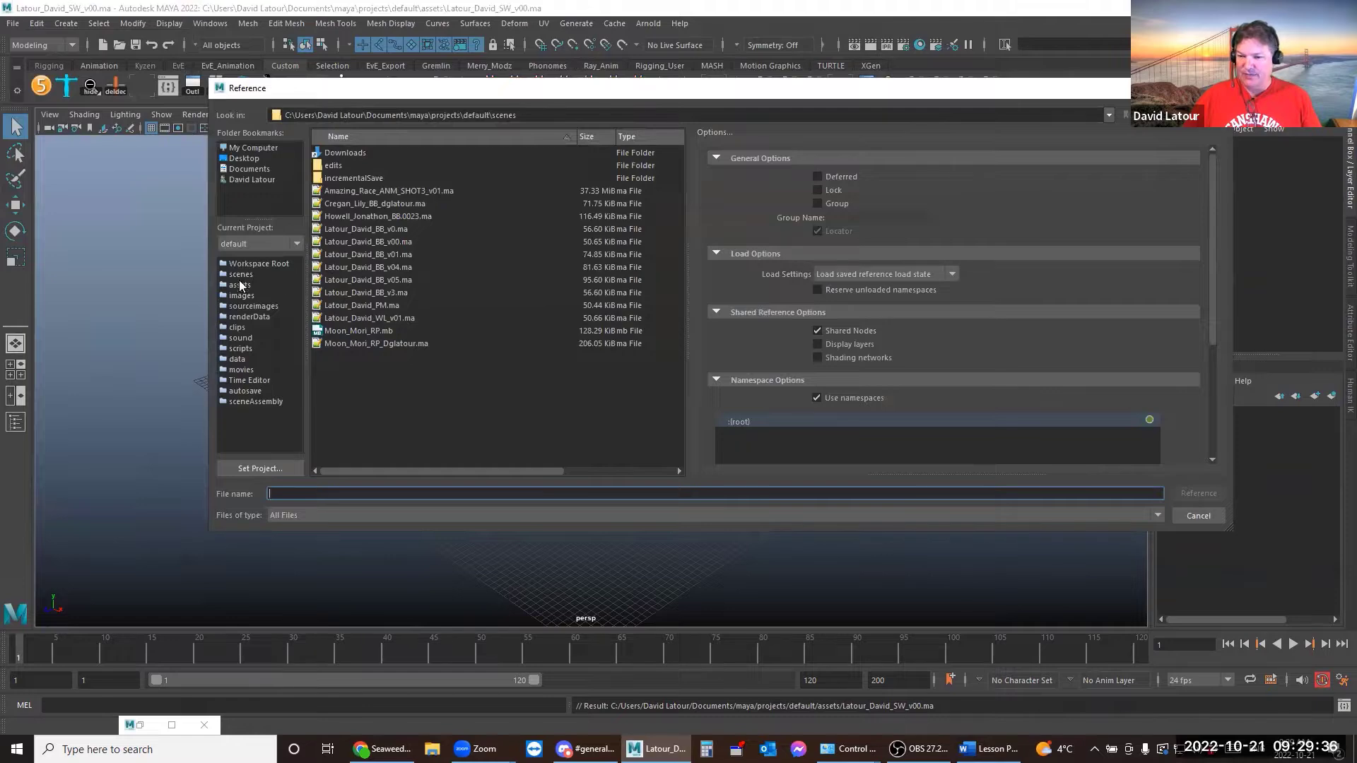
{"action": "left_click", "coordinate": [240, 285]}
{"action": "left_click", "coordinate": [363, 216]}
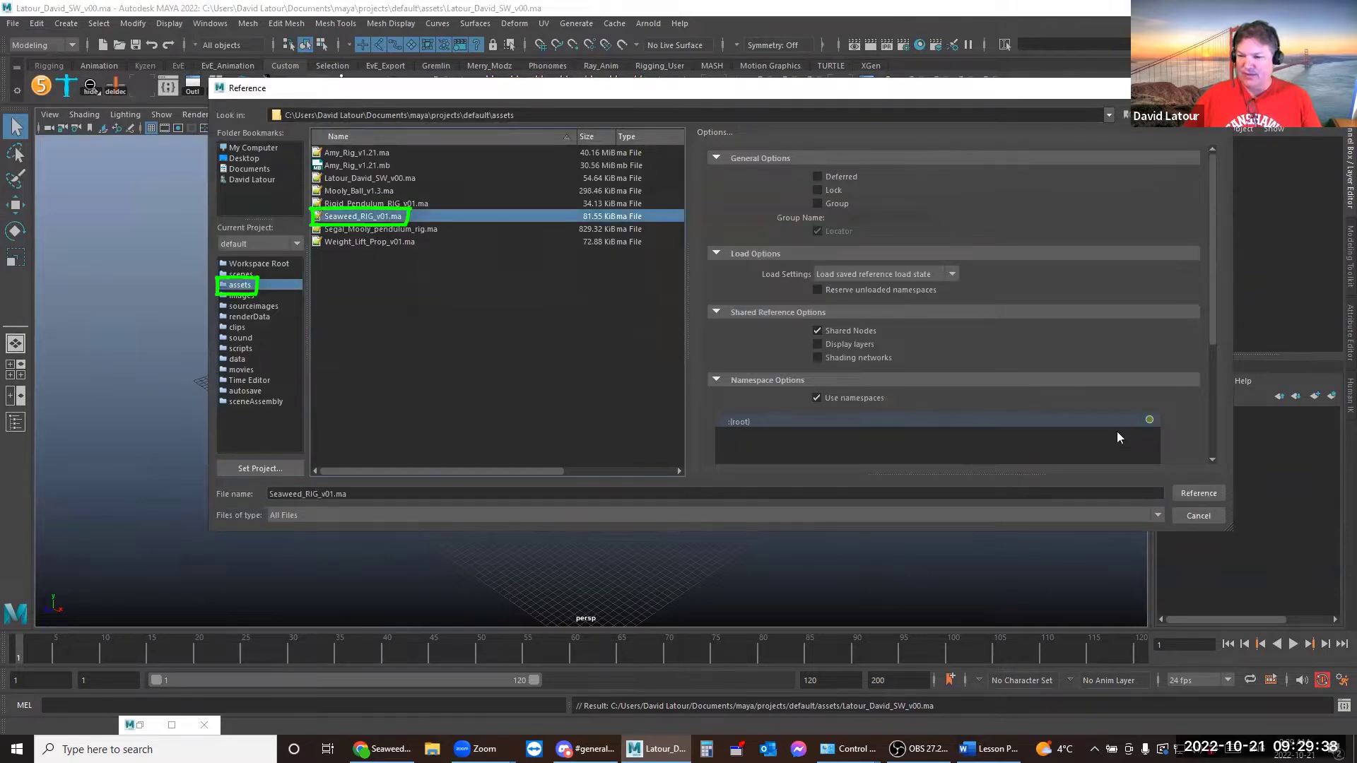
{"action": "left_click", "coordinate": [1197, 494]}
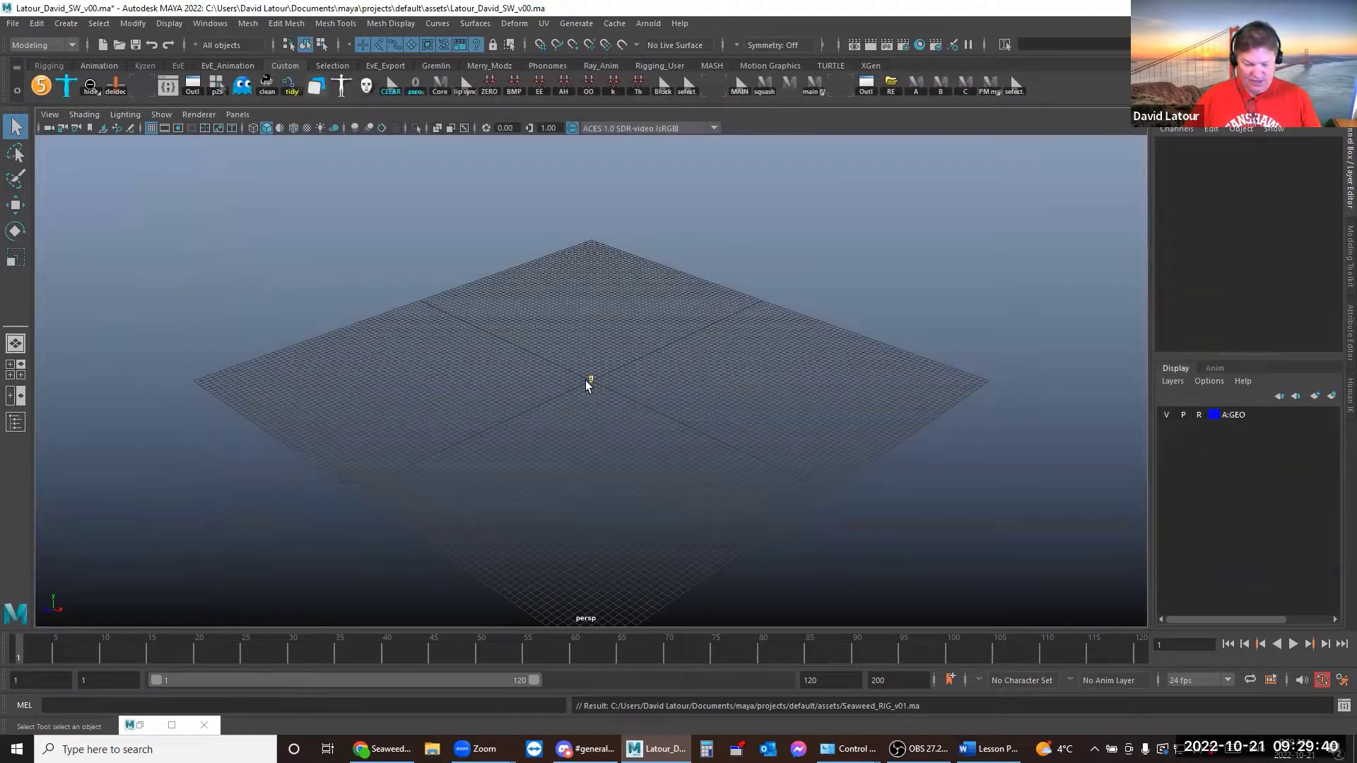
Frame the referenced rig and switch the viewport to the side camera
{"action": "key", "text": "f"}
{"action": "left_click", "coordinate": [237, 114]}
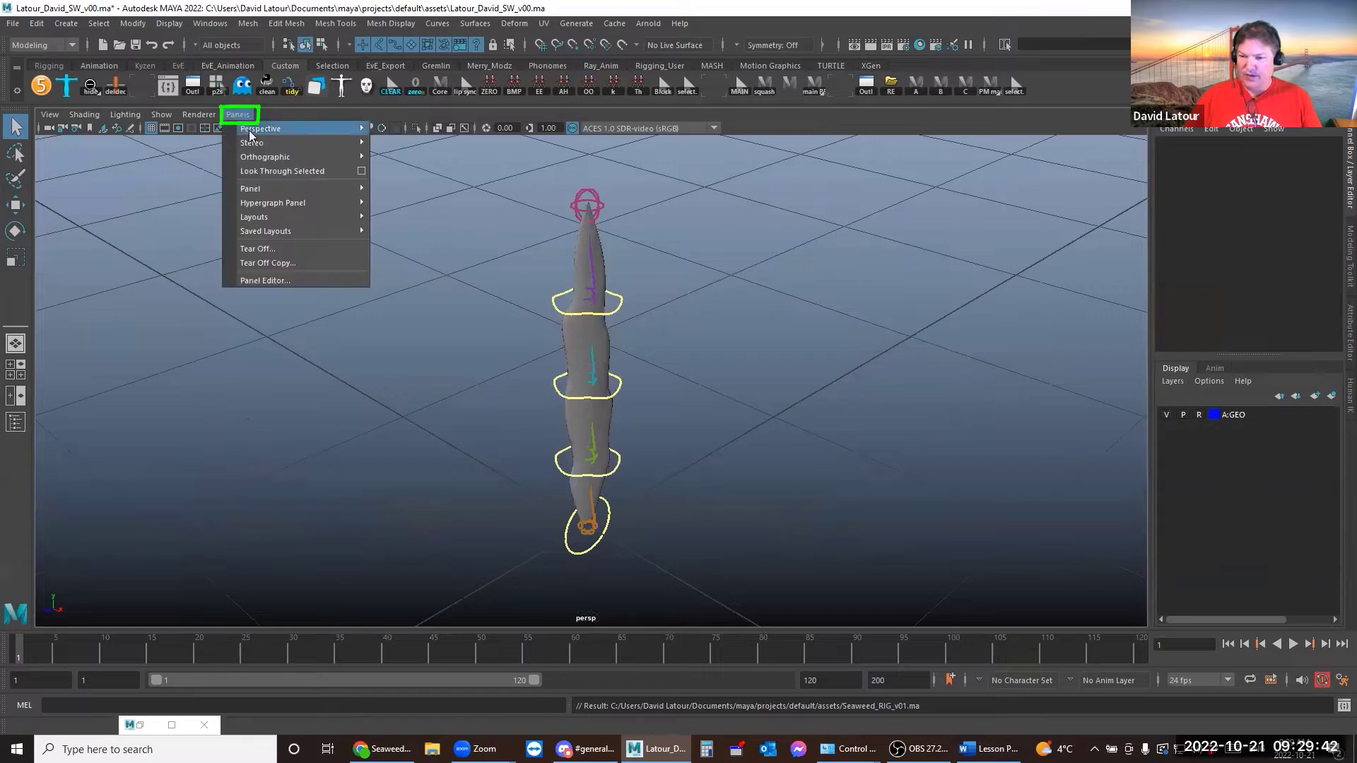
{"action": "mouse_move", "coordinate": [261, 157]}
{"action": "left_click", "coordinate": [396, 172]}
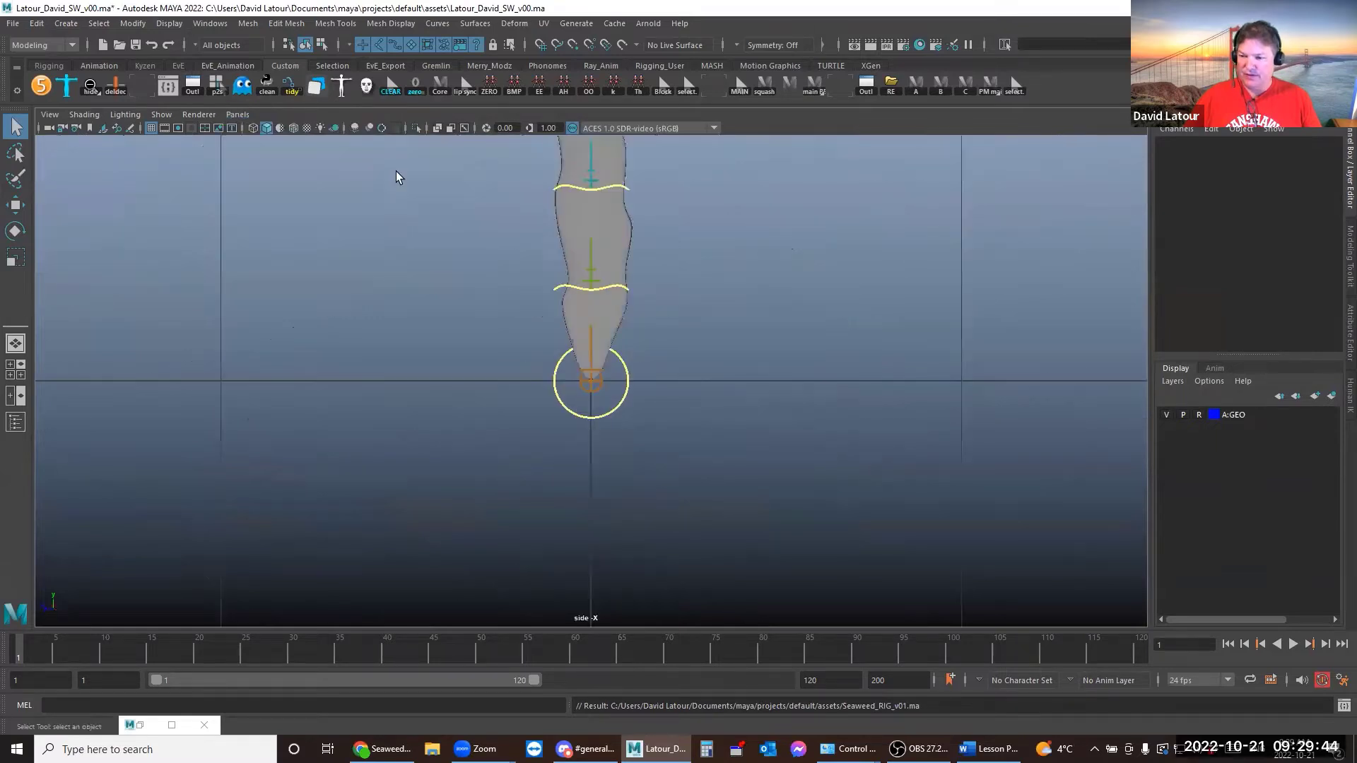
{"action": "scroll", "coordinate": [678, 374], "scroll_direction": "down", "scroll_amount": 2}
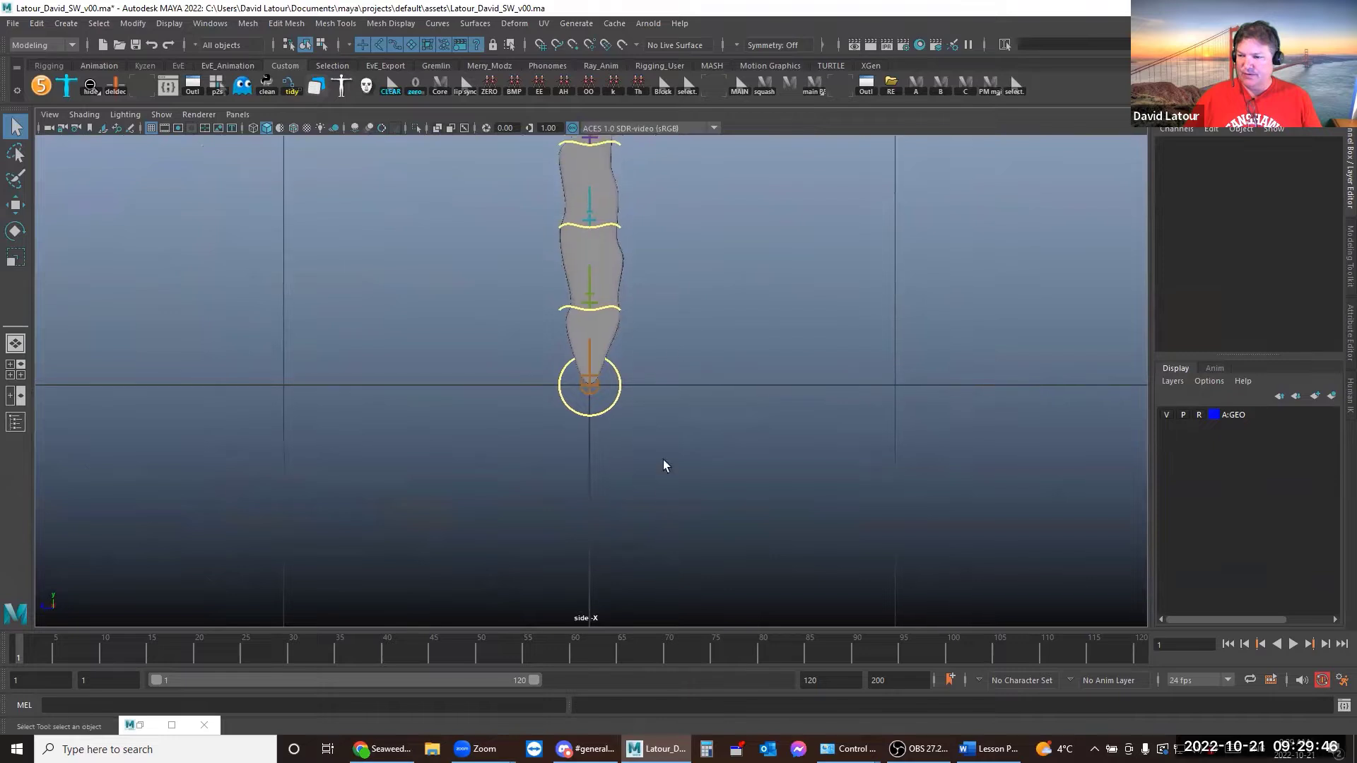
{"action": "middle_click_drag", "start_coordinate": [667, 320], "coordinate": [704, 393], "text": "alt"}
Turn on the 960x540 resolution gate and zoom the rig to fill it
{"action": "left_click", "coordinate": [178, 128]}
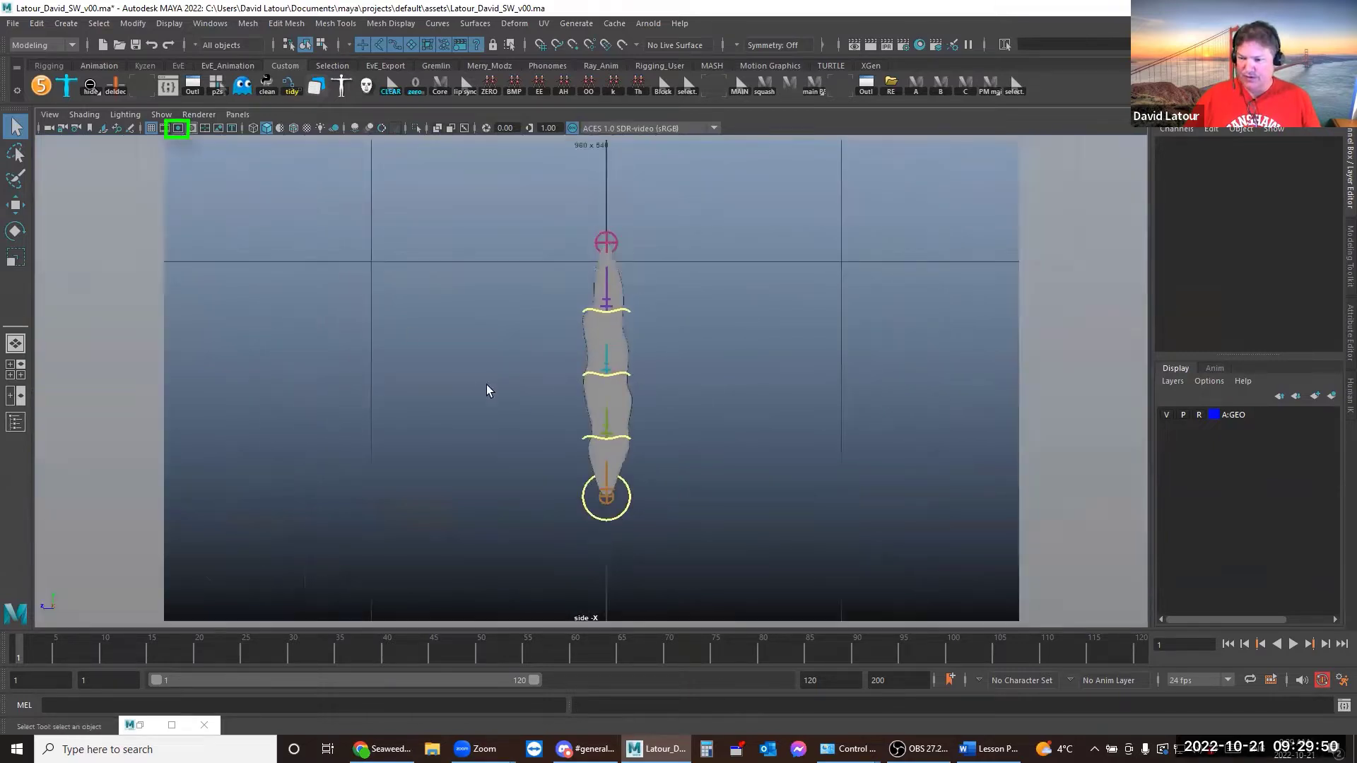
{"action": "middle_click_drag", "start_coordinate": [466, 333], "coordinate": [499, 340], "text": "alt"}
{"action": "right_click_drag", "start_coordinate": [480, 380], "coordinate": [793, 422], "text": "alt"}
{"action": "middle_click_drag", "start_coordinate": [792, 422], "coordinate": [764, 427], "text": "alt"}
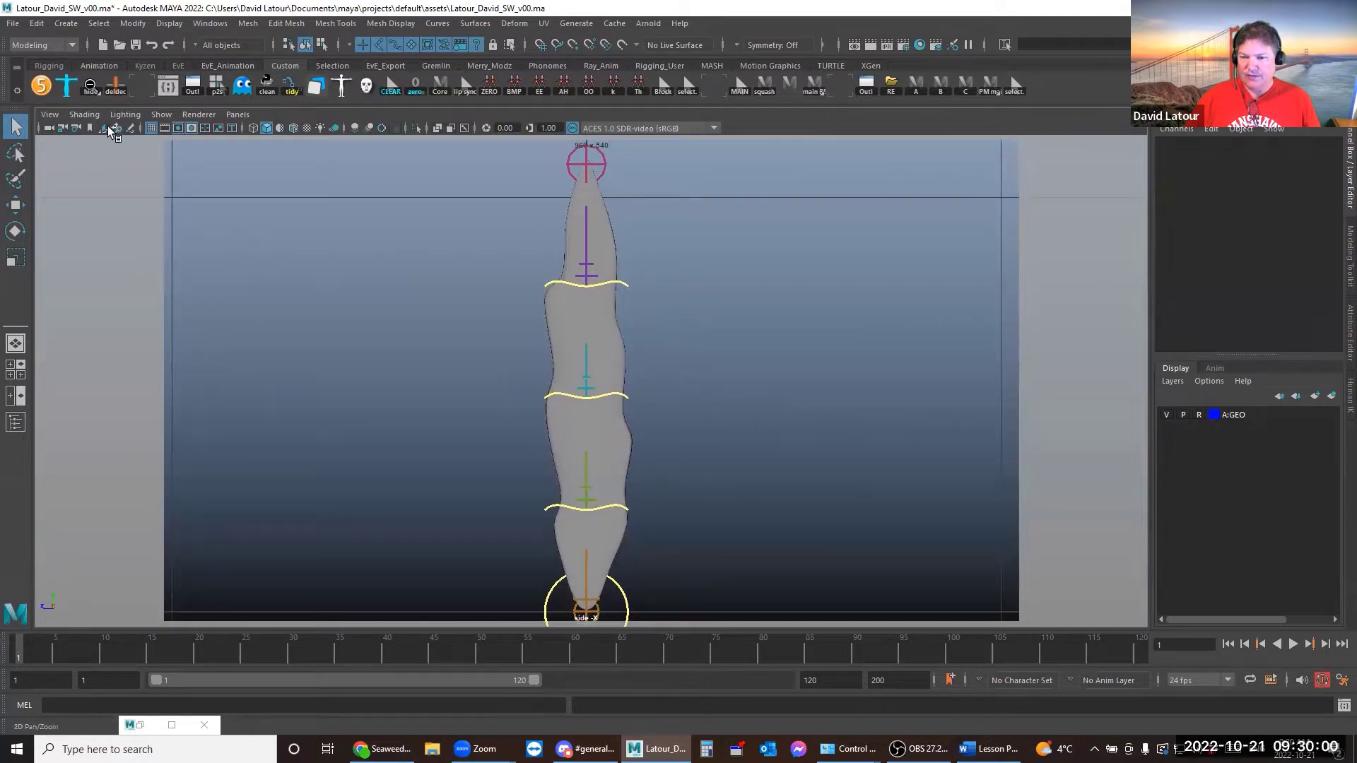
{"action": "left_click", "coordinate": [65, 129]}
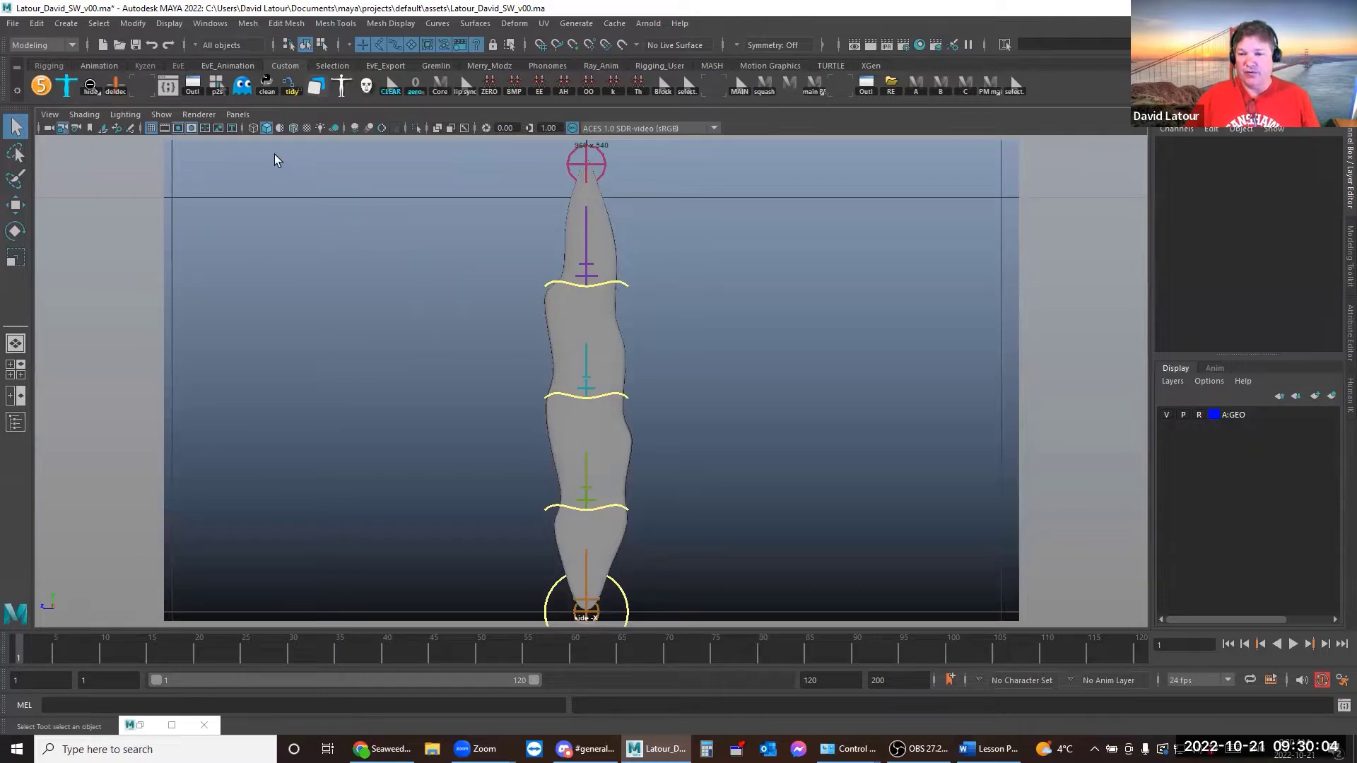
{"action": "left_click", "coordinate": [178, 129]}
{"action": "left_click", "coordinate": [178, 128]}
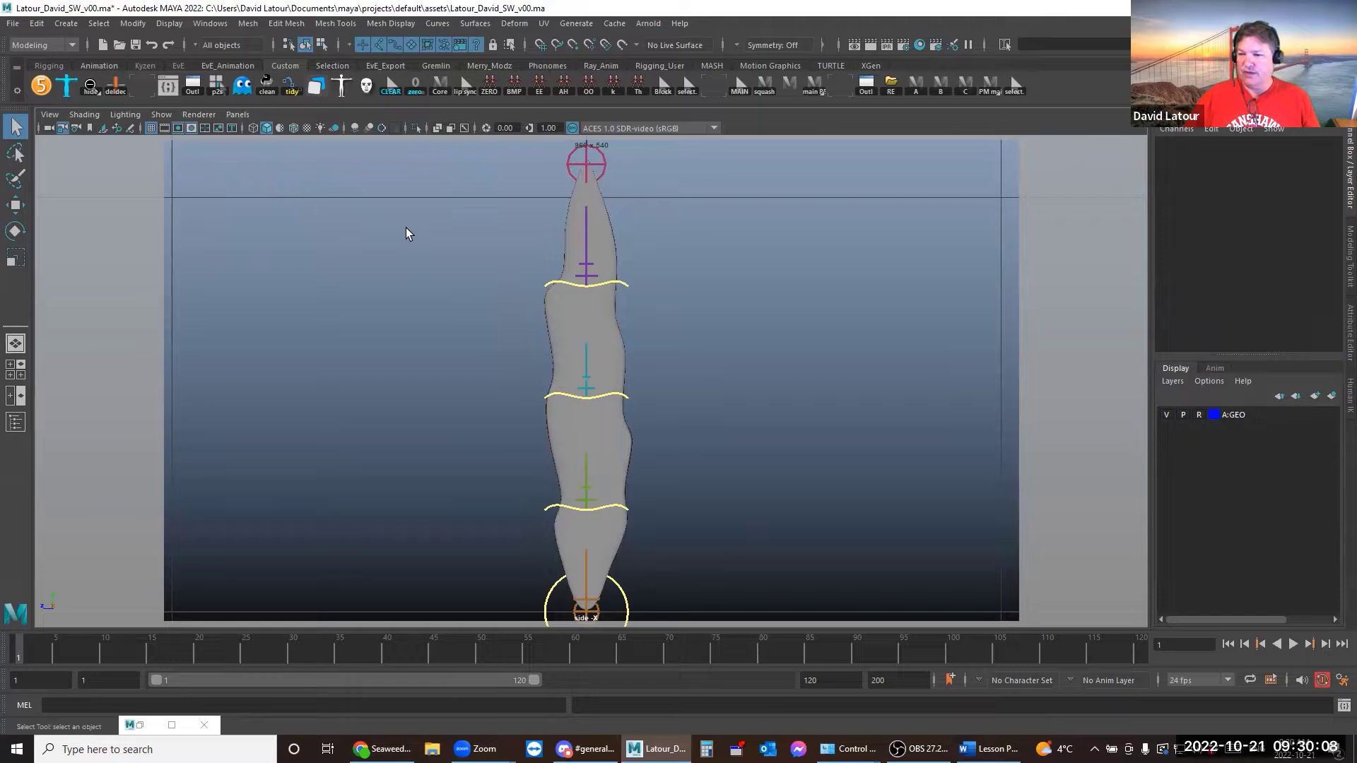
Show only polygon meshes and NURBS curves in the viewport, then re-save the scene
{"action": "left_click", "coordinate": [151, 118]}
{"action": "left_click", "coordinate": [175, 172]}
{"action": "left_click", "coordinate": [161, 114]}
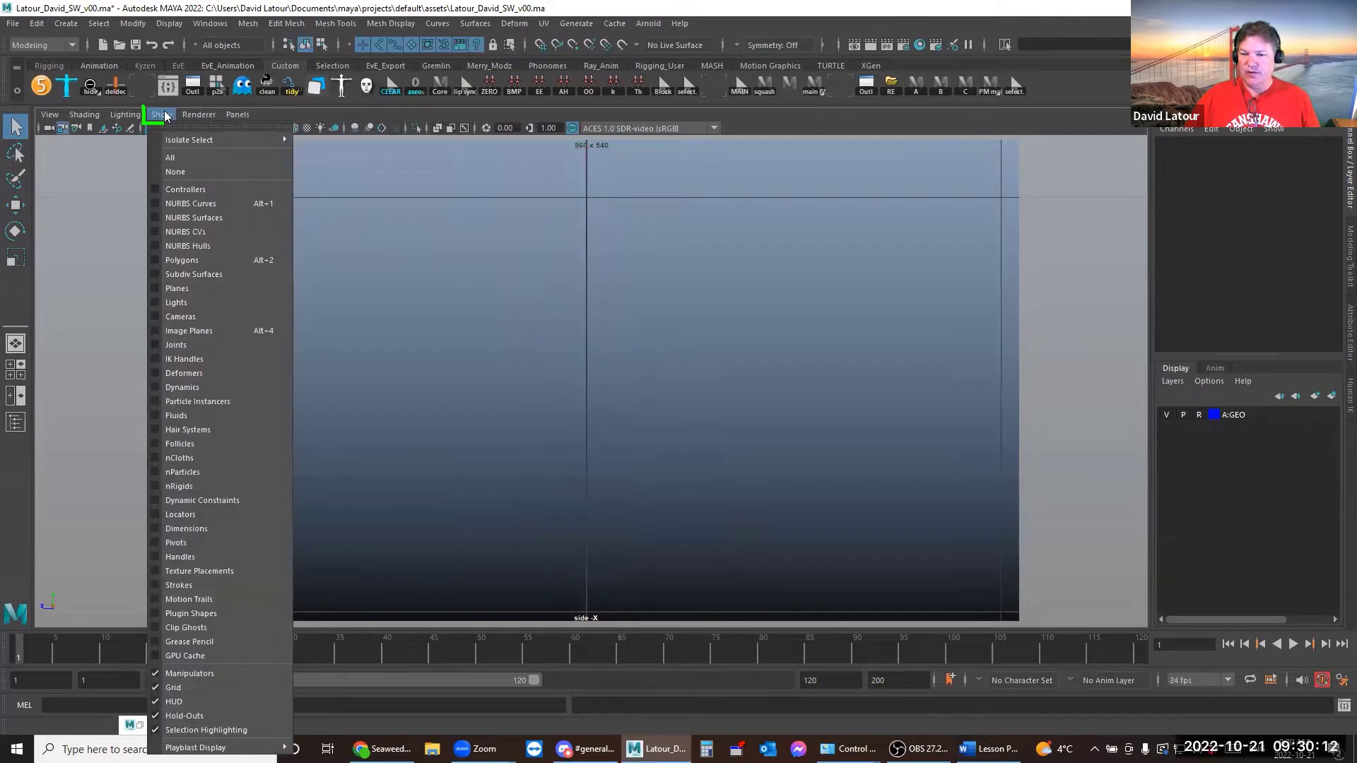
{"action": "left_click", "coordinate": [181, 260]}
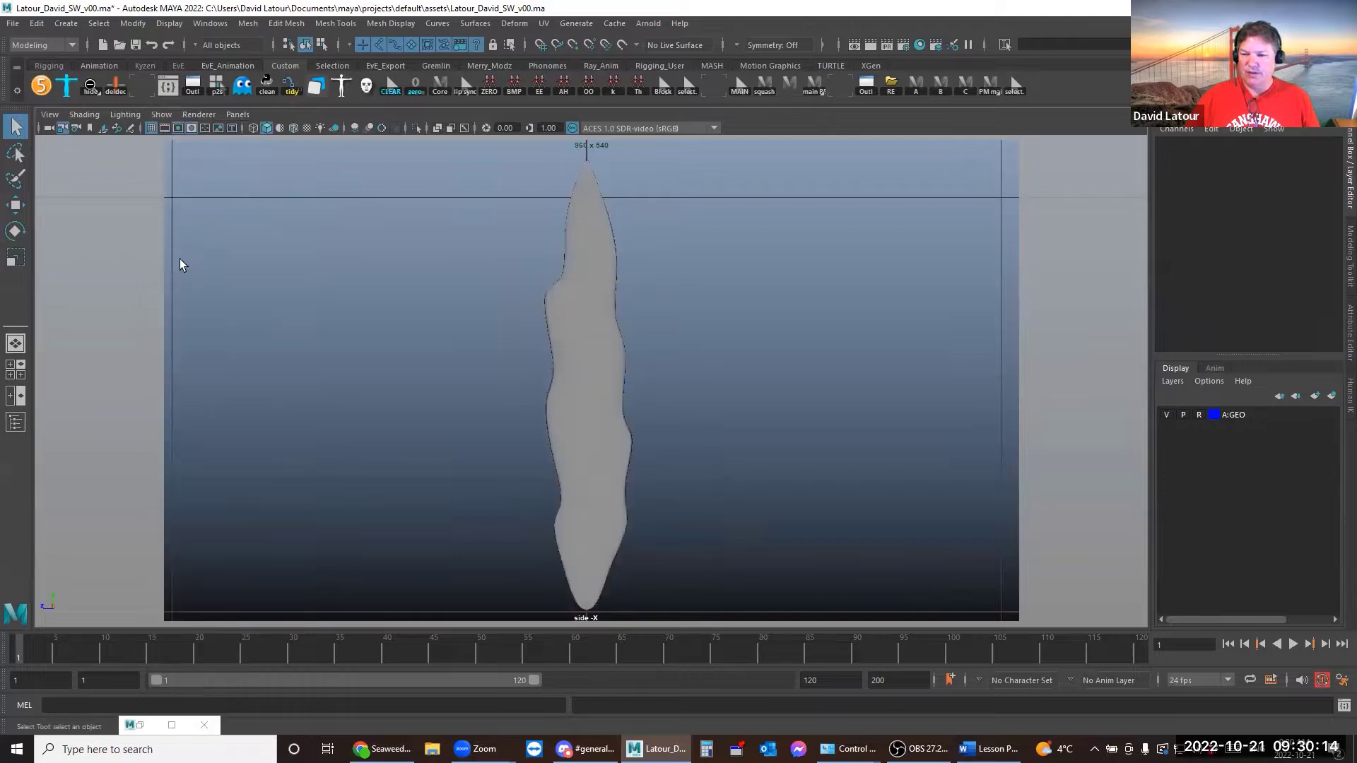
{"action": "left_click", "coordinate": [162, 114]}
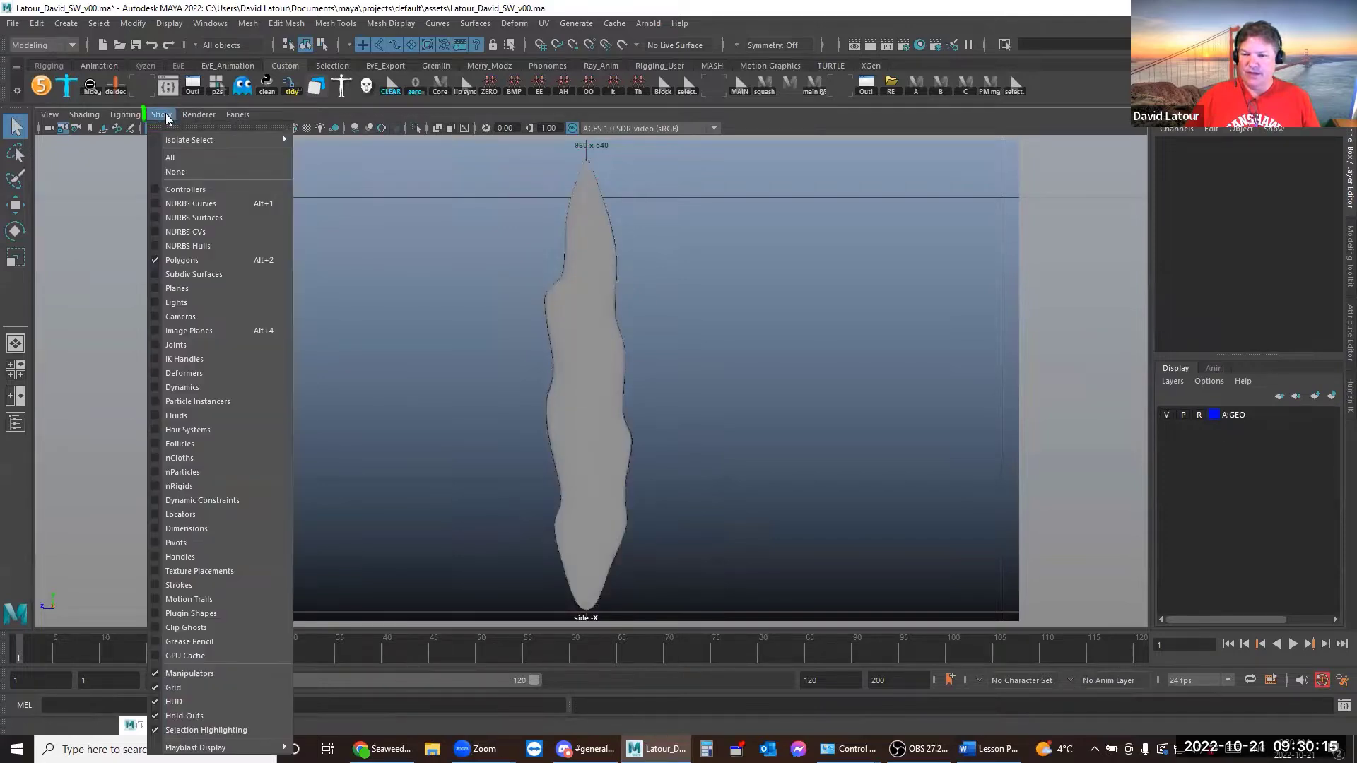
{"action": "left_click", "coordinate": [180, 205]}
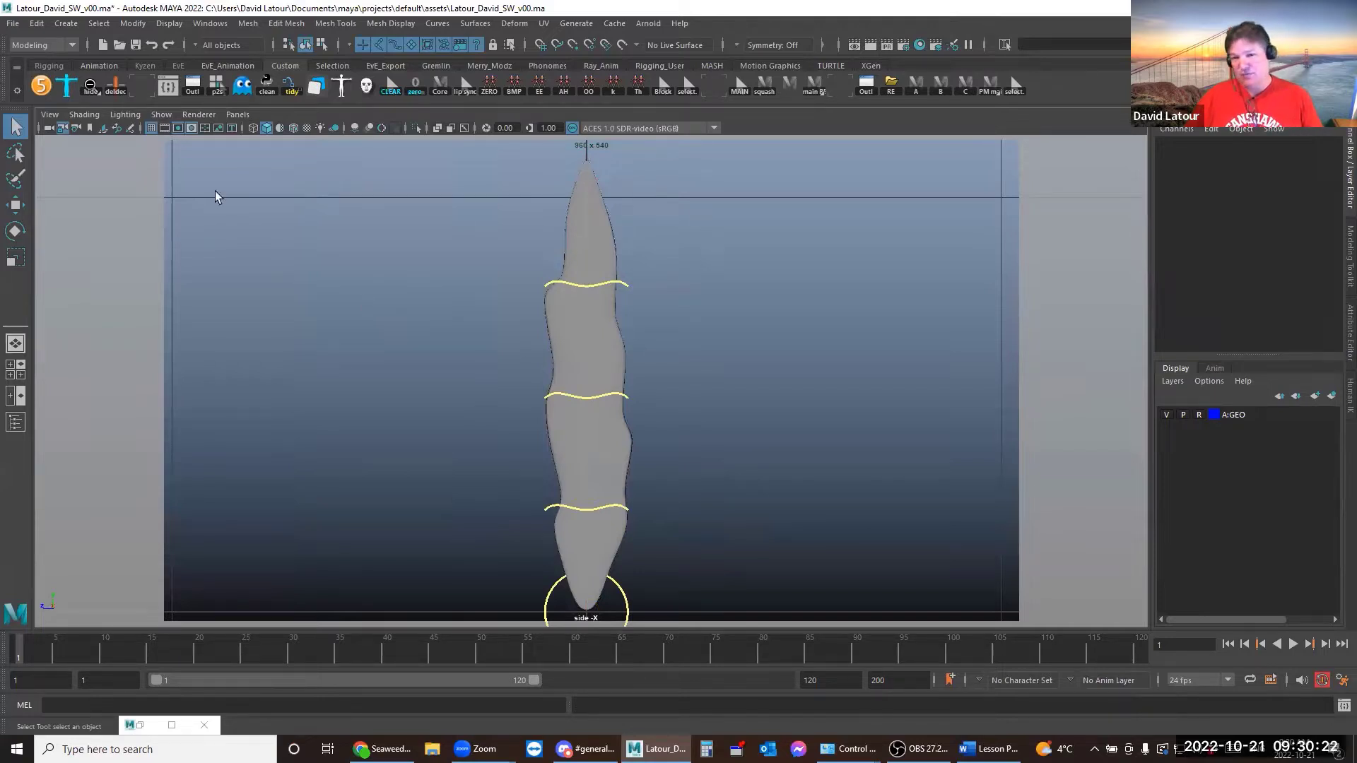
{"action": "left_click", "coordinate": [14, 24]}
{"action": "left_click", "coordinate": [42, 79]}
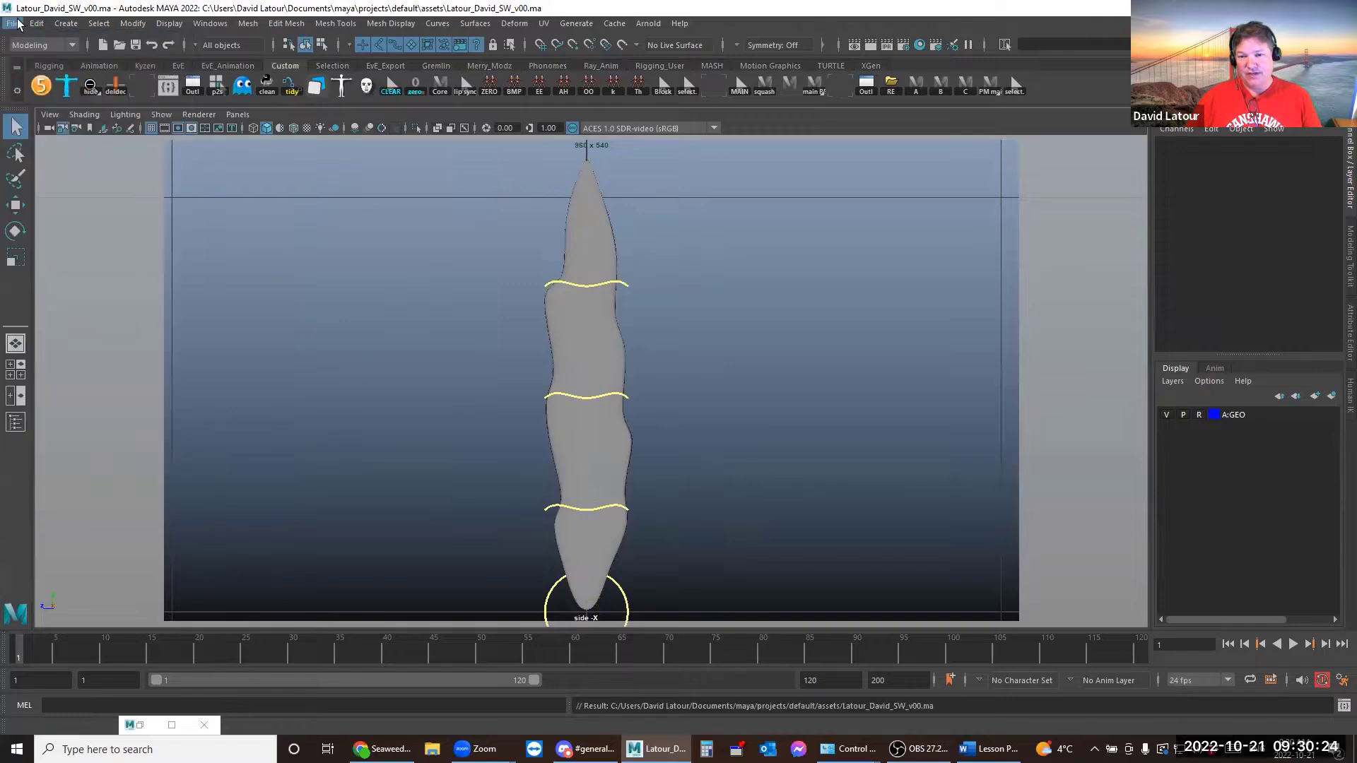
Save the scene as the v01 version of the file, then select the base control circle
{"action": "left_click", "coordinate": [14, 23]}
{"action": "left_click", "coordinate": [42, 92]}
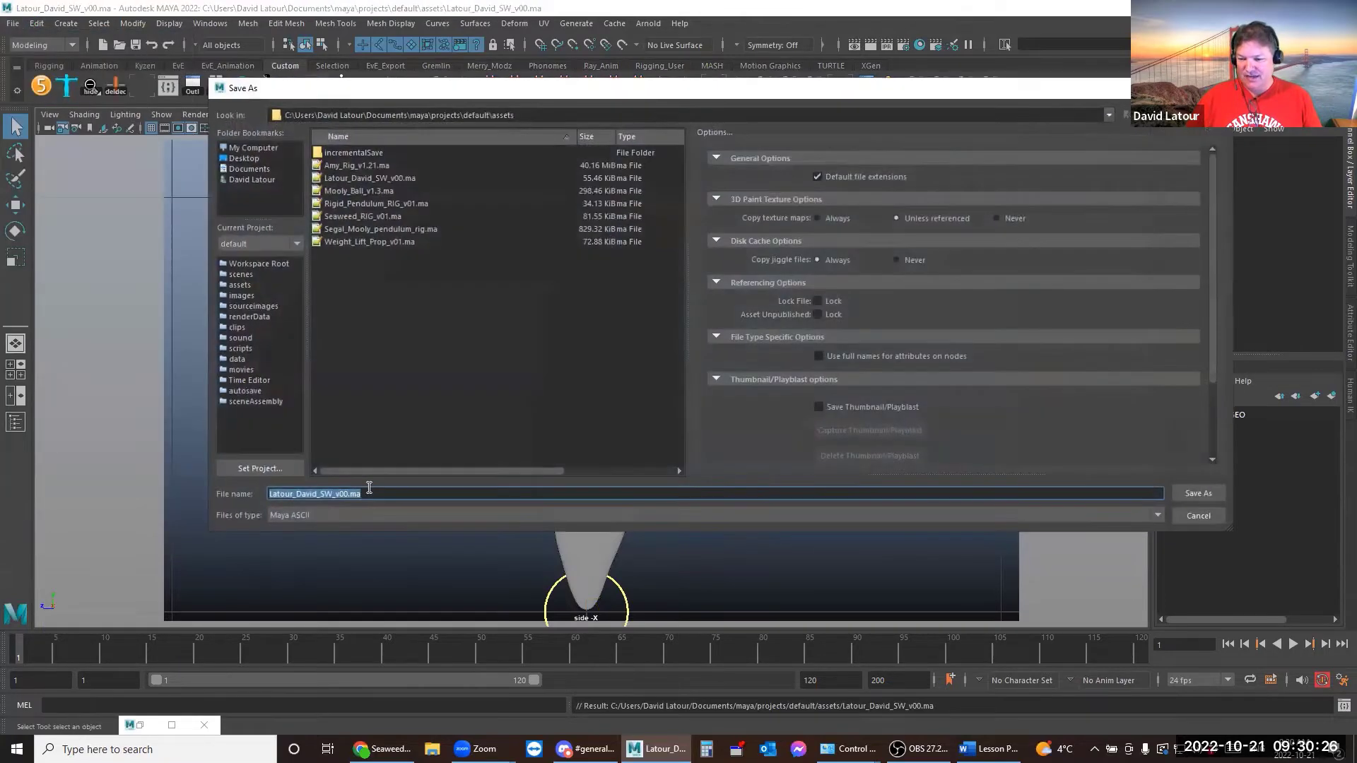
{"action": "left_click", "coordinate": [347, 494]}
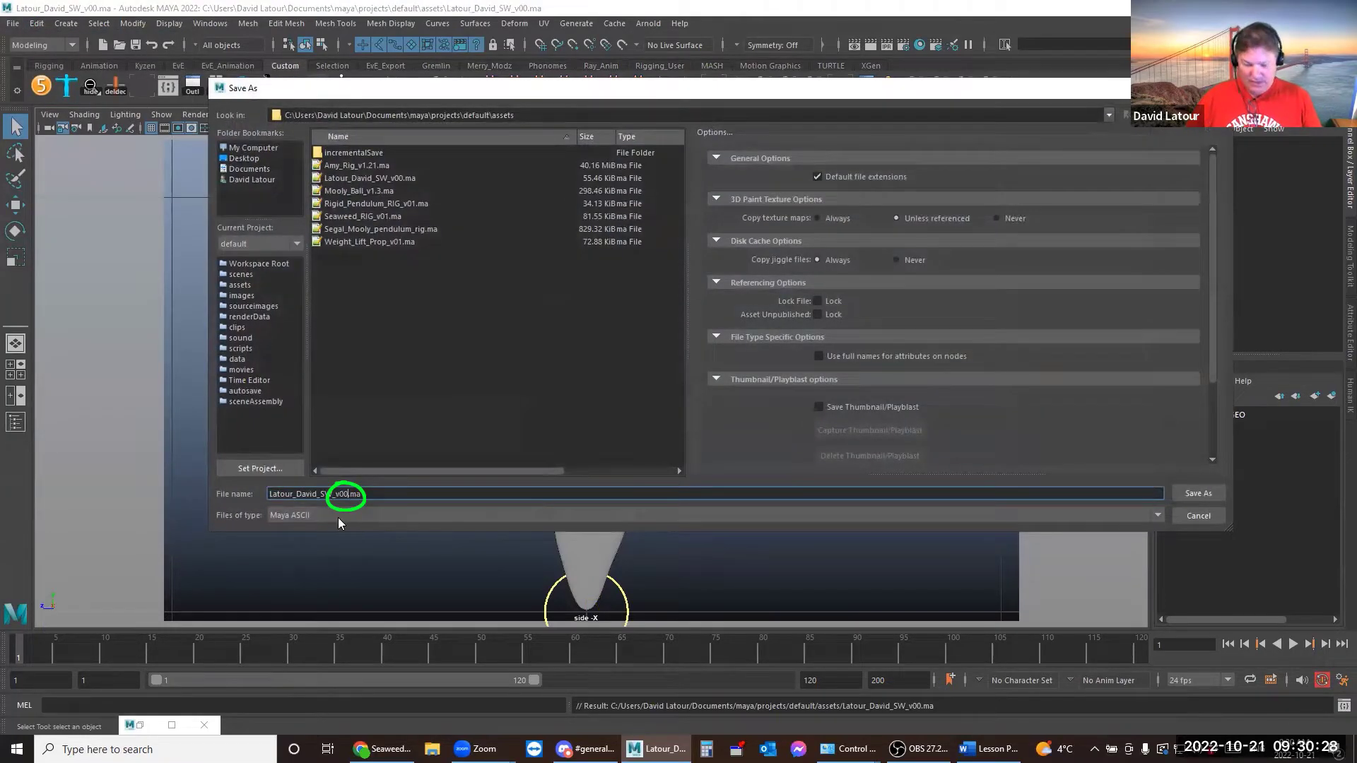
{"action": "key", "text": "BackSpace"}
{"action": "type", "text": "1"}
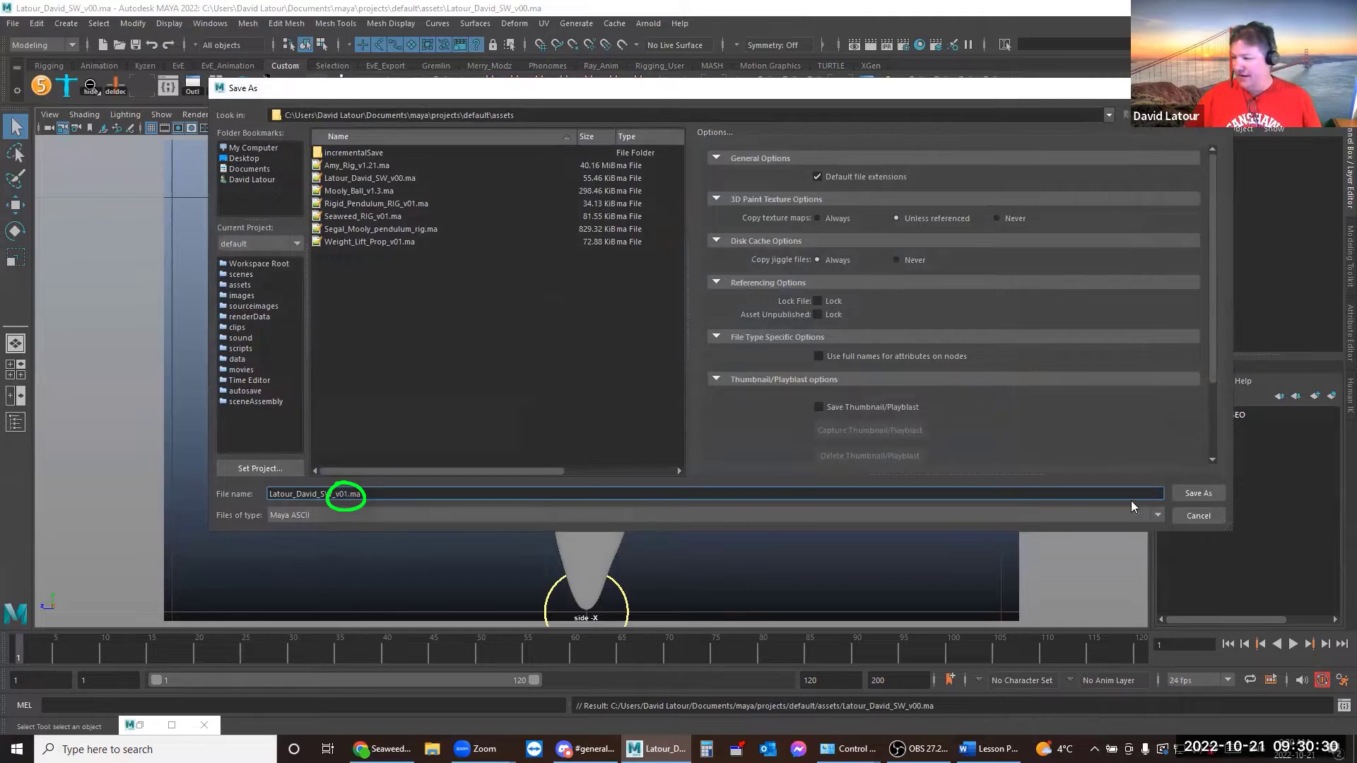
{"action": "left_click", "coordinate": [1201, 493]}
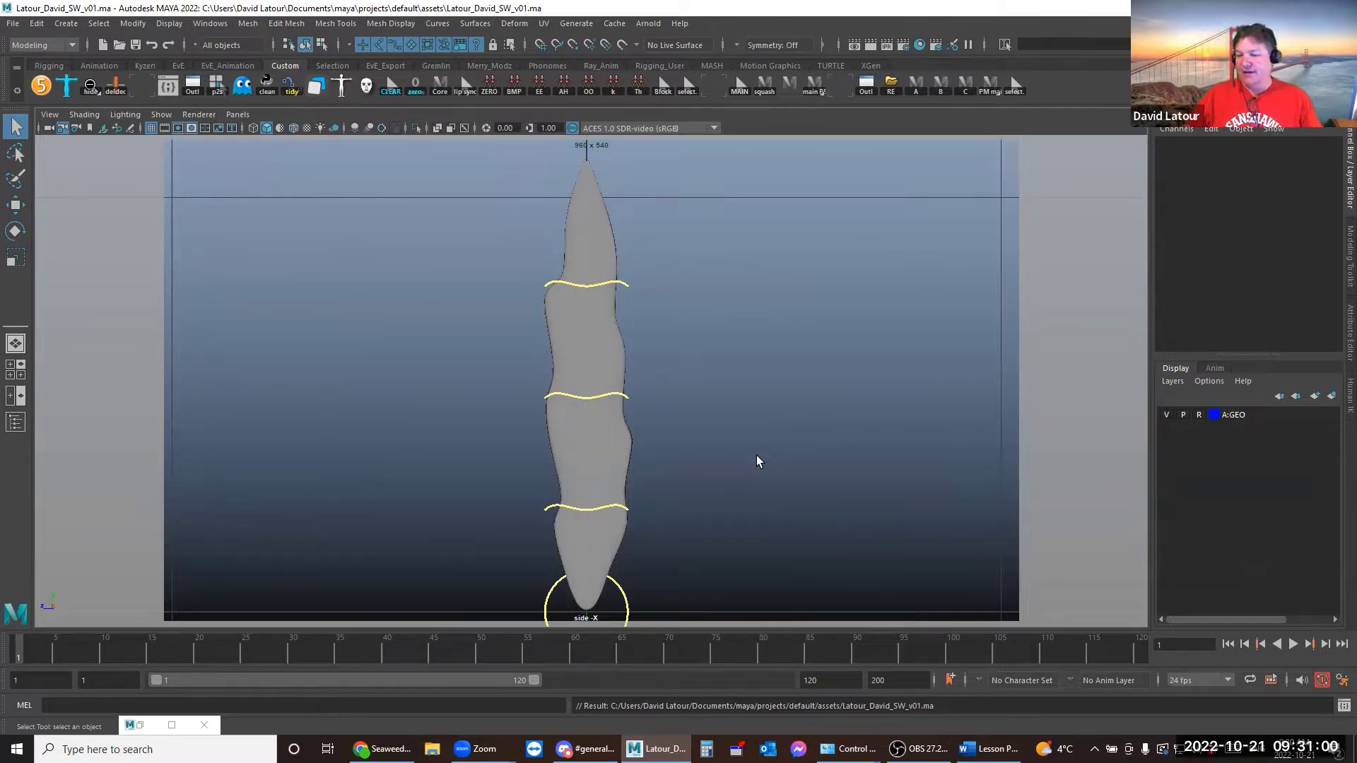
{"action": "left_click", "coordinate": [624, 595]}
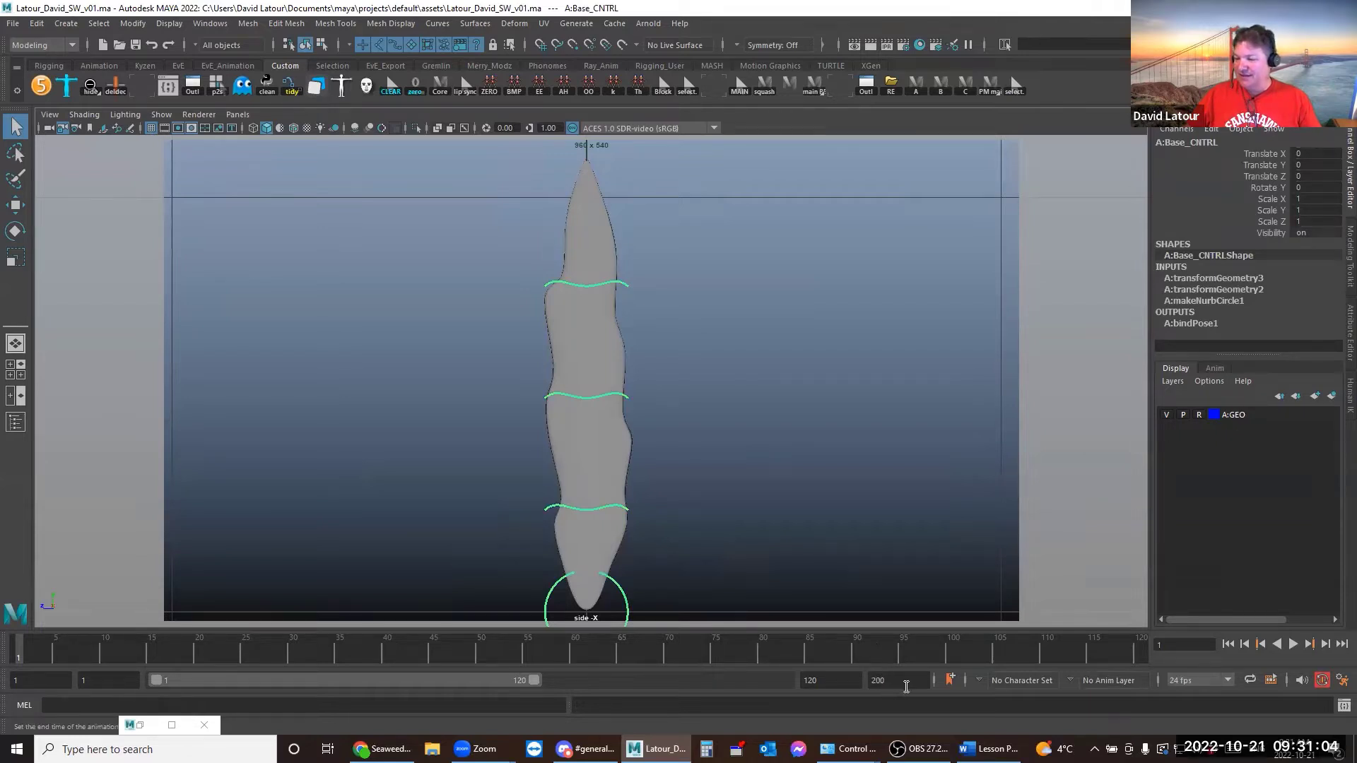
Set the playback end to 48 and the animation start to 0, then go to frame 0
{"action": "double_click", "coordinate": [877, 679]}
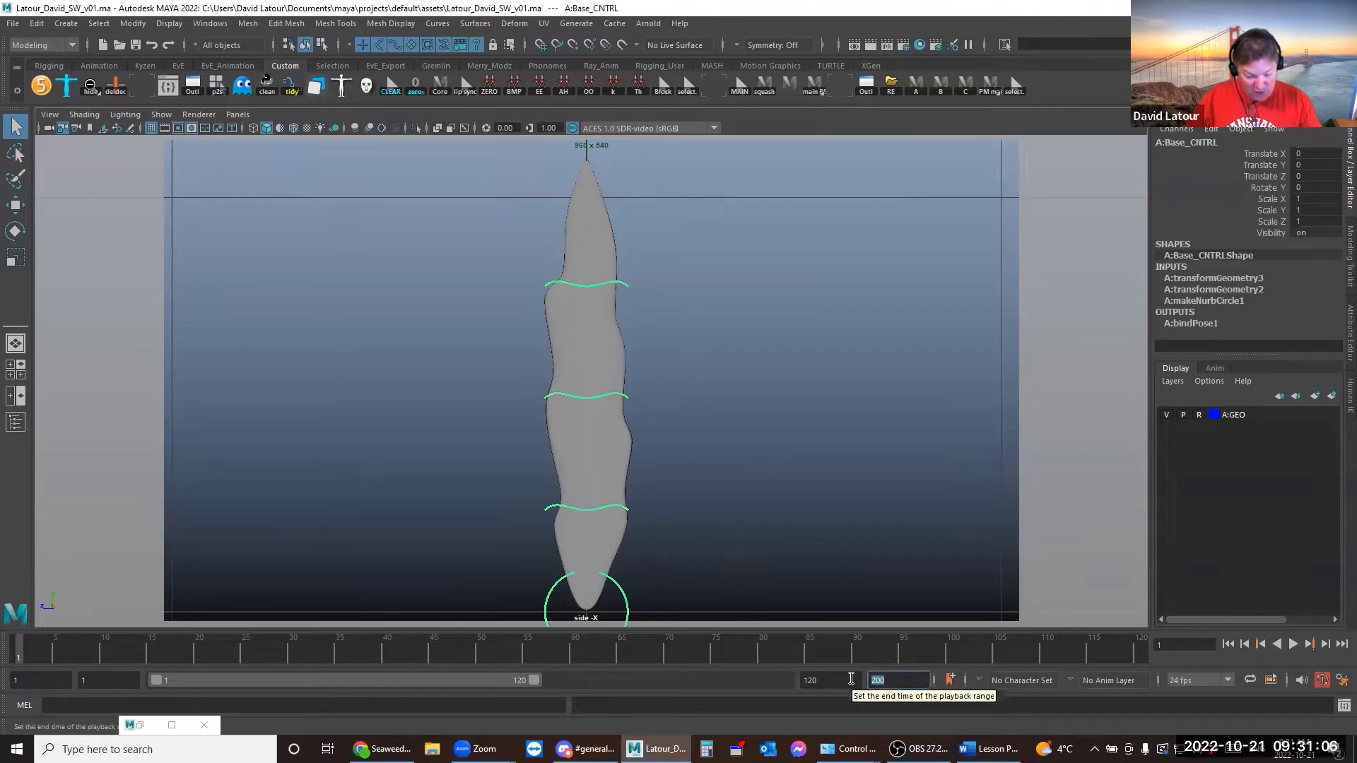
{"action": "type", "text": "48"}
{"action": "key", "text": "Return"}
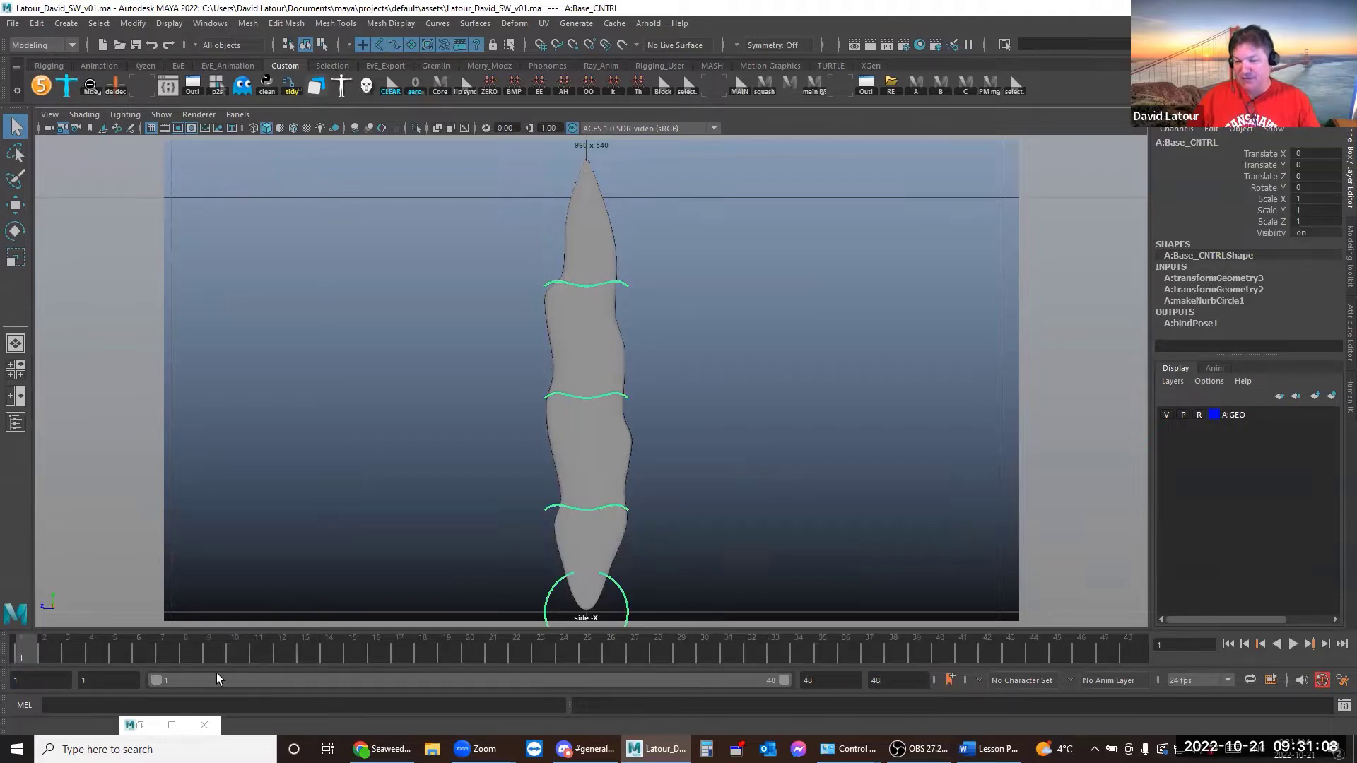
{"action": "left_click", "coordinate": [102, 679]}
{"action": "type", "text": "0"}
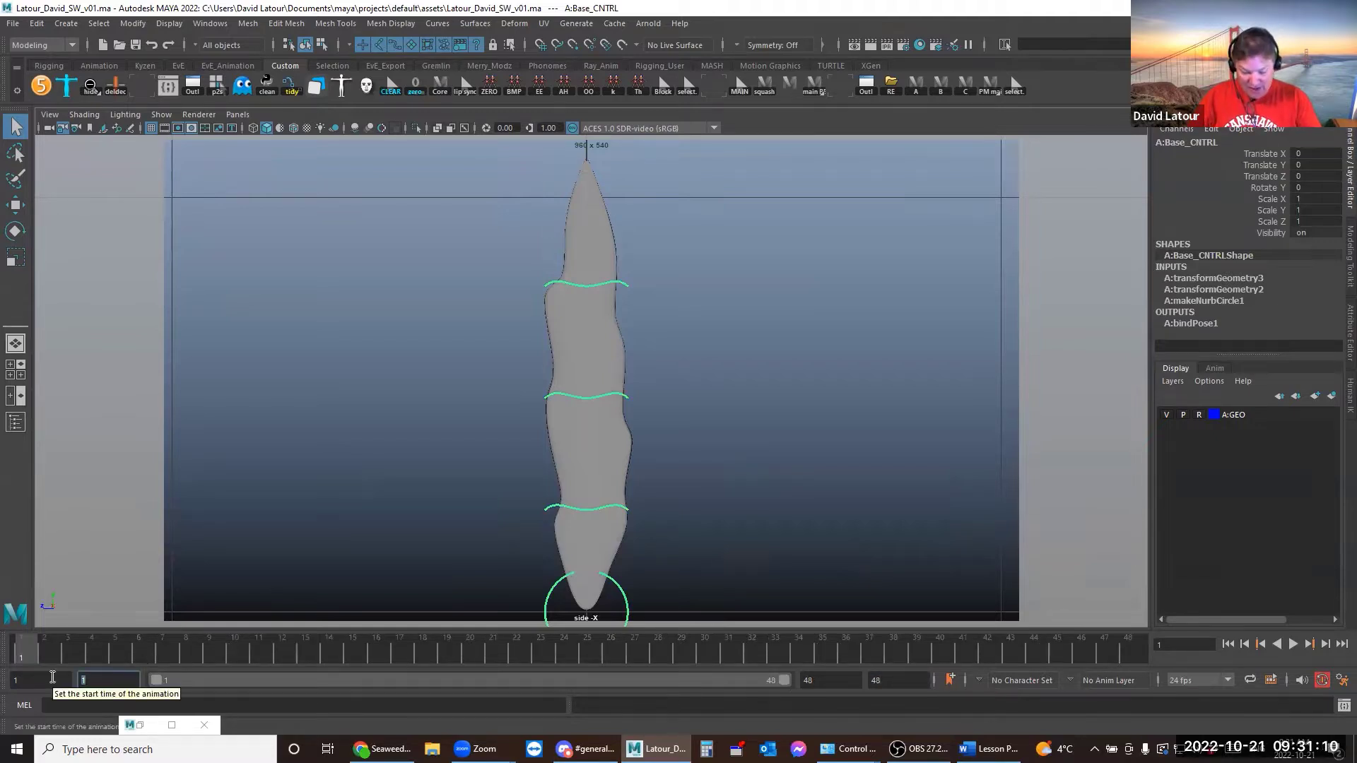
{"action": "key", "text": "Return"}
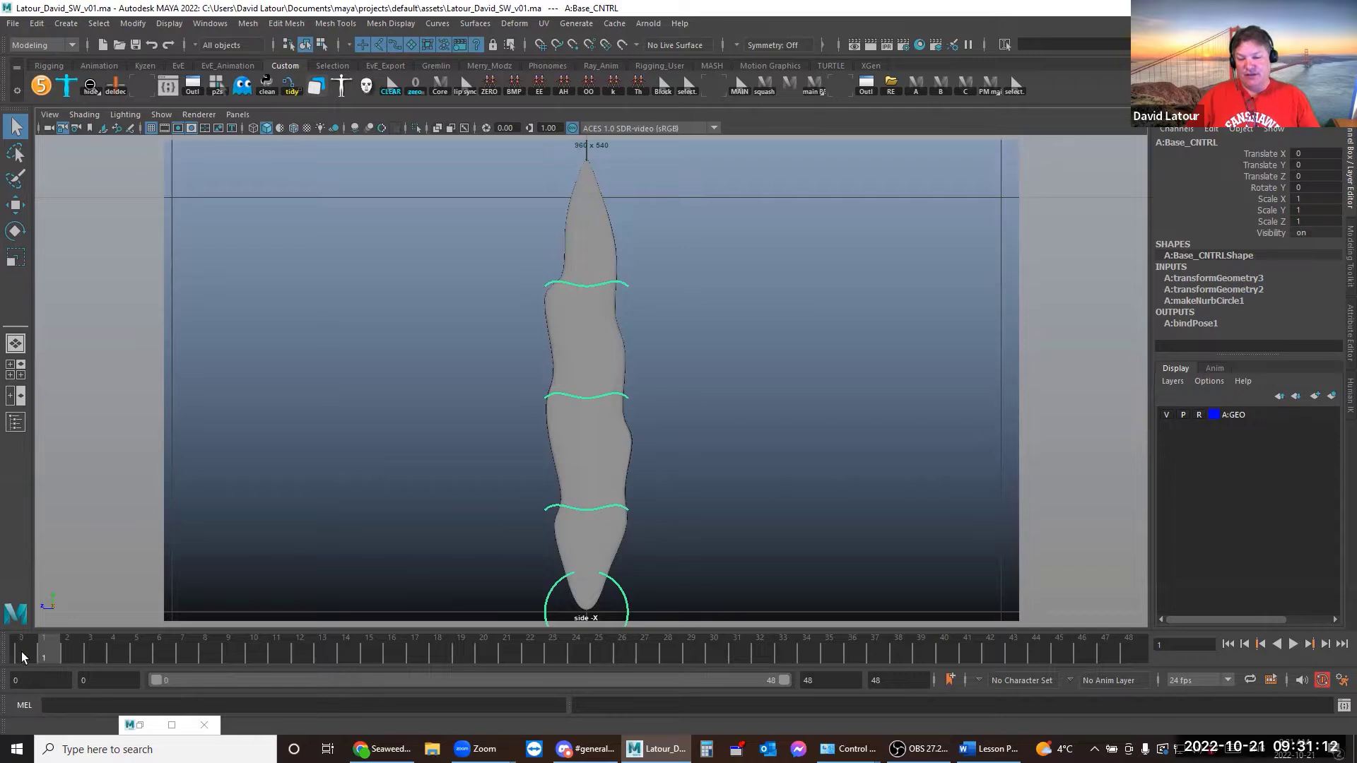
{"action": "left_click", "coordinate": [21, 649]}
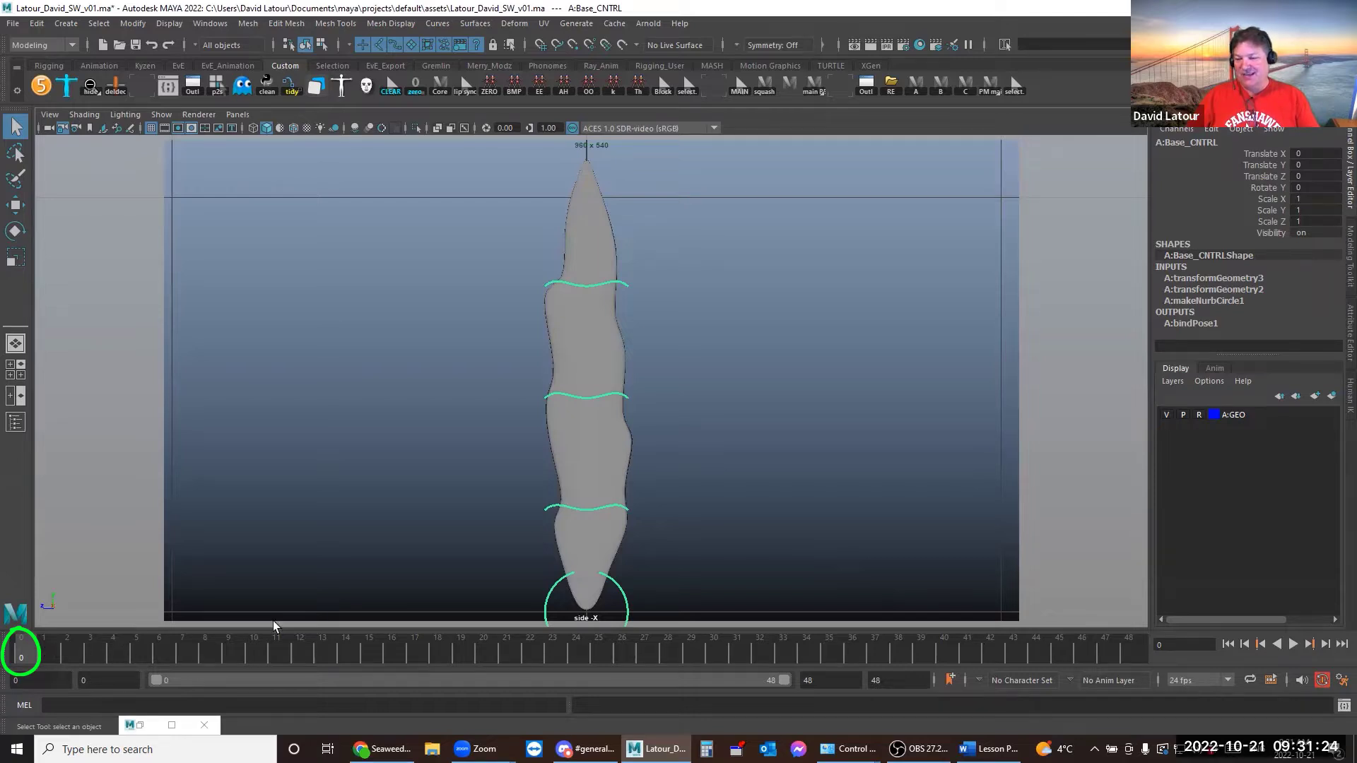
Scrub the timeline through frames 48, 0, 24, 12 and 6 to check loop timing
{"action": "left_click", "coordinate": [1128, 650]}
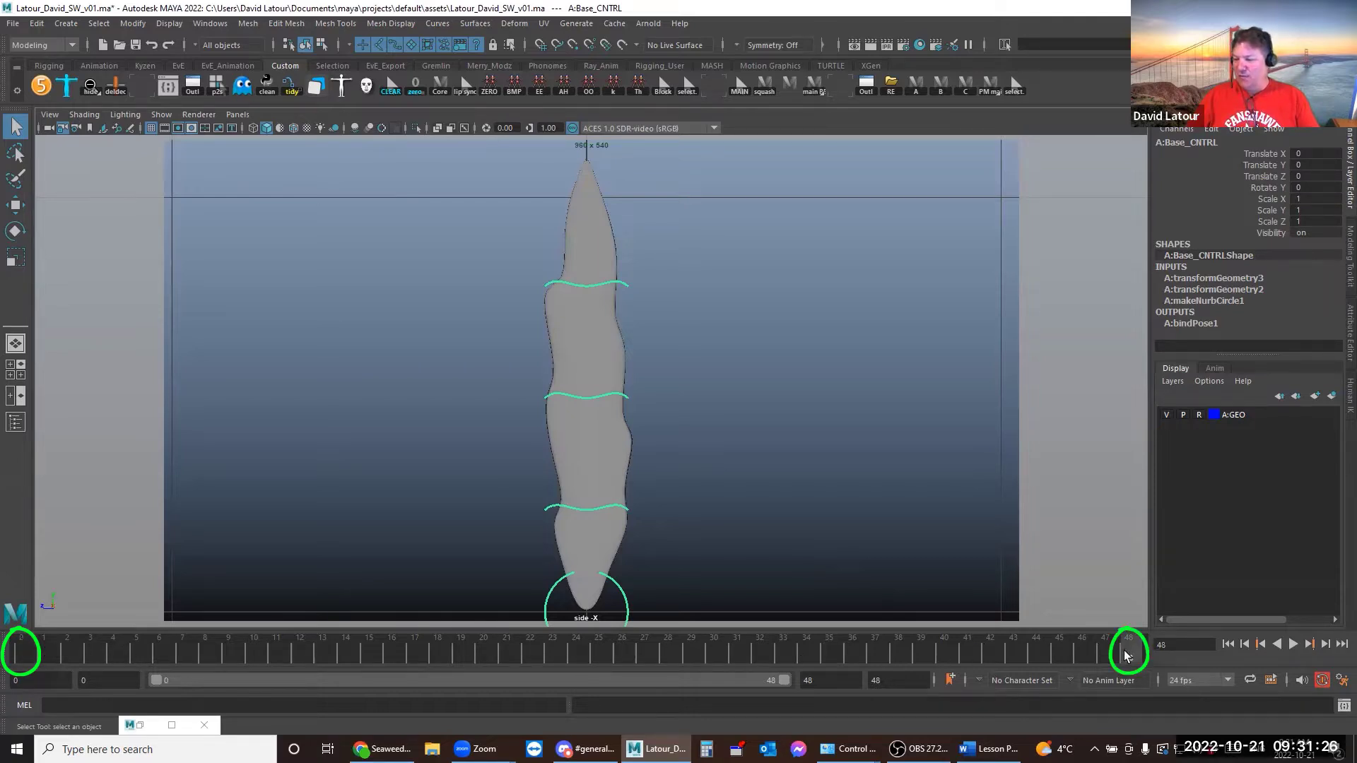
{"action": "left_click", "coordinate": [20, 649]}
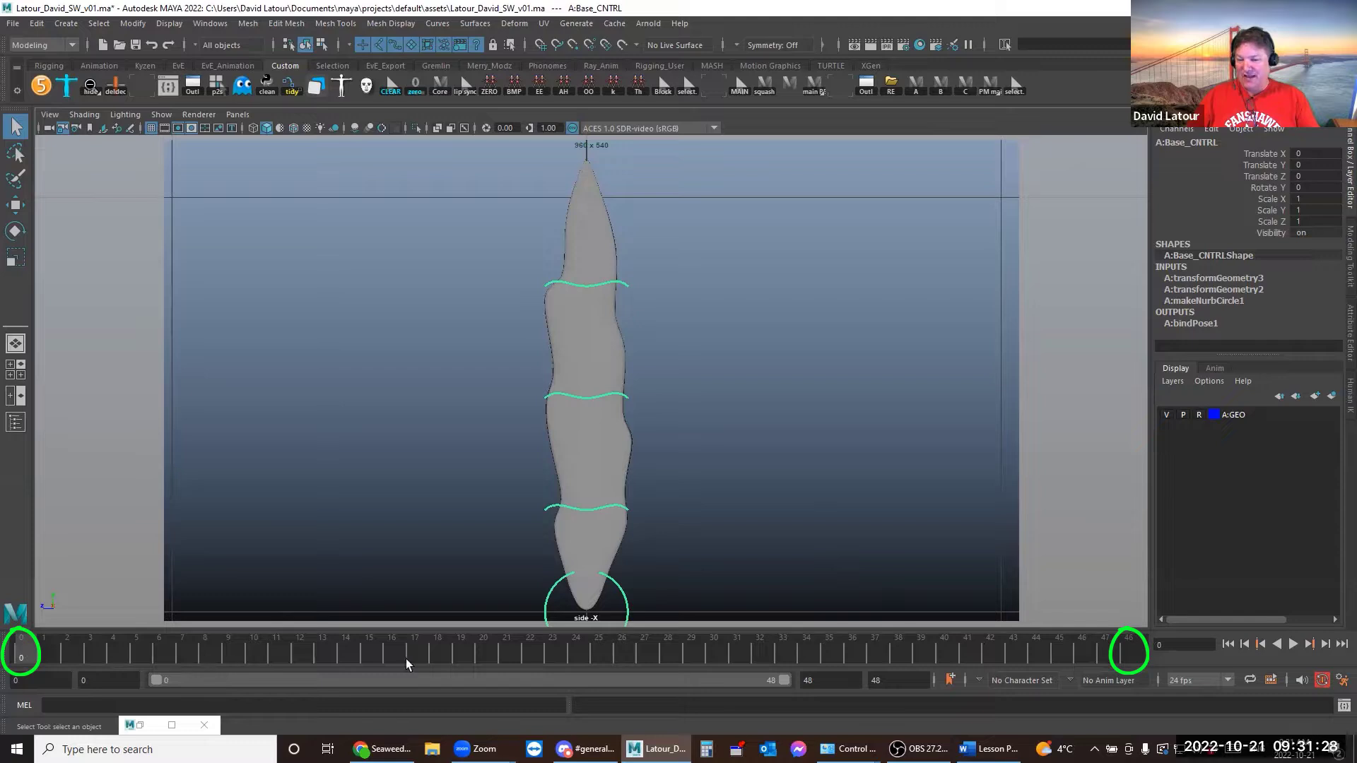
{"action": "left_click", "coordinate": [575, 652]}
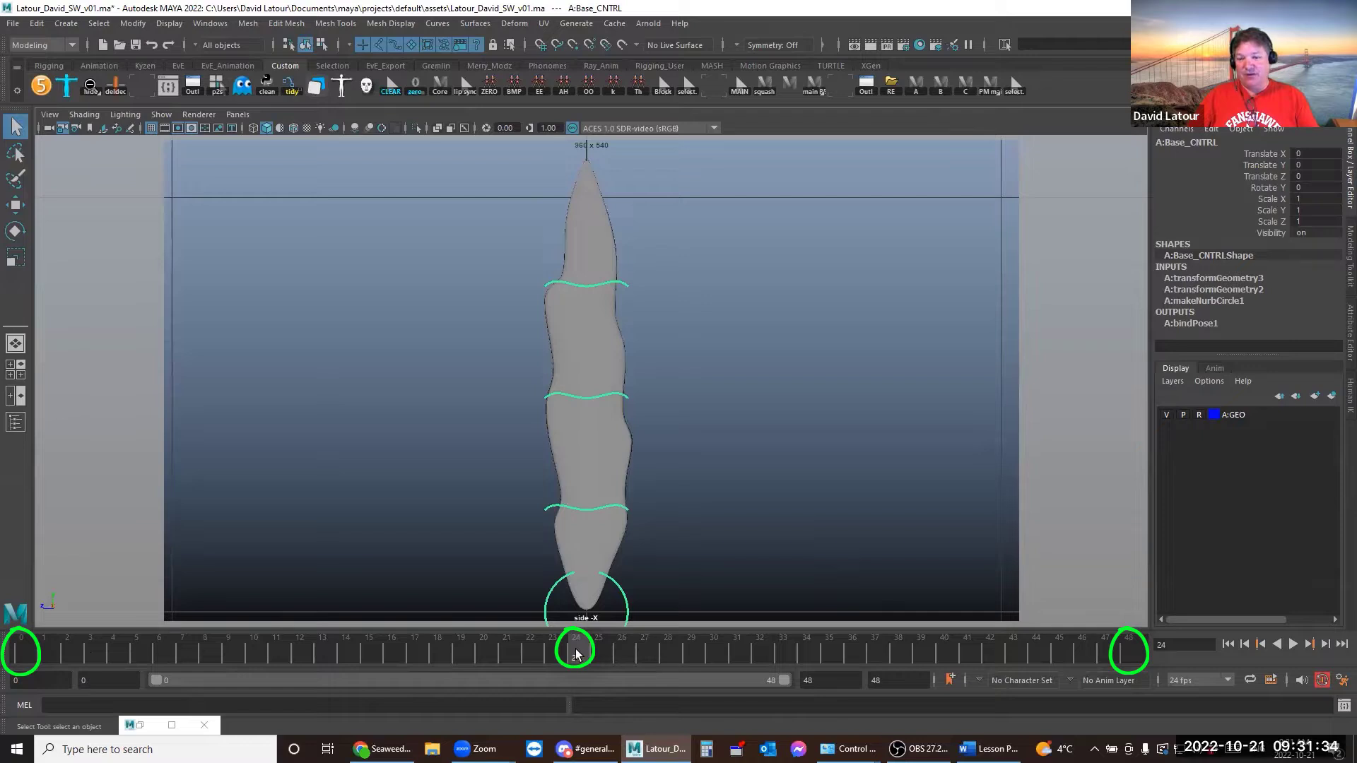
{"action": "left_click", "coordinate": [301, 650]}
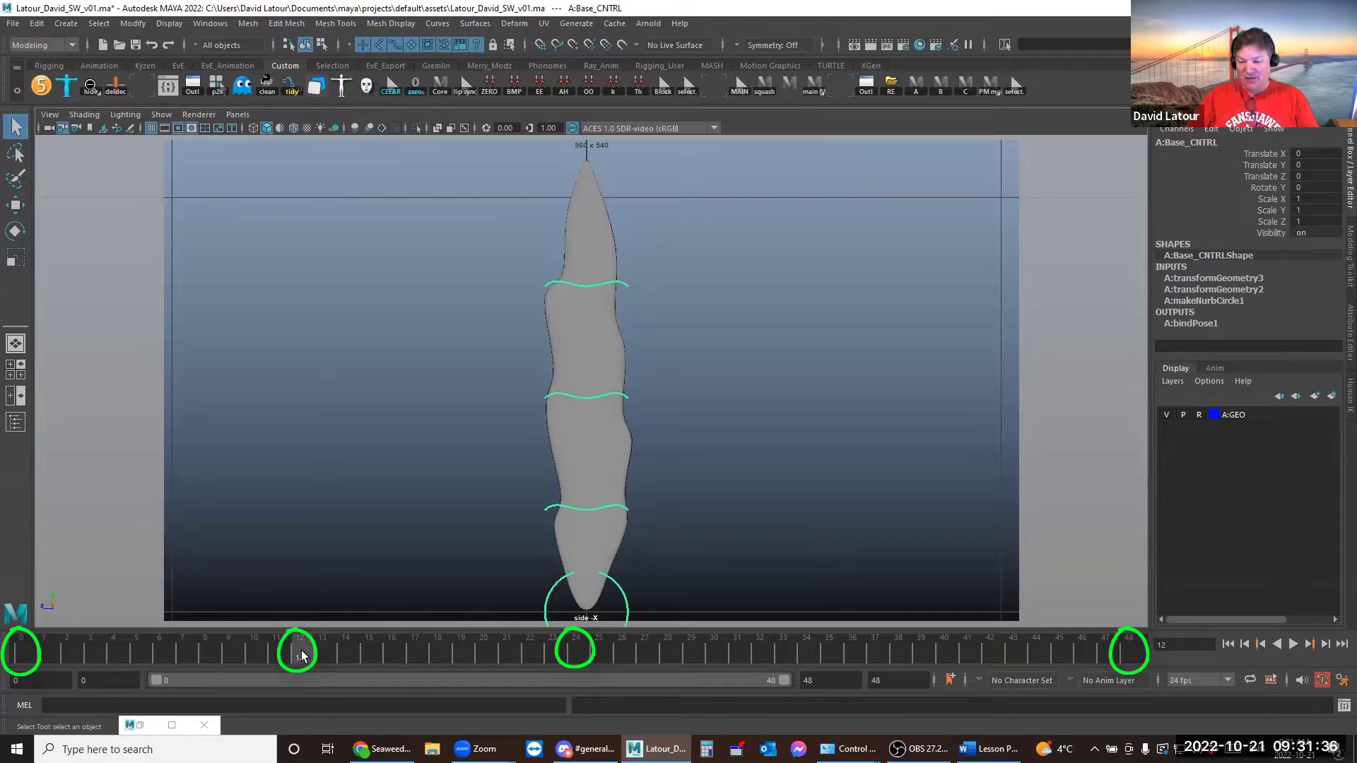
{"action": "left_click", "coordinate": [155, 656]}
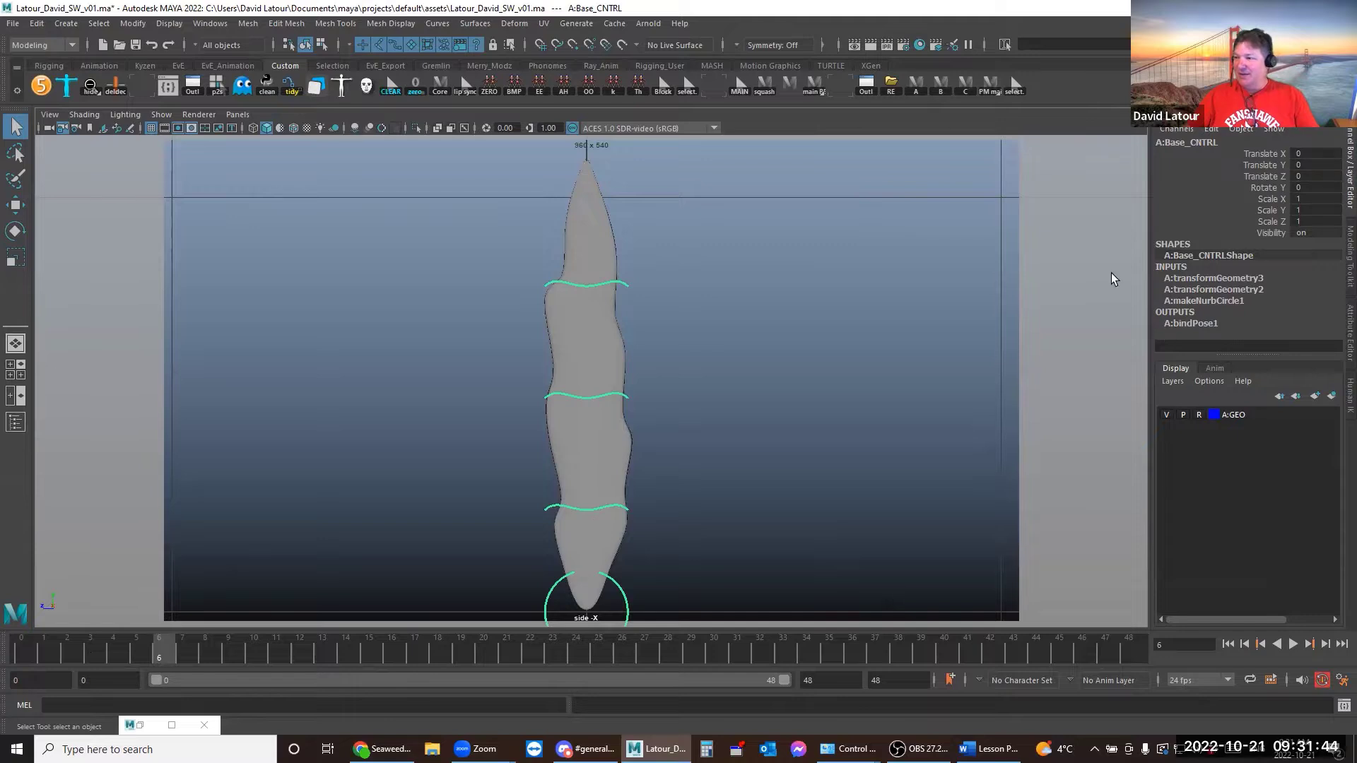
Key Base_CNTRL at frames 0 and 48, then return to frame 0
{"action": "left_click", "coordinate": [29, 649]}
{"action": "key", "text": "s"}
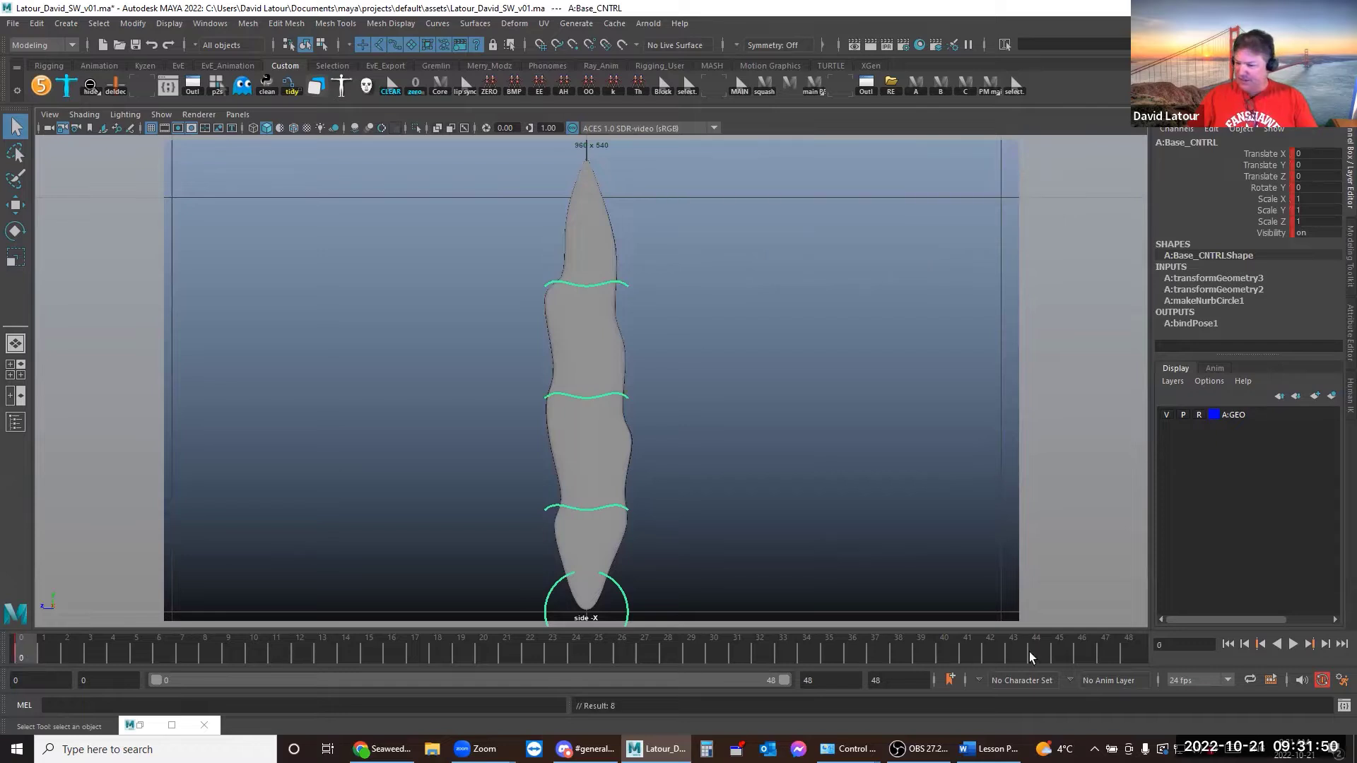
{"action": "left_click", "coordinate": [1128, 648]}
{"action": "key", "text": "s"}
{"action": "left_click", "coordinate": [573, 656]}
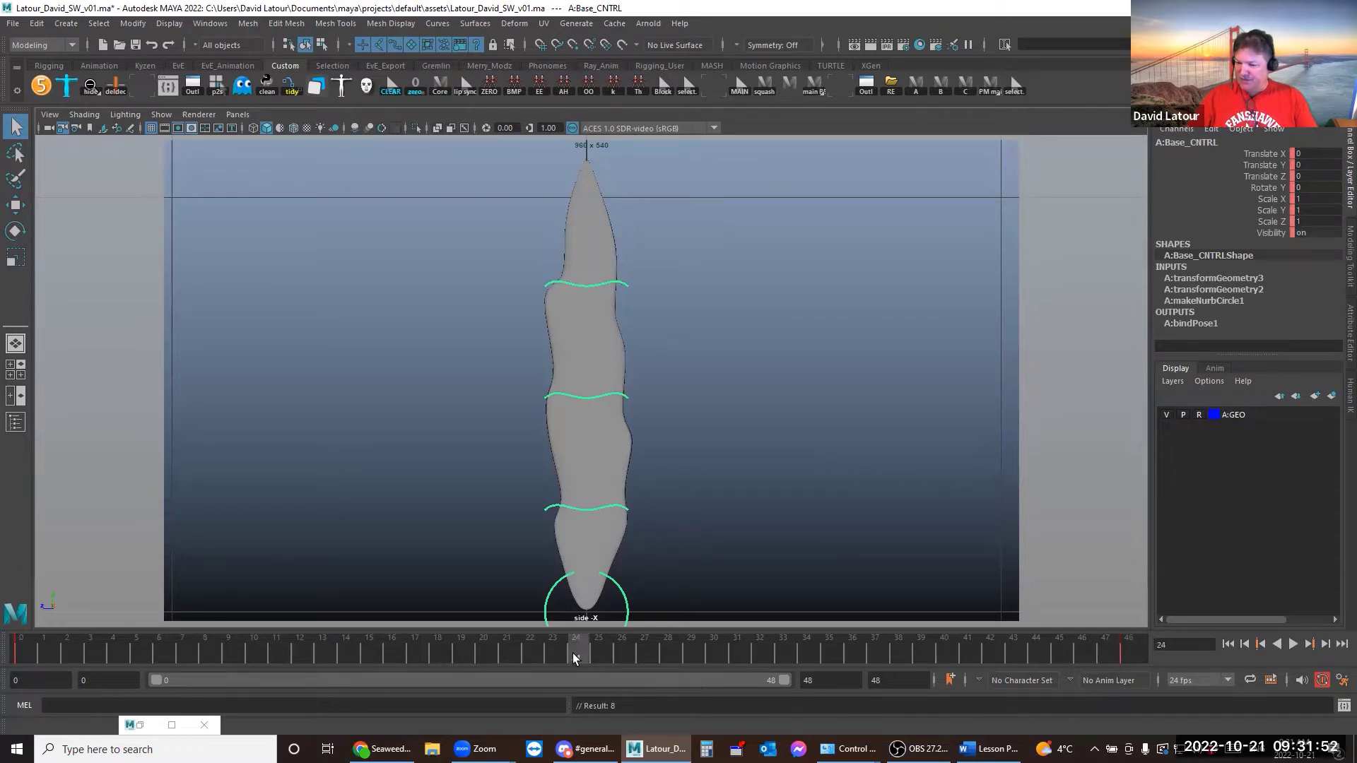
{"action": "left_click", "coordinate": [20, 650]}
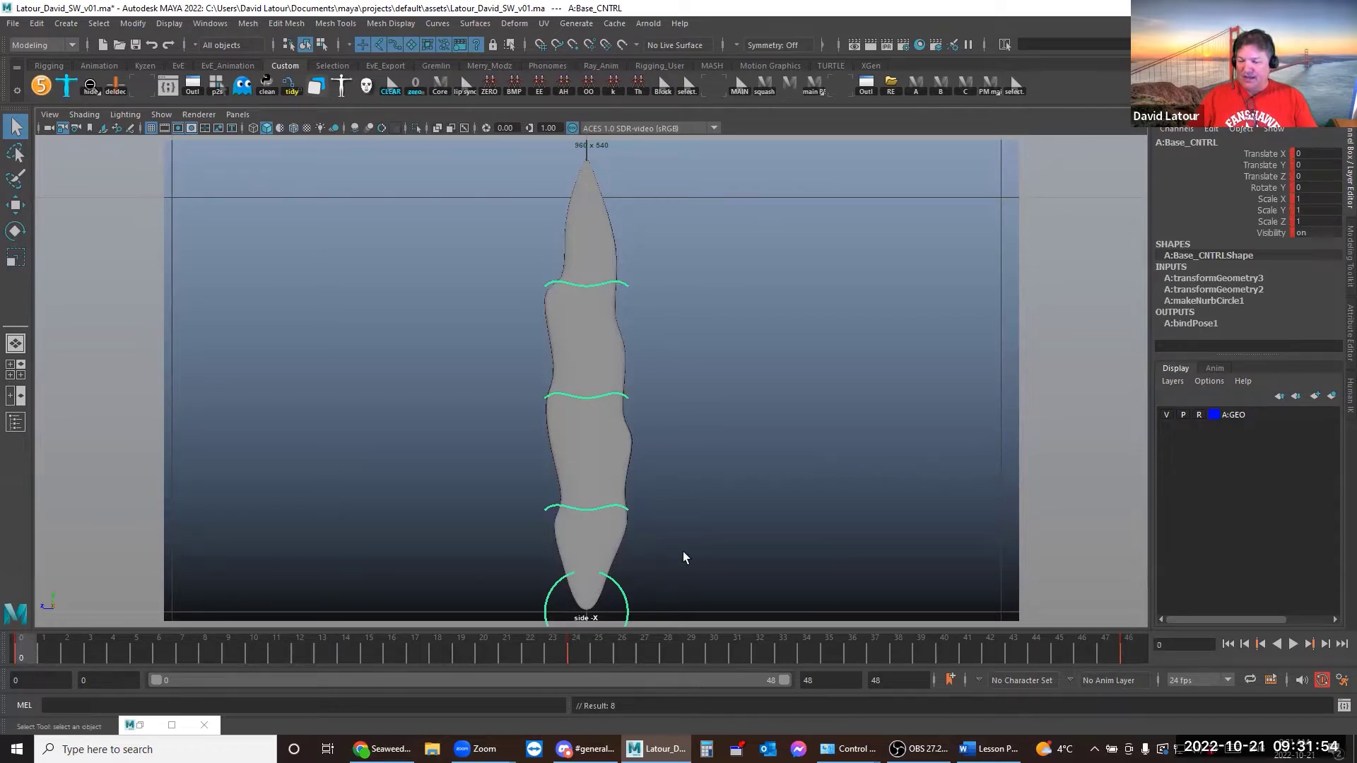
Set Base_CNTRL's Rotate Y to -20 and preview the motion across frames 0–48
{"action": "key", "text": "e"}
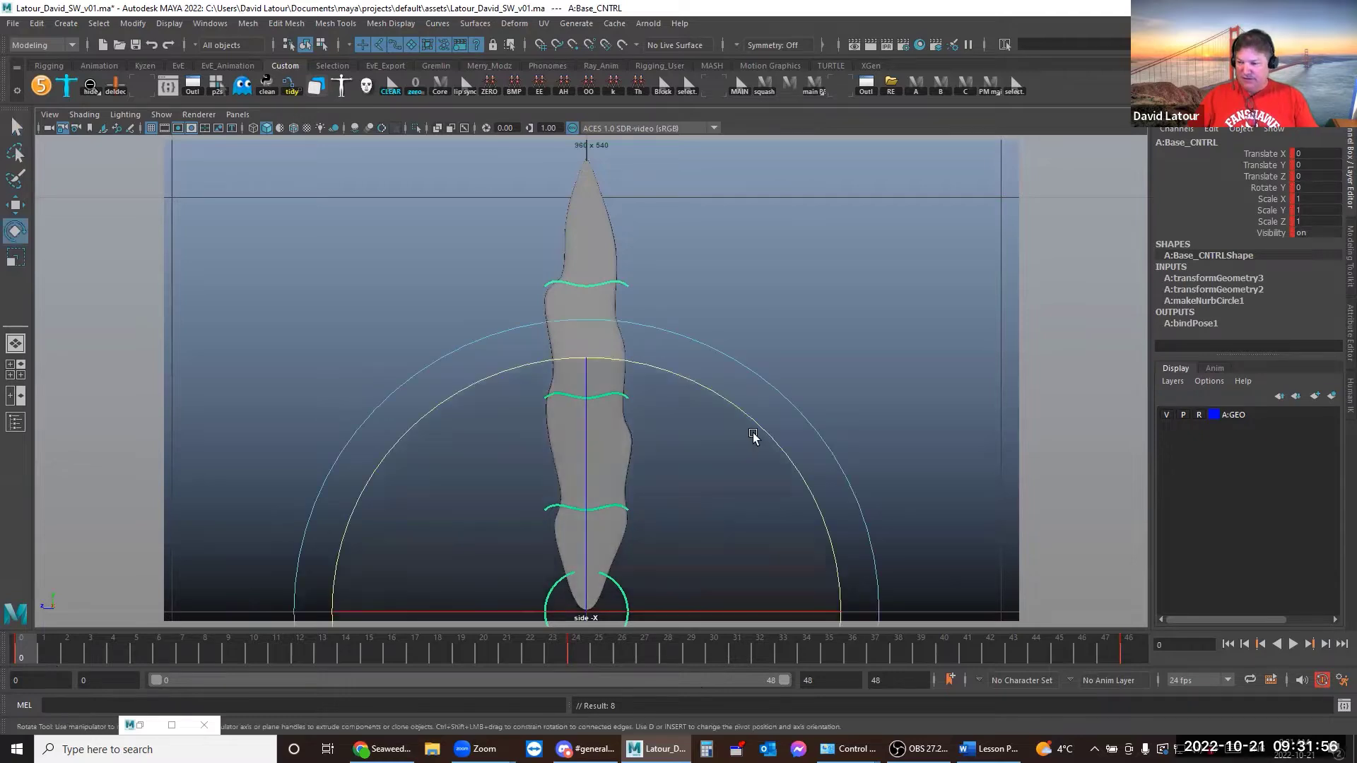
{"action": "left_click_drag", "start_coordinate": [763, 430], "coordinate": [705, 388]}
{"action": "left_click", "coordinate": [1308, 188]}
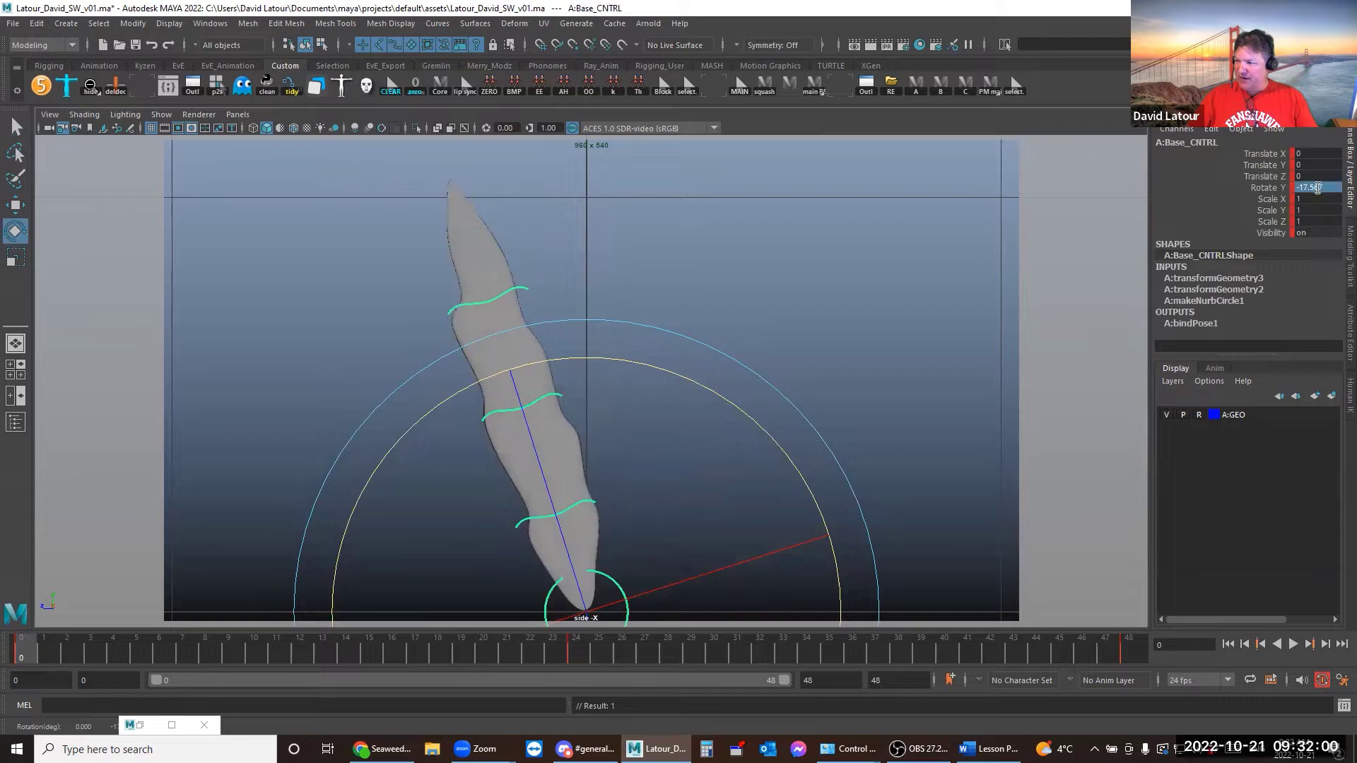
{"action": "type", "text": "-20"}
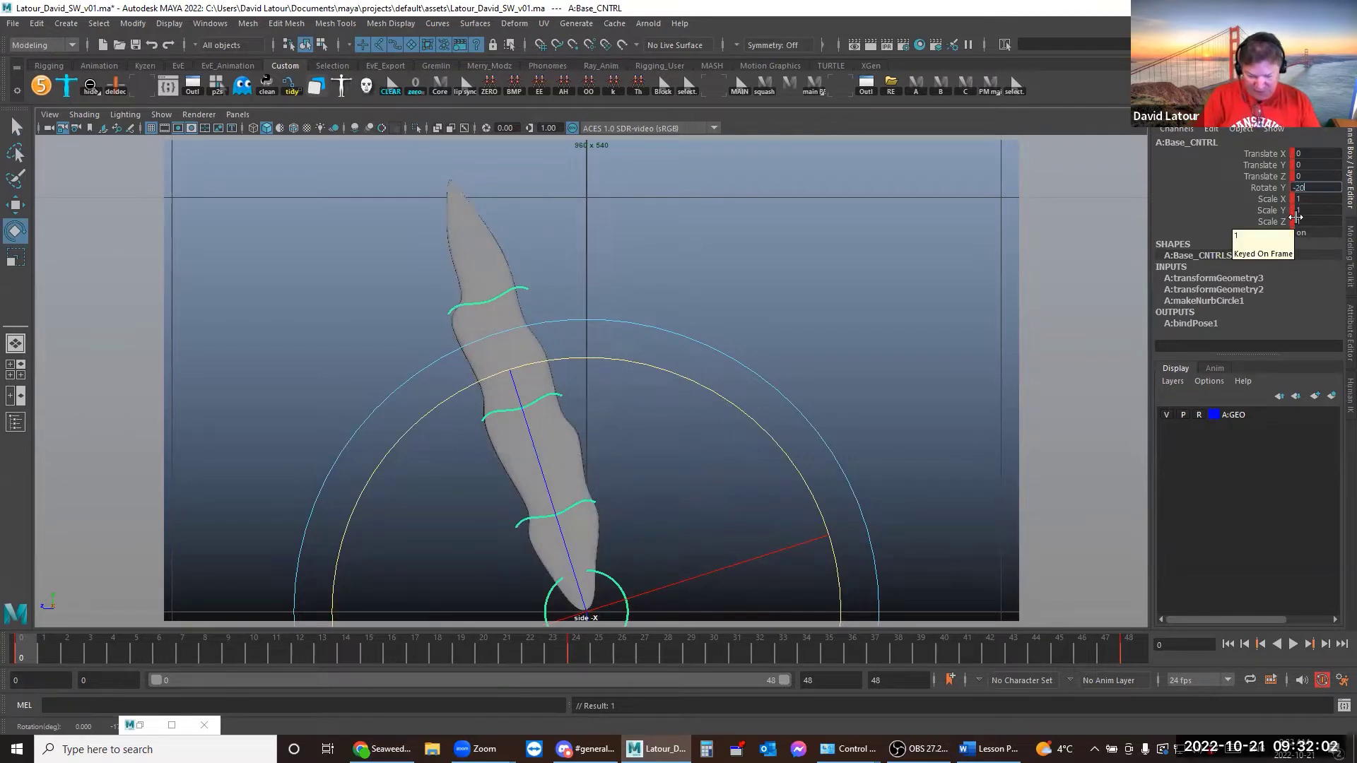
{"action": "key", "text": "Return"}
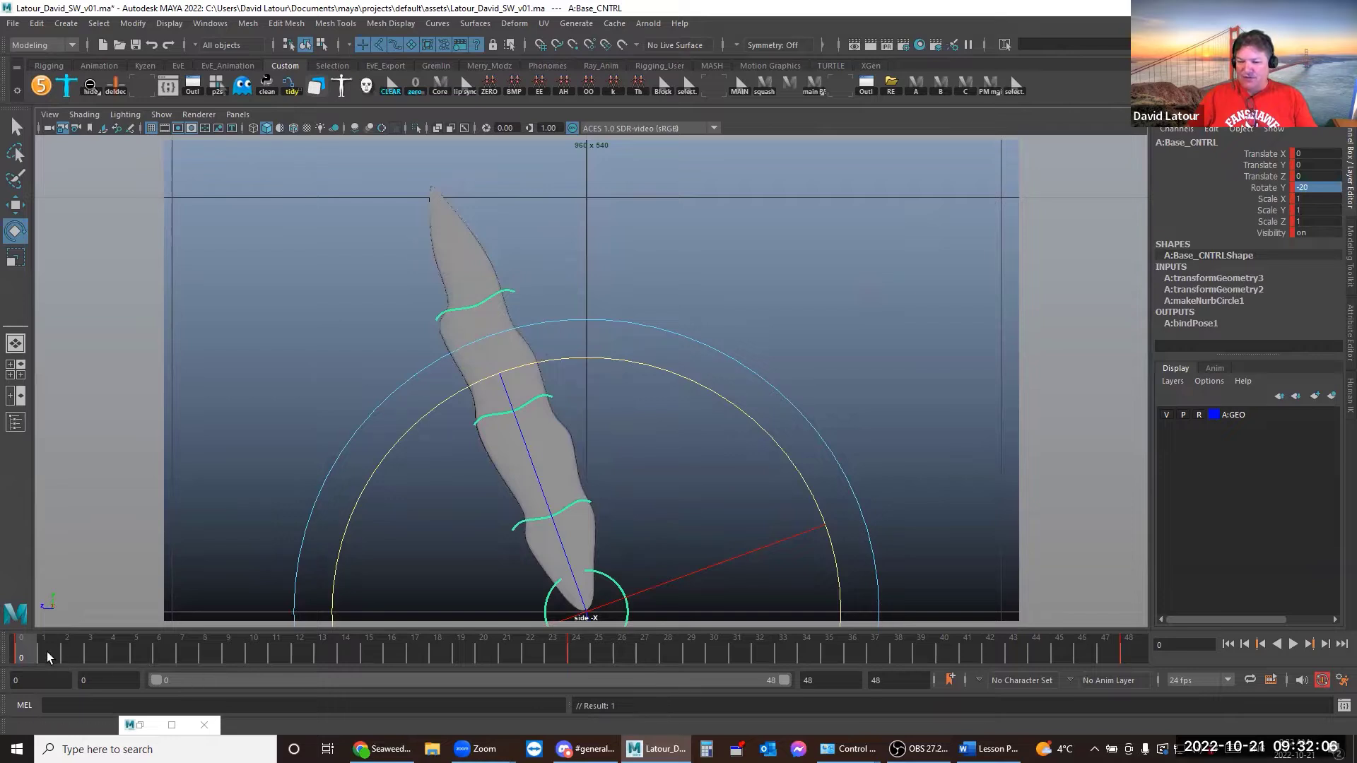
{"action": "middle_click_drag", "start_coordinate": [26, 651], "coordinate": [1145, 697]}
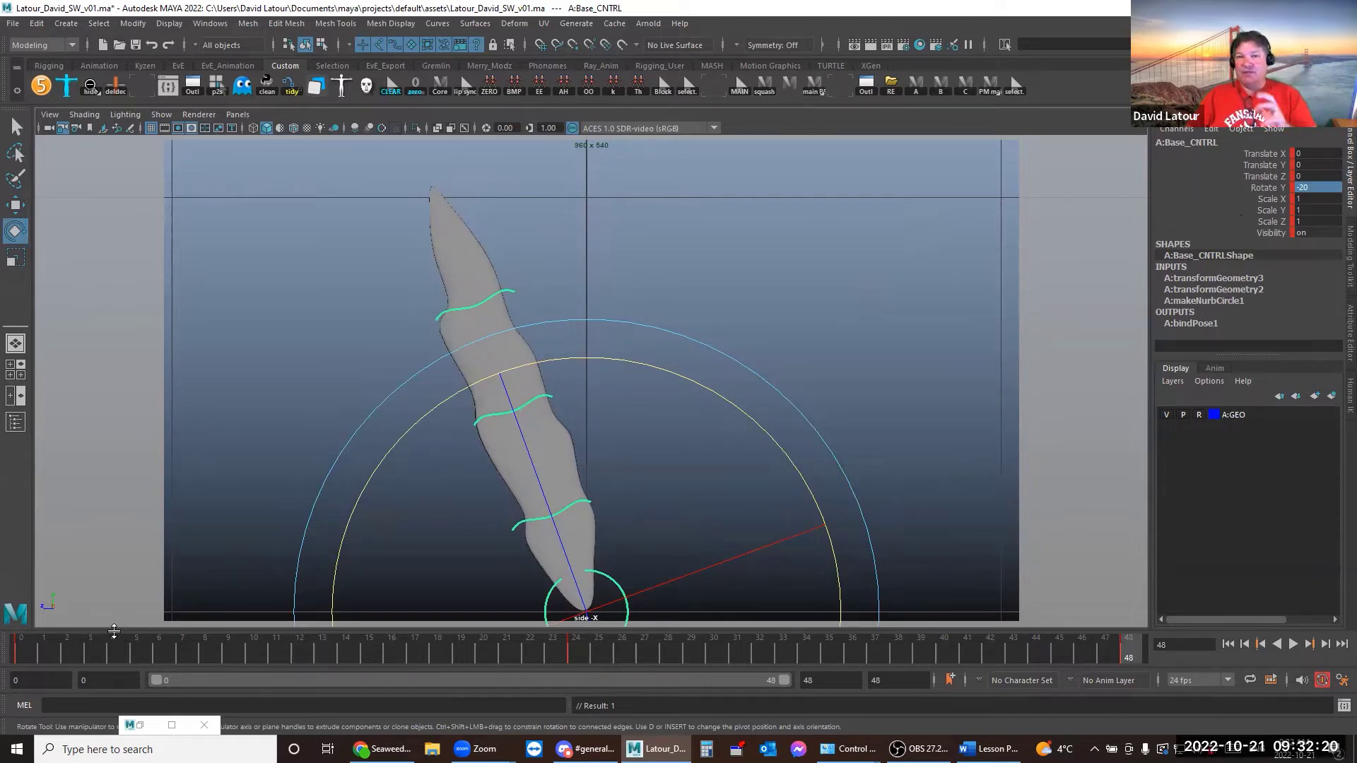
Set Base_CNTRL's Rotate Y to 20 at frame 24
{"action": "left_click", "coordinate": [568, 651]}
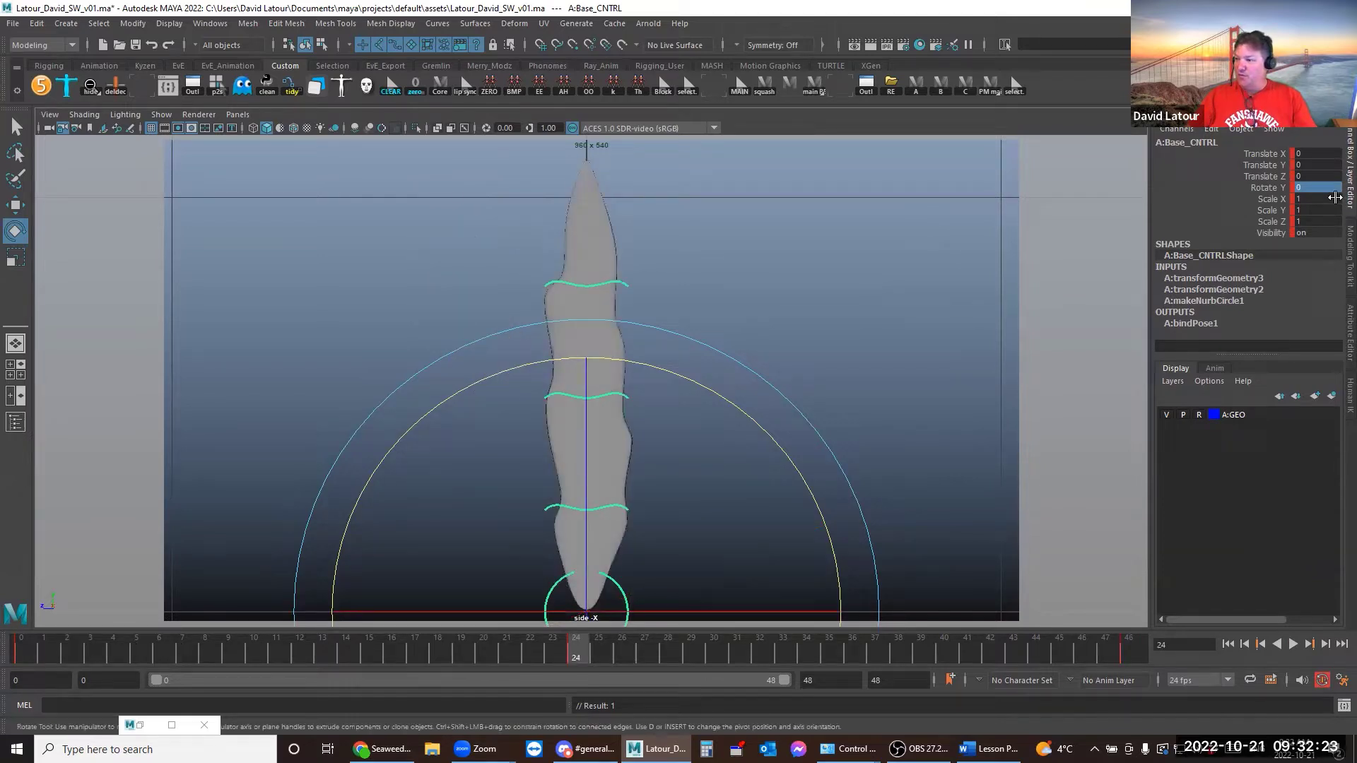
{"action": "left_click", "coordinate": [1318, 188]}
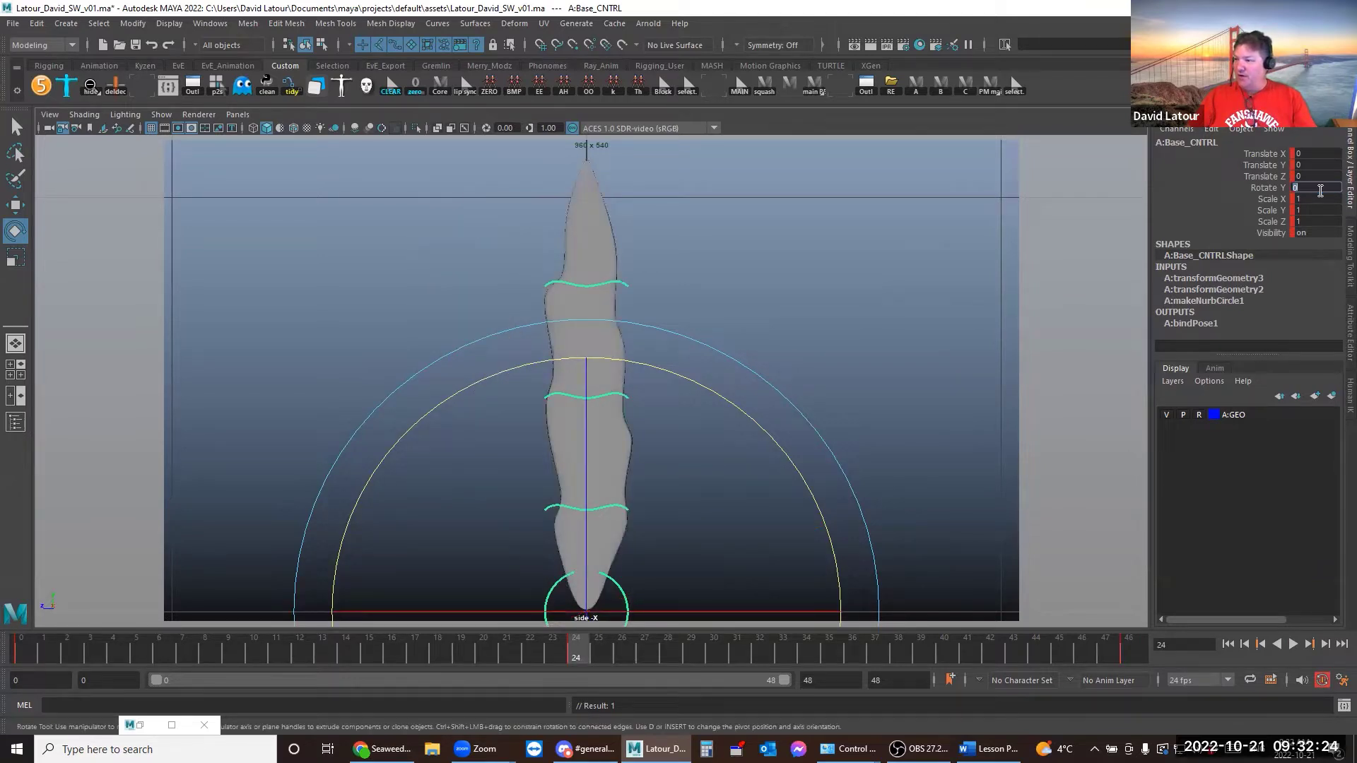
{"action": "type", "text": "20"}
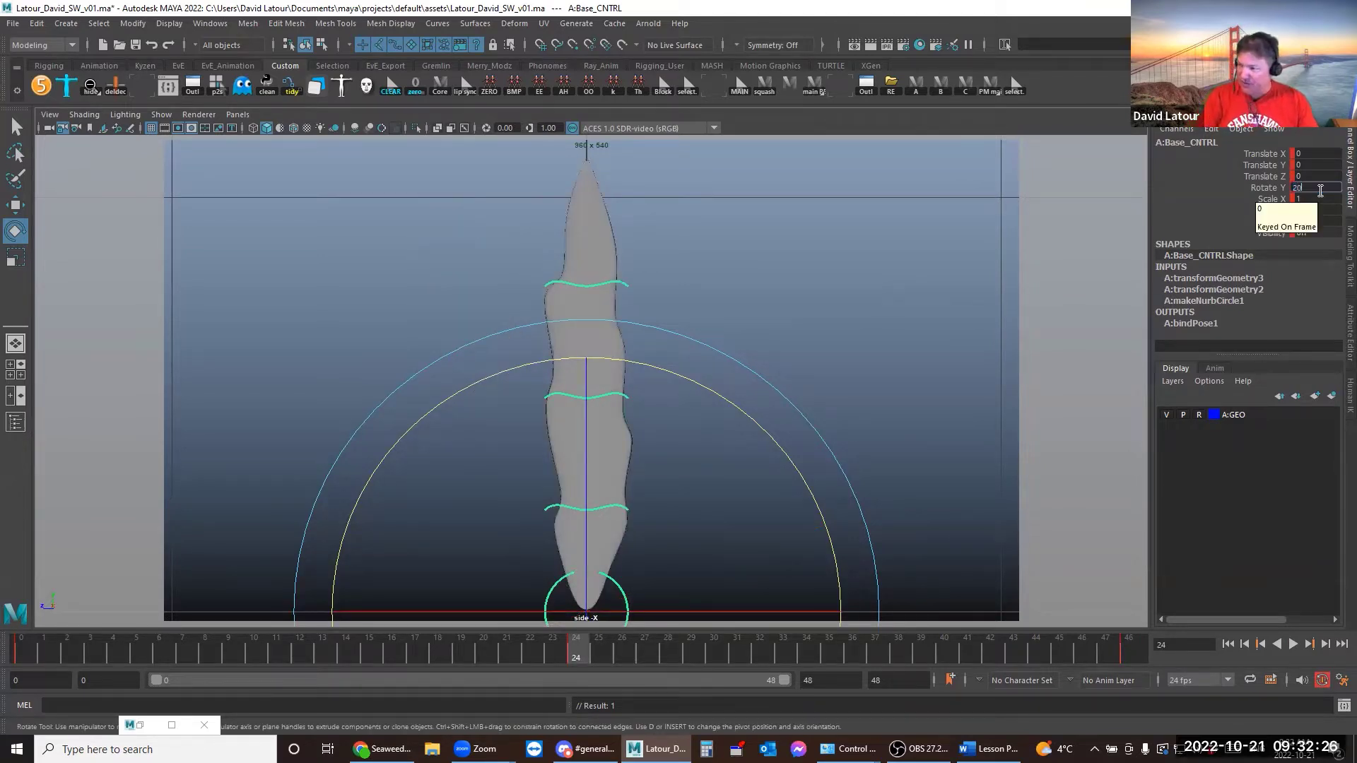
{"action": "key", "text": "Return"}
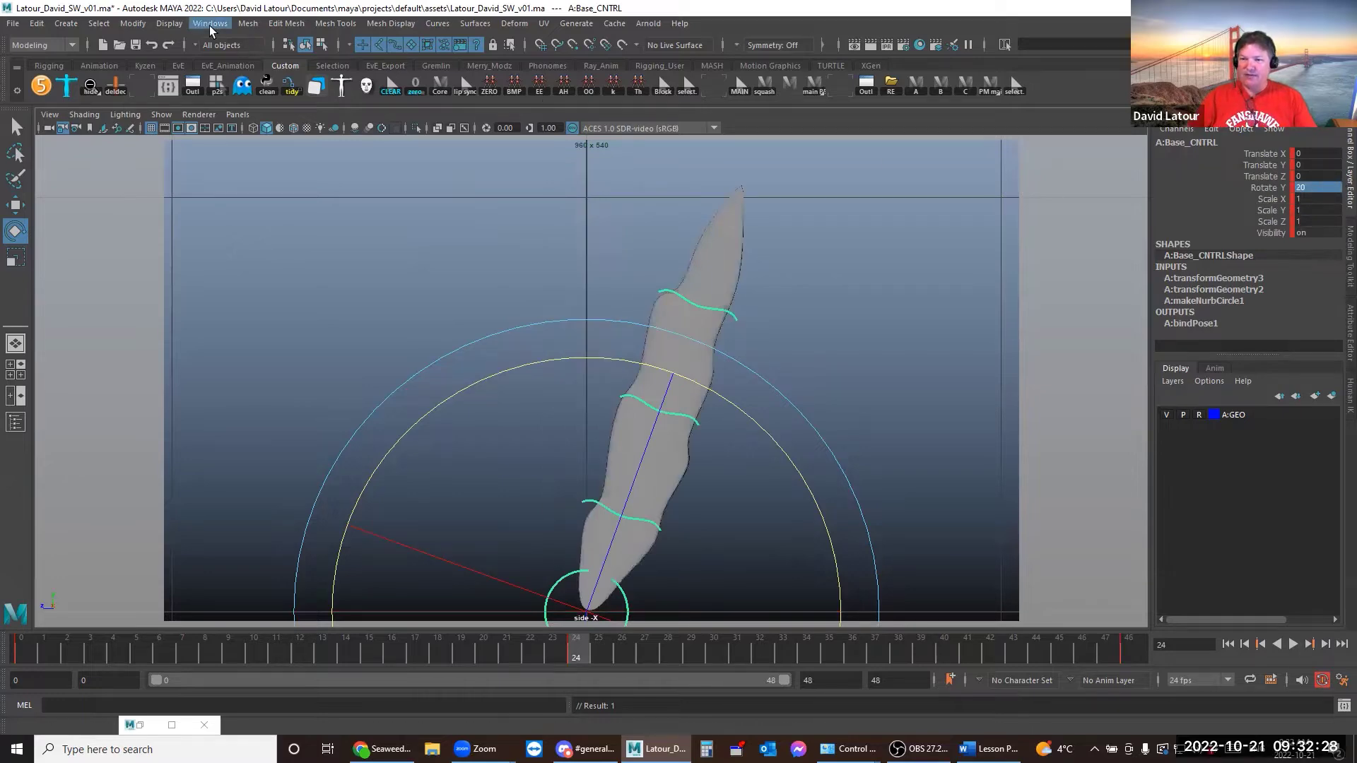
{"action": "left_click", "coordinate": [209, 24]}
Open the Graph Editor showing only Base_CNTRL's Rotate Y curve
{"action": "left_click", "coordinate": [146, 82]}
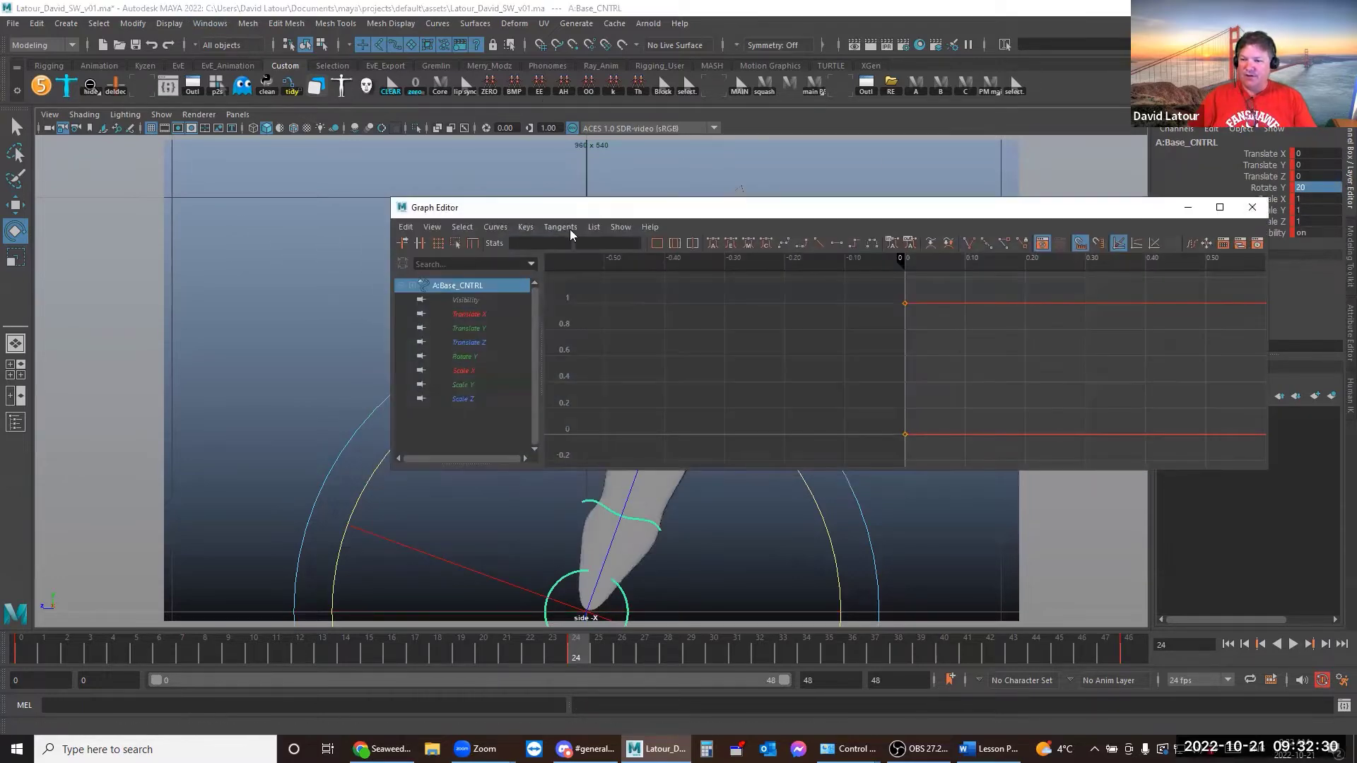
{"action": "left_click_drag", "start_coordinate": [583, 209], "coordinate": [302, 176]}
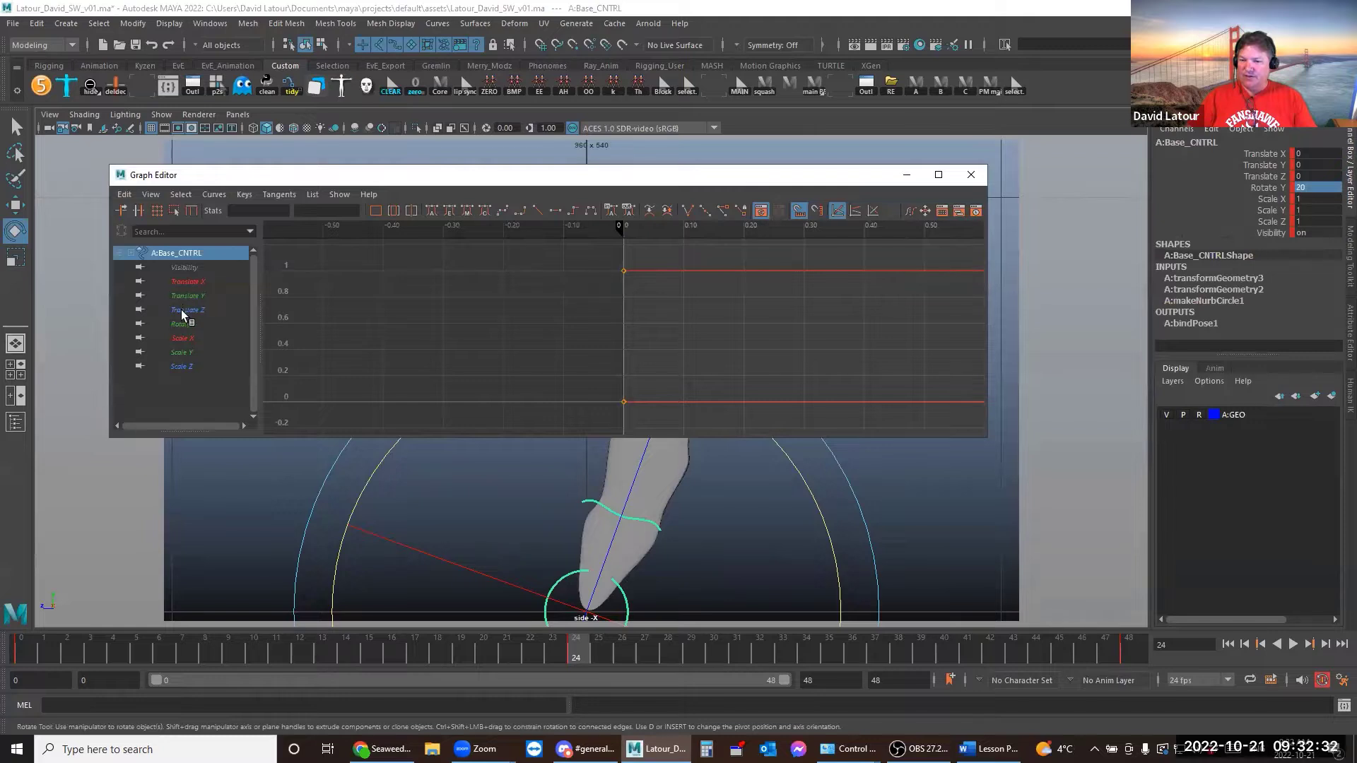
{"action": "left_click", "coordinate": [182, 320]}
{"action": "left_click_drag", "start_coordinate": [414, 340], "coordinate": [493, 426]}
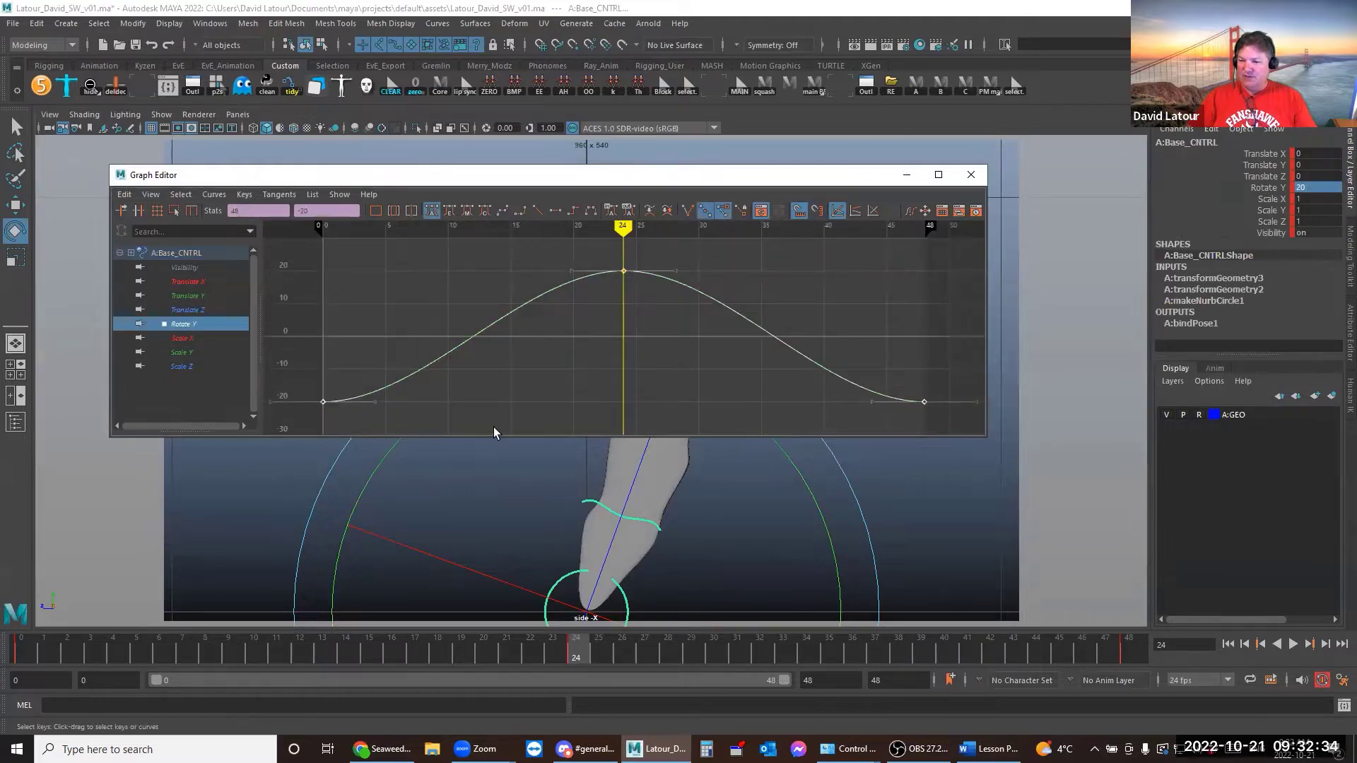
{"action": "left_click", "coordinate": [466, 406]}
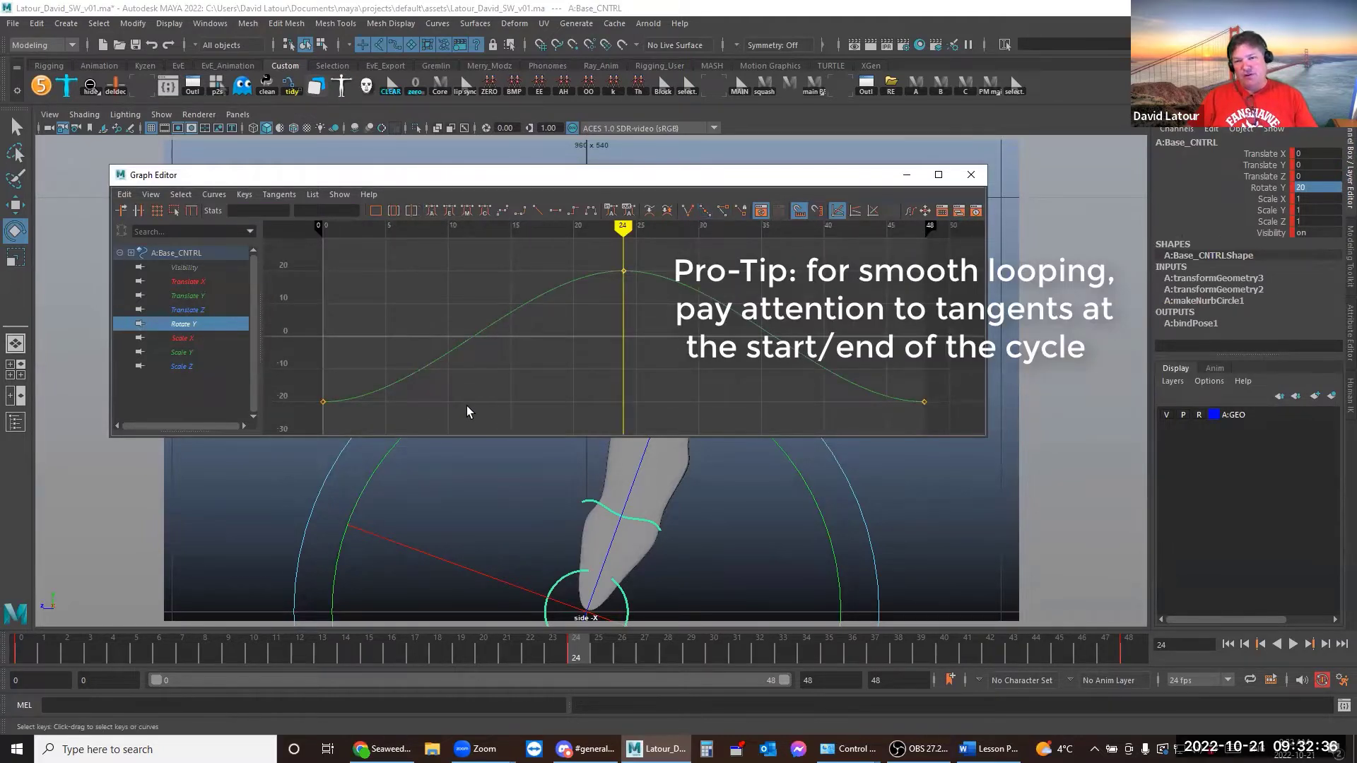
Give the frame-48 key a flat tangent so the curve eases in, then minimize the Graph Editor
{"action": "left_click_drag", "start_coordinate": [301, 390], "coordinate": [362, 409]}
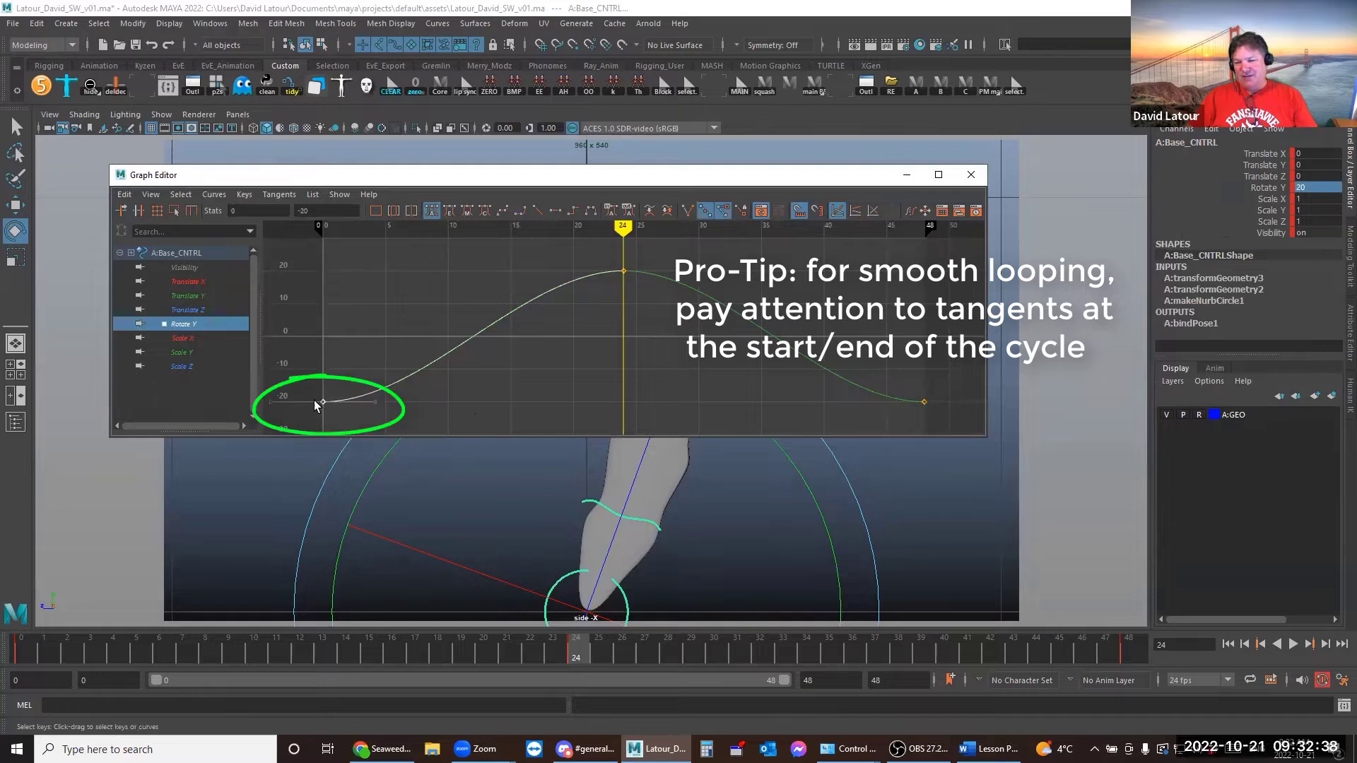
{"action": "left_click_drag", "start_coordinate": [870, 358], "coordinate": [965, 435]}
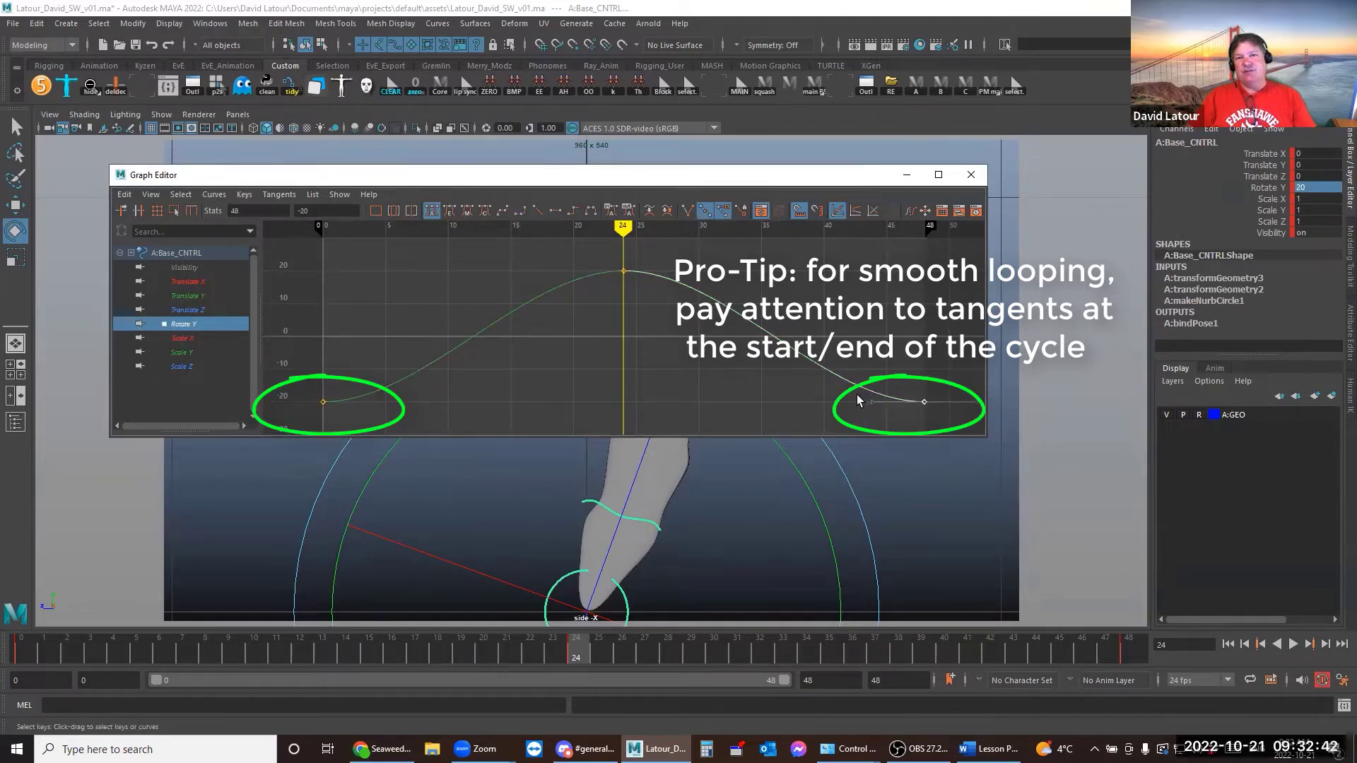
{"action": "middle_click_drag", "start_coordinate": [888, 421], "coordinate": [854, 388]}
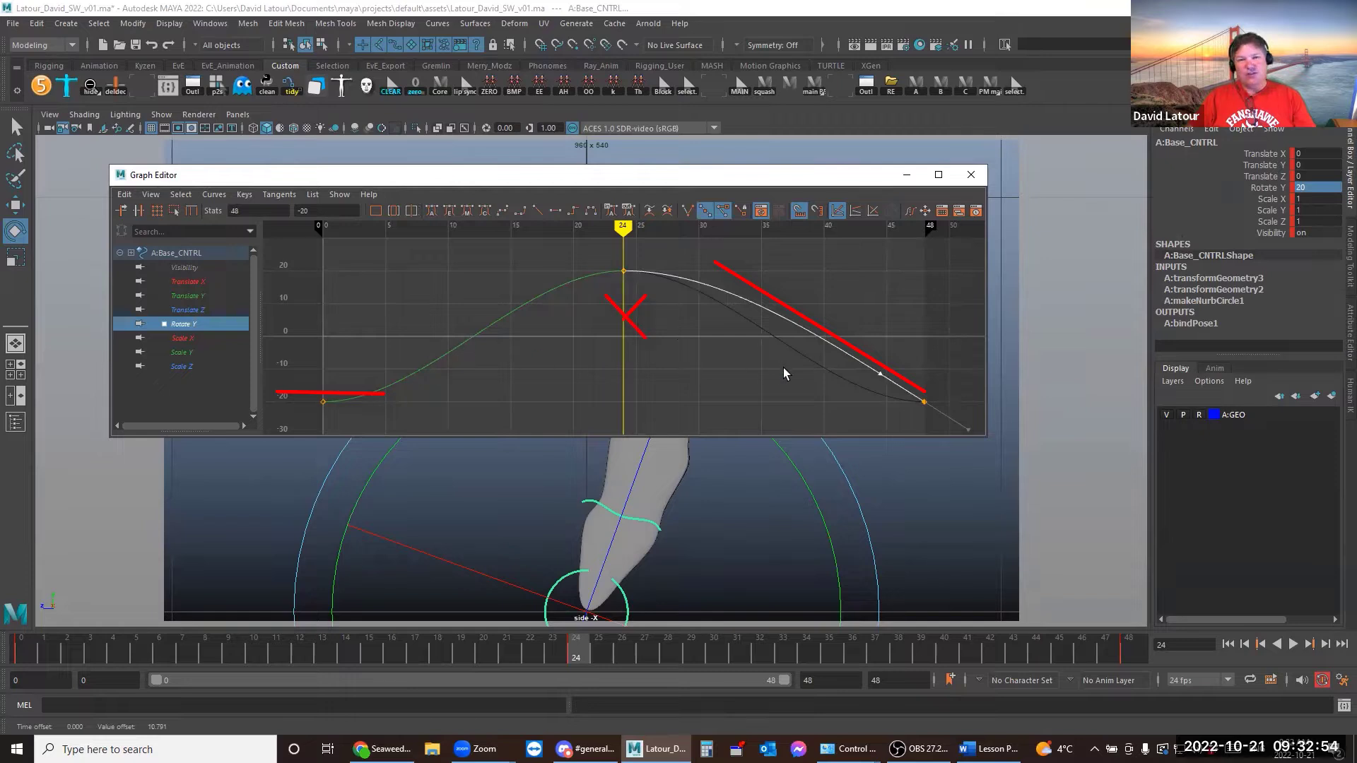
{"action": "left_click", "coordinate": [556, 210]}
{"action": "left_click_drag", "start_coordinate": [872, 359], "coordinate": [947, 412]}
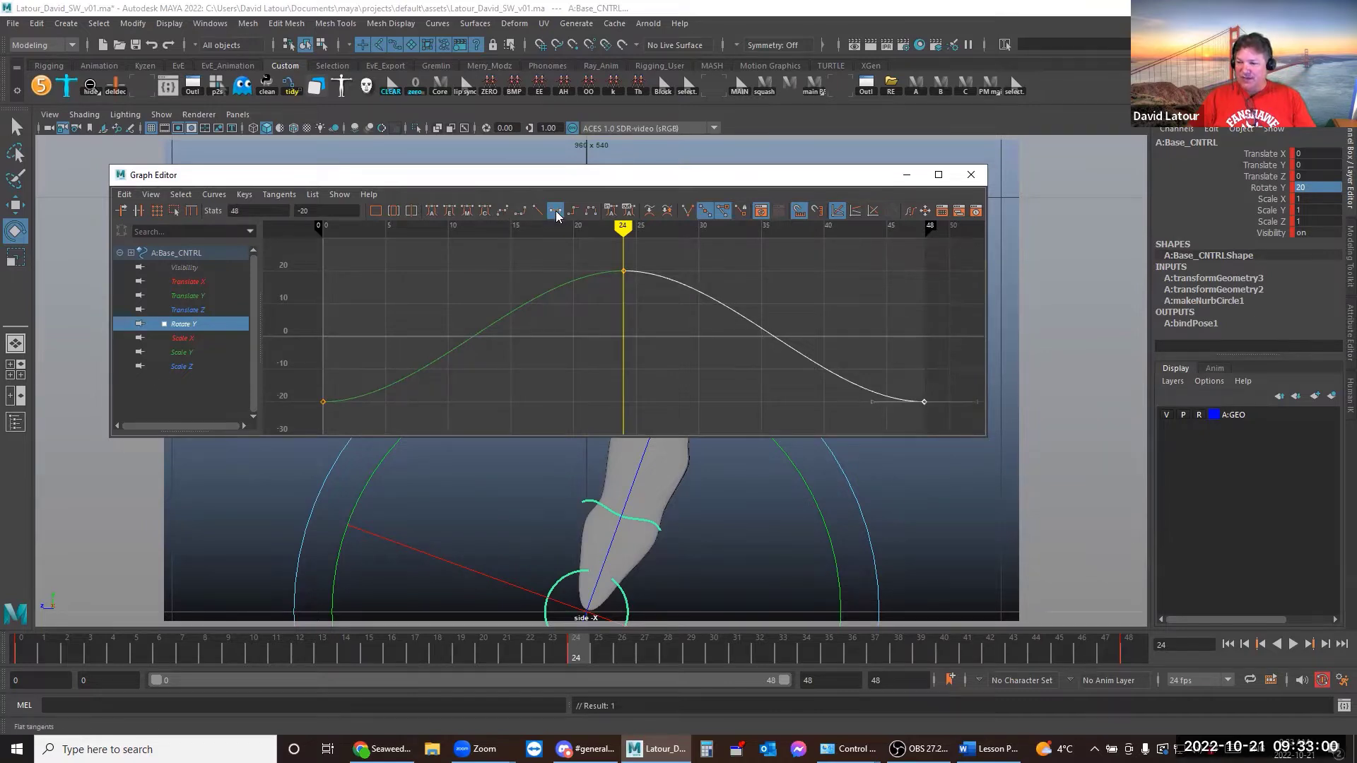
{"action": "left_click", "coordinate": [797, 316]}
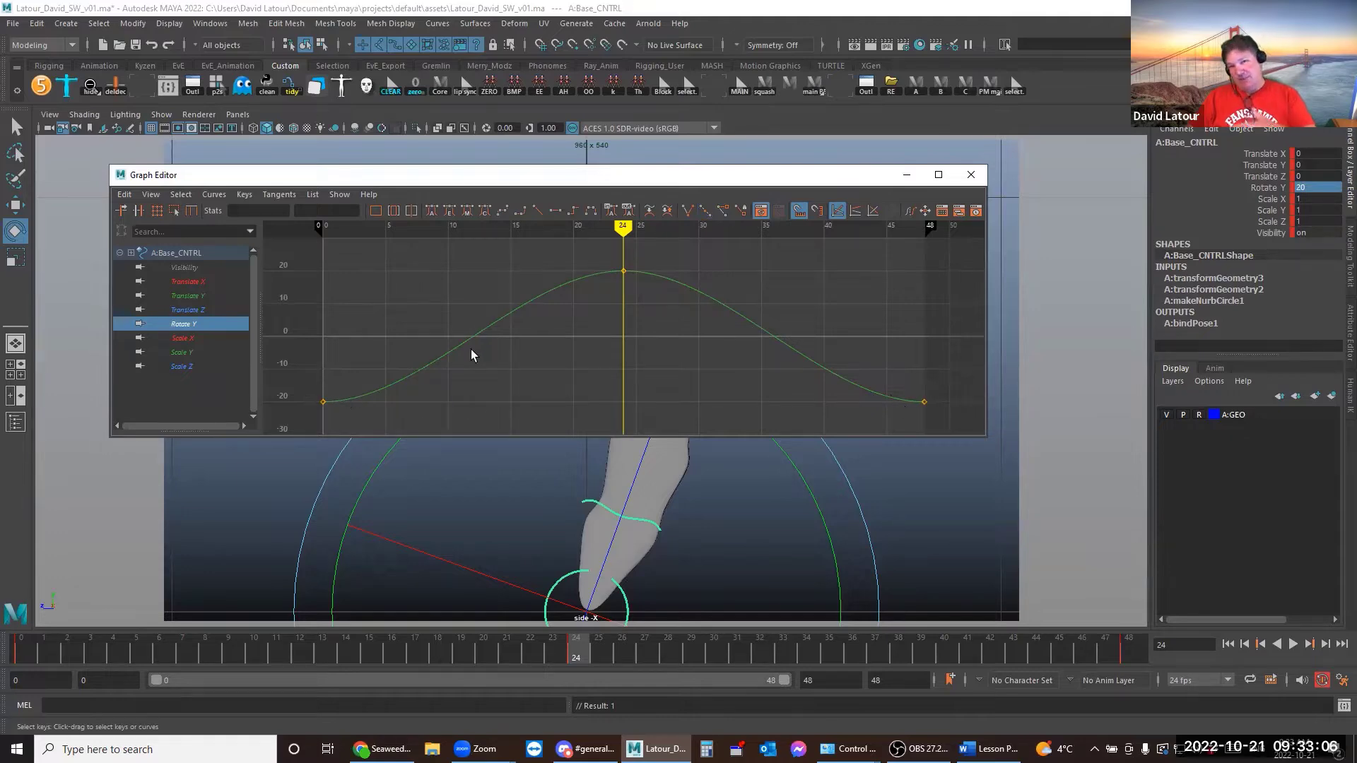
{"action": "left_click", "coordinate": [907, 175]}
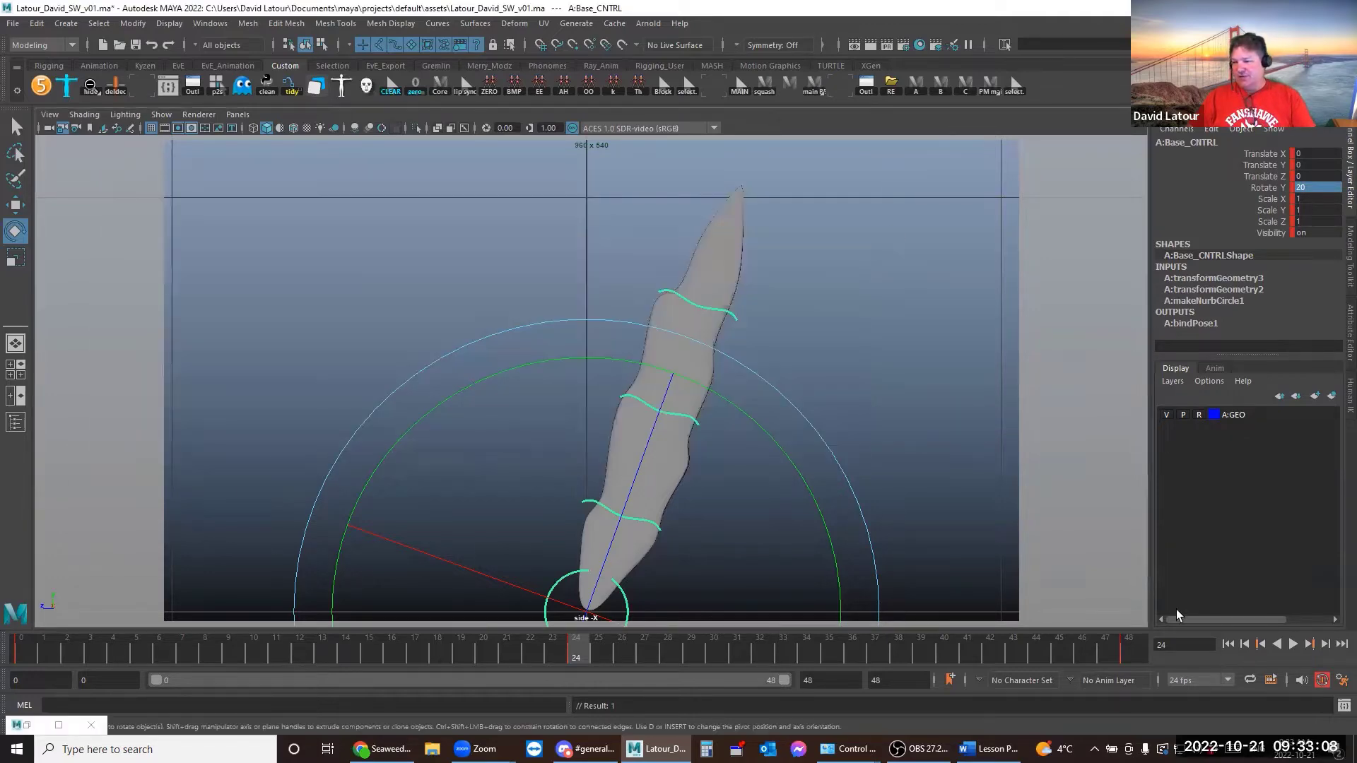
Play the sway loop, stop it, and return to frame 0
{"action": "left_click", "coordinate": [1293, 644]}
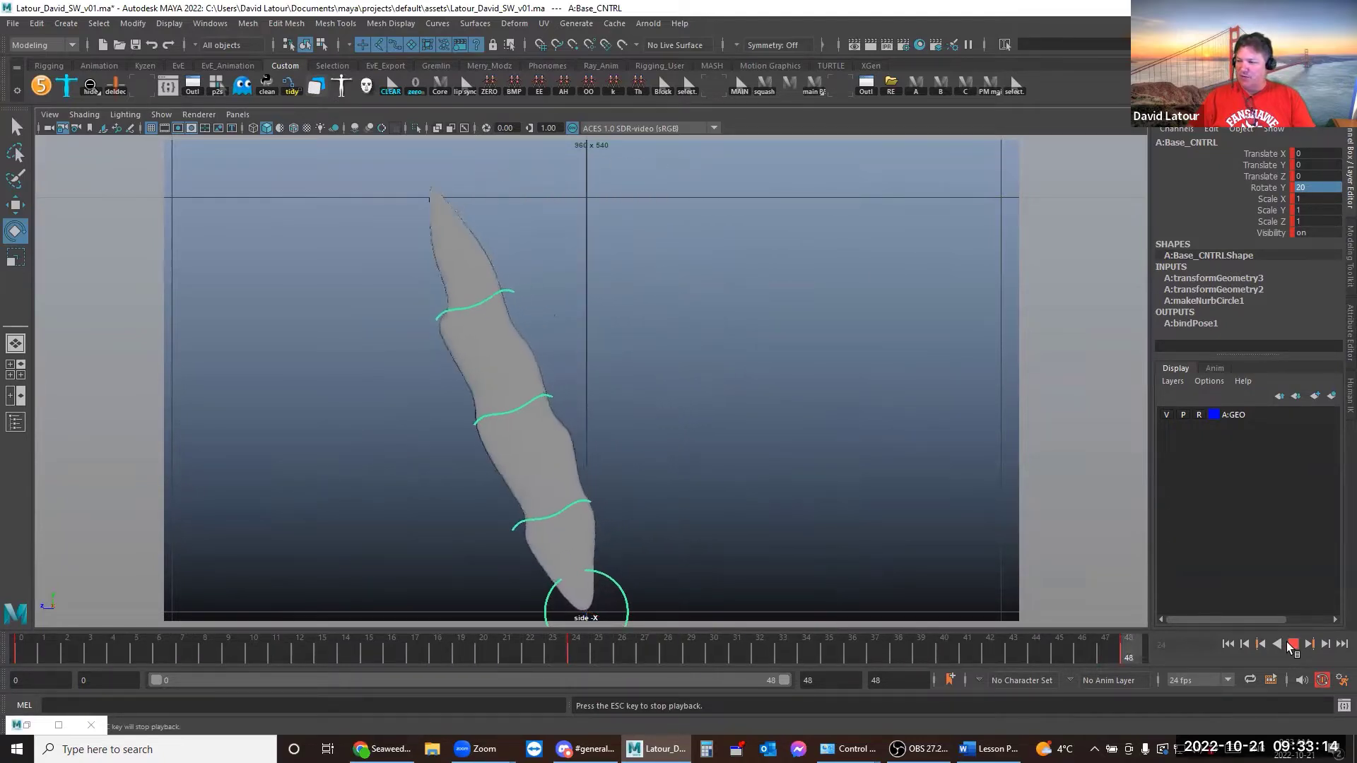
{"action": "left_click", "coordinate": [1293, 645]}
{"action": "left_click", "coordinate": [22, 650]}
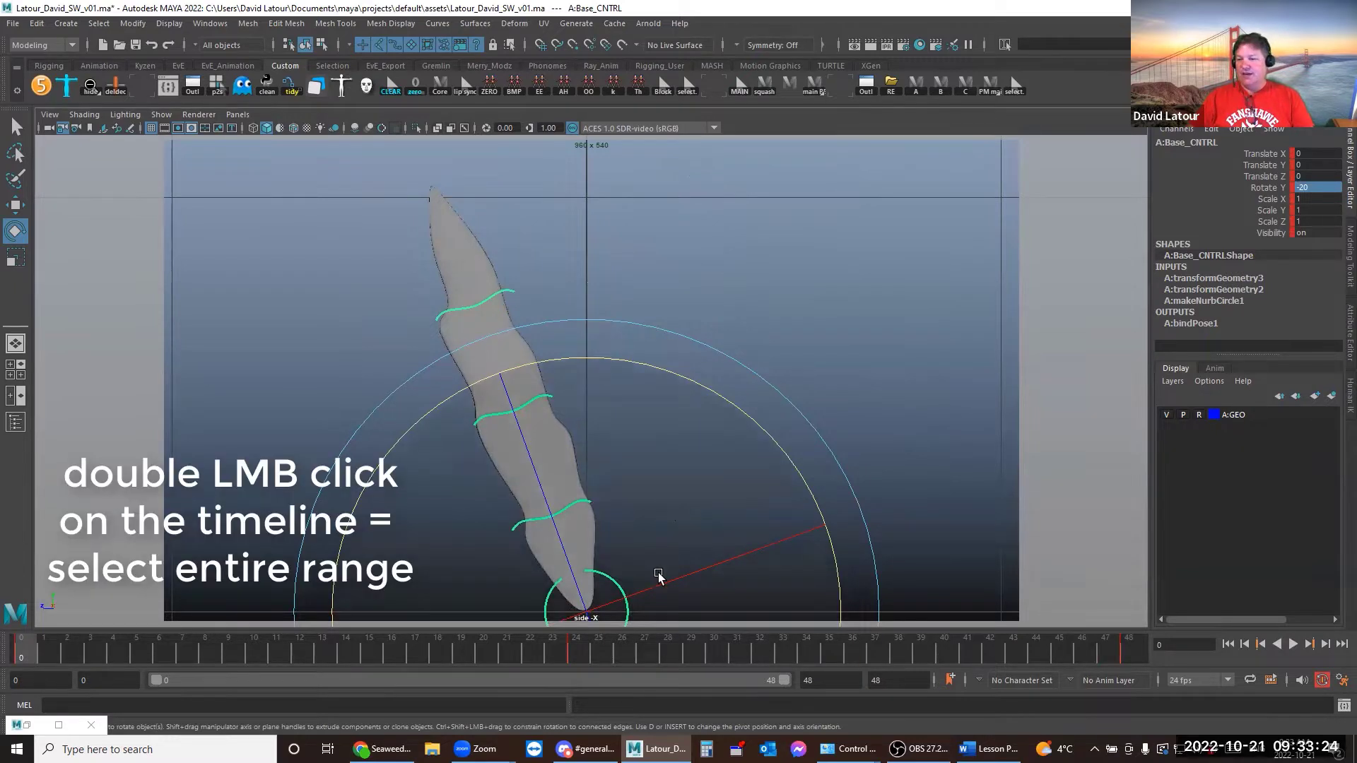
Copy the keys across the whole frame range and set the playback end to frame 96
{"action": "double_click", "coordinate": [31, 643]}
{"action": "right_click", "coordinate": [31, 644]}
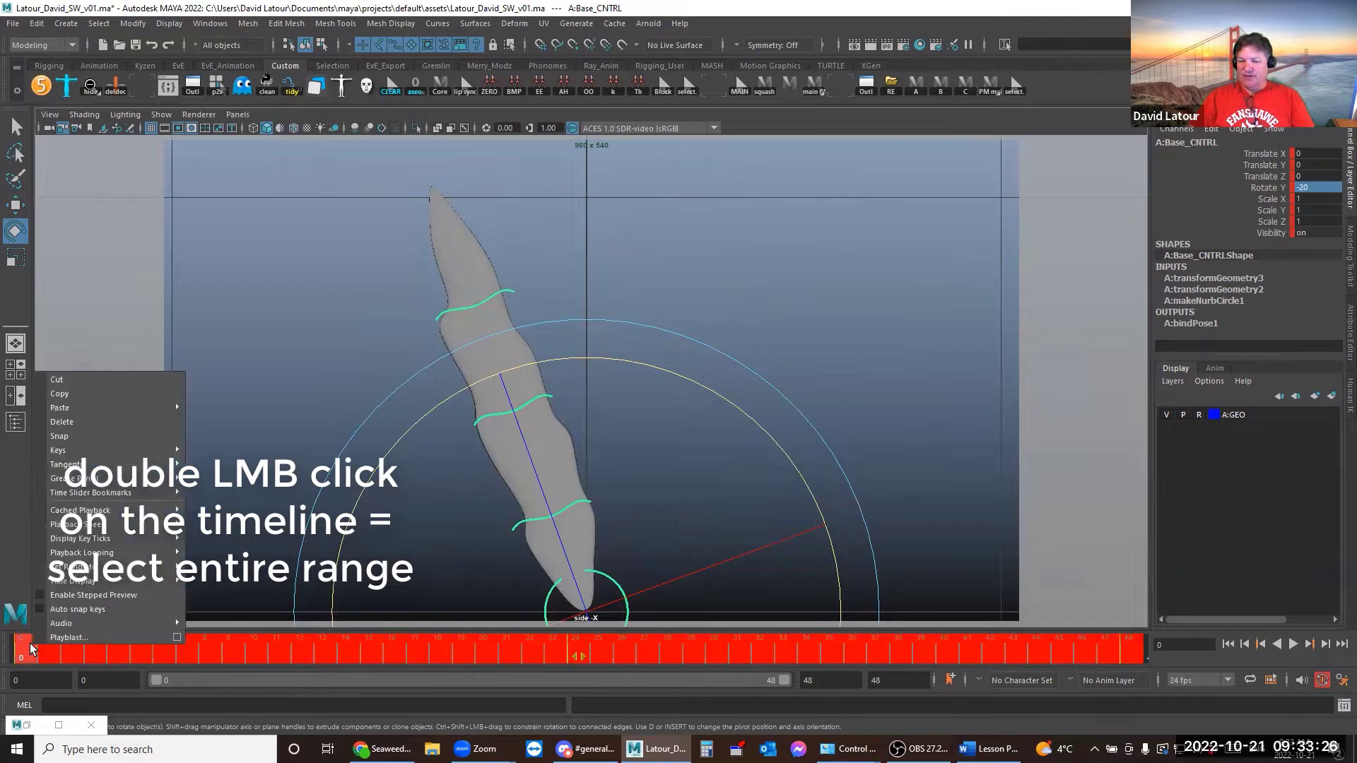
{"action": "left_click", "coordinate": [60, 393]}
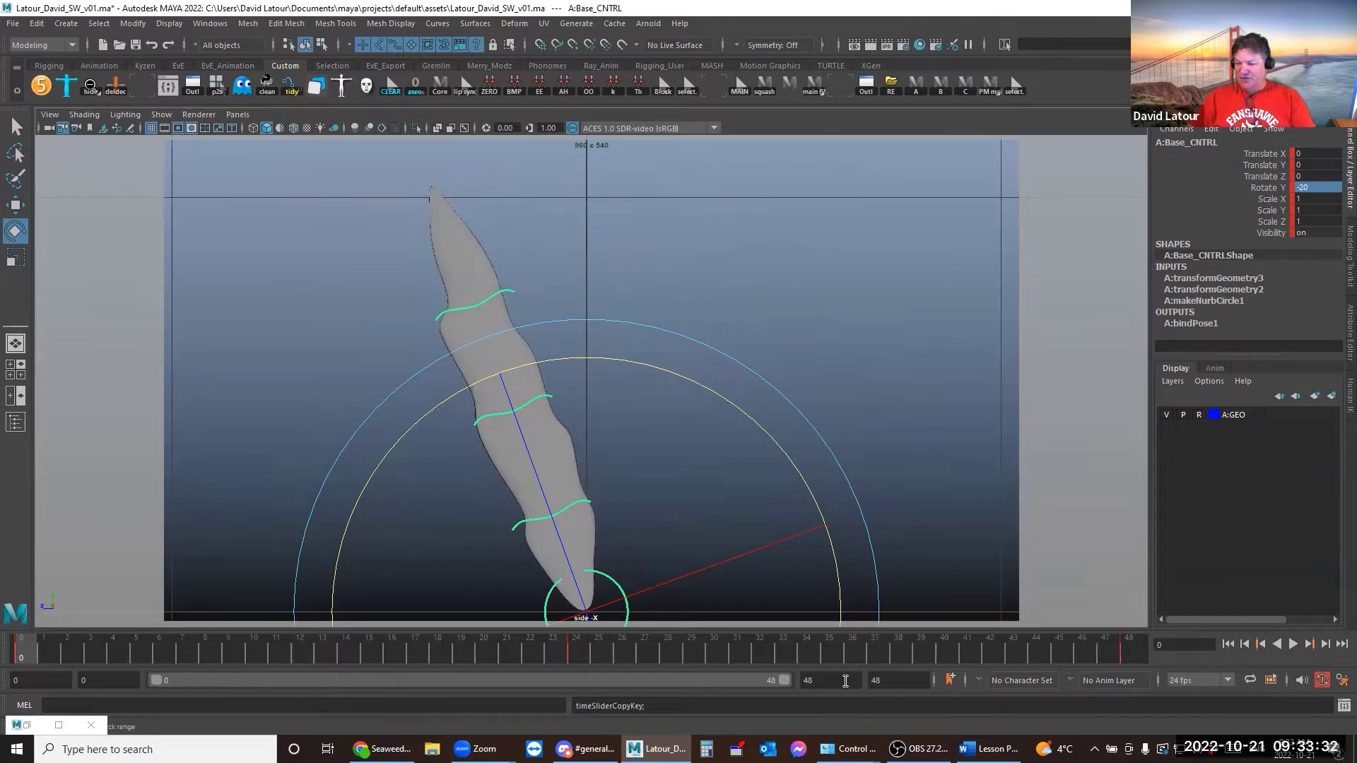
{"action": "double_click", "coordinate": [813, 680]}
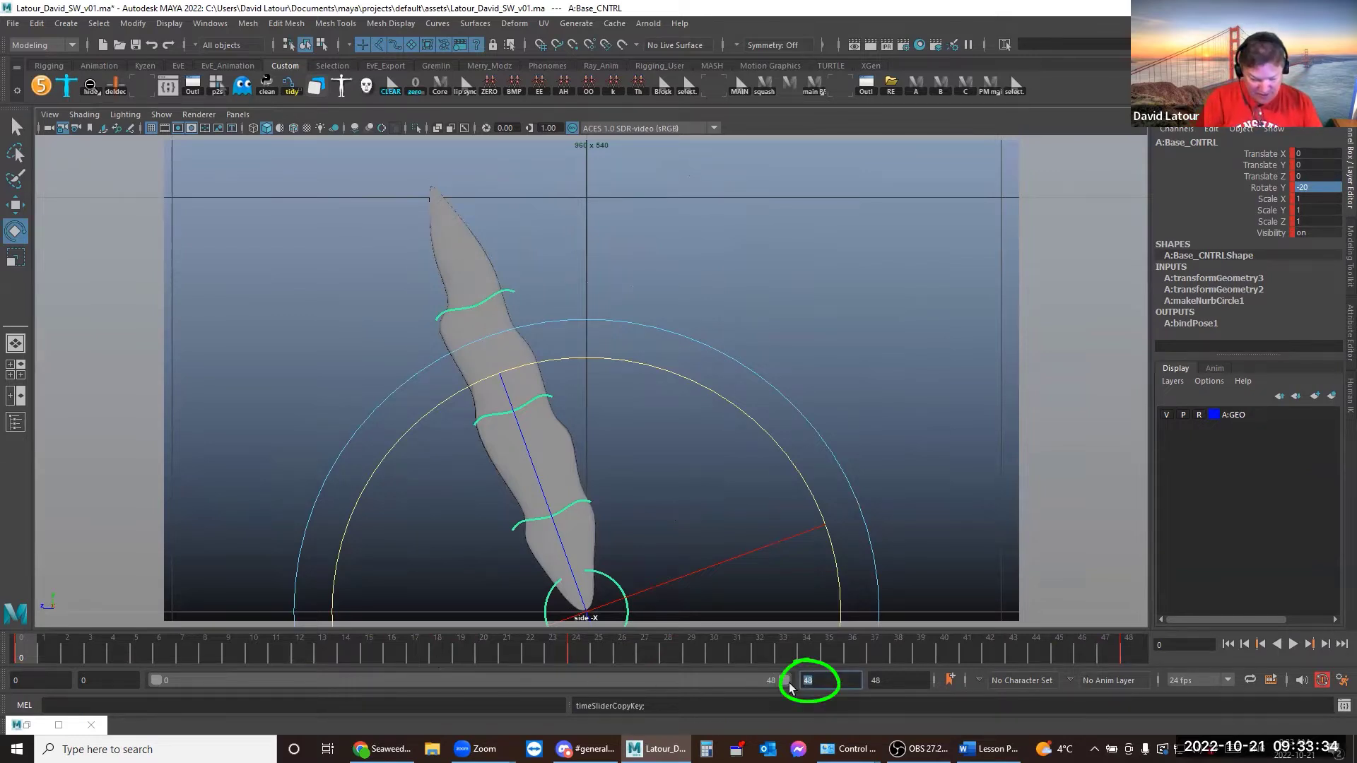
{"action": "type", "text": "92"}
{"action": "key", "text": "Return"}
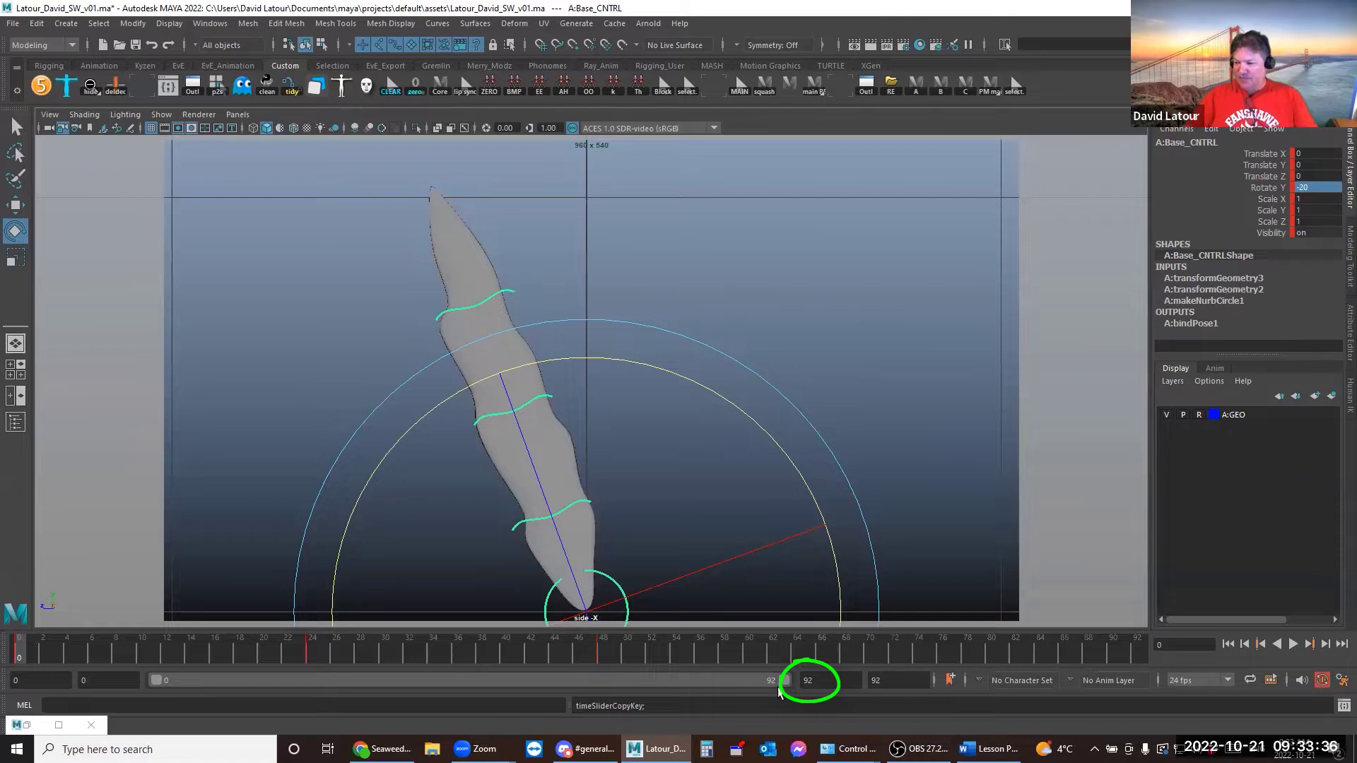
{"action": "left_click_drag", "start_coordinate": [818, 678], "coordinate": [753, 669]}
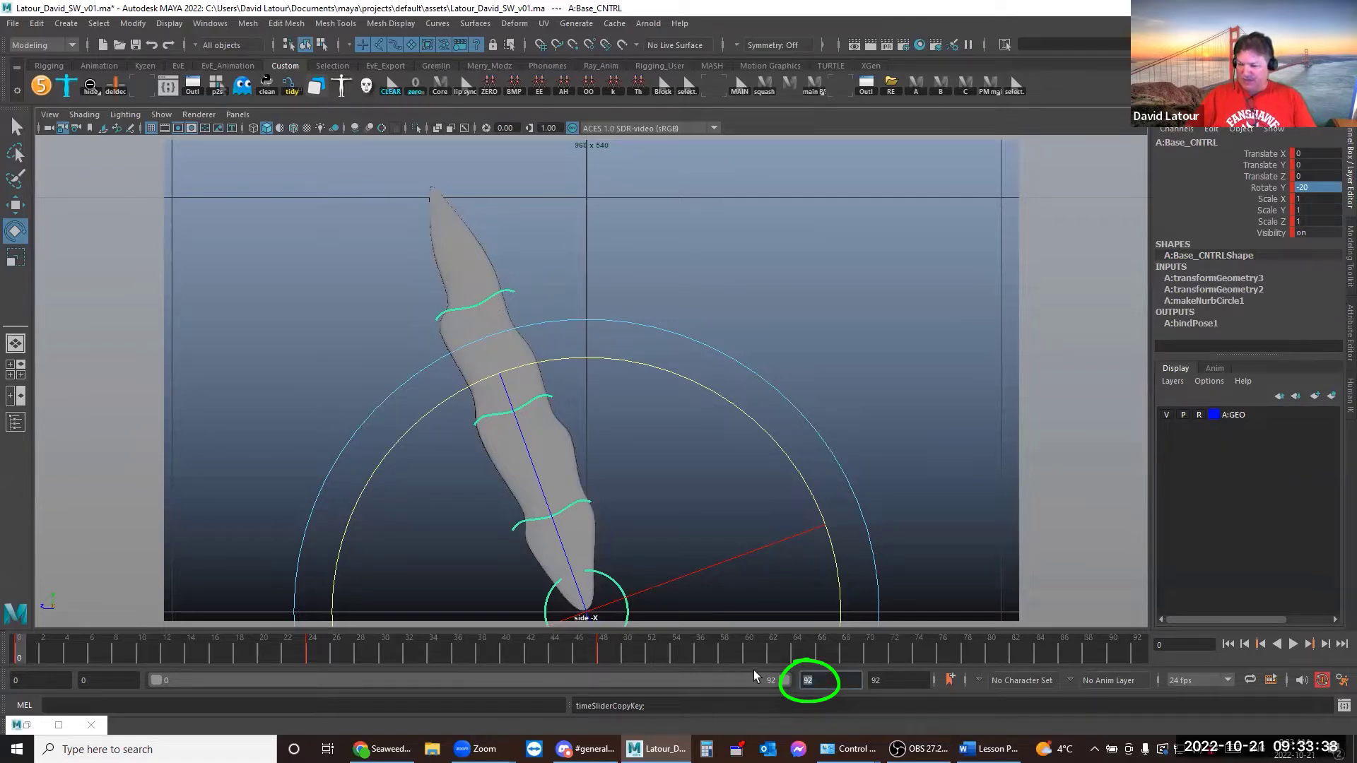
{"action": "type", "text": "96"}
{"action": "key", "text": "Return"}
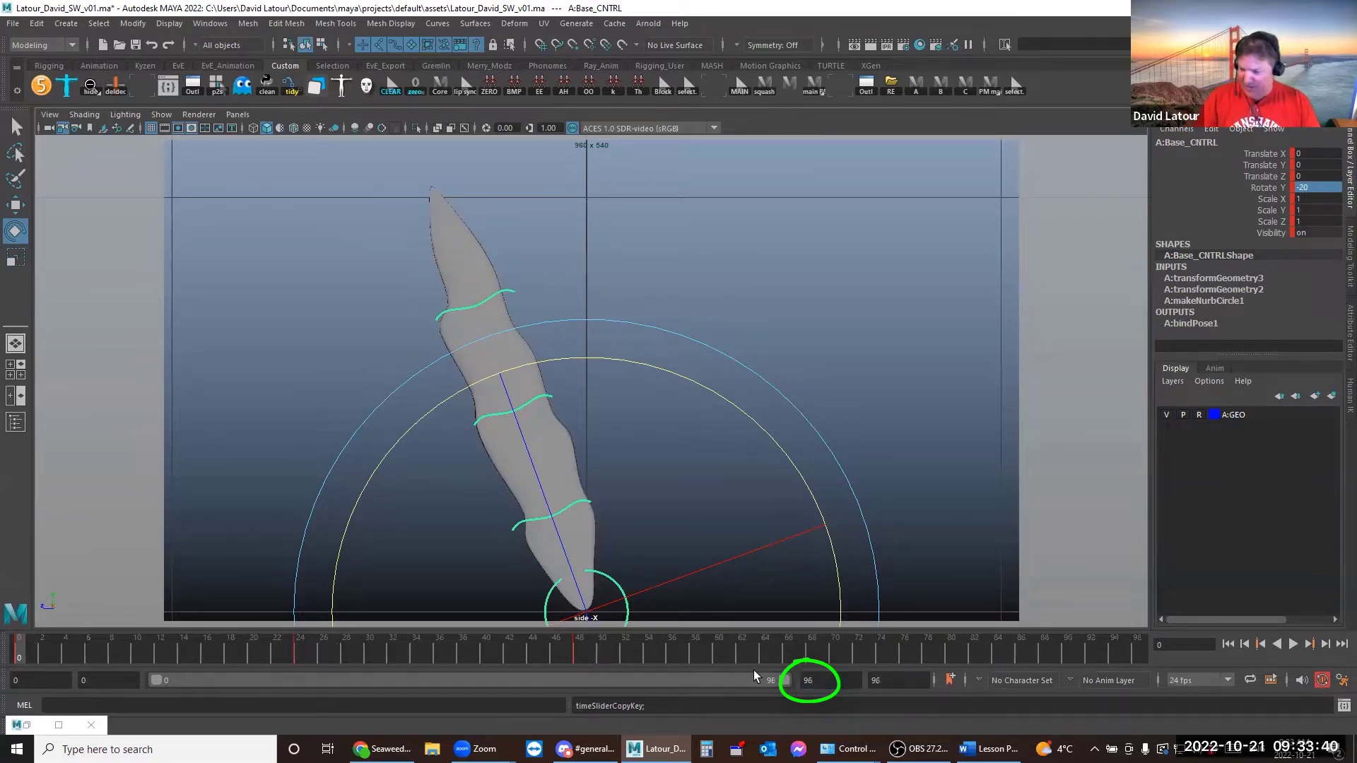
Paste the sway keys at frame 48 and scrub frames 0–96 to check both cycles
{"action": "left_click", "coordinate": [577, 652]}
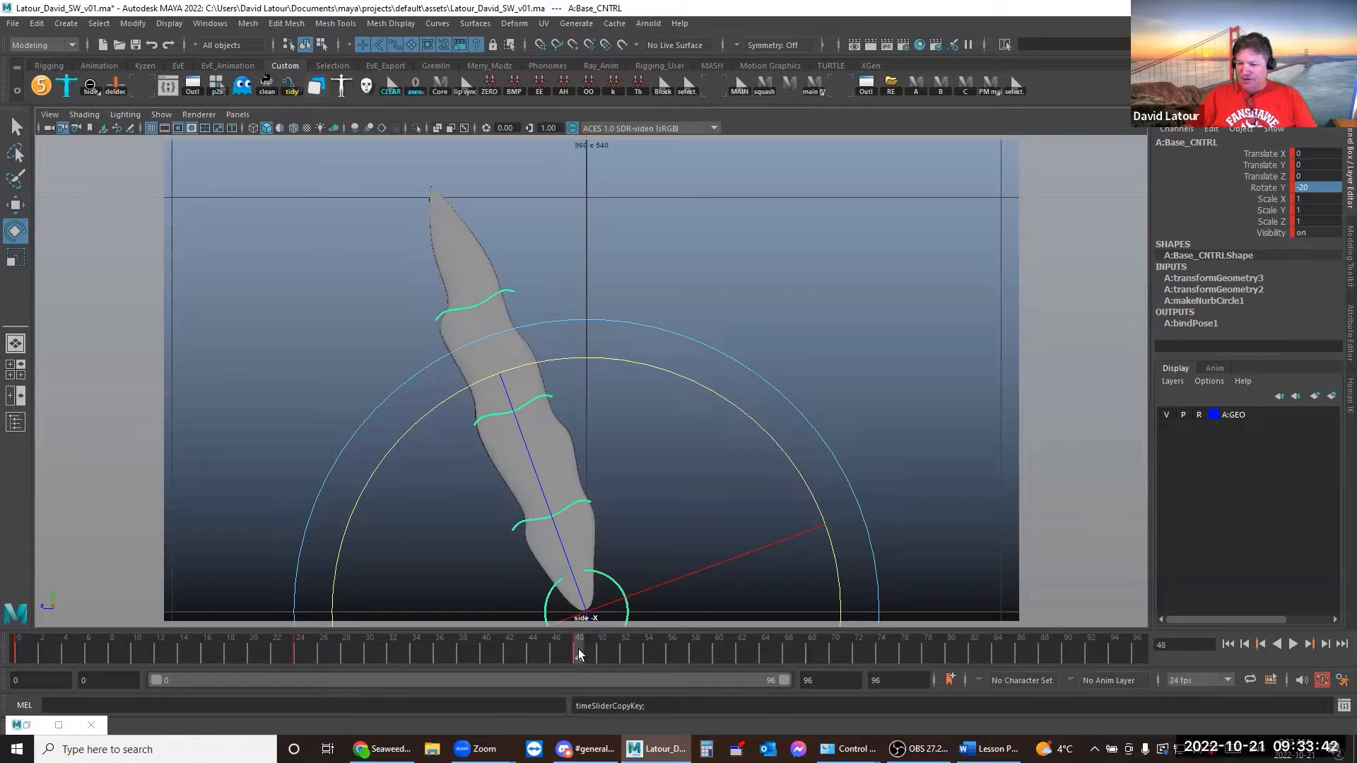
{"action": "right_click", "coordinate": [577, 651]}
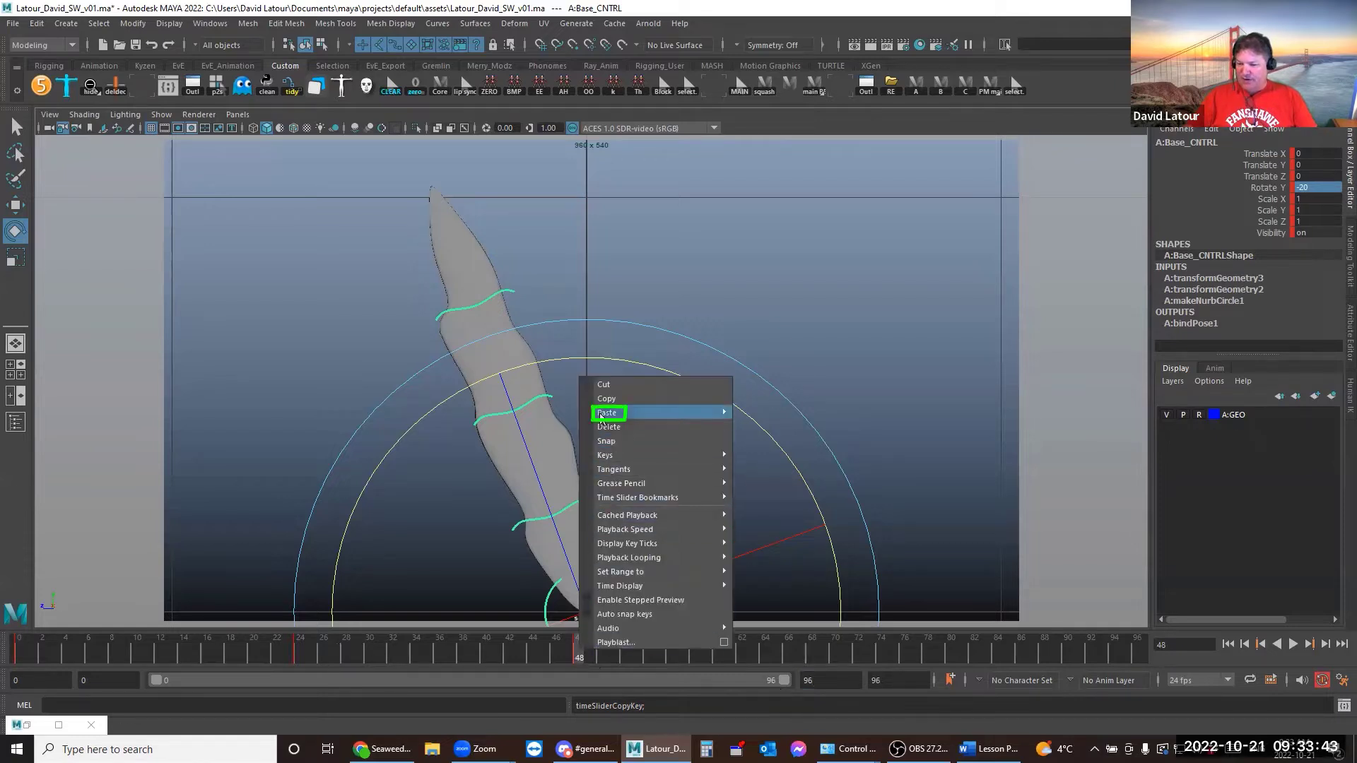
{"action": "mouse_move", "coordinate": [601, 417]}
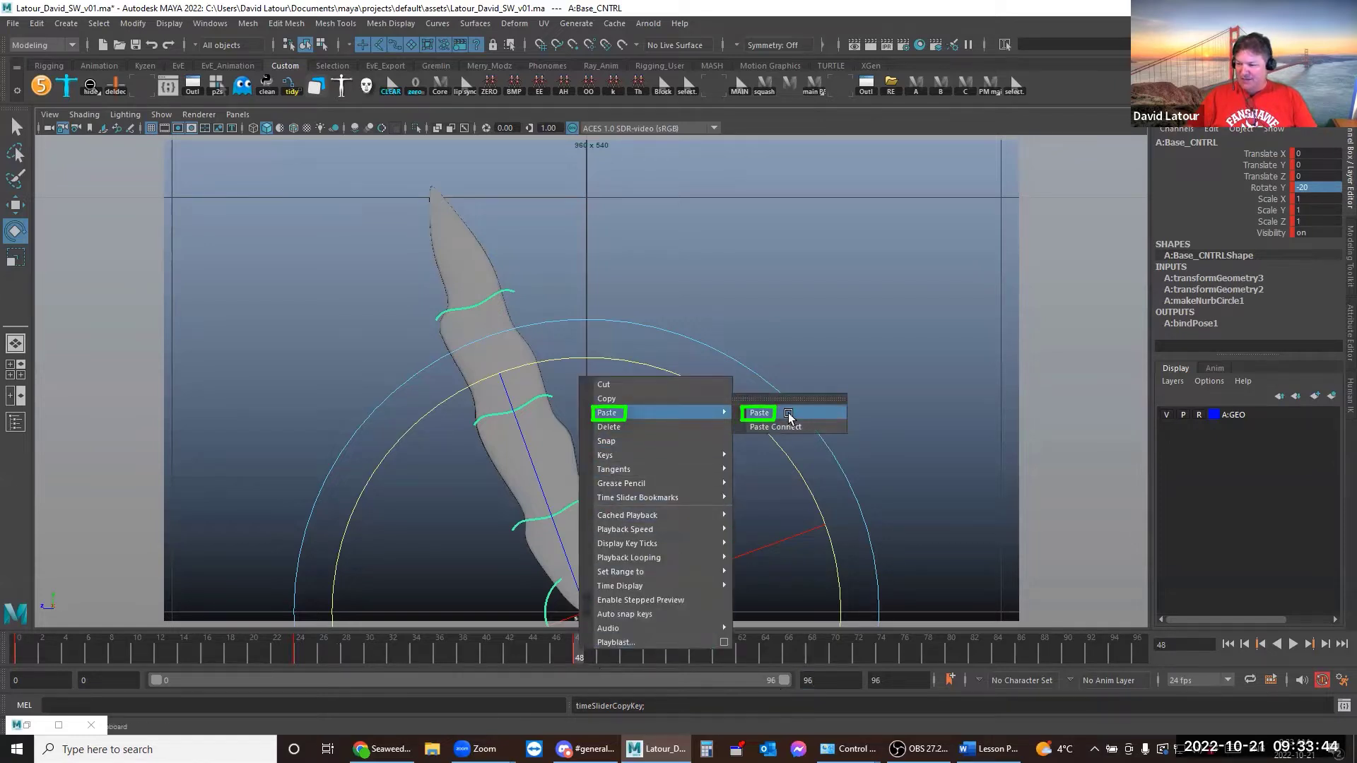
{"action": "left_click", "coordinate": [778, 415]}
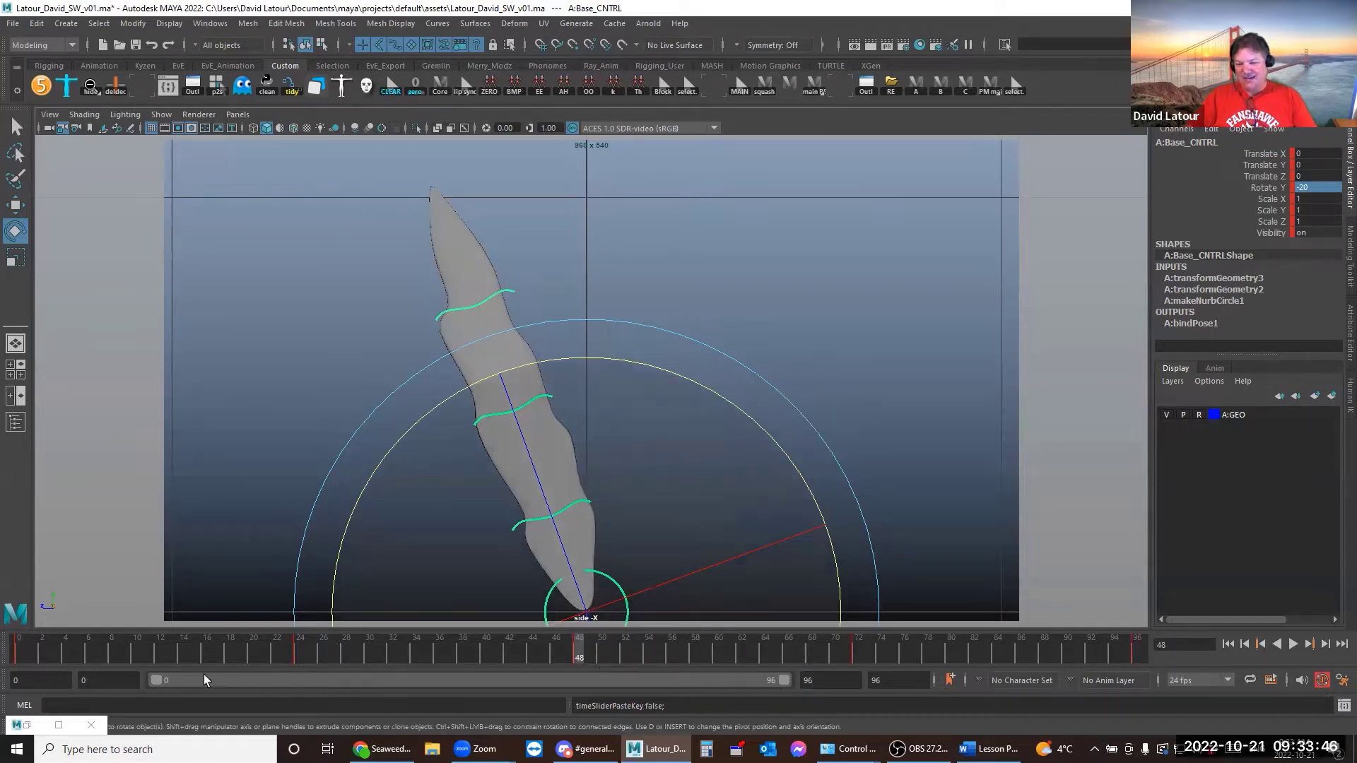
{"action": "left_click", "coordinate": [15, 652]}
{"action": "left_click_drag", "start_coordinate": [15, 652], "coordinate": [1177, 652]}
{"action": "key", "text": "Escape"}
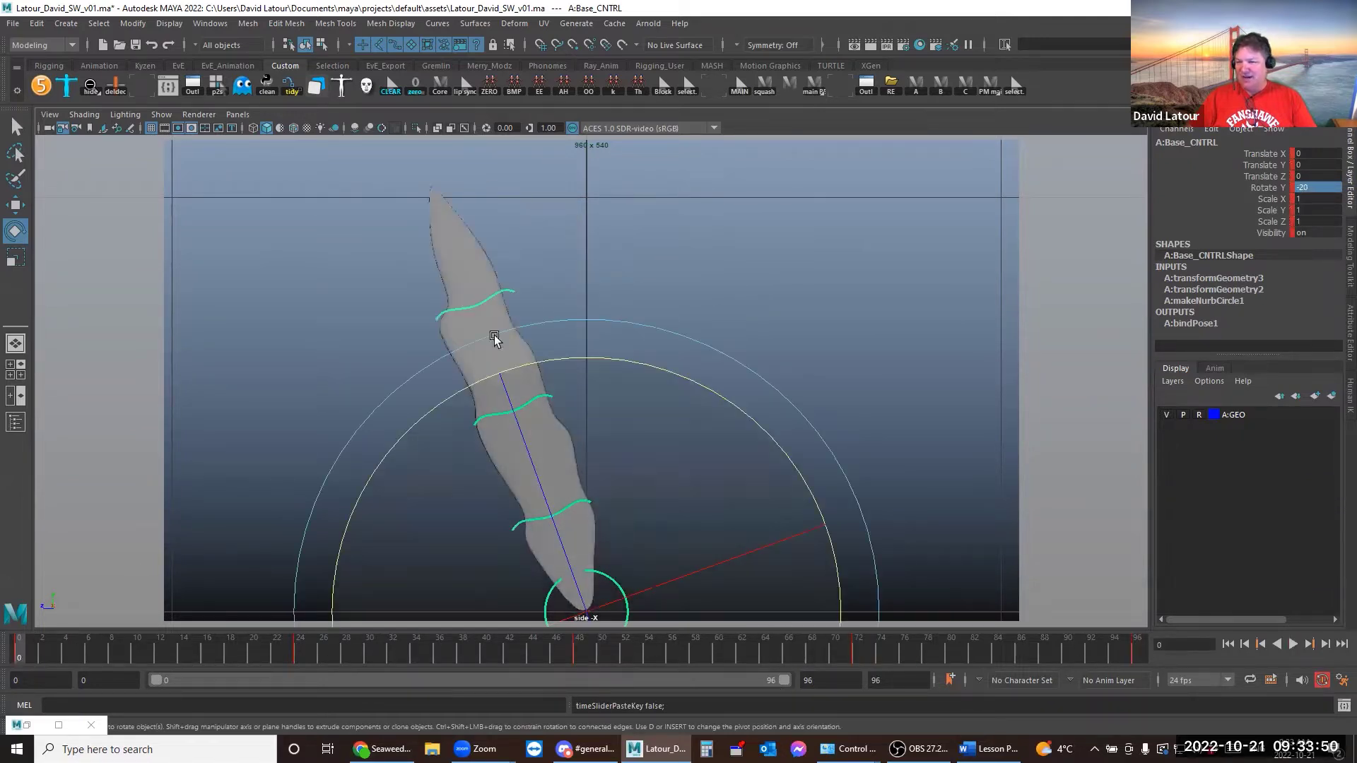
Frame Base_CNTRL's 0–96 Rotate Y curve in the Graph Editor, copy it, then deselect Base_CNTRL
{"action": "left_click", "coordinate": [135, 89]}
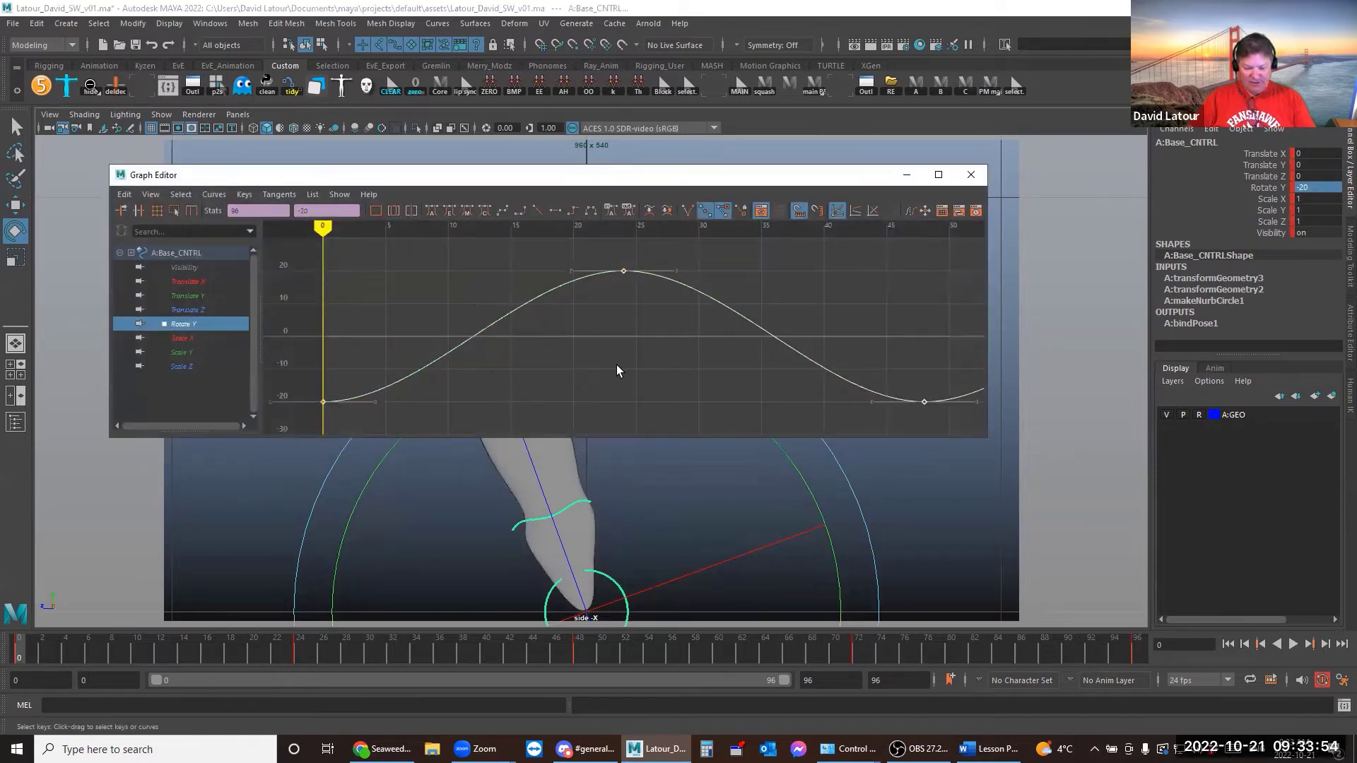
{"action": "key", "text": "a"}
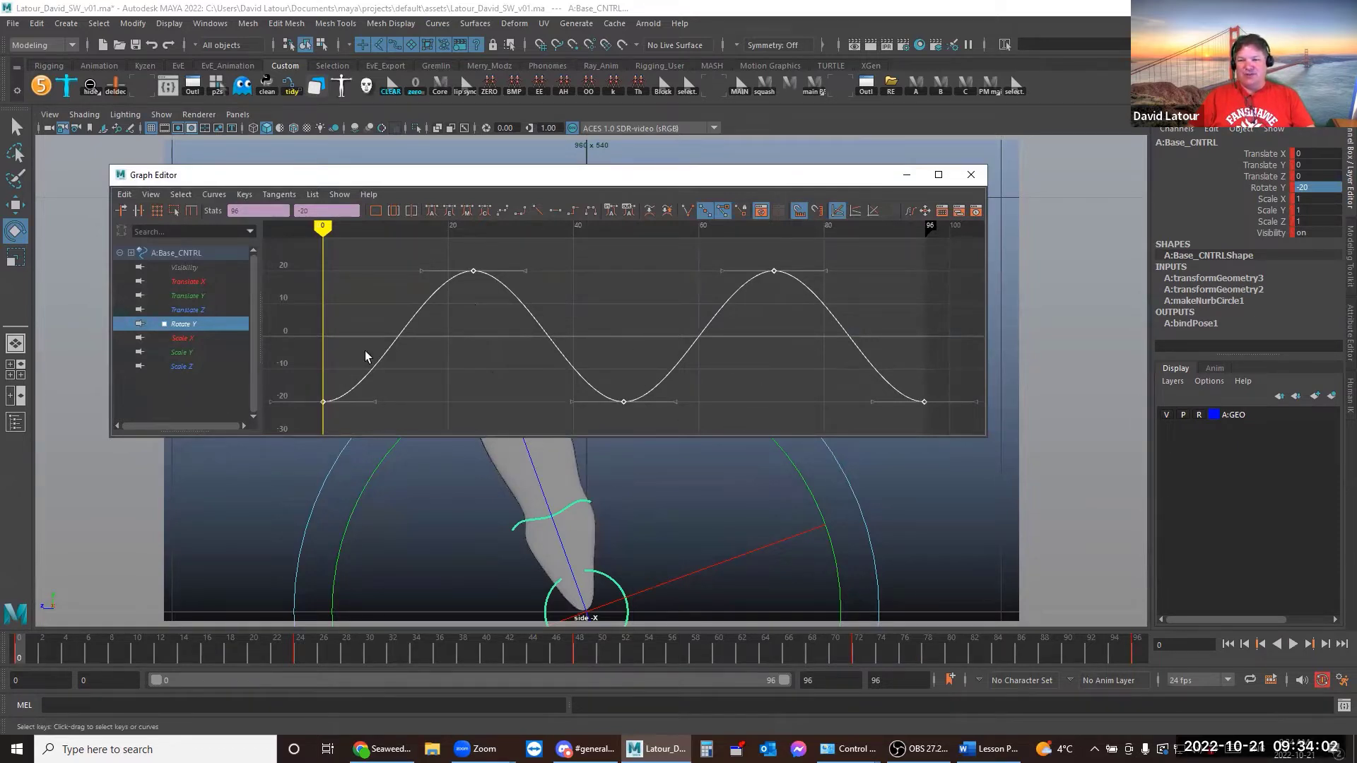
{"action": "left_click", "coordinate": [361, 316]}
{"action": "left_click_drag", "start_coordinate": [405, 381], "coordinate": [406, 380]}
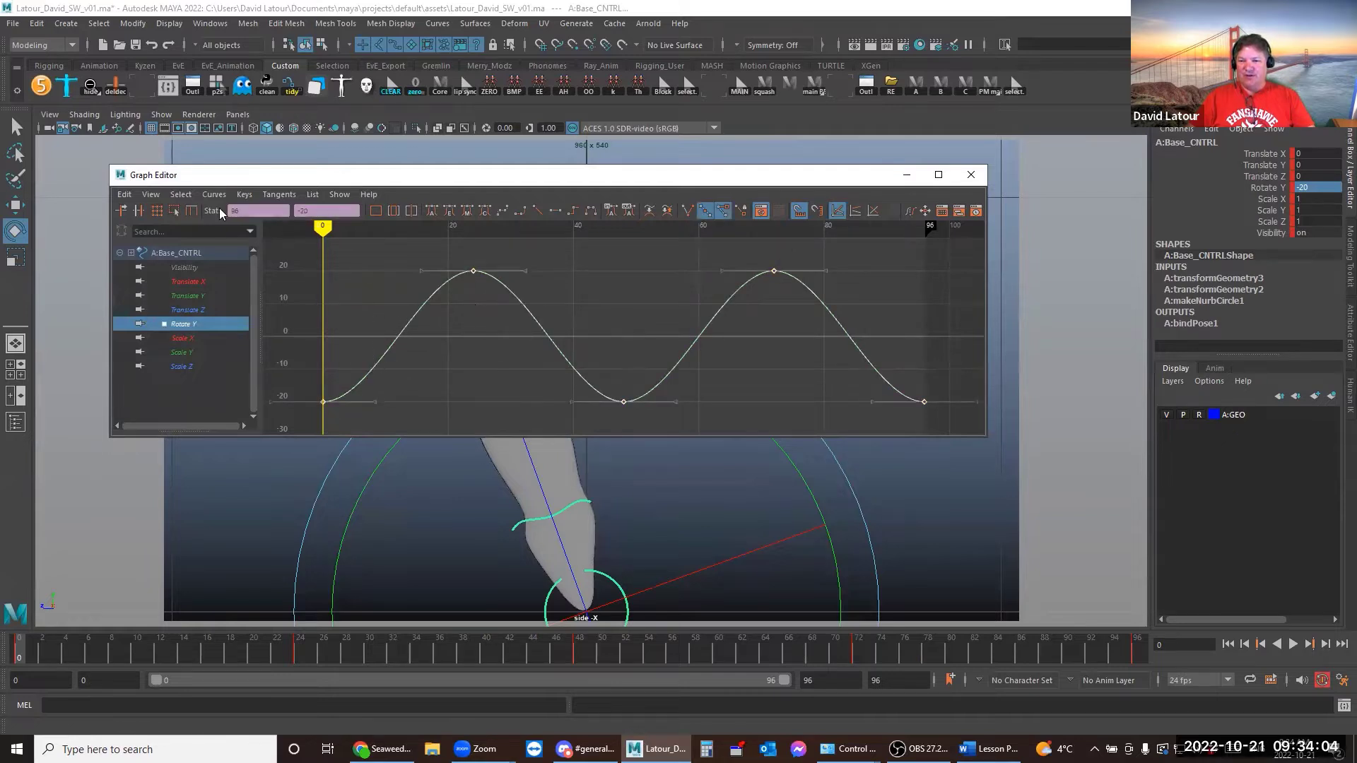
{"action": "left_click", "coordinate": [123, 194]}
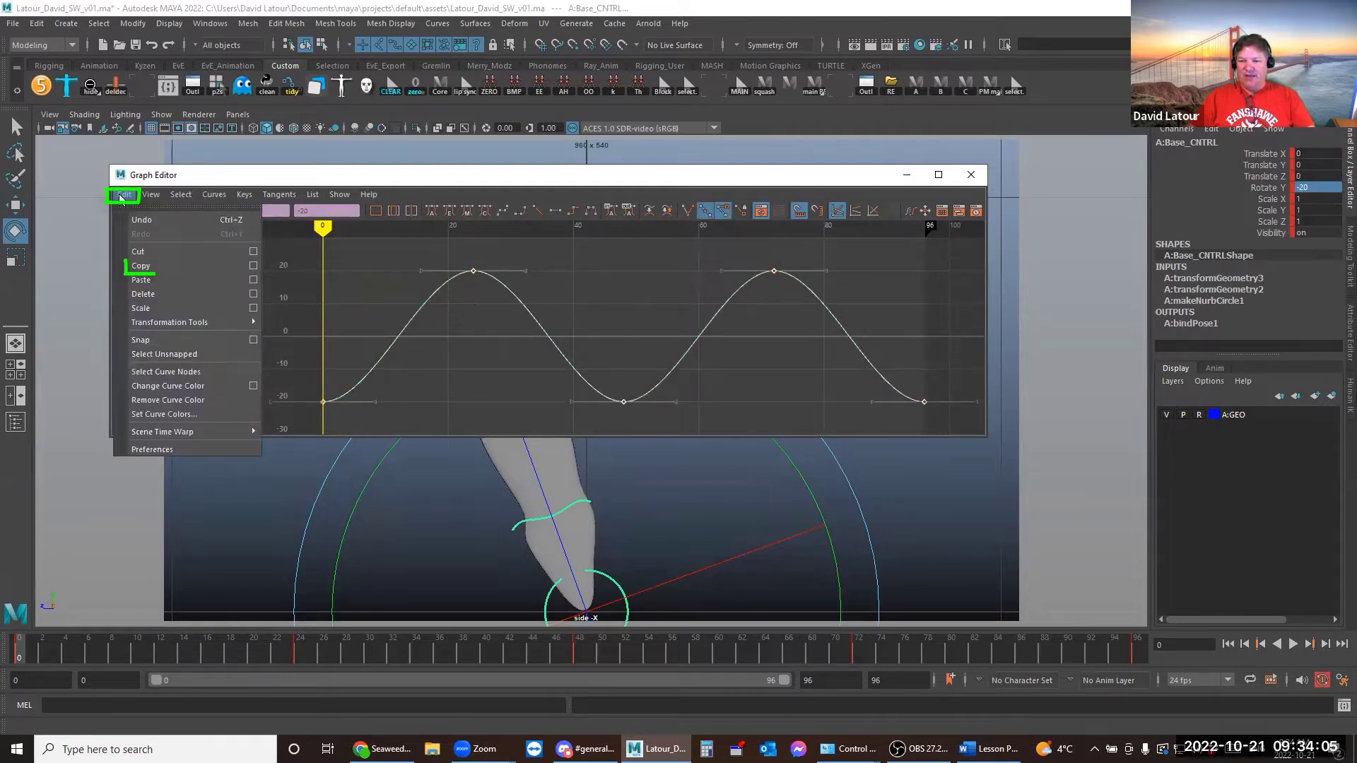
{"action": "left_click", "coordinate": [140, 268]}
{"action": "left_click", "coordinate": [438, 512]}
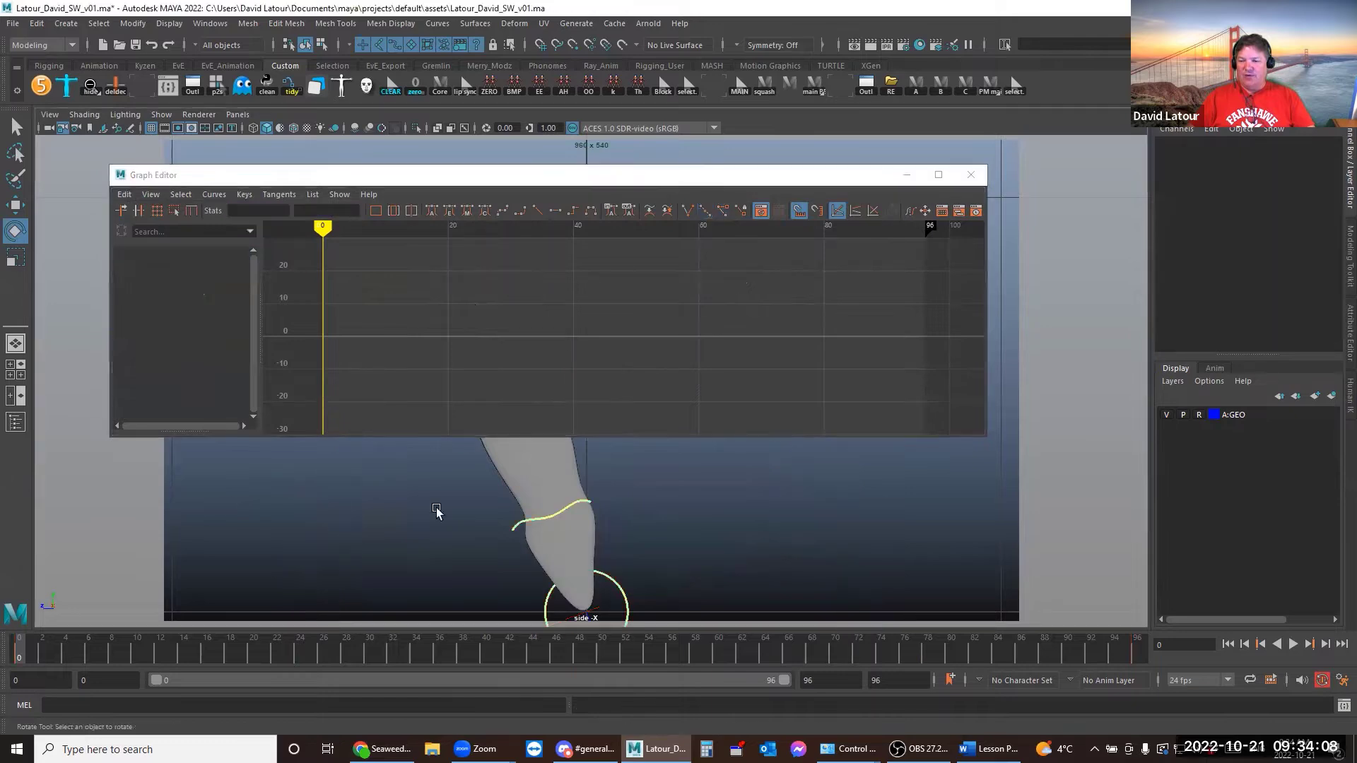
Paste the copied sway curve onto Seg1_CNTRL and play the animation to preview it
{"action": "left_click", "coordinate": [545, 515]}
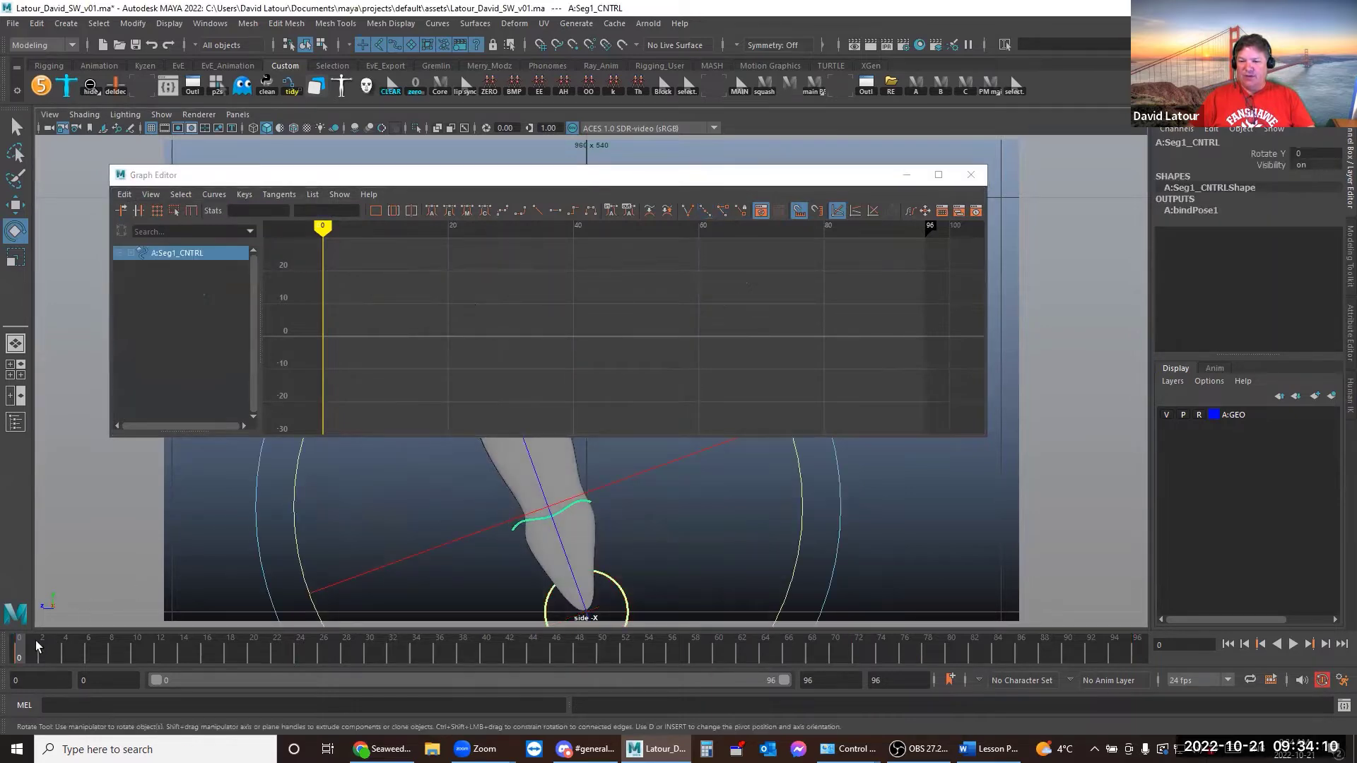
{"action": "left_click", "coordinate": [135, 199]}
{"action": "left_click", "coordinate": [140, 280]}
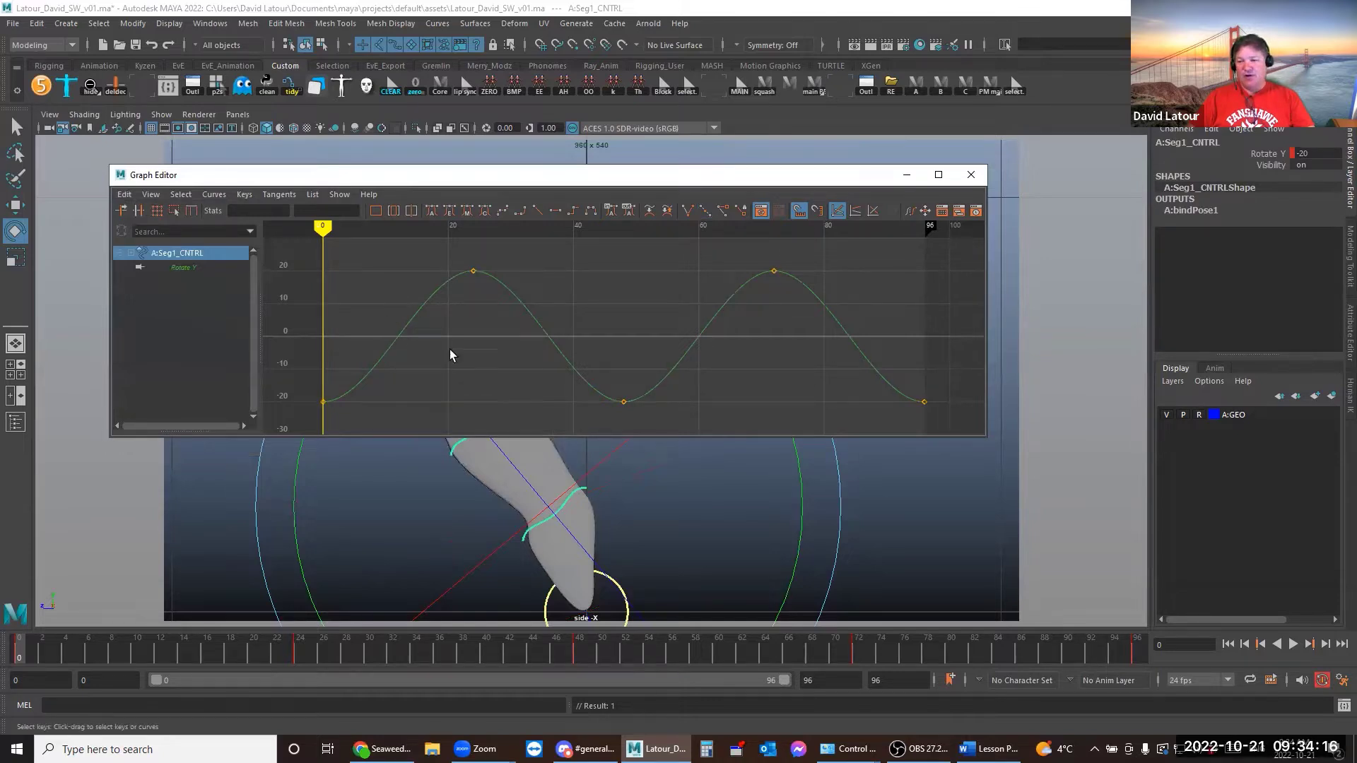
{"action": "left_click", "coordinate": [906, 175]}
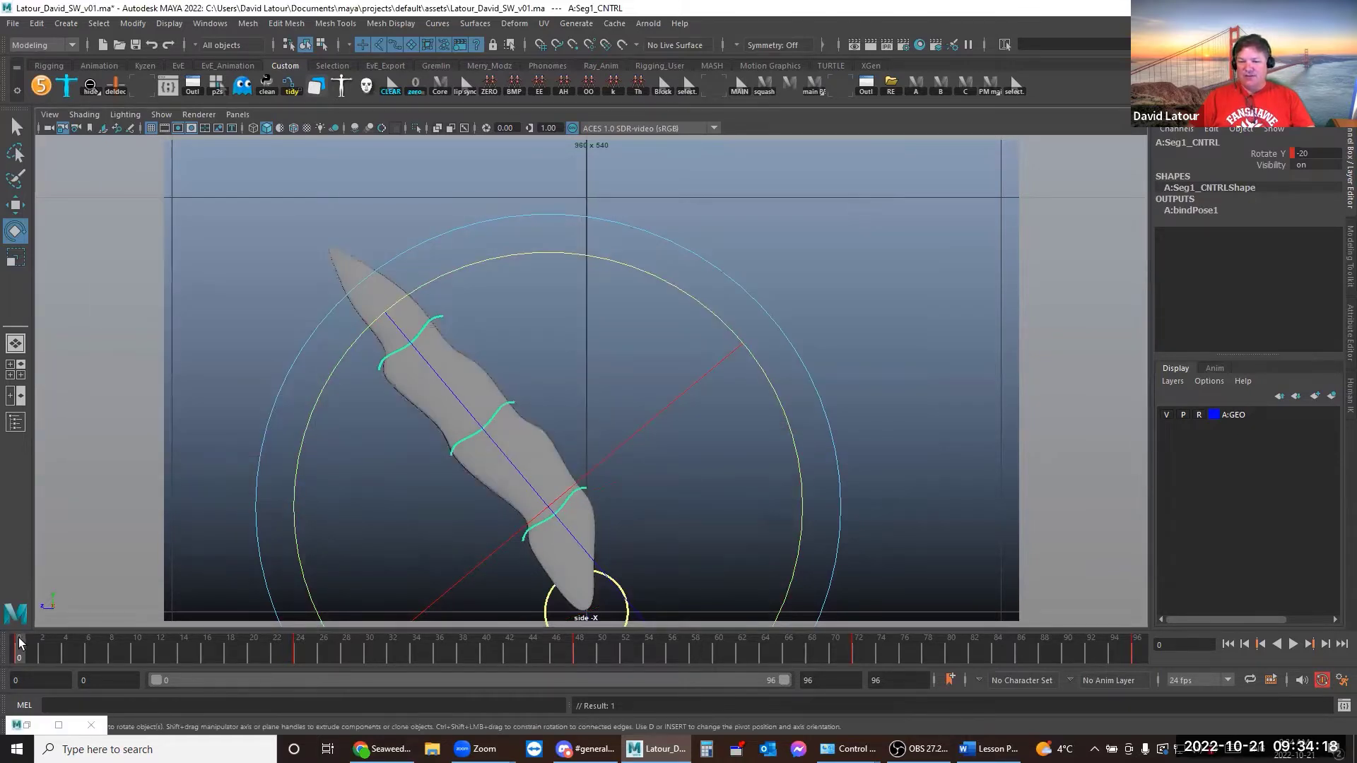
{"action": "key", "text": "alt+v"}
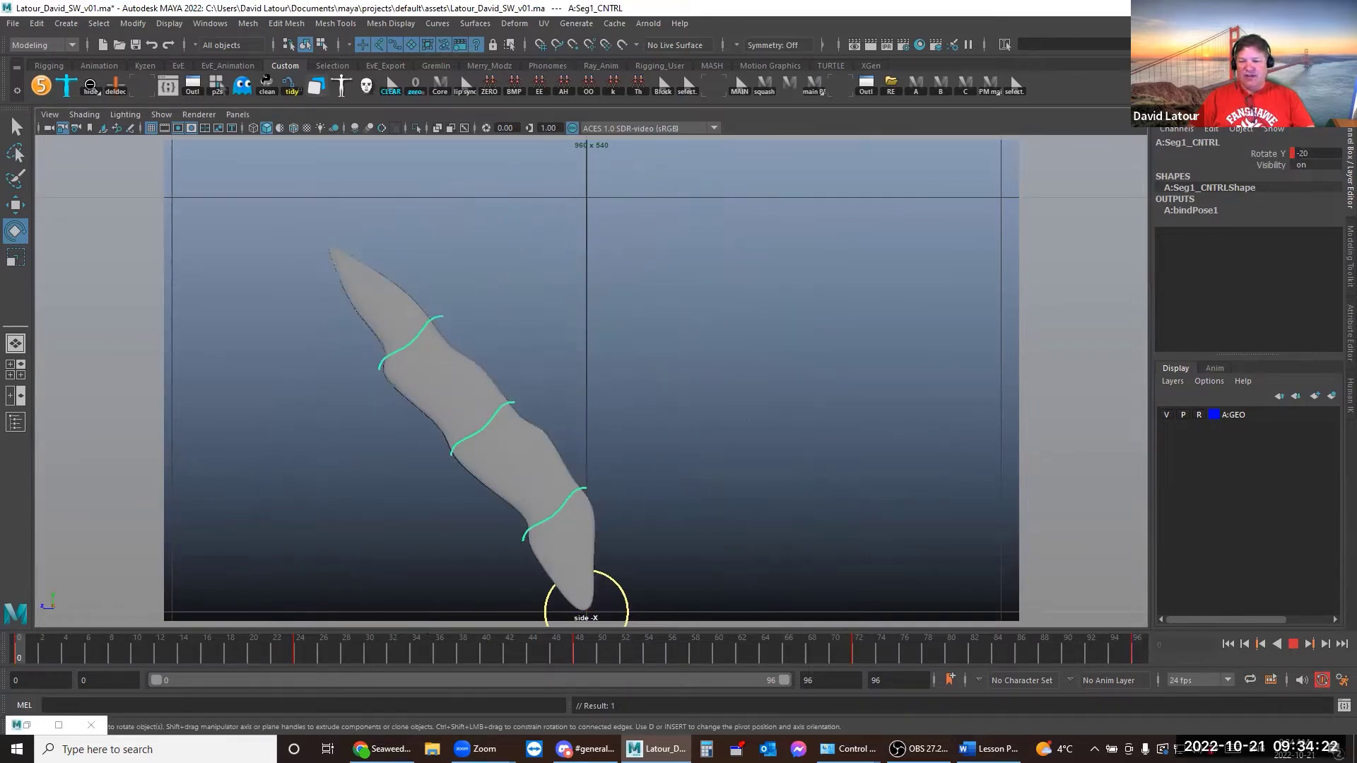
{"action": "key", "text": "alt+v"}
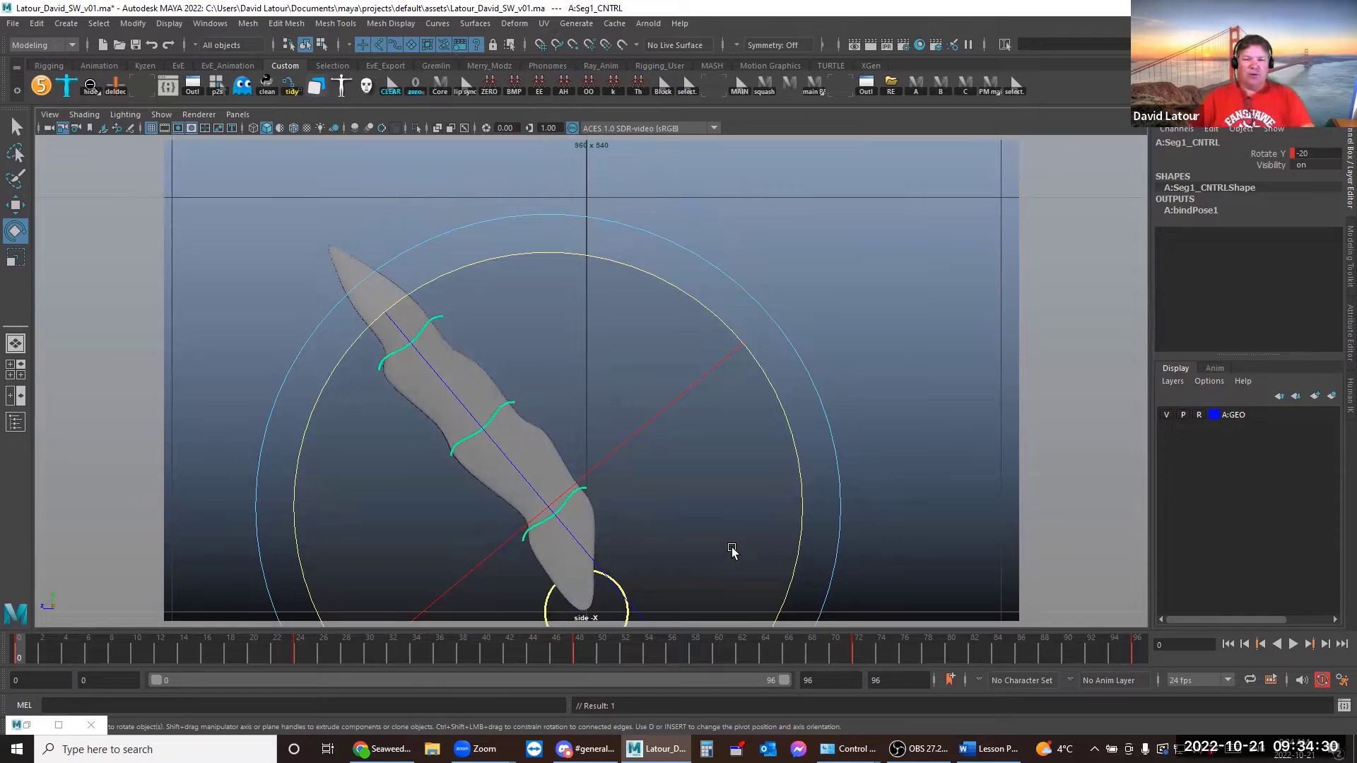
Restore the Graph Editor as a smaller floating window and clear the selection
{"action": "left_click", "coordinate": [50, 725]}
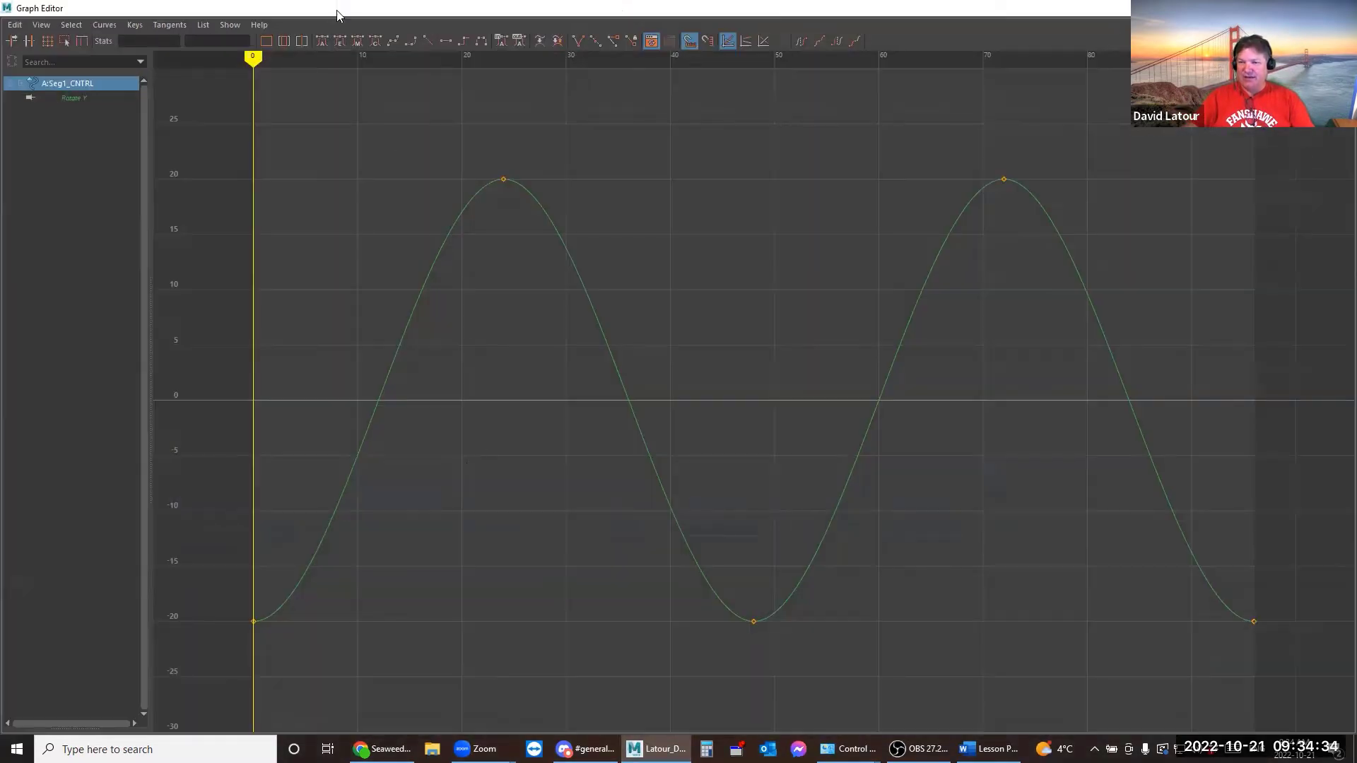
{"action": "double_click", "coordinate": [338, 10]}
{"action": "left_click", "coordinate": [626, 563]}
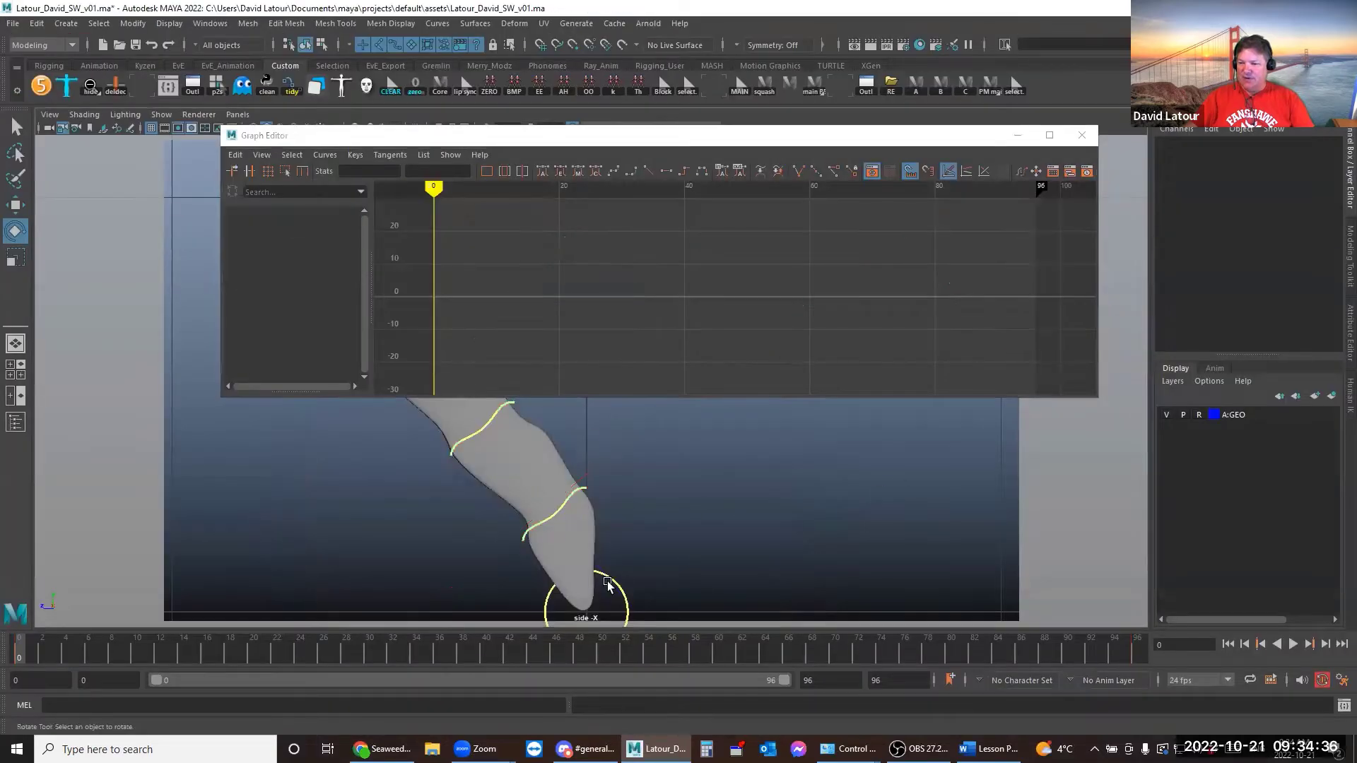
Load Base_CNTRL and Seg1_CNTRL with Sync Selection on, showing both Rotate Y curves
{"action": "left_click", "coordinate": [611, 584]}
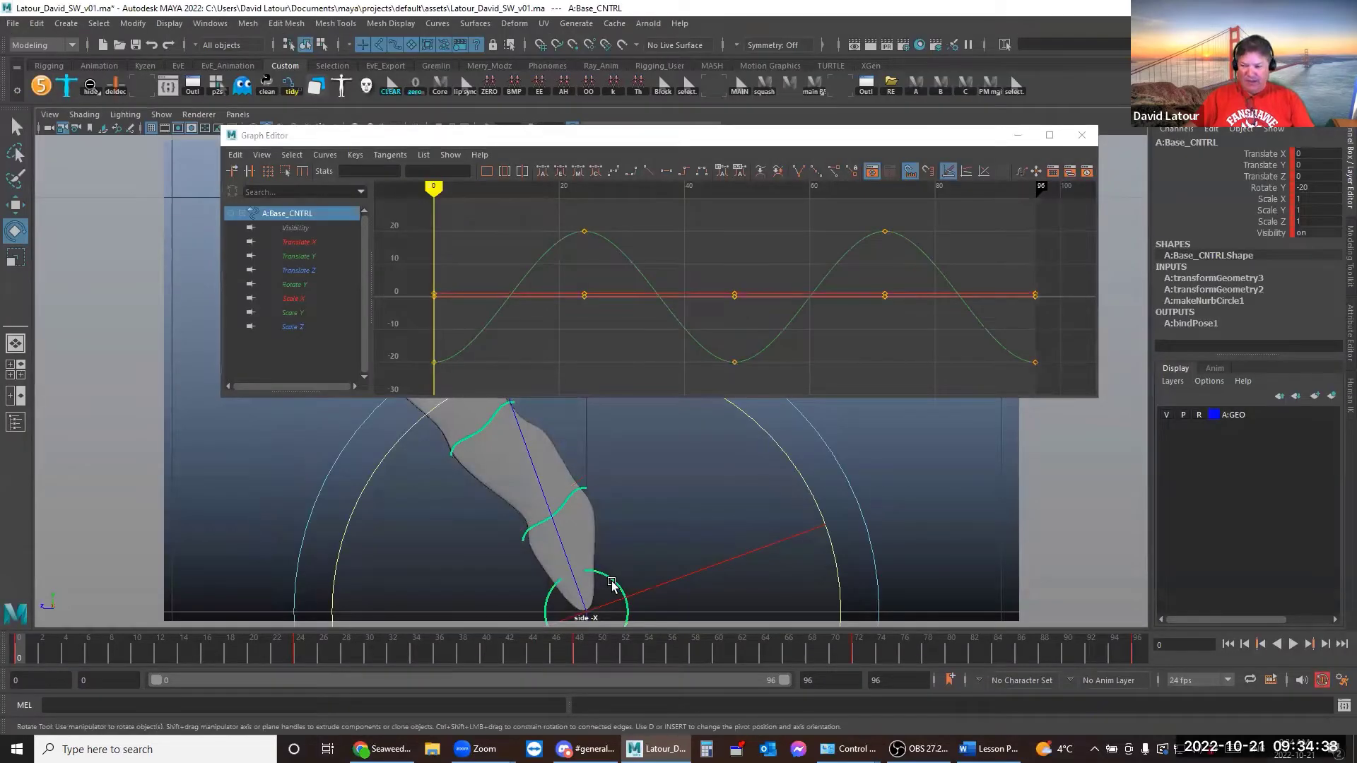
{"action": "key", "text": "q"}
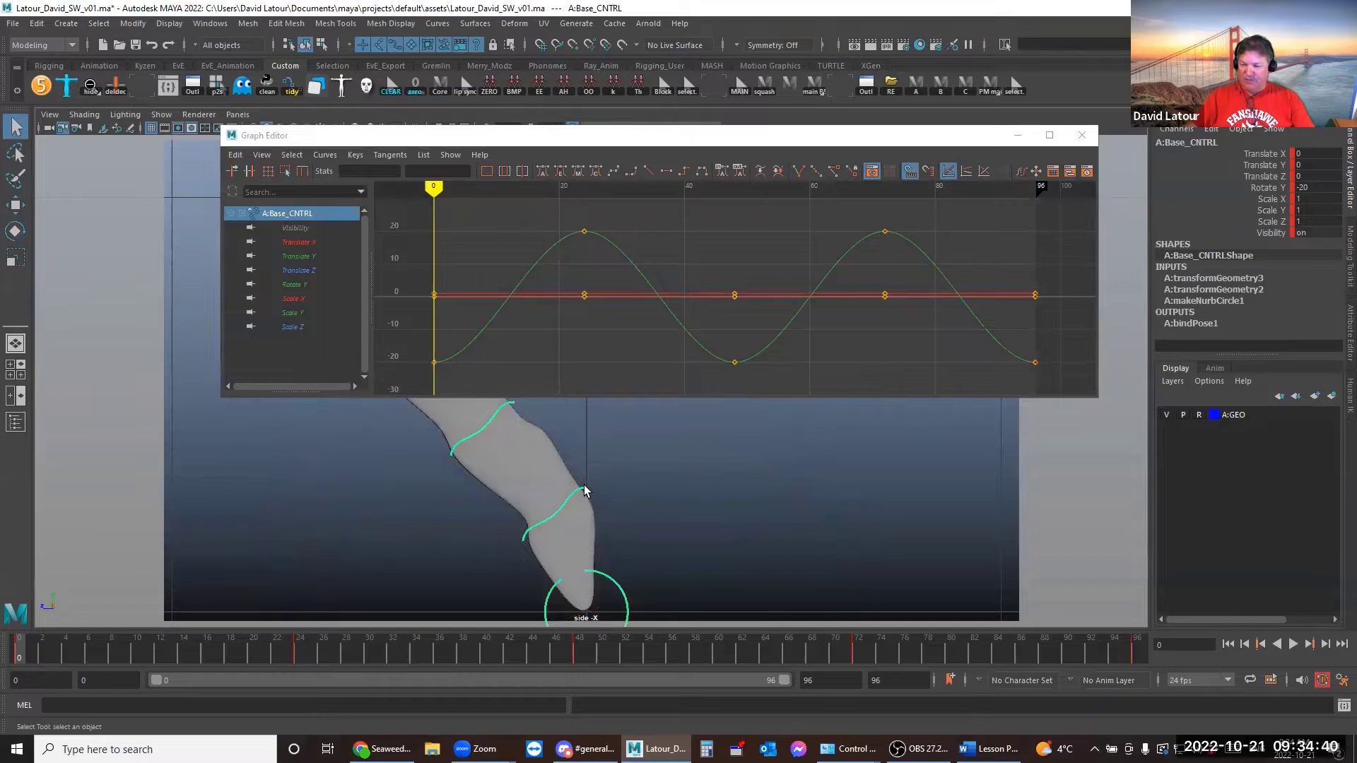
{"action": "left_click", "coordinate": [584, 490], "text": "shift"}
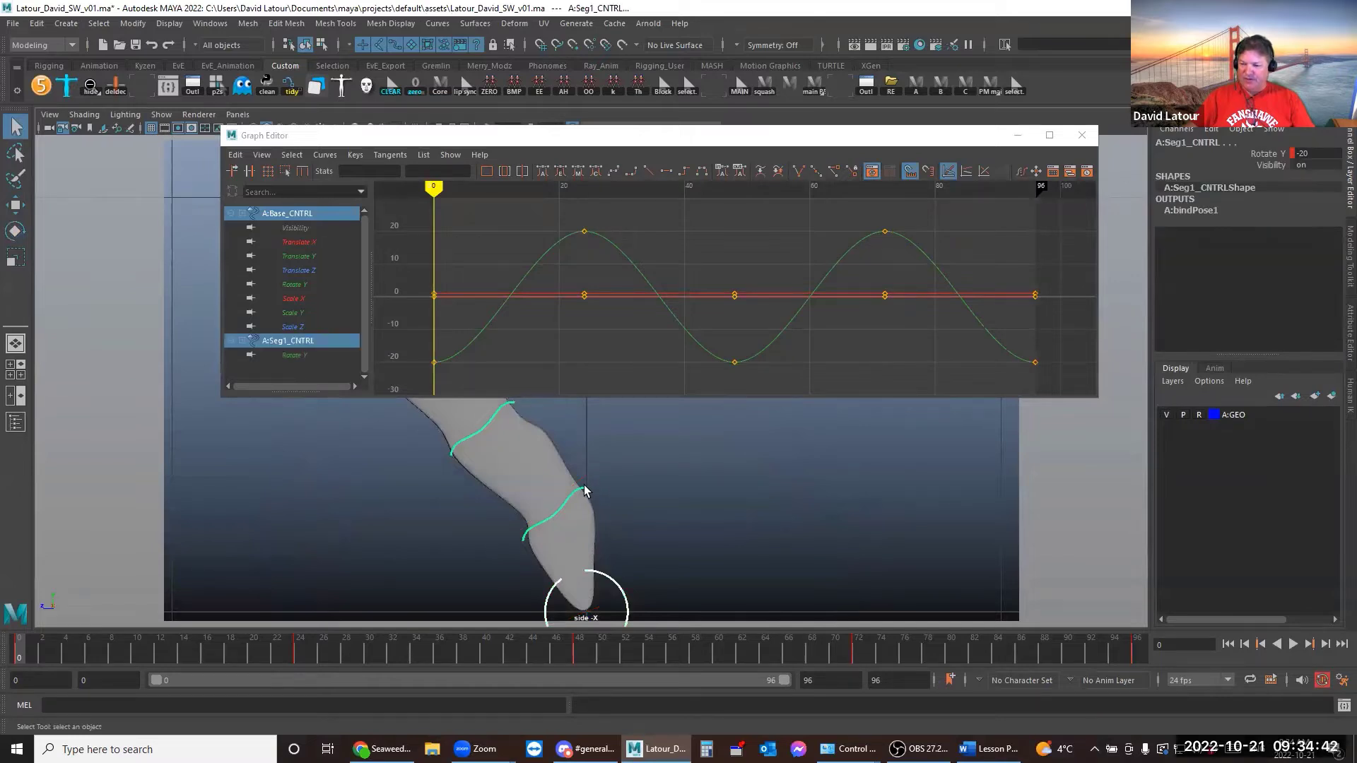
{"action": "left_click", "coordinate": [1261, 154]}
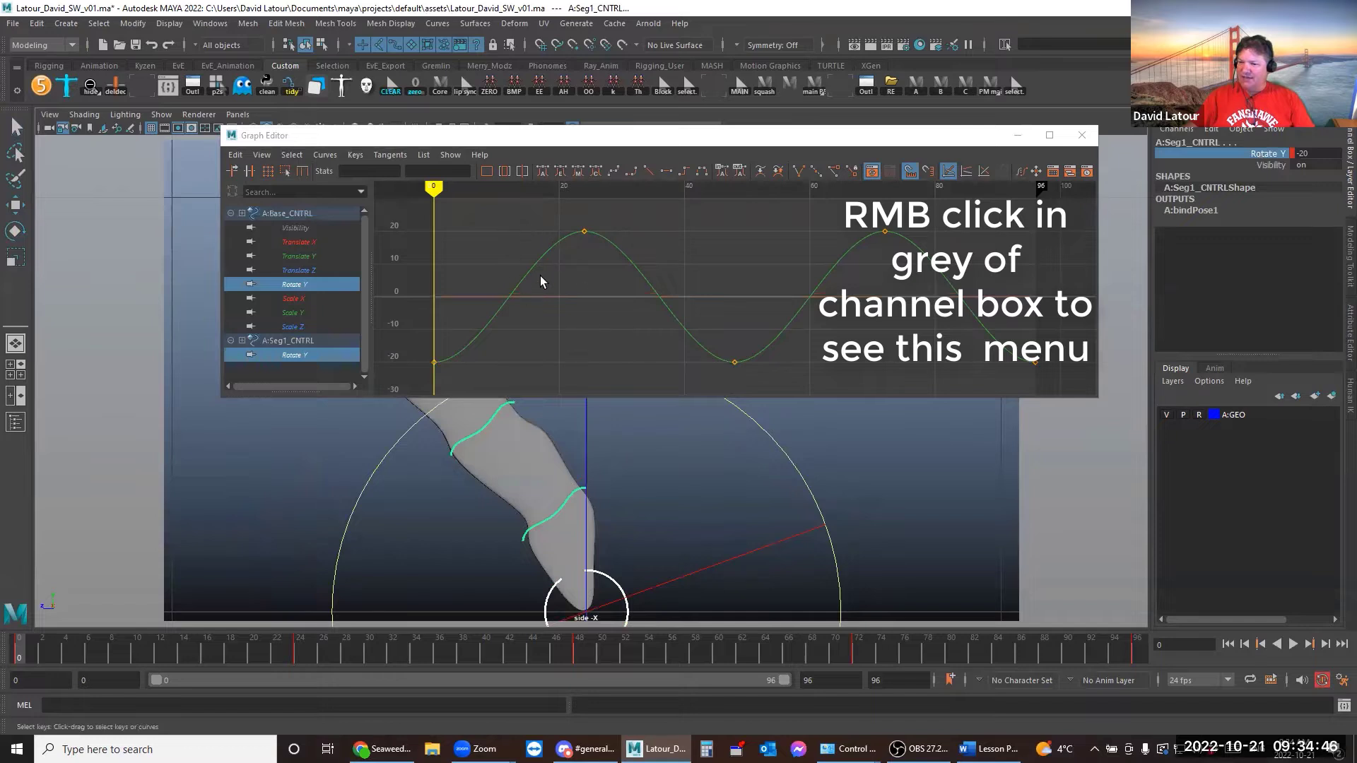
{"action": "right_click", "coordinate": [1185, 158]}
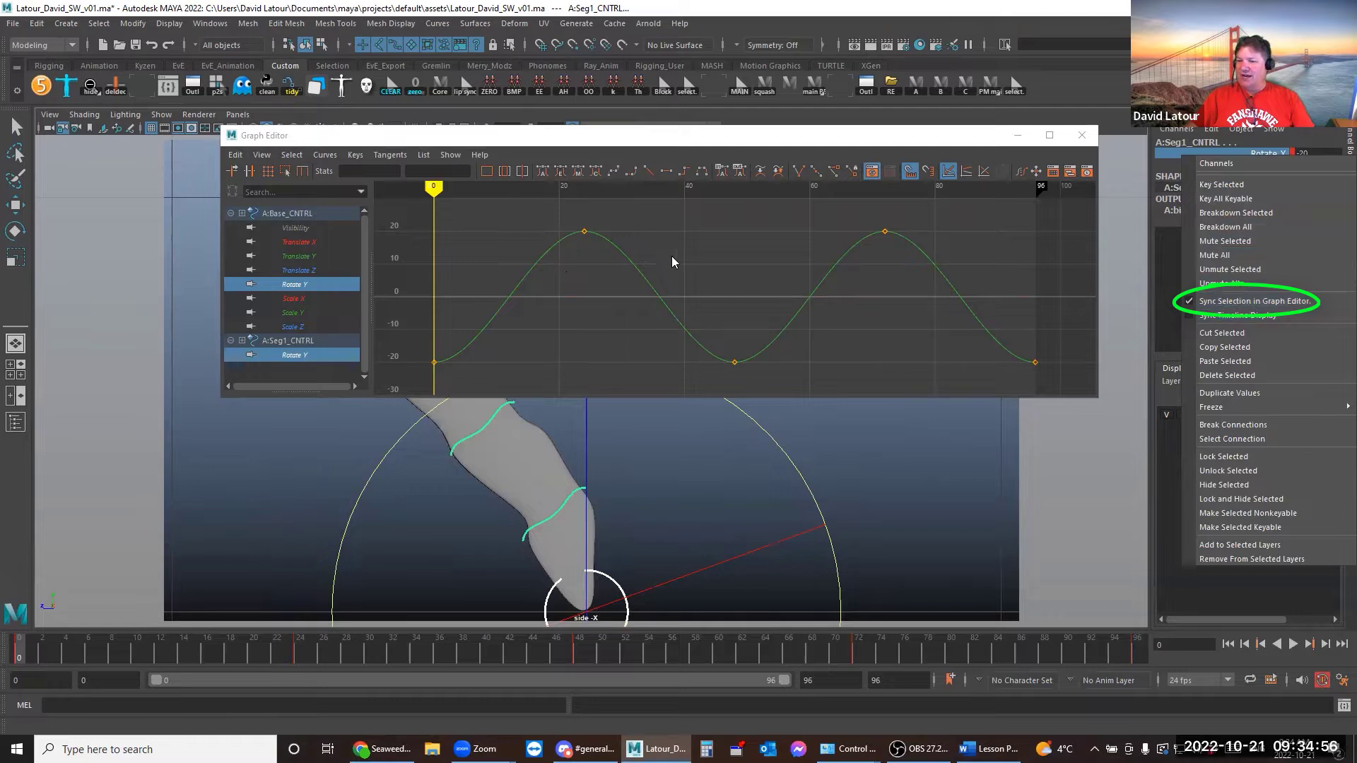
{"action": "left_click", "coordinate": [297, 284]}
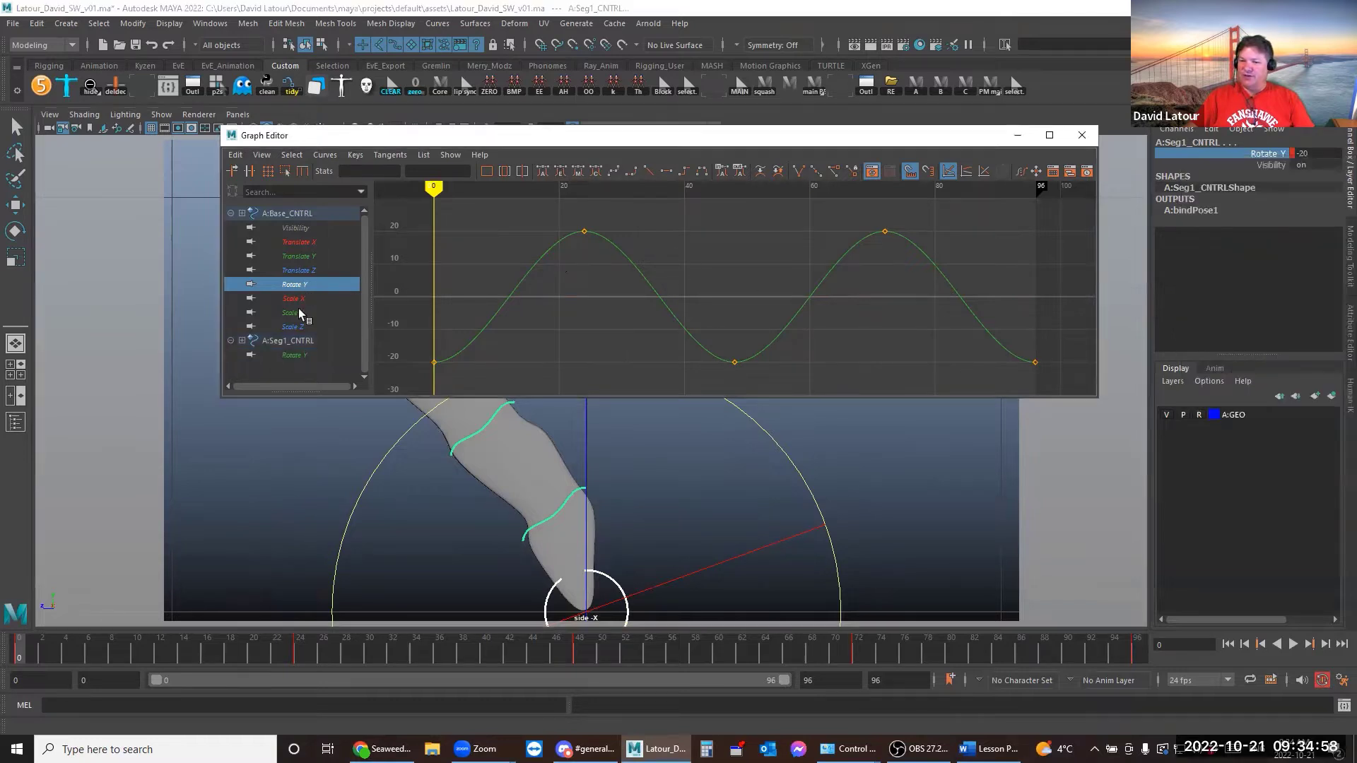
{"action": "left_click", "coordinate": [295, 354], "text": "shift"}
{"action": "left_click", "coordinate": [294, 355]}
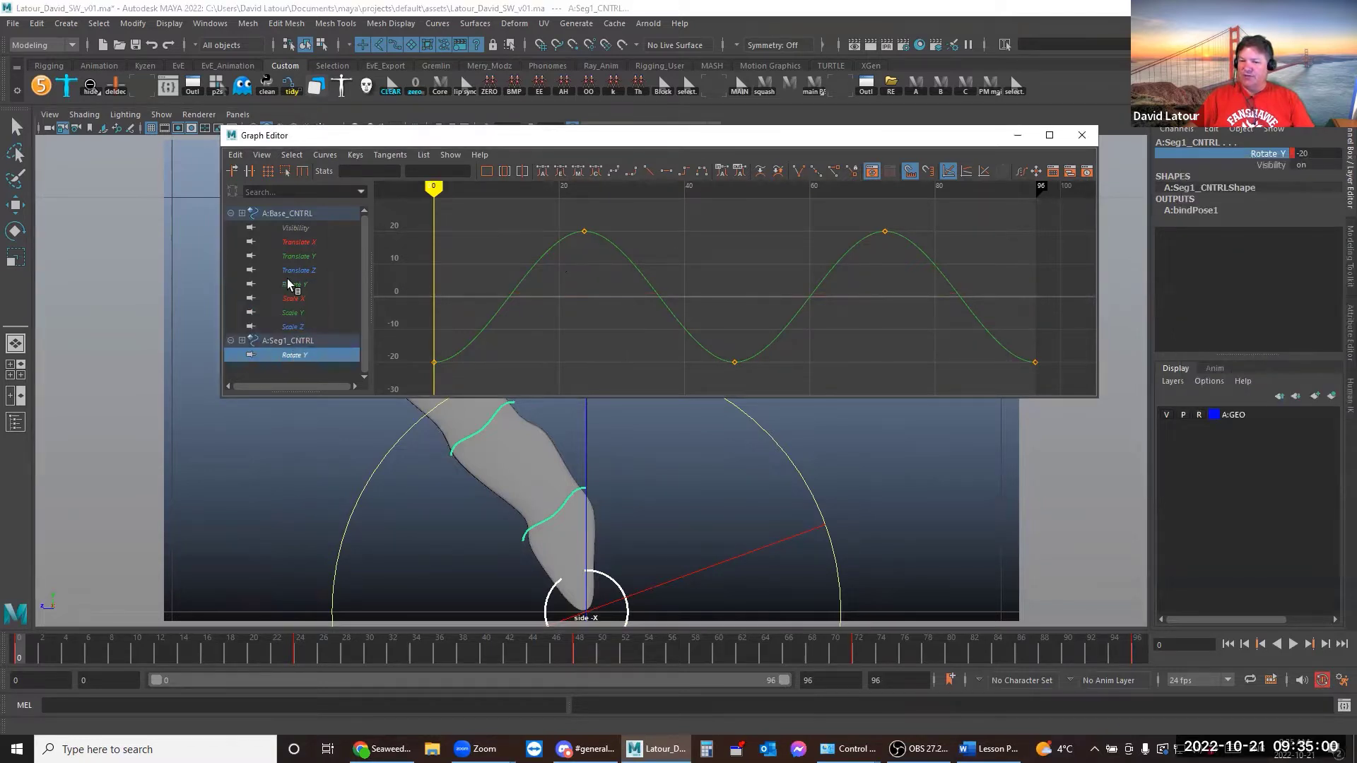
{"action": "left_click", "coordinate": [301, 284], "text": "ctrl"}
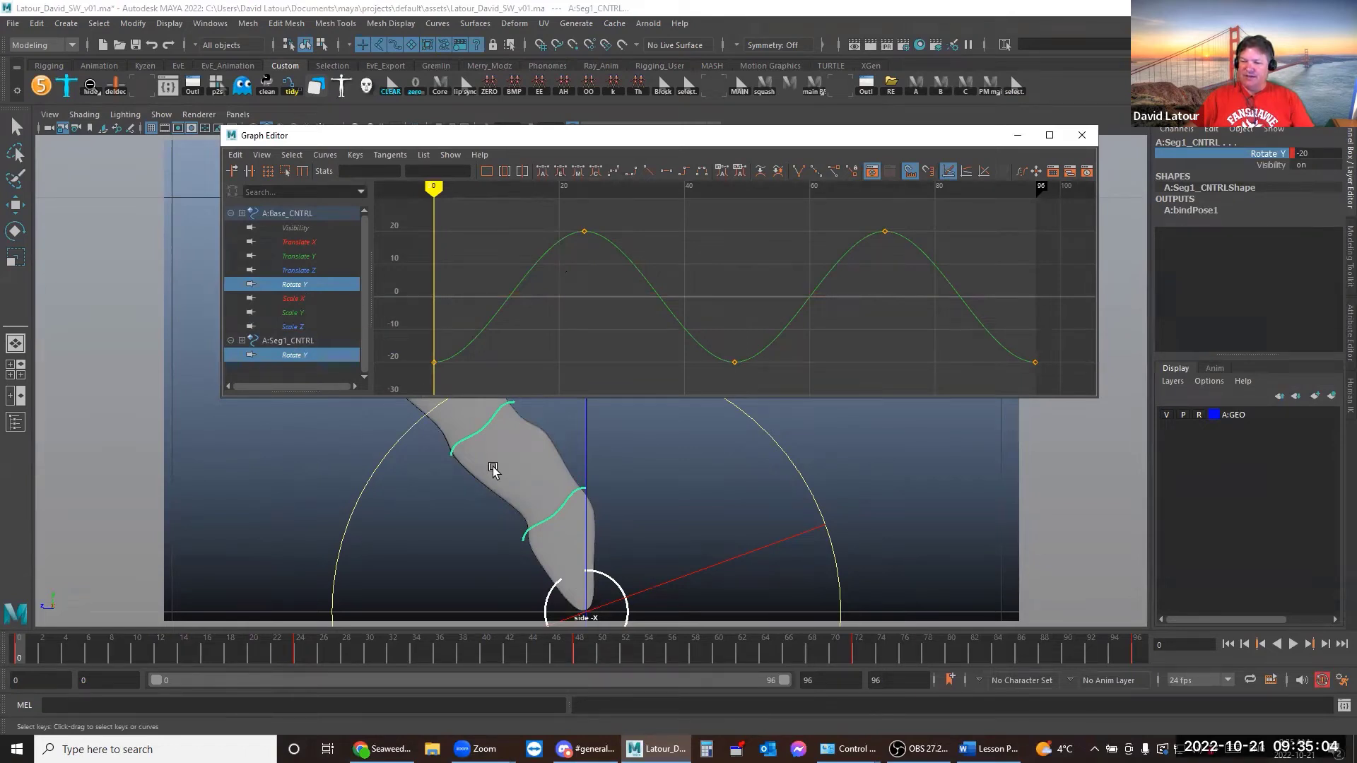
End the playback range at 48 and slide Seg1_CNTRL's Rotate Y curve 15 frames later
{"action": "left_click", "coordinate": [953, 510]}
{"action": "left_click", "coordinate": [584, 488]}
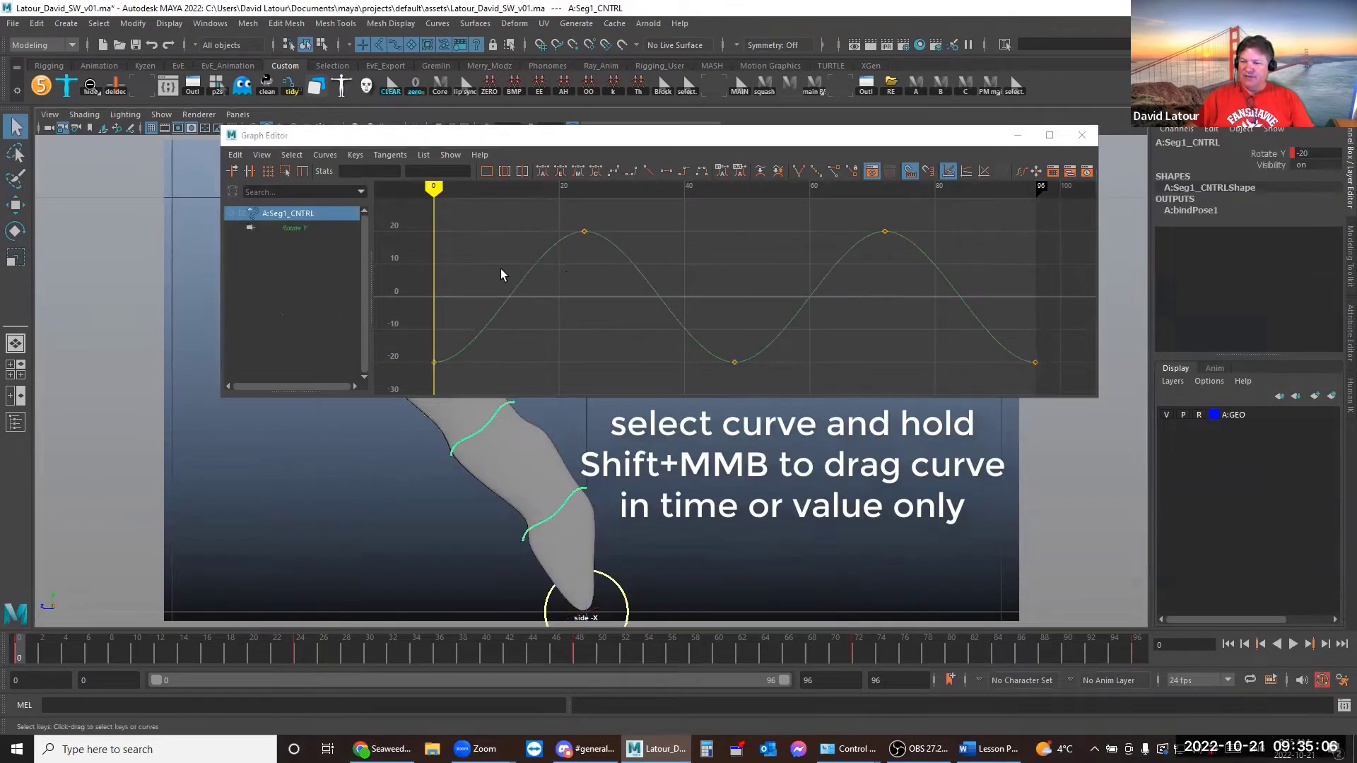
{"action": "left_click", "coordinate": [675, 338]}
{"action": "middle_click_drag", "start_coordinate": [862, 338], "coordinate": [568, 332], "text": "shift"}
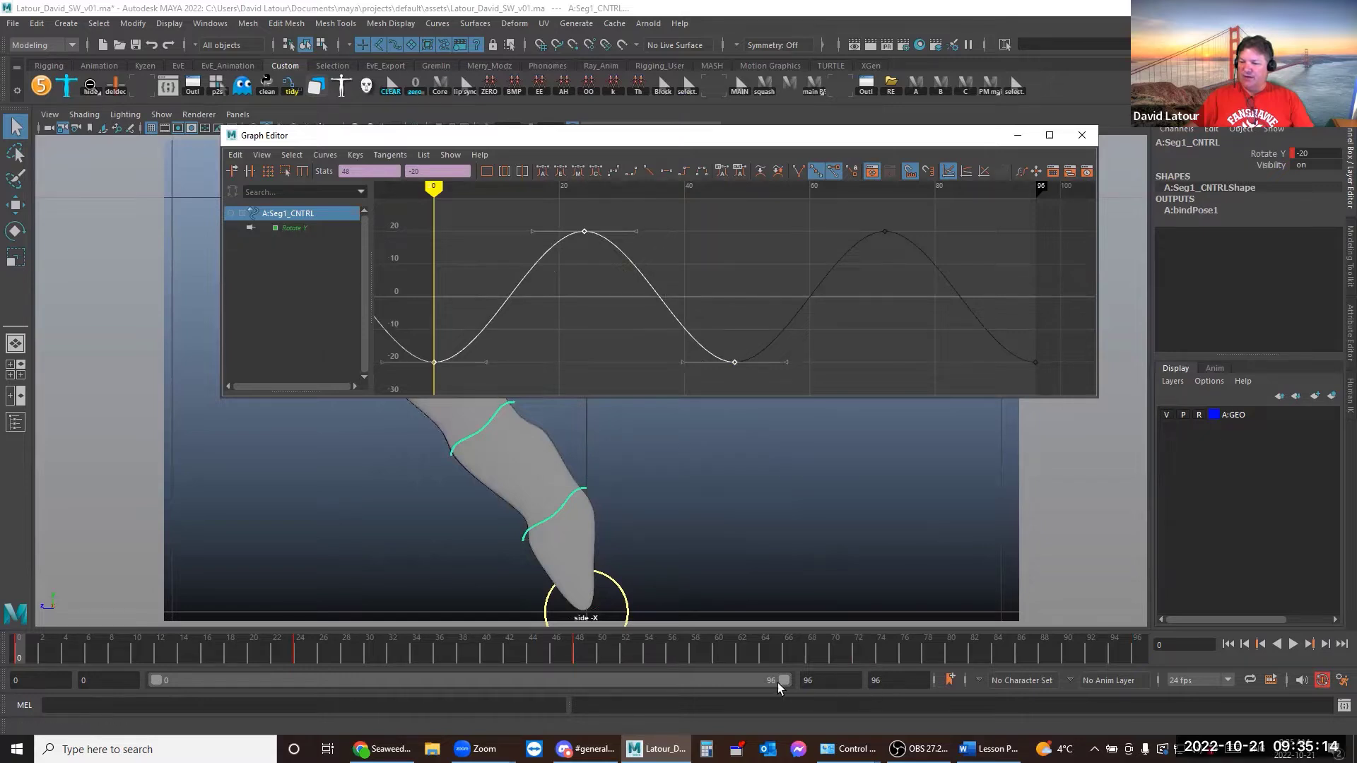
{"action": "mouse_move", "coordinate": [783, 680]}
{"action": "left_mouse_down"}
{"action": "mouse_move", "coordinate": [435, 686]}
{"action": "mouse_move", "coordinate": [470, 683]}
{"action": "left_mouse_up"}
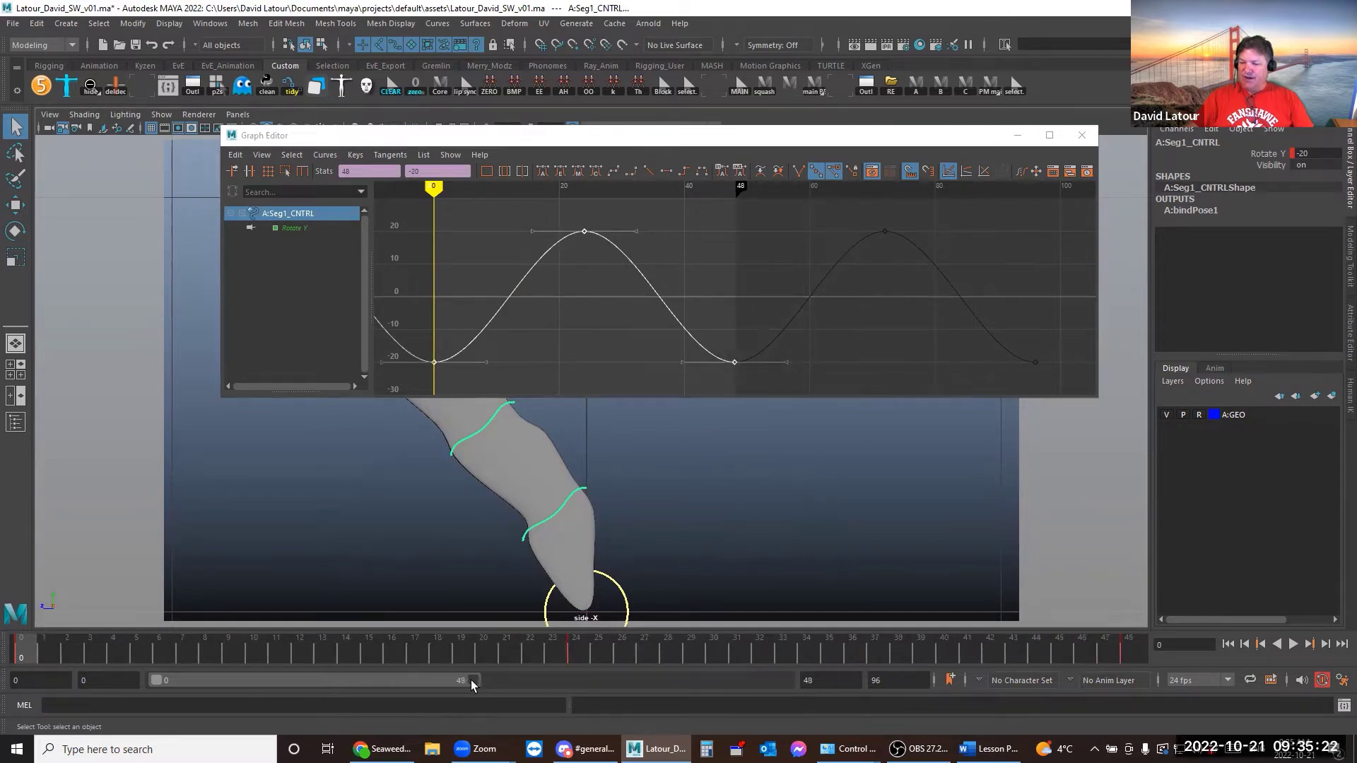
{"action": "left_click_drag", "start_coordinate": [21, 649], "coordinate": [1124, 650]}
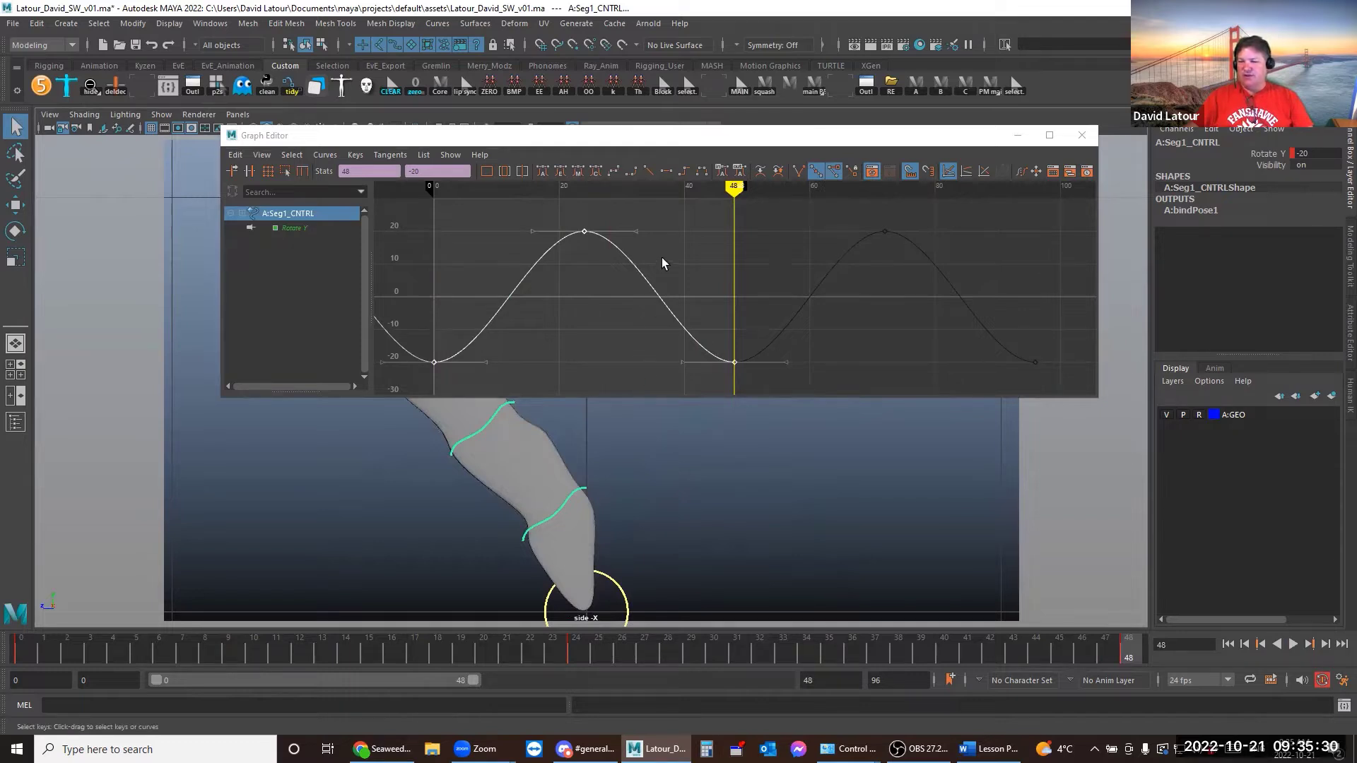
{"action": "key", "text": "alt+shift+v"}
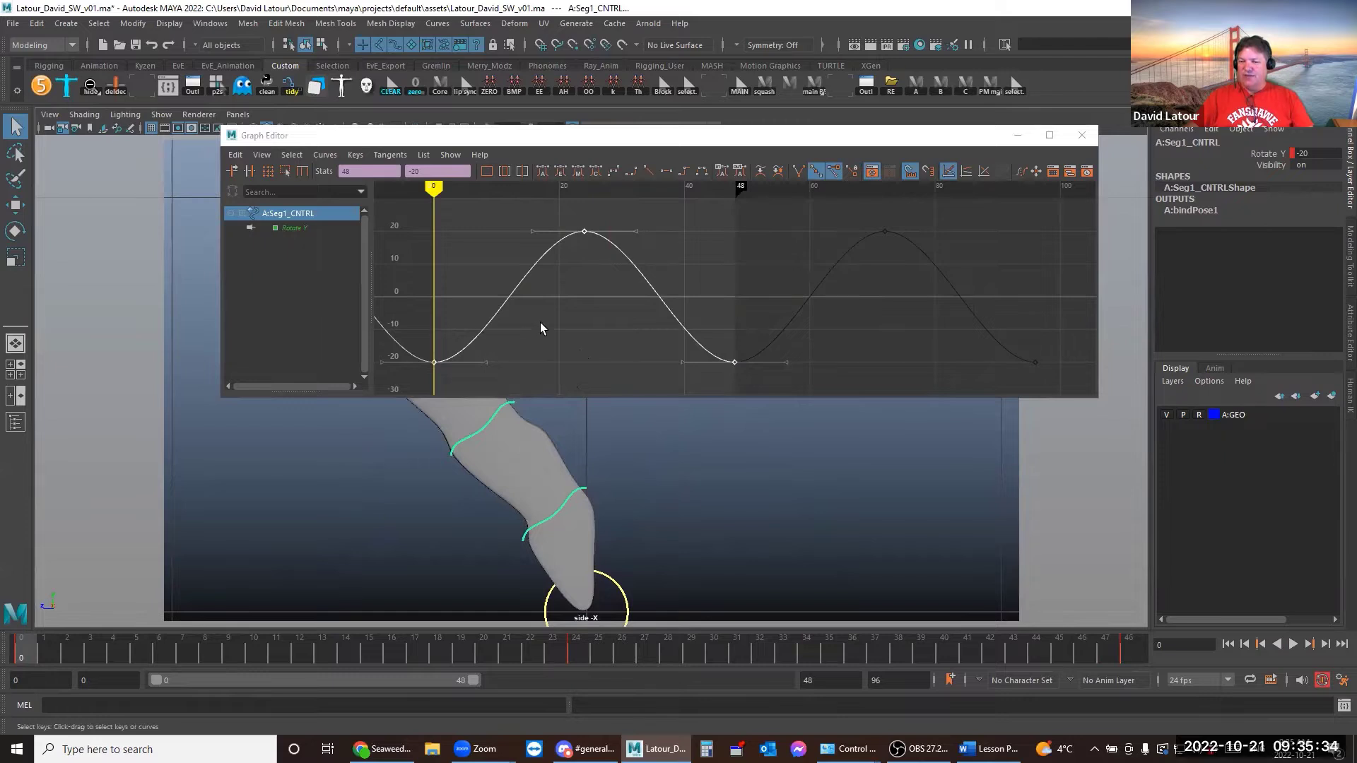
{"action": "middle_click_drag", "start_coordinate": [545, 321], "coordinate": [646, 323], "text": "shift"}
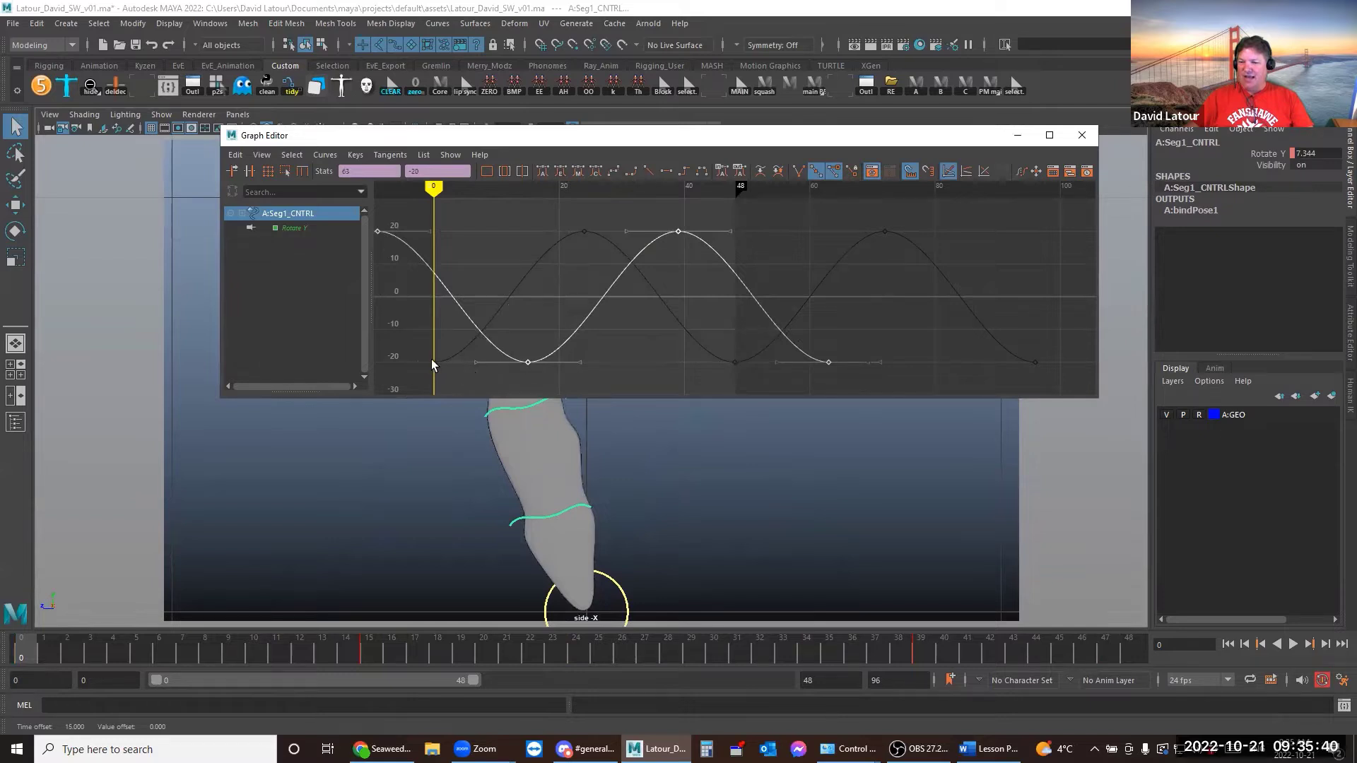
Preview the offset sway, pan the curve view, and select Seg2_CNTRL
{"action": "left_click_drag", "start_coordinate": [33, 646], "coordinate": [1161, 684]}
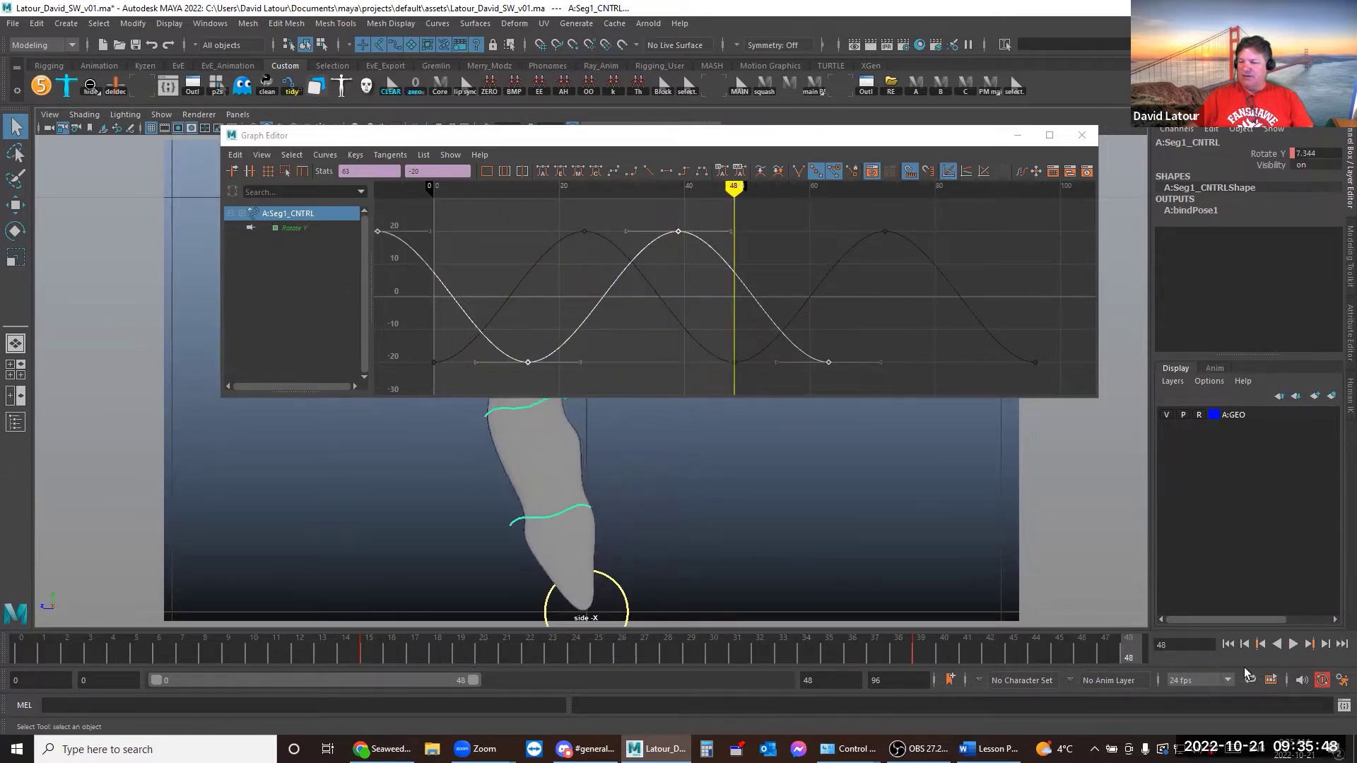
{"action": "left_click", "coordinate": [1291, 645]}
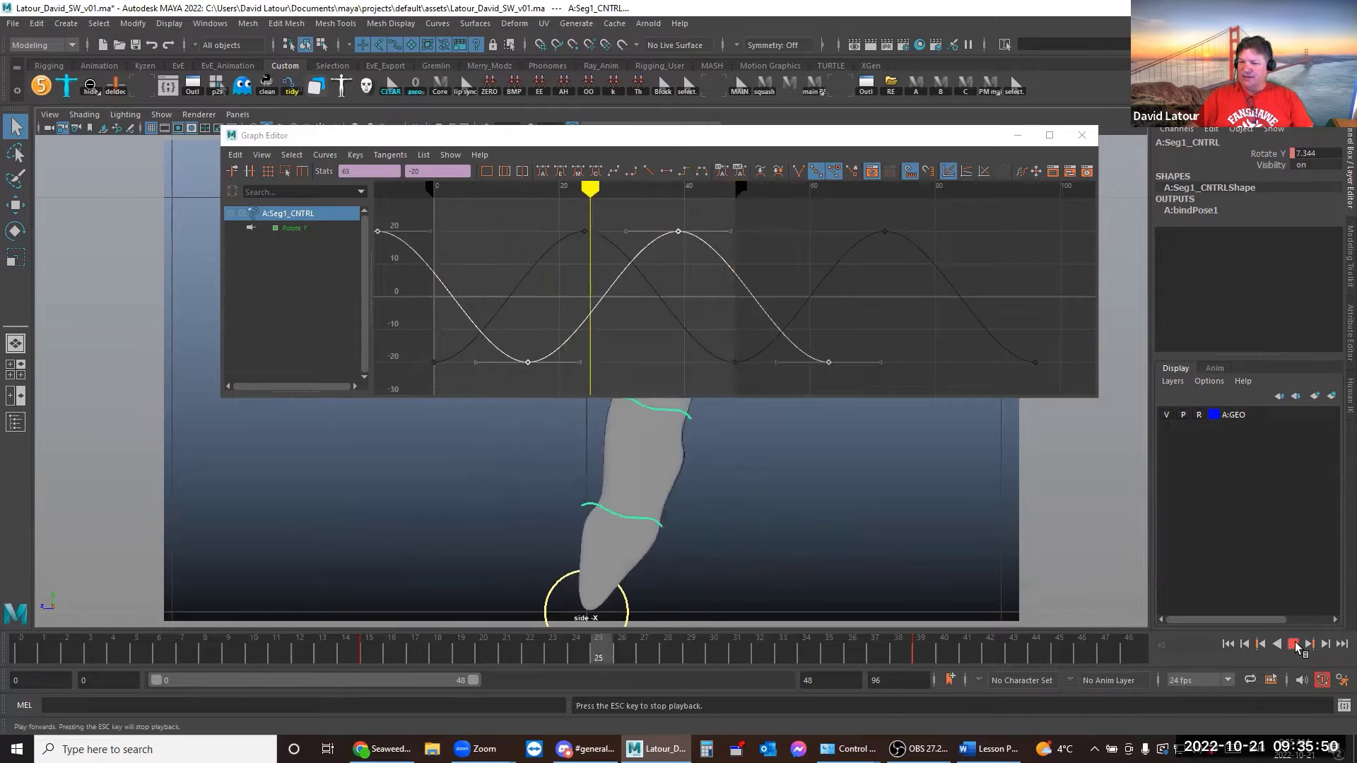
{"action": "left_click", "coordinate": [28, 650]}
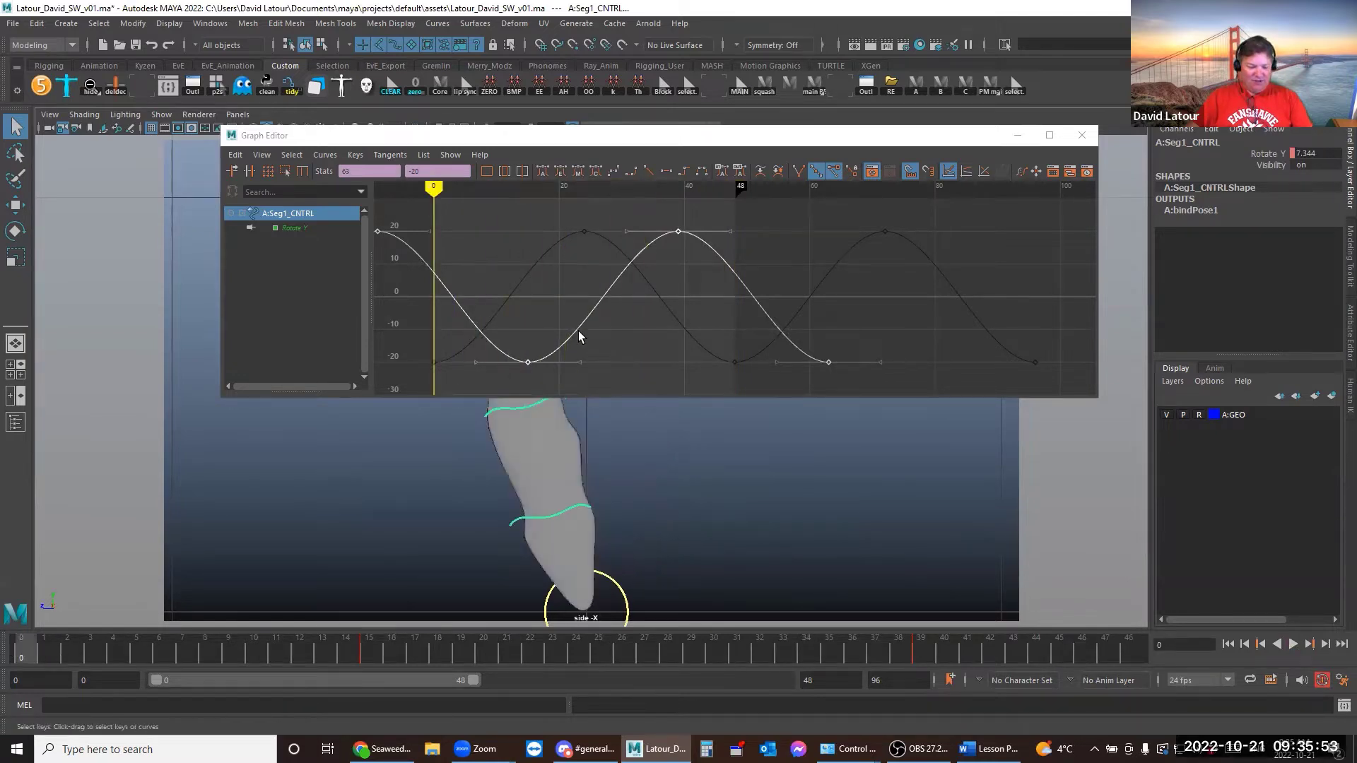
{"action": "middle_click_drag", "start_coordinate": [603, 316], "coordinate": [711, 341], "text": "alt"}
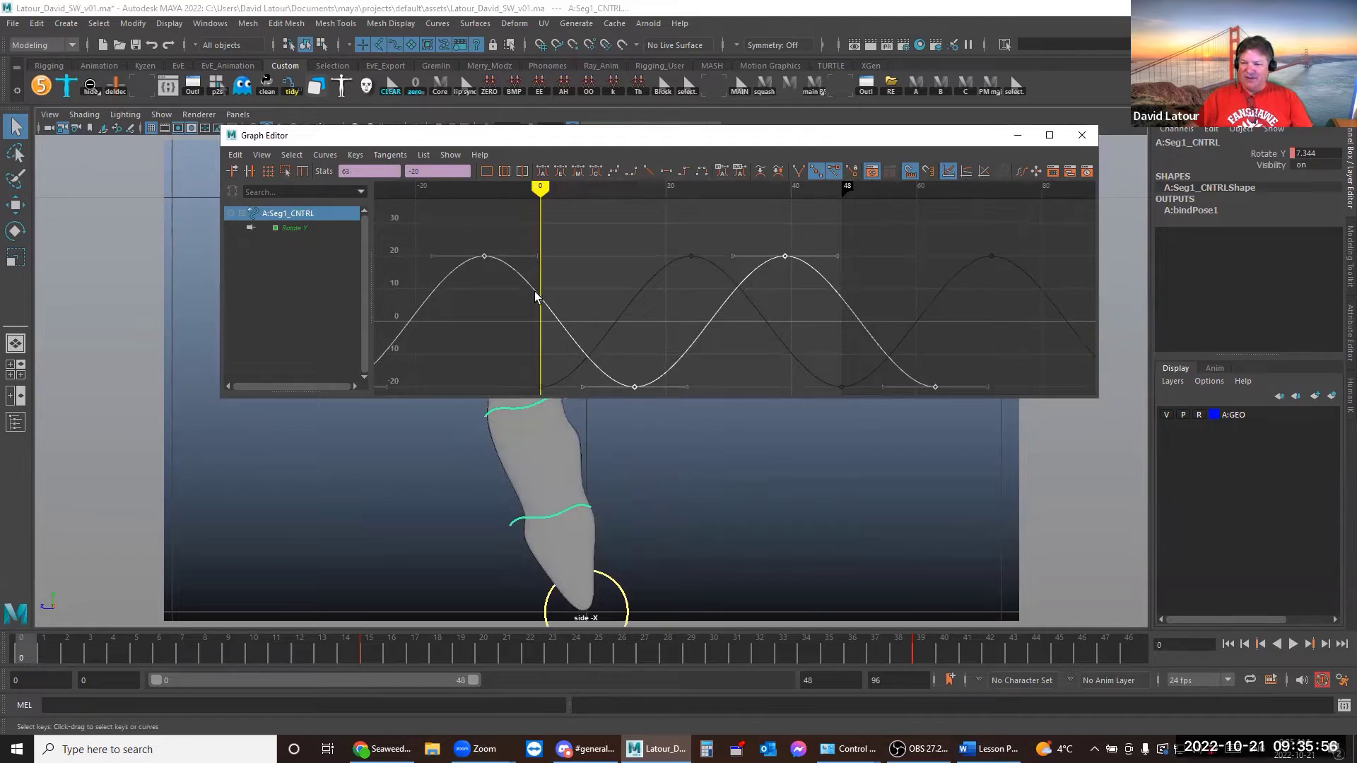
{"action": "left_click_drag", "start_coordinate": [516, 257], "coordinate": [588, 339]}
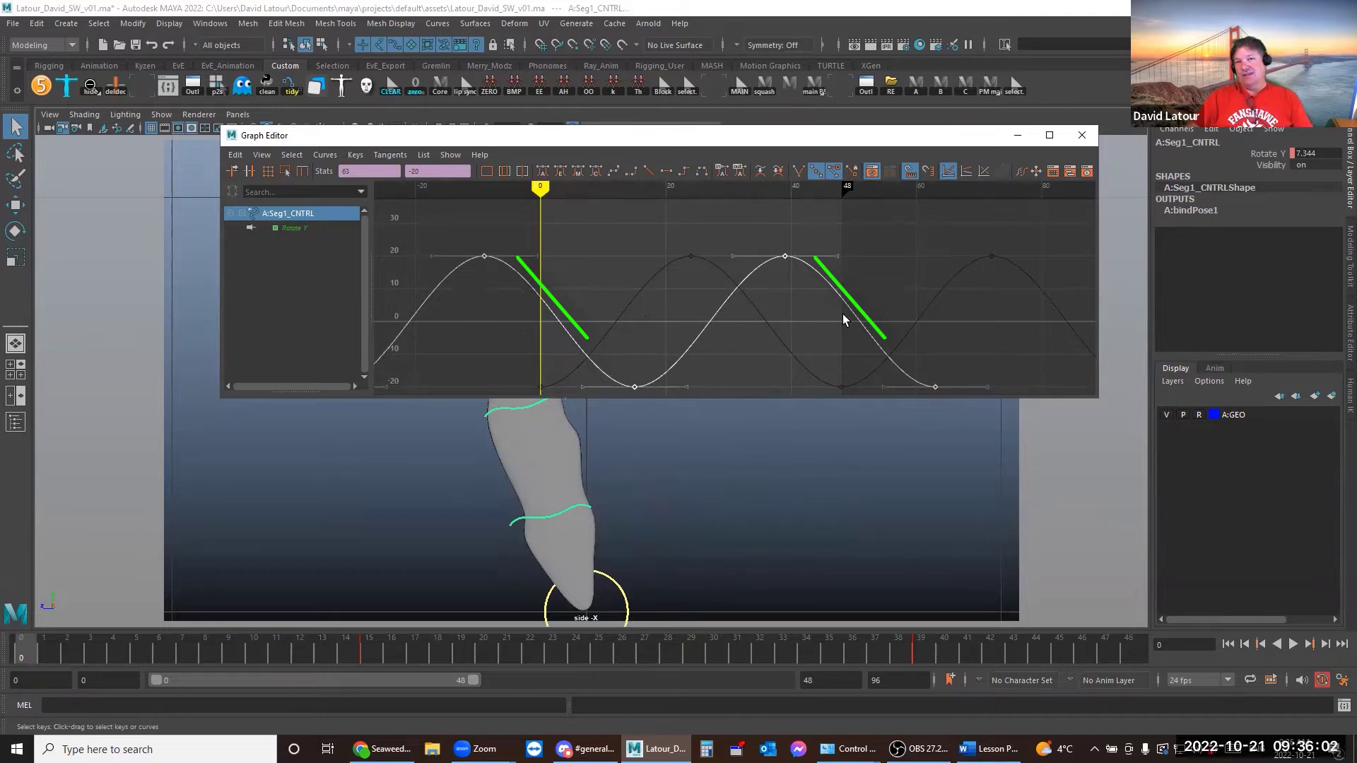
{"action": "key", "text": "Escape"}
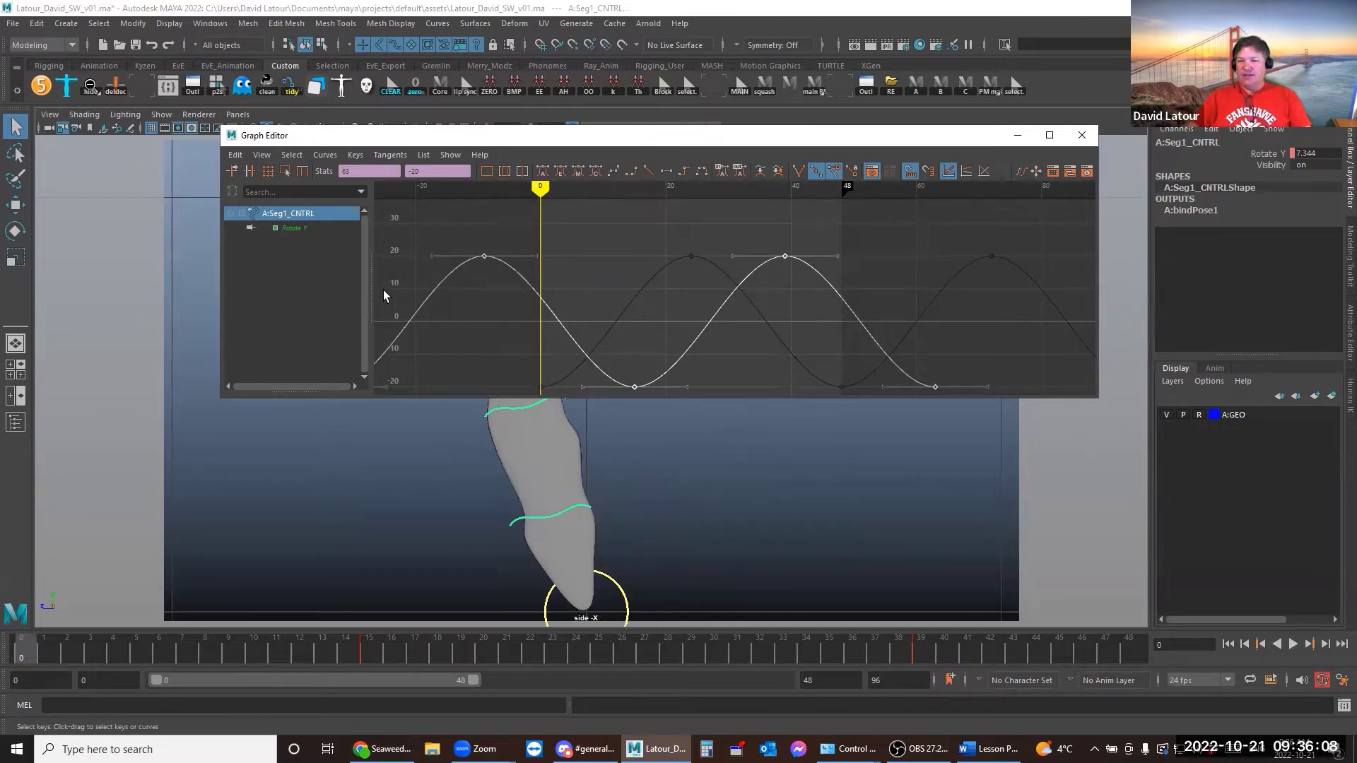
{"action": "left_click", "coordinate": [515, 406]}
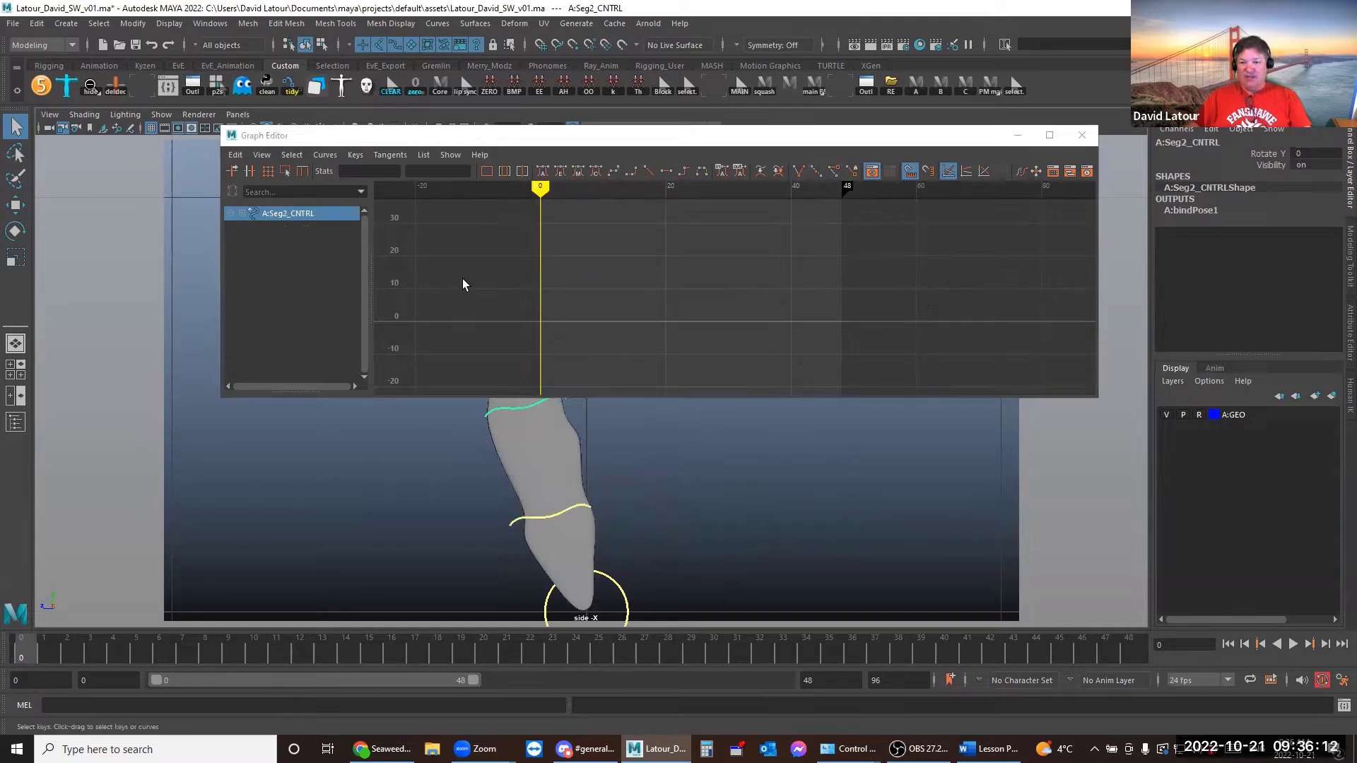
Paste the sway curve onto Seg2_CNTRL and shift its keys 48 frames earlier
{"action": "left_click", "coordinate": [236, 155]}
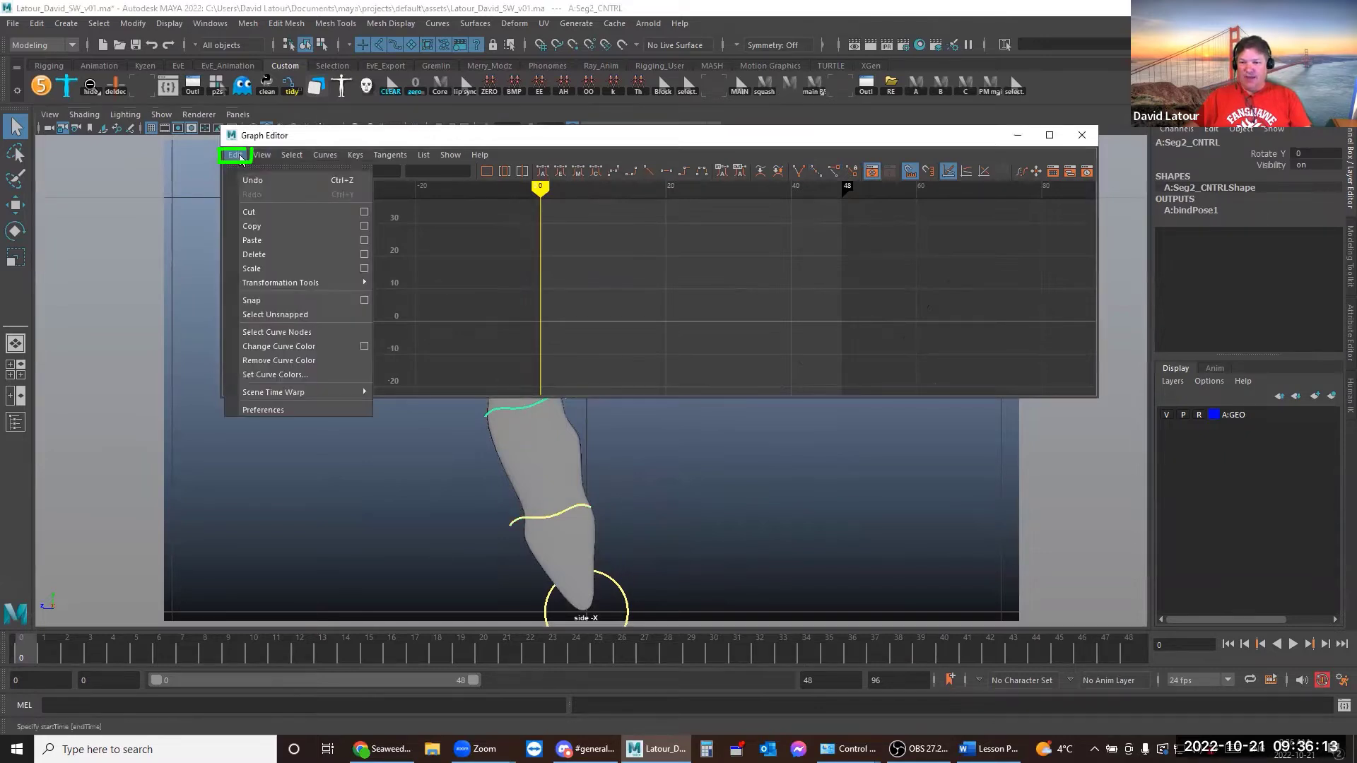
{"action": "left_click", "coordinate": [268, 241]}
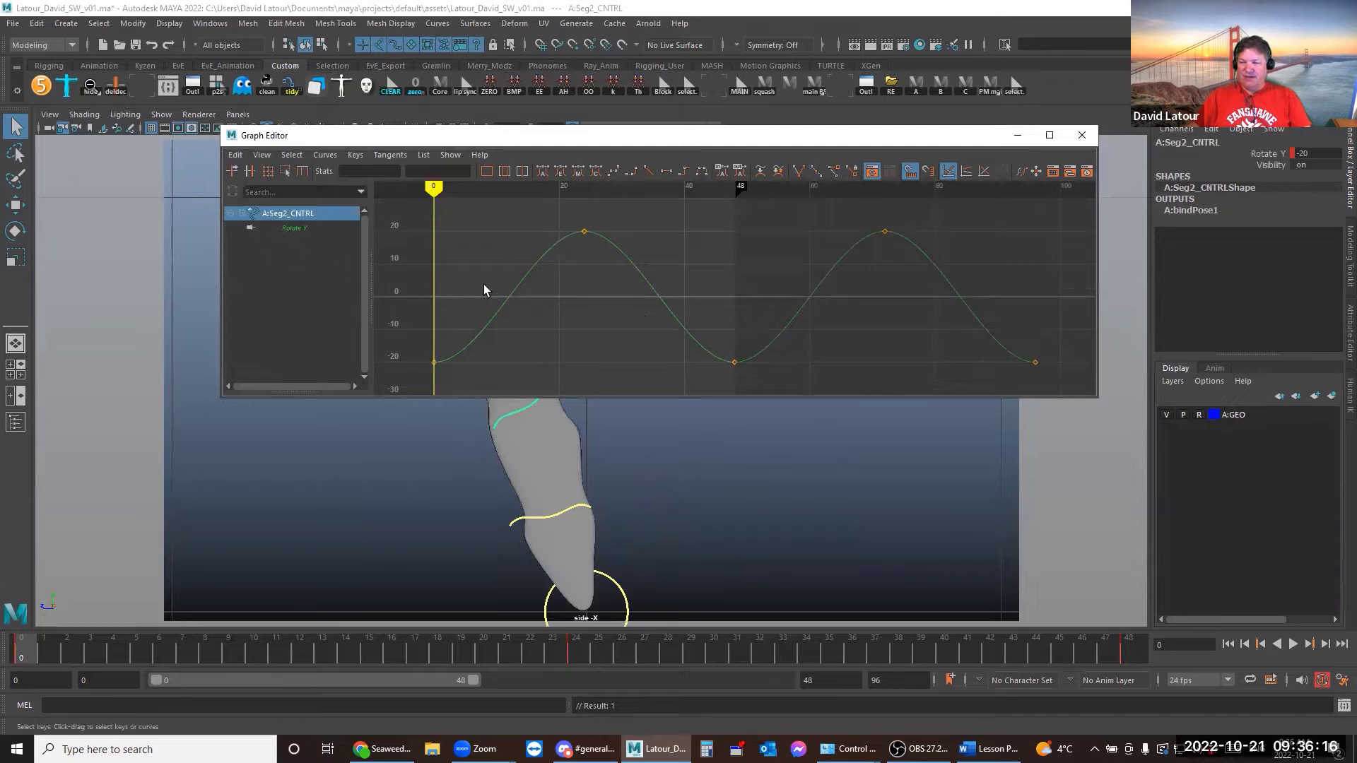
{"action": "middle_click_drag", "start_coordinate": [888, 372], "coordinate": [436, 348], "text": "shift"}
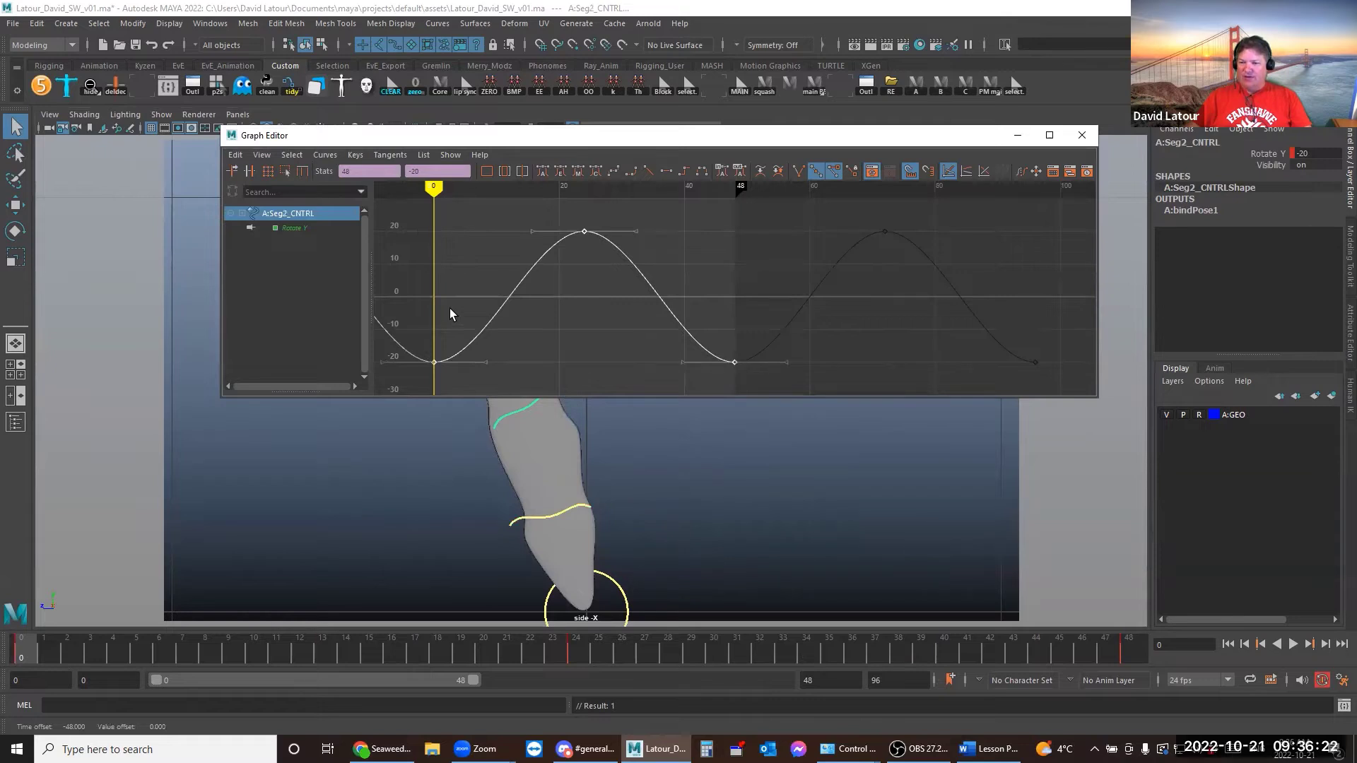
Select Base, Seg1 and Seg2 controls and compare their sways at frame 14
{"action": "left_click", "coordinate": [609, 582]}
{"action": "left_click", "coordinate": [569, 504], "text": "shift"}
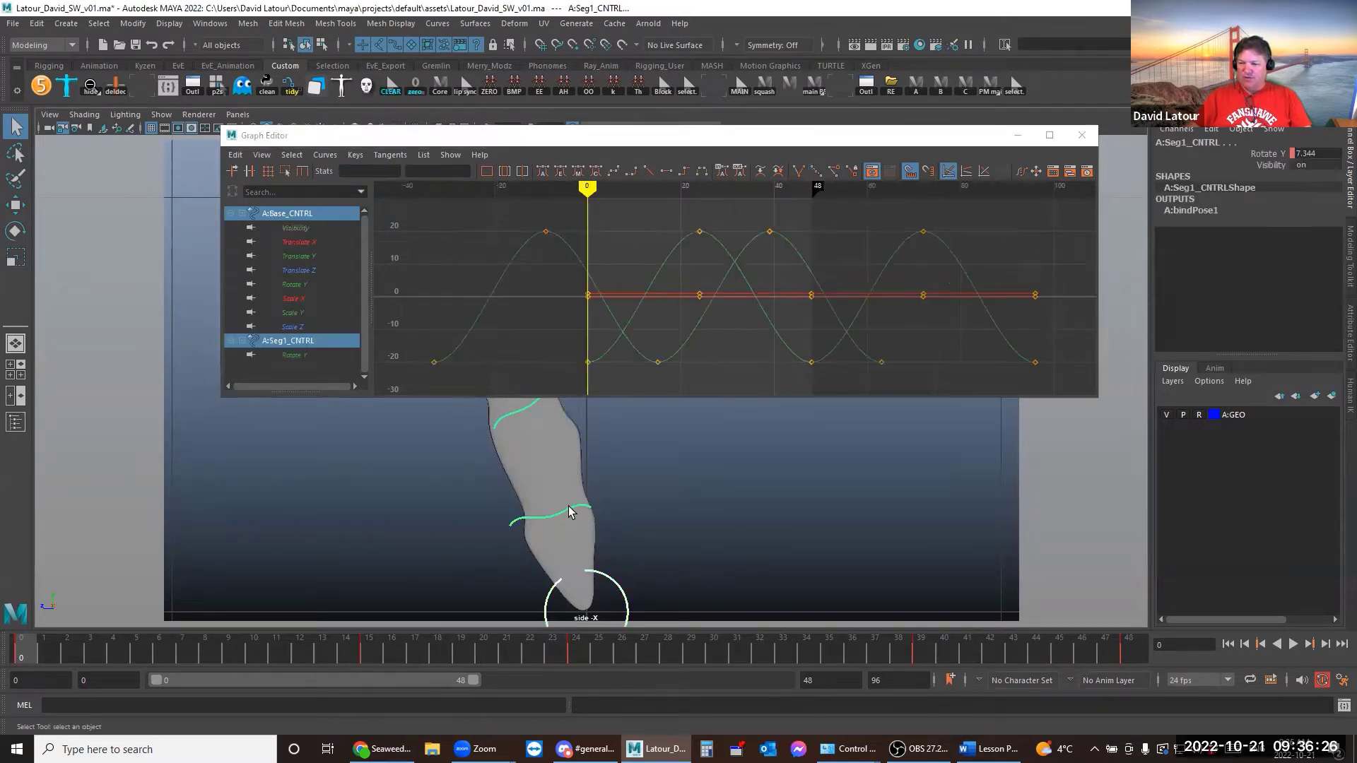
{"action": "left_click", "coordinate": [503, 422], "text": "shift"}
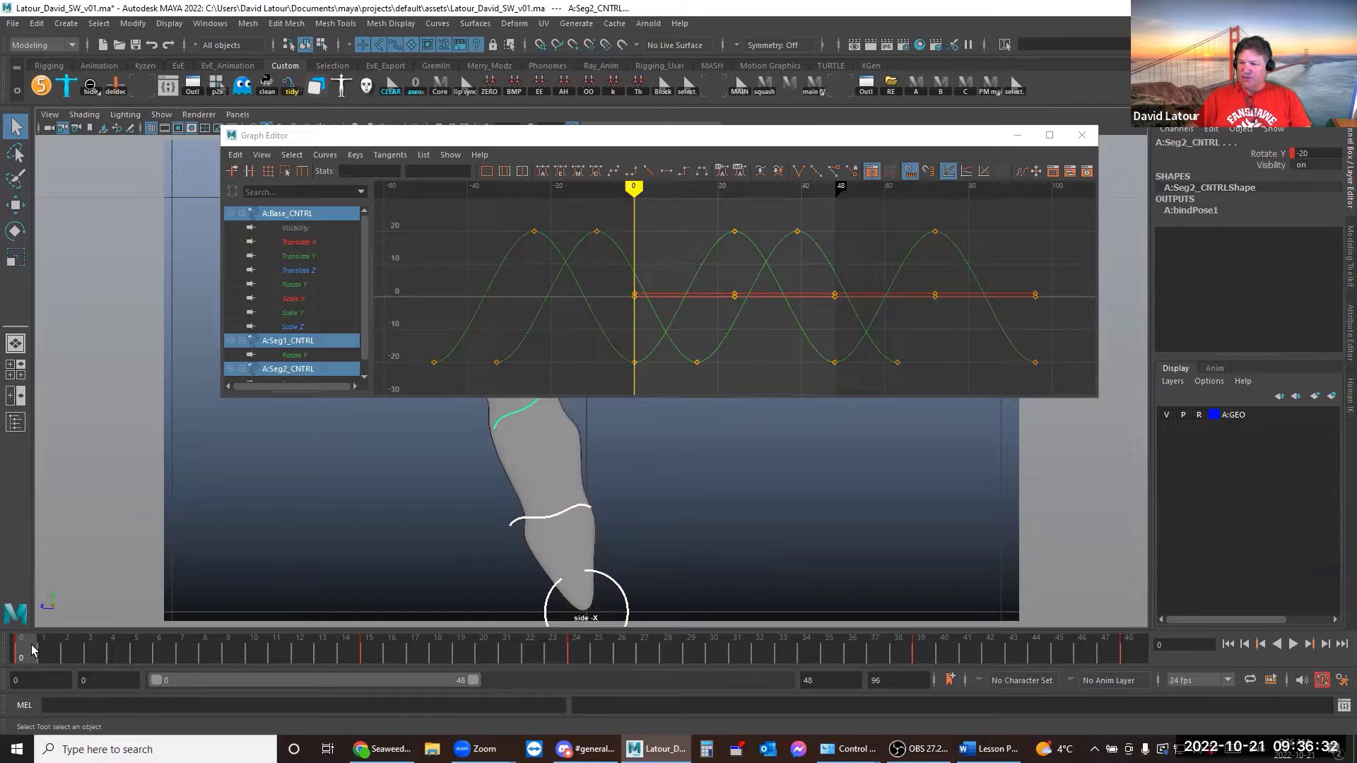
{"action": "left_click_drag", "start_coordinate": [32, 650], "coordinate": [372, 647]}
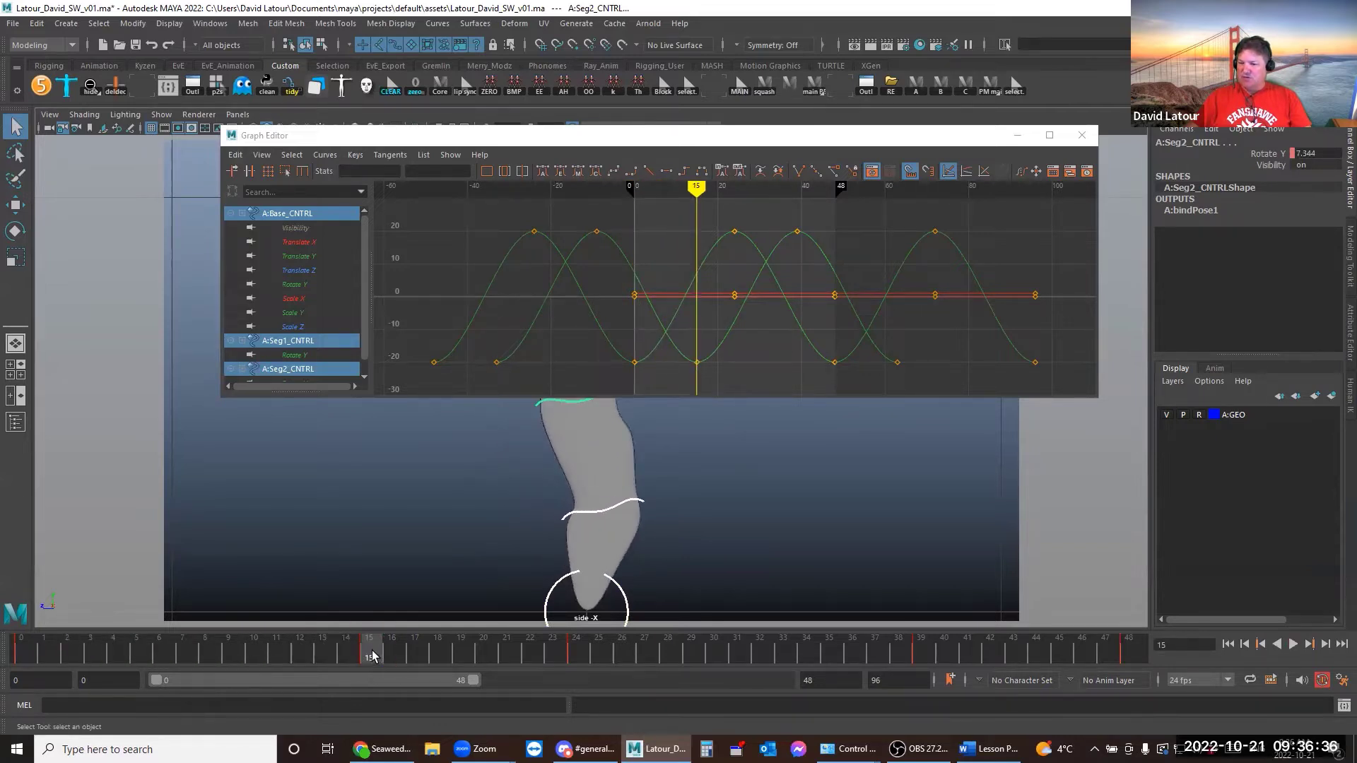
{"action": "left_click", "coordinate": [720, 474]}
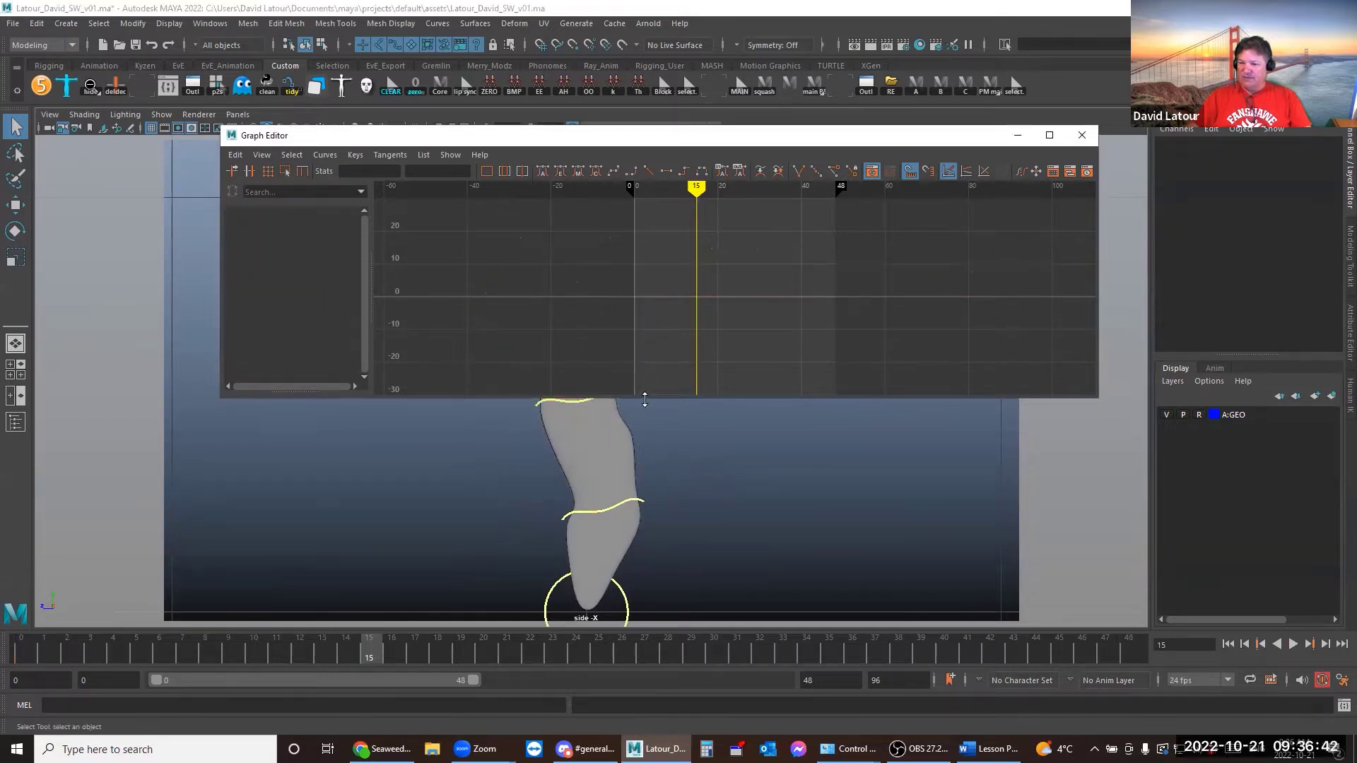
Slide Seg2_CNTRL's Rotate Y sway about 16 frames later, checking the pose at frame 30
{"action": "left_click_drag", "start_coordinate": [645, 400], "coordinate": [639, 361]}
{"action": "left_click", "coordinate": [595, 401]}
{"action": "left_click_drag", "start_coordinate": [714, 261], "coordinate": [632, 312]}
{"action": "middle_click_drag", "start_coordinate": [618, 302], "coordinate": [703, 306], "text": "shift"}
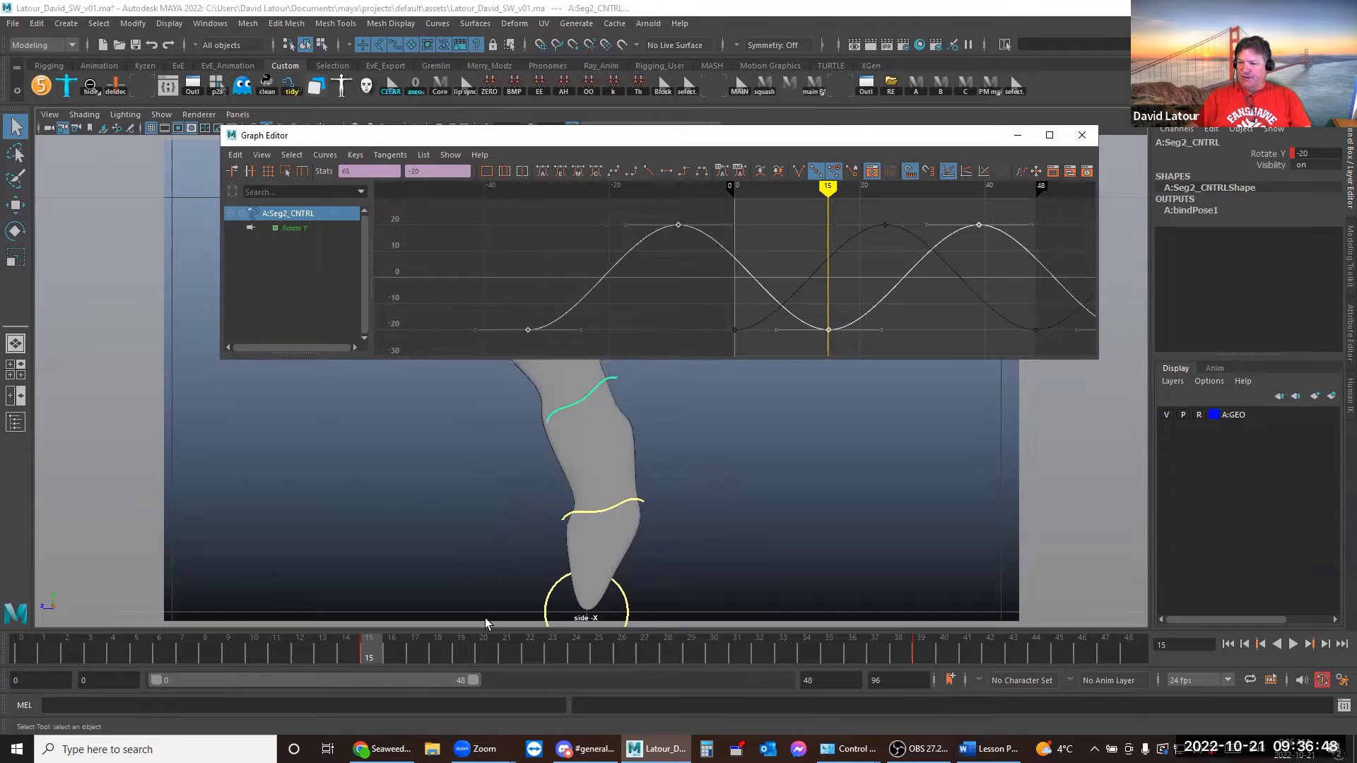
{"action": "left_click_drag", "start_coordinate": [373, 657], "coordinate": [728, 649]}
{"action": "middle_click_drag", "start_coordinate": [802, 303], "coordinate": [917, 312], "text": "shift"}
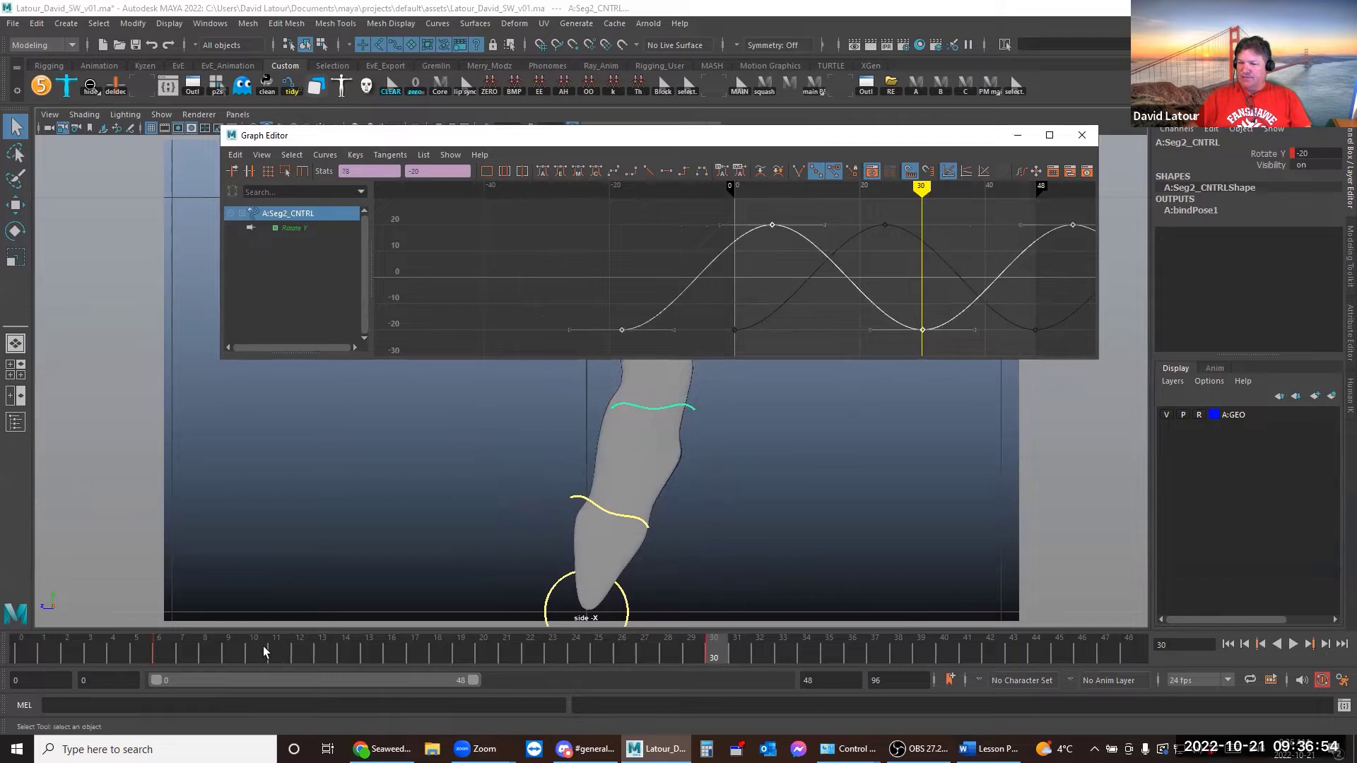
Compare the Base, Seg1 and Seg2 Rotate Y curves, then minimize the Graph Editor
{"action": "left_click", "coordinate": [639, 579]}
{"action": "left_click", "coordinate": [625, 597]}
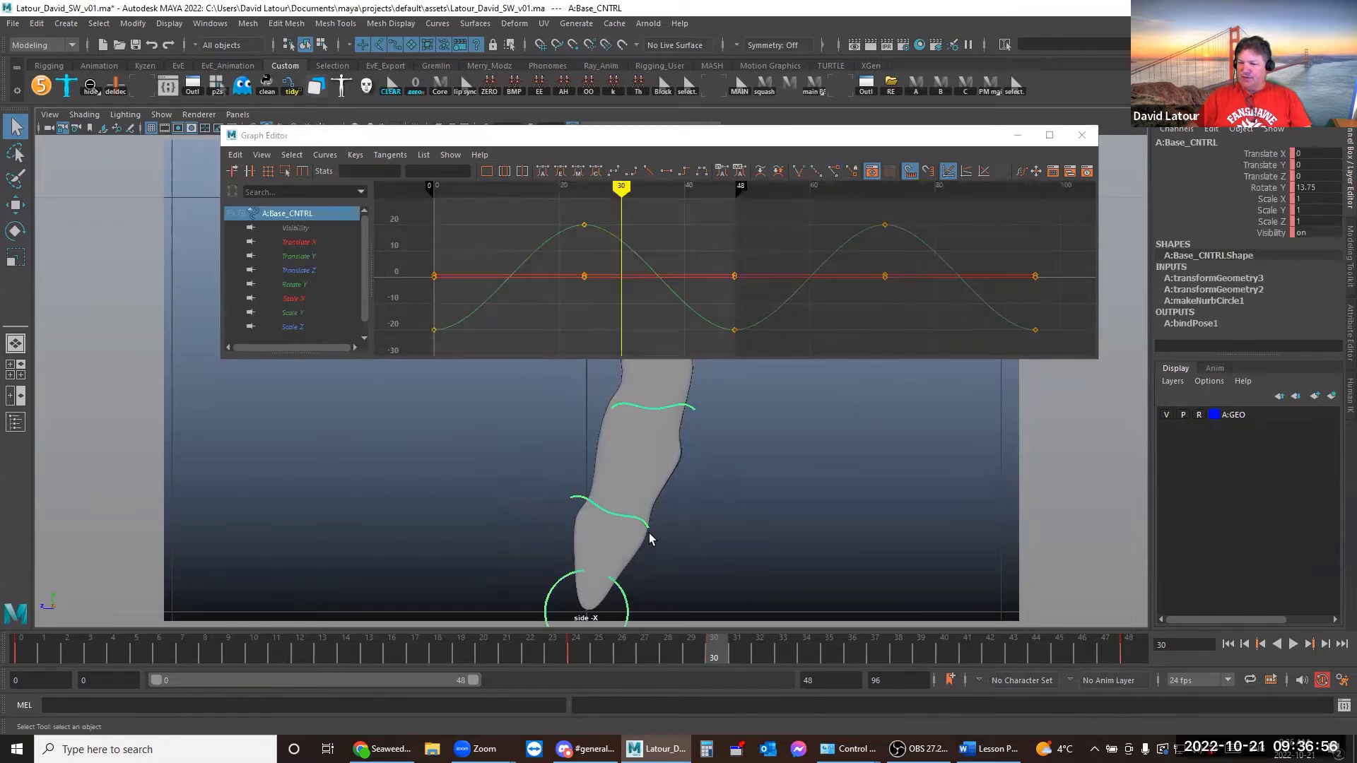
{"action": "left_click", "coordinate": [646, 527], "text": "shift"}
{"action": "left_click", "coordinate": [683, 408], "text": "shift"}
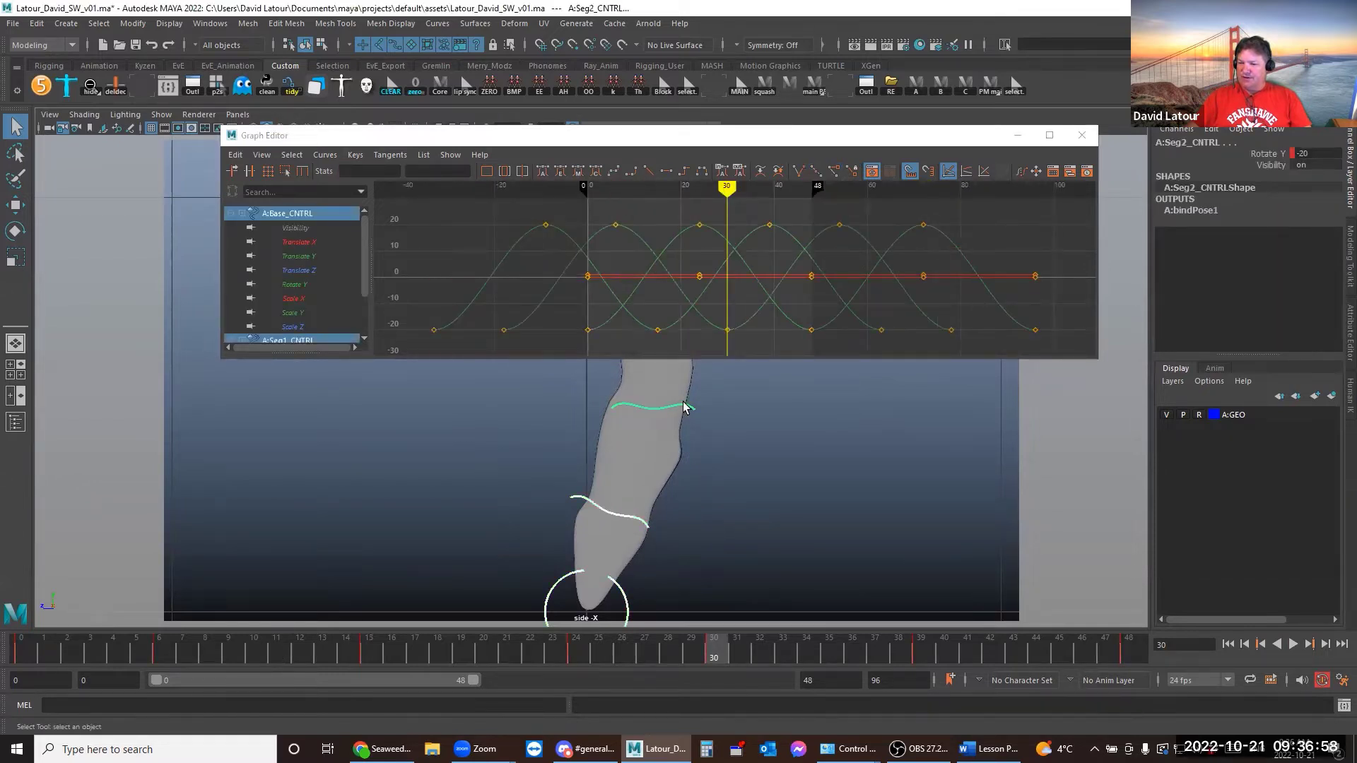
{"action": "left_click", "coordinate": [1262, 154]}
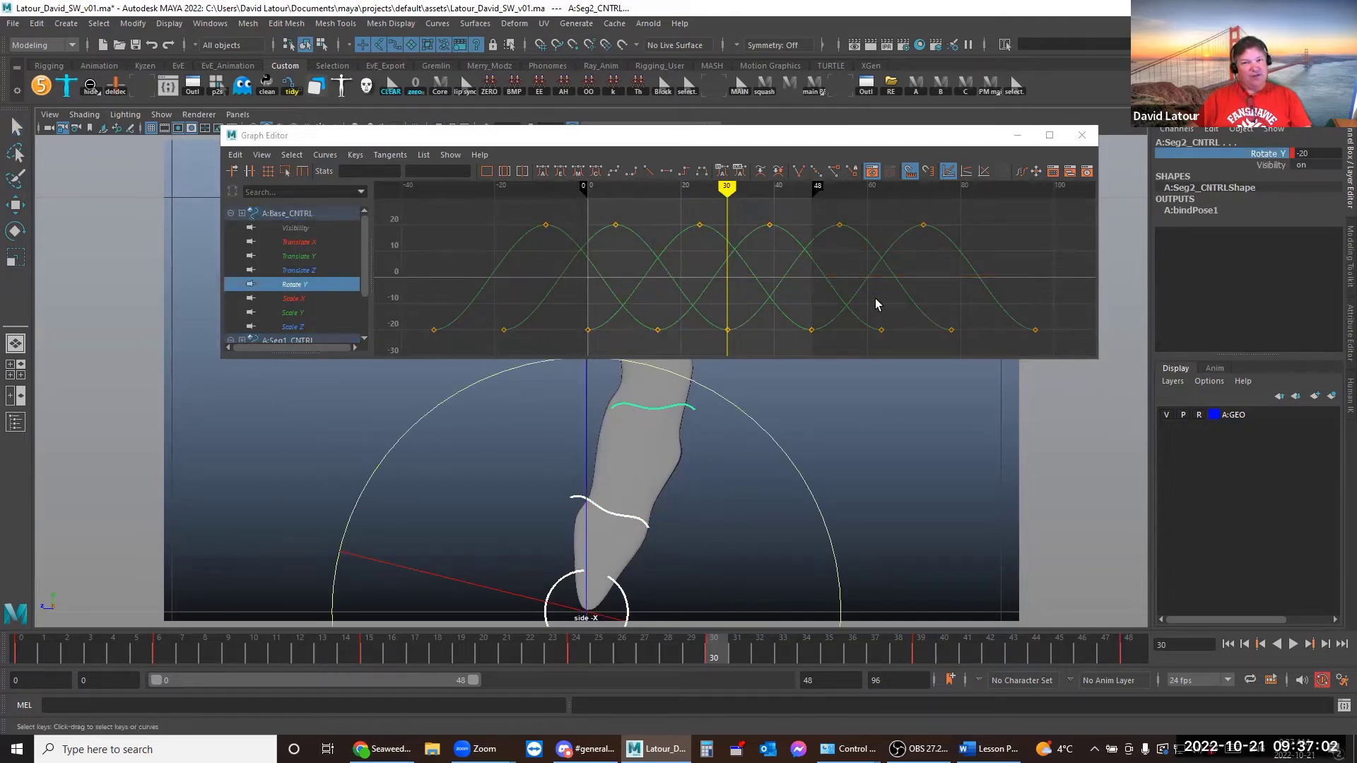
{"action": "left_click", "coordinate": [1018, 136]}
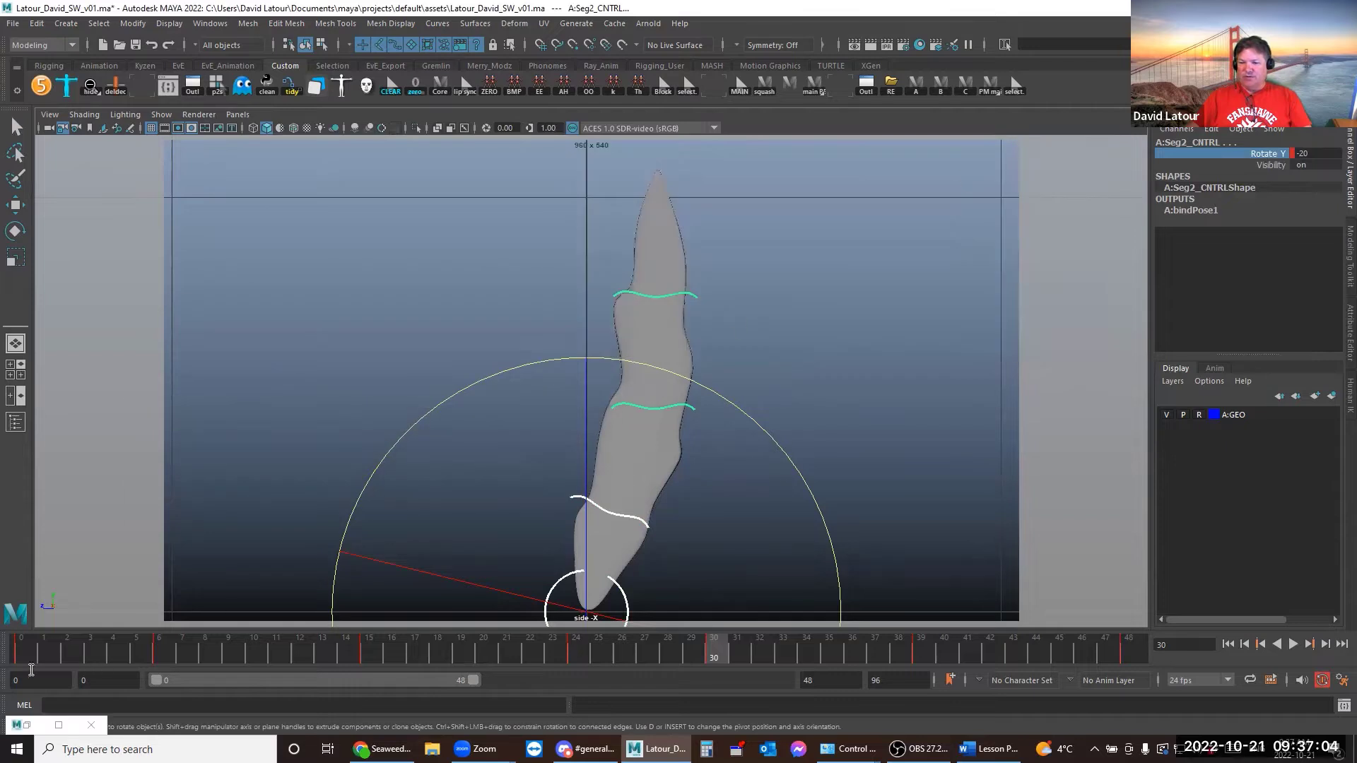
Scrub the time slider from the start to the end to preview the current sway
{"action": "left_click", "coordinate": [29, 641]}
{"action": "left_click_drag", "start_coordinate": [30, 641], "coordinate": [602, 637]}
{"action": "left_click_drag", "start_coordinate": [852, 642], "coordinate": [1129, 642]}
Select the top control A:Seg3_CNTRL at frame 0 and open it in the Graph Editor
{"action": "left_click", "coordinate": [618, 339]}
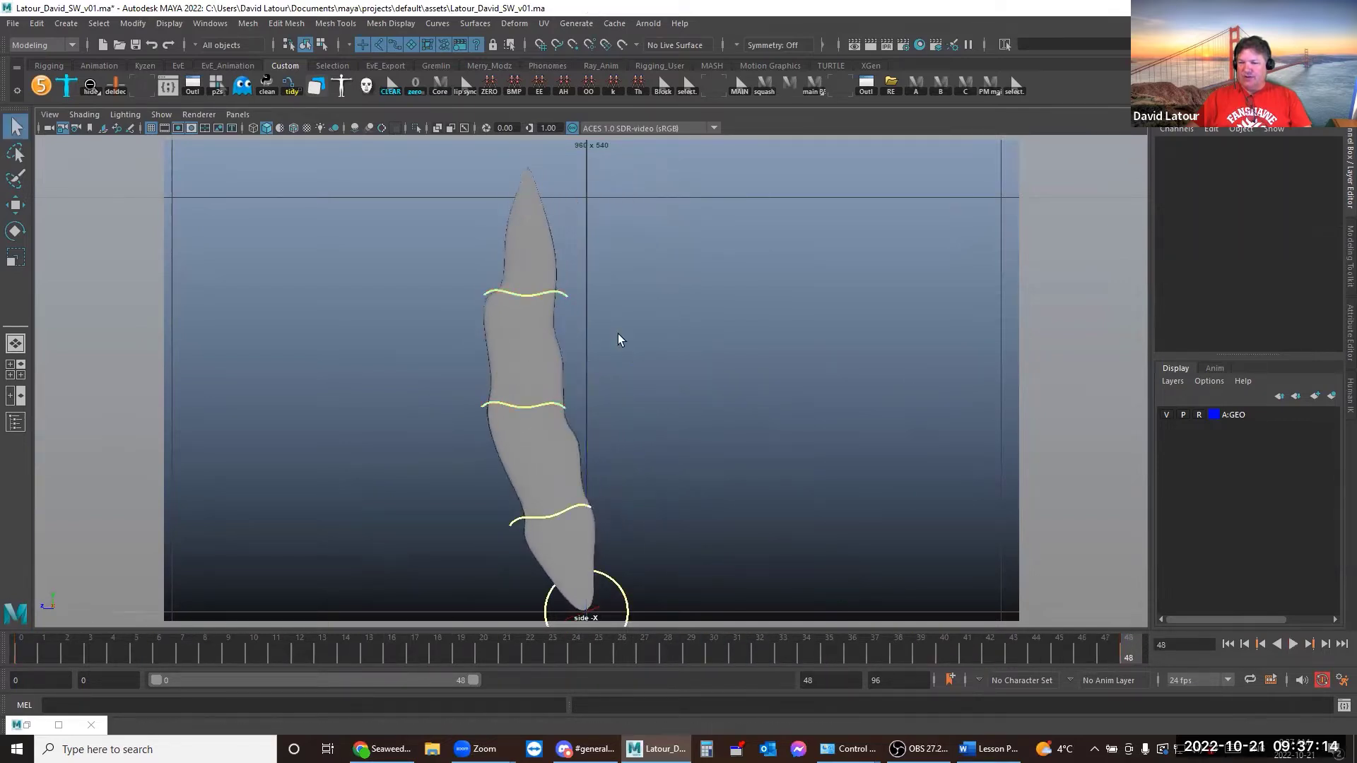
{"action": "left_click", "coordinate": [561, 297]}
{"action": "left_click", "coordinate": [19, 650]}
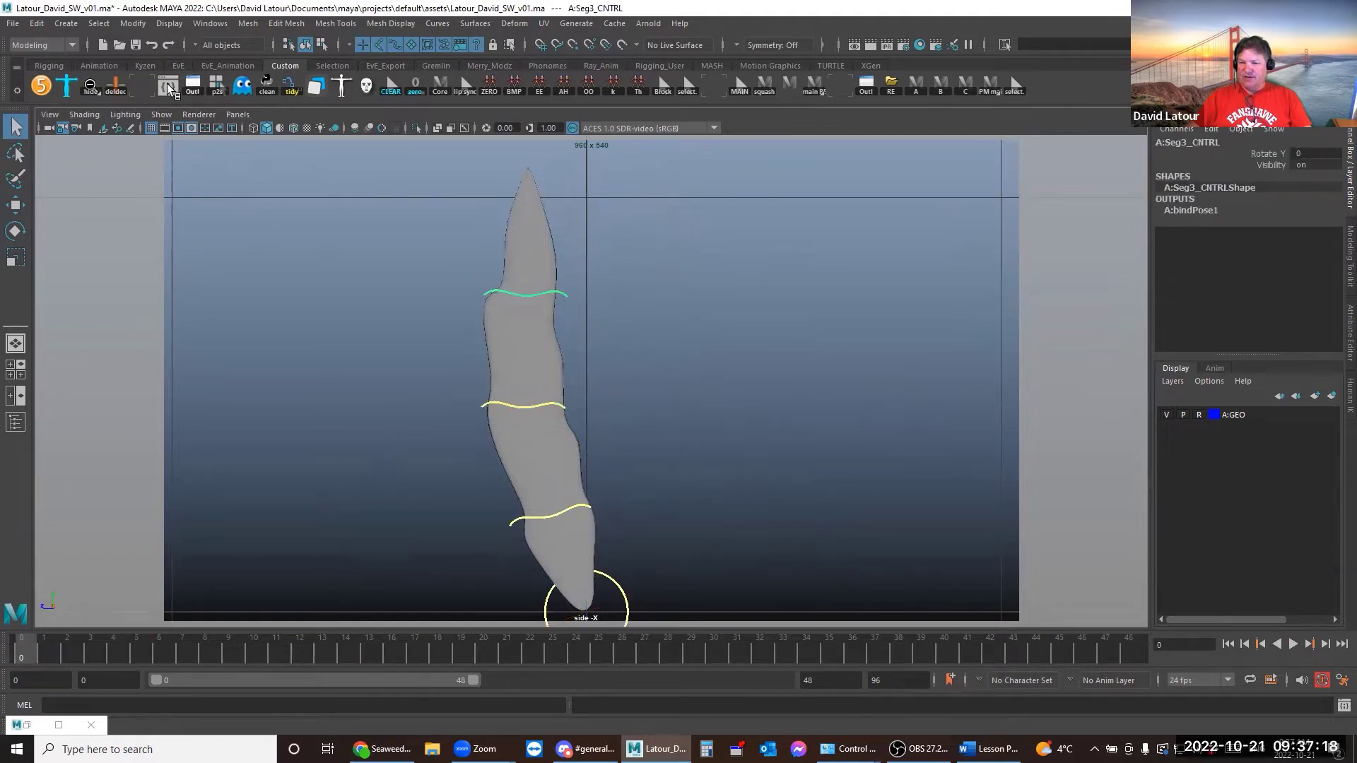
{"action": "left_click", "coordinate": [167, 86]}
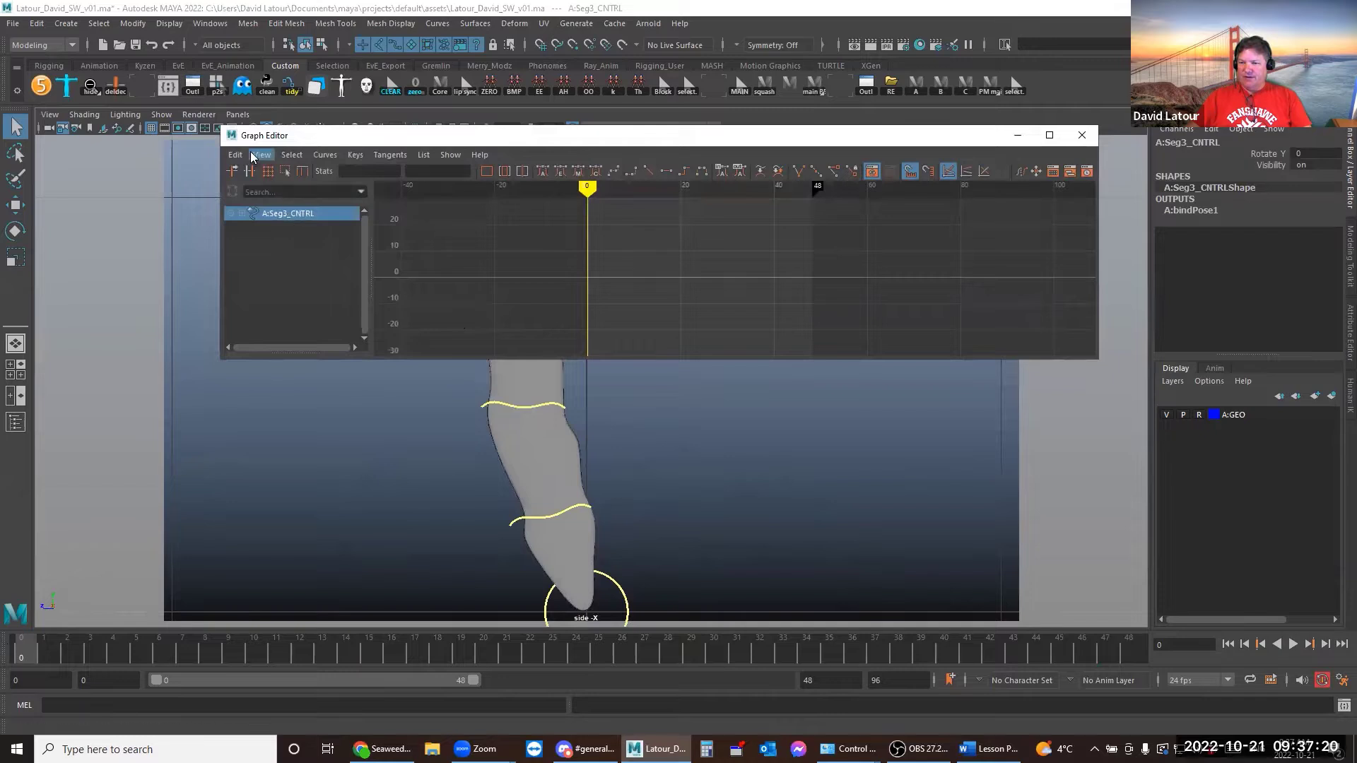
Paste the copied looping Rotate Y sway onto A:Seg3_CNTRL and slide its keys to offset it
{"action": "left_click", "coordinate": [234, 154]}
{"action": "left_click", "coordinate": [253, 241]}
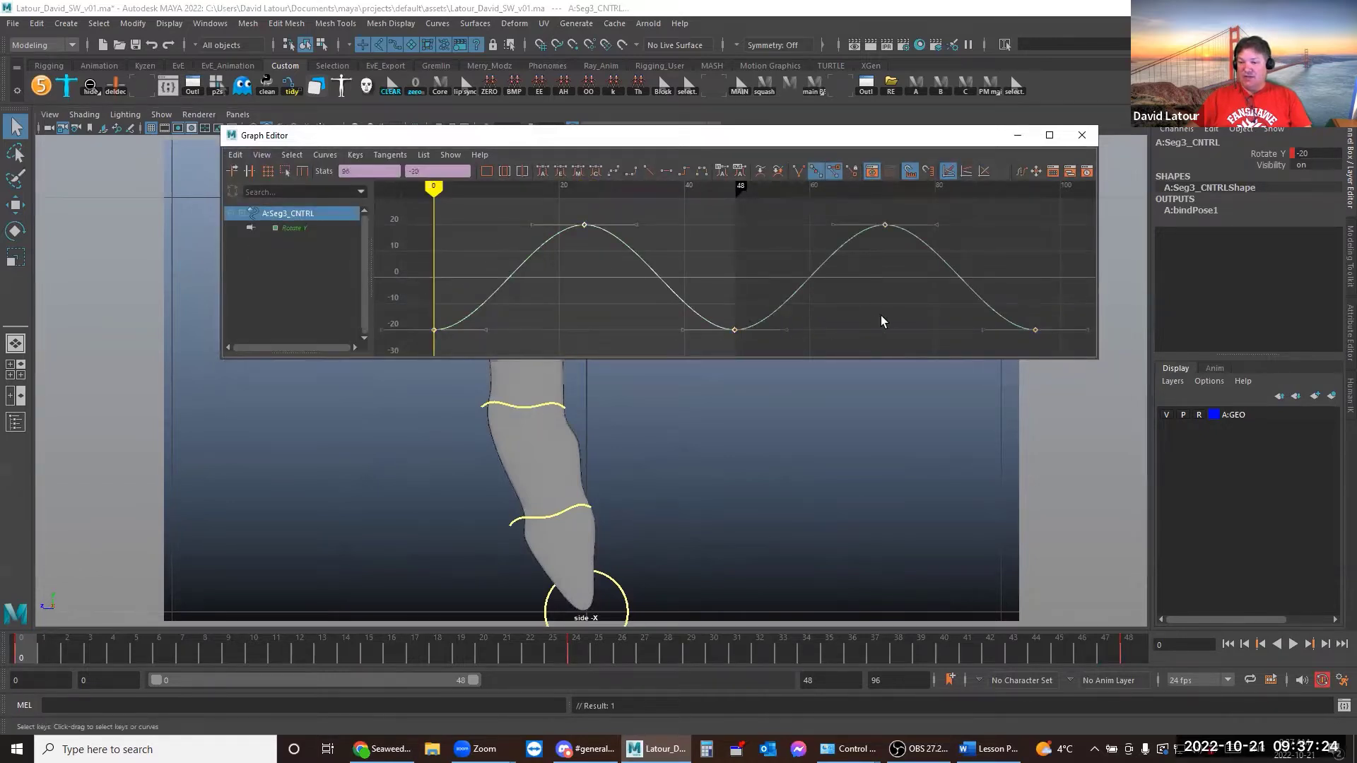
{"action": "middle_click_drag", "start_coordinate": [880, 321], "coordinate": [562, 304], "text": "shift"}
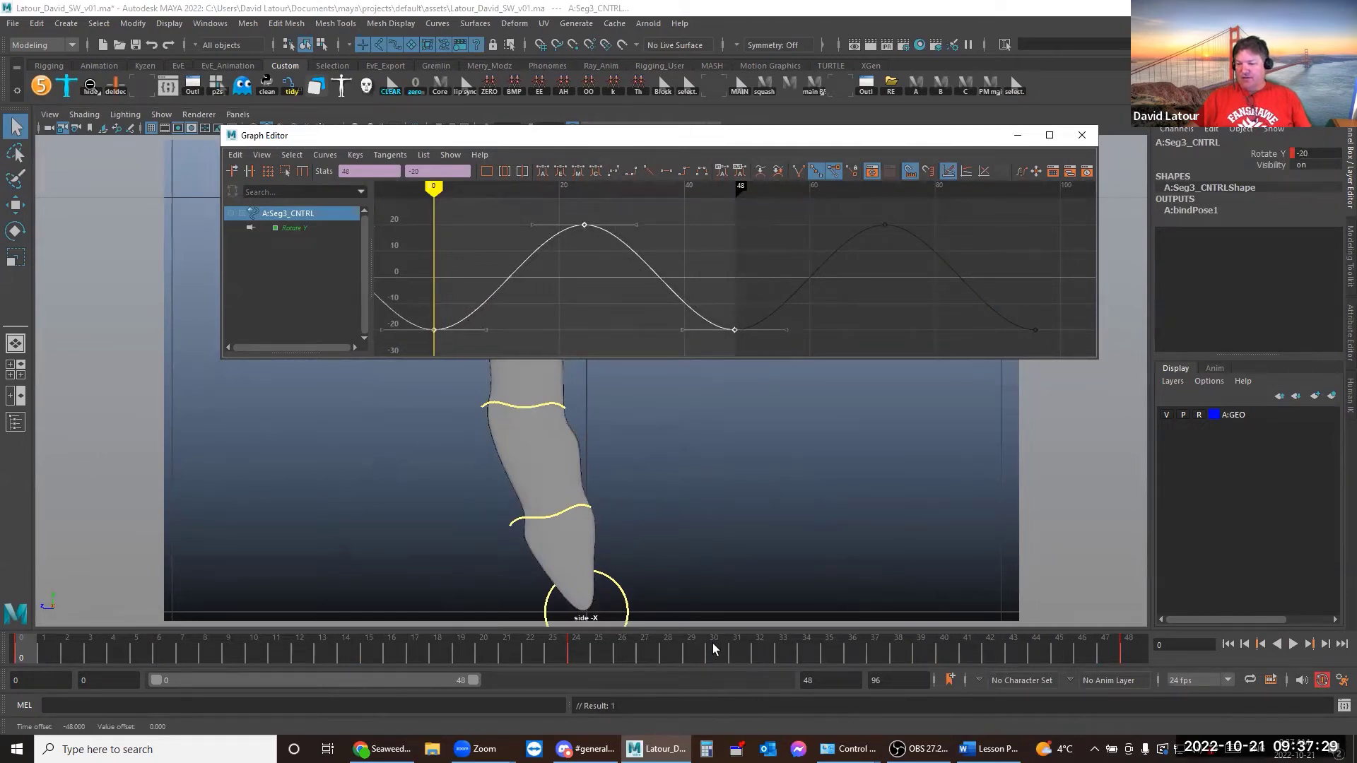
{"action": "left_click", "coordinate": [713, 652]}
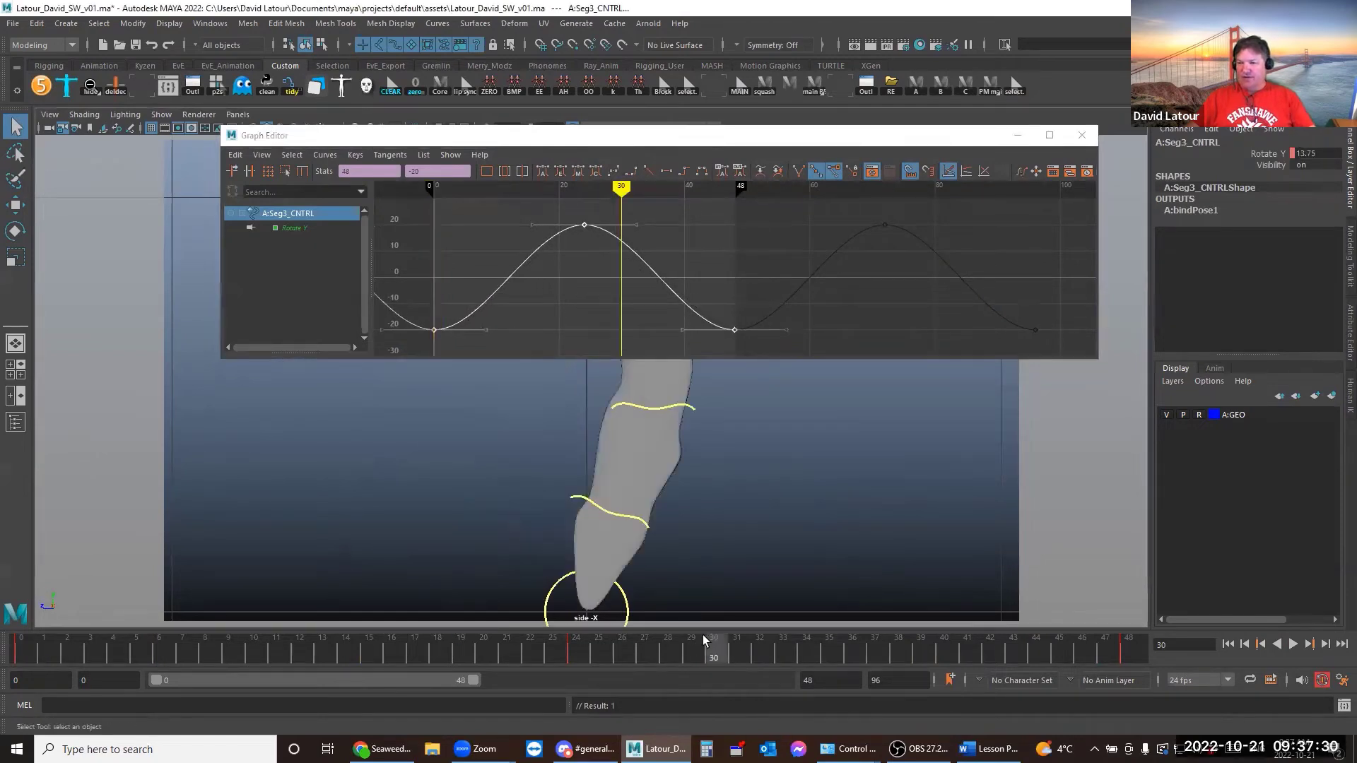
{"action": "middle_click_drag", "start_coordinate": [497, 311], "coordinate": [702, 308], "text": "shift"}
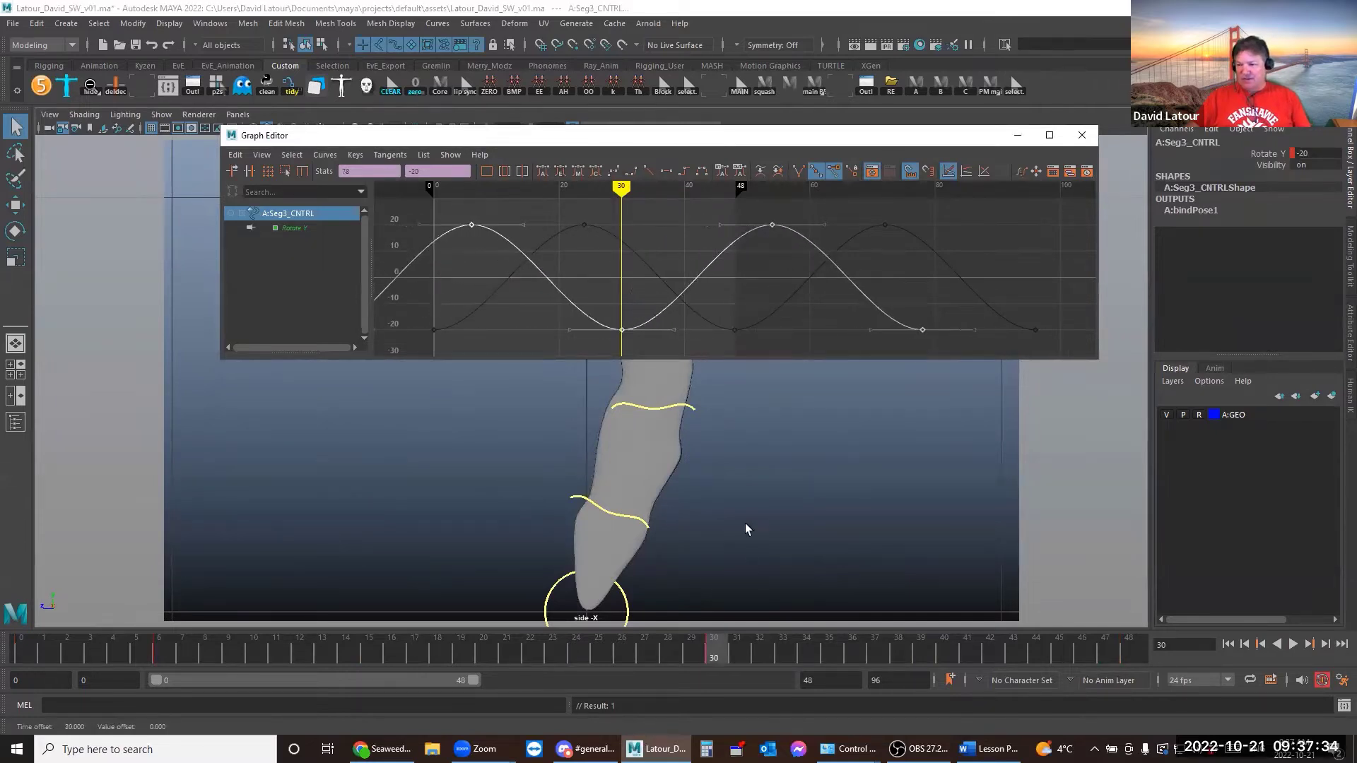
Play back, shift the Seg3 keys further later in time, then select A:Base_CNTRL
{"action": "key", "text": "alt+v"}
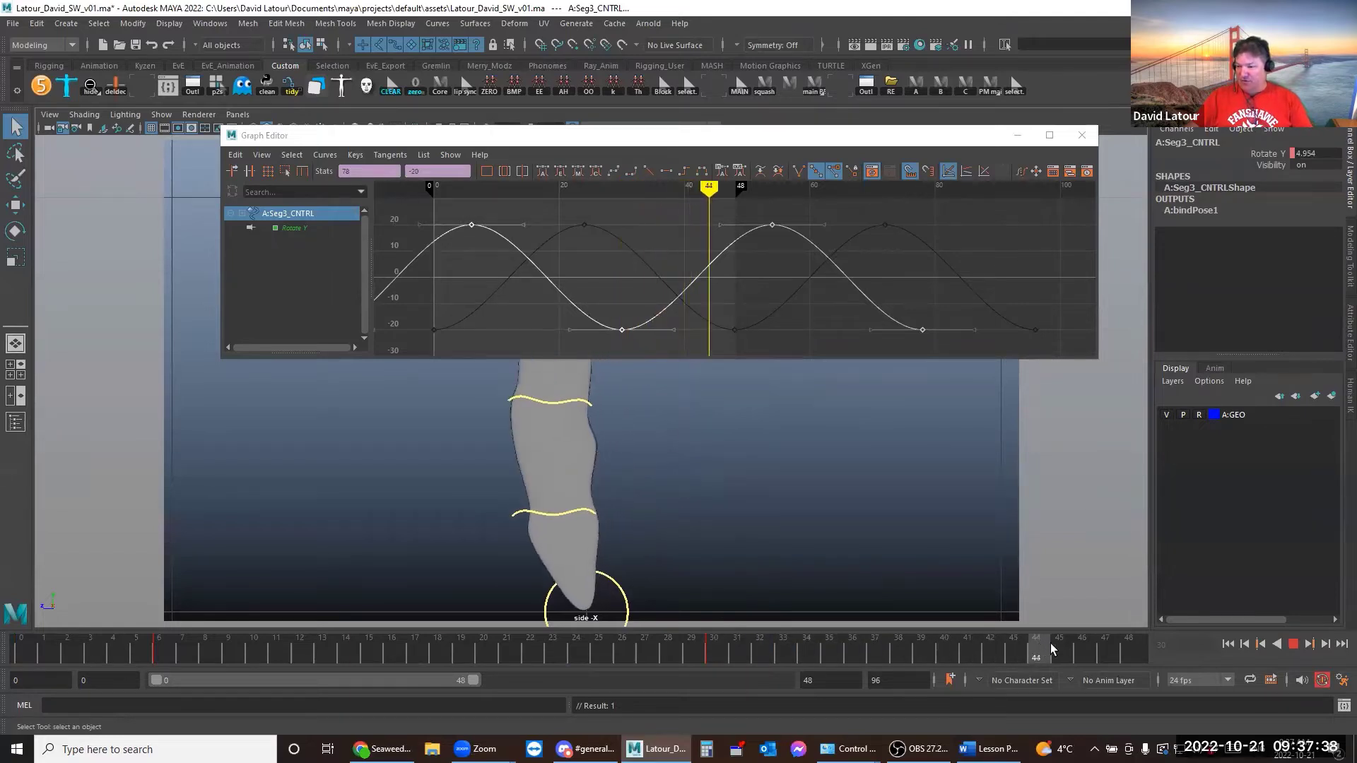
{"action": "key", "text": "alt+v"}
{"action": "middle_click_drag", "start_coordinate": [606, 256], "coordinate": [707, 260], "text": "shift"}
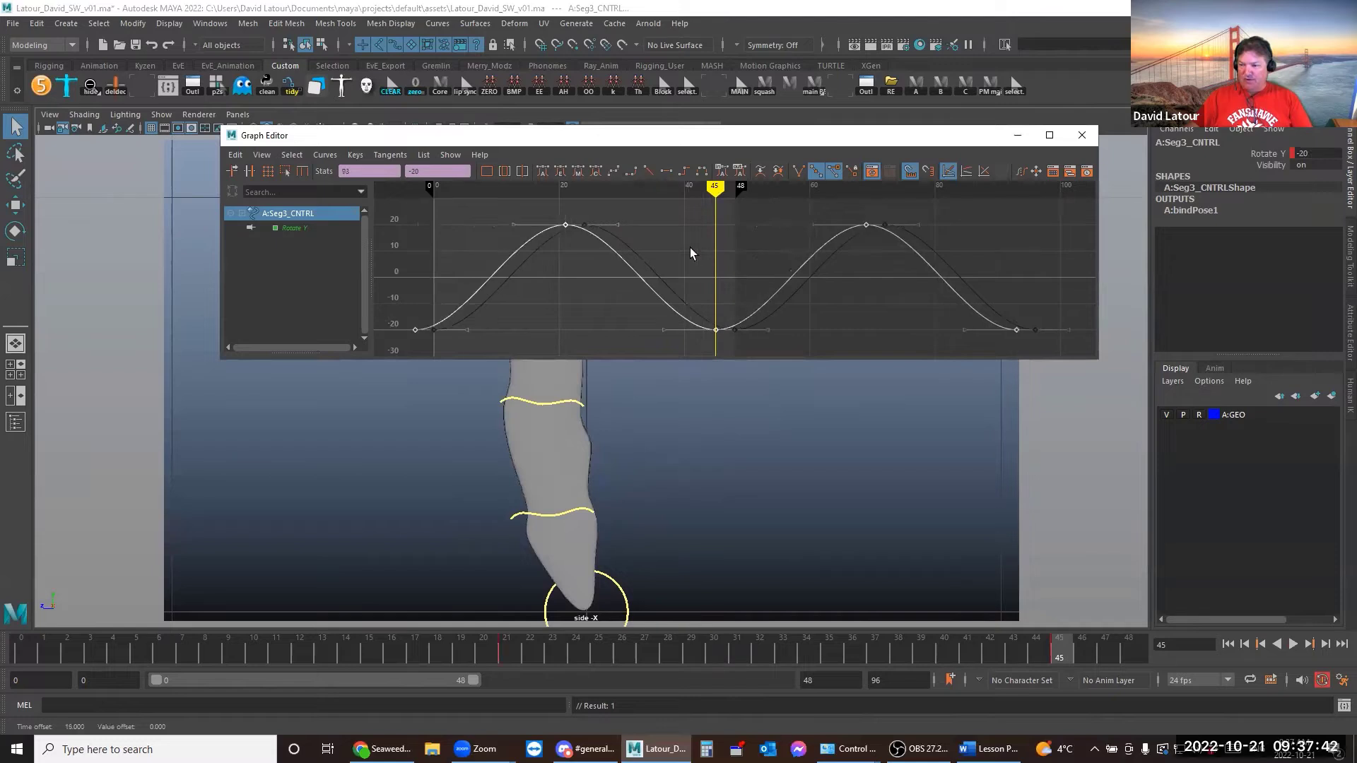
{"action": "left_click", "coordinate": [653, 539]}
{"action": "left_click", "coordinate": [620, 584]}
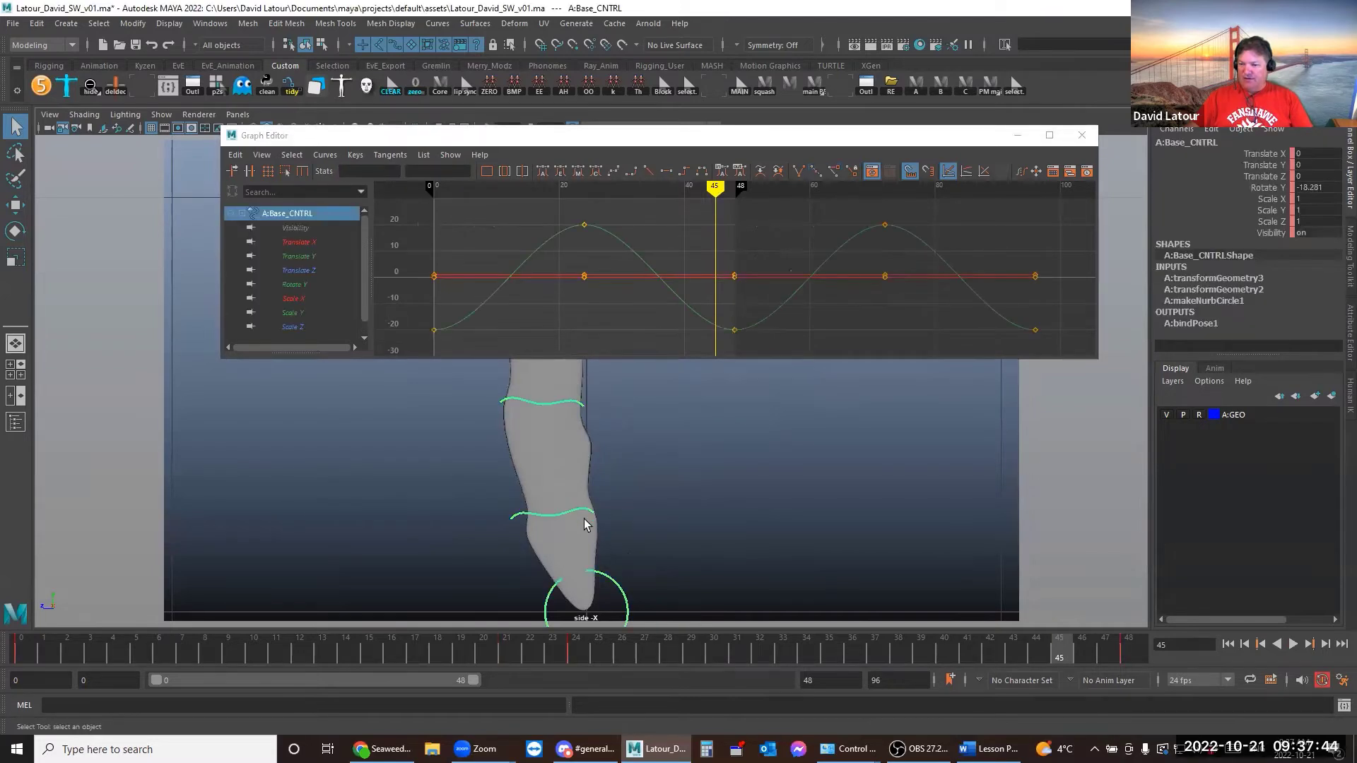
Add Seg2 and Seg3 controls to the Base selection to compare their curves, then play back
{"action": "left_click", "coordinate": [581, 518], "text": "shift"}
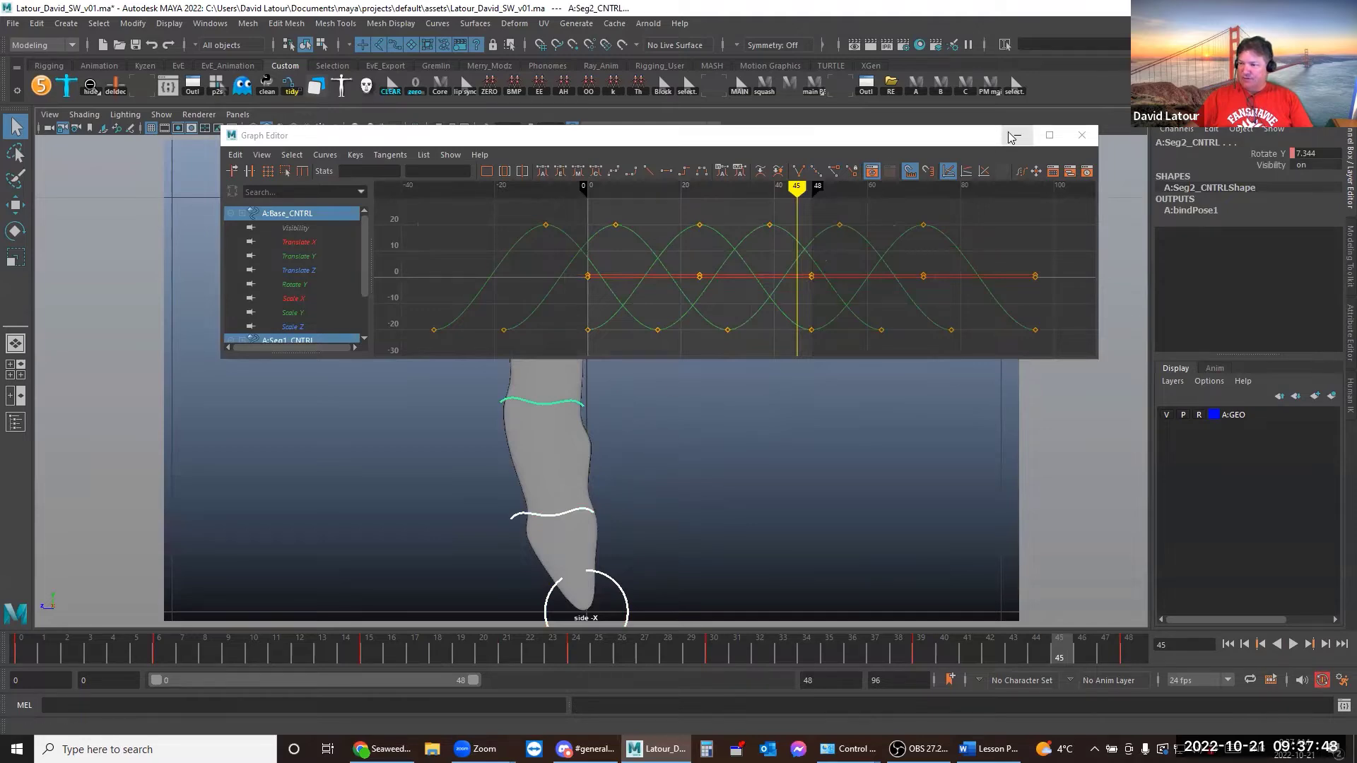
{"action": "left_click_drag", "start_coordinate": [994, 142], "coordinate": [949, 354]}
{"action": "left_click", "coordinate": [583, 280], "text": "shift"}
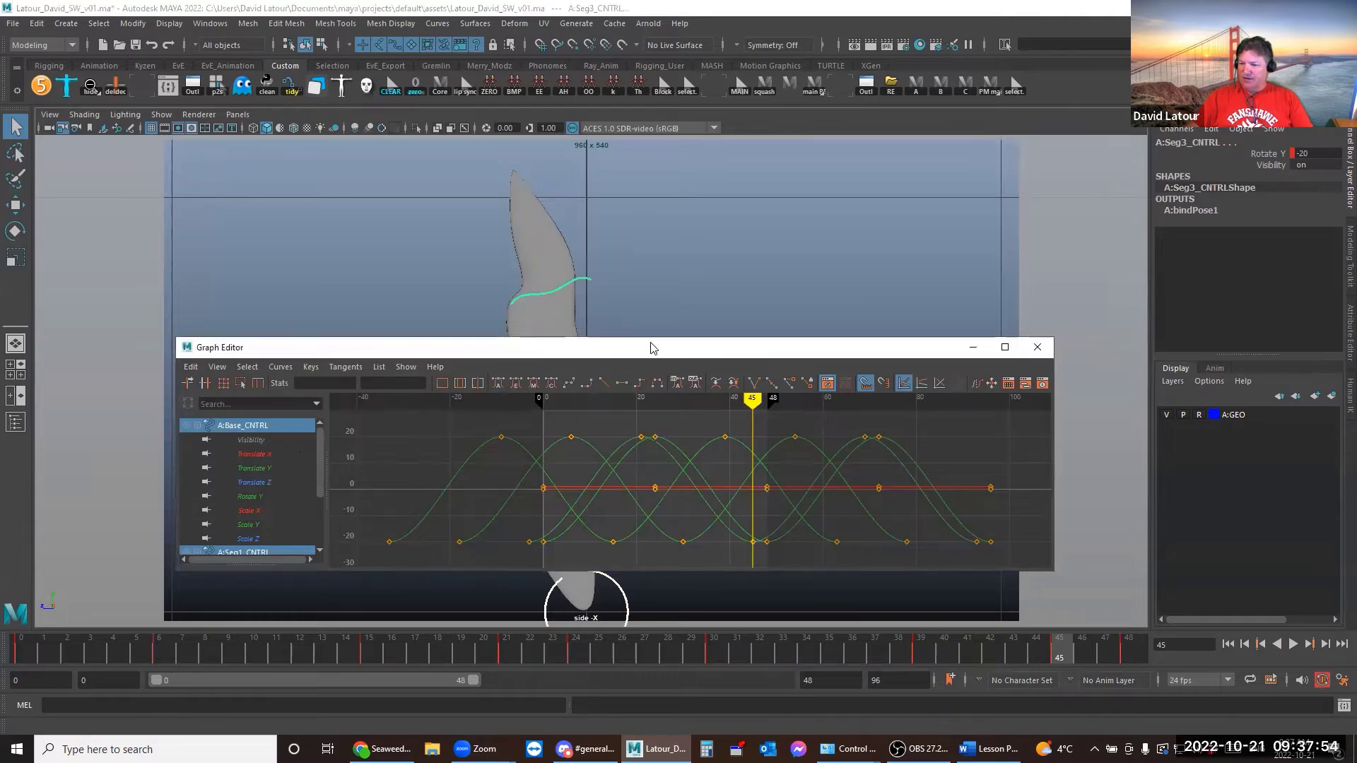
{"action": "left_click_drag", "start_coordinate": [650, 347], "coordinate": [645, 217]}
{"action": "left_click", "coordinate": [965, 219]}
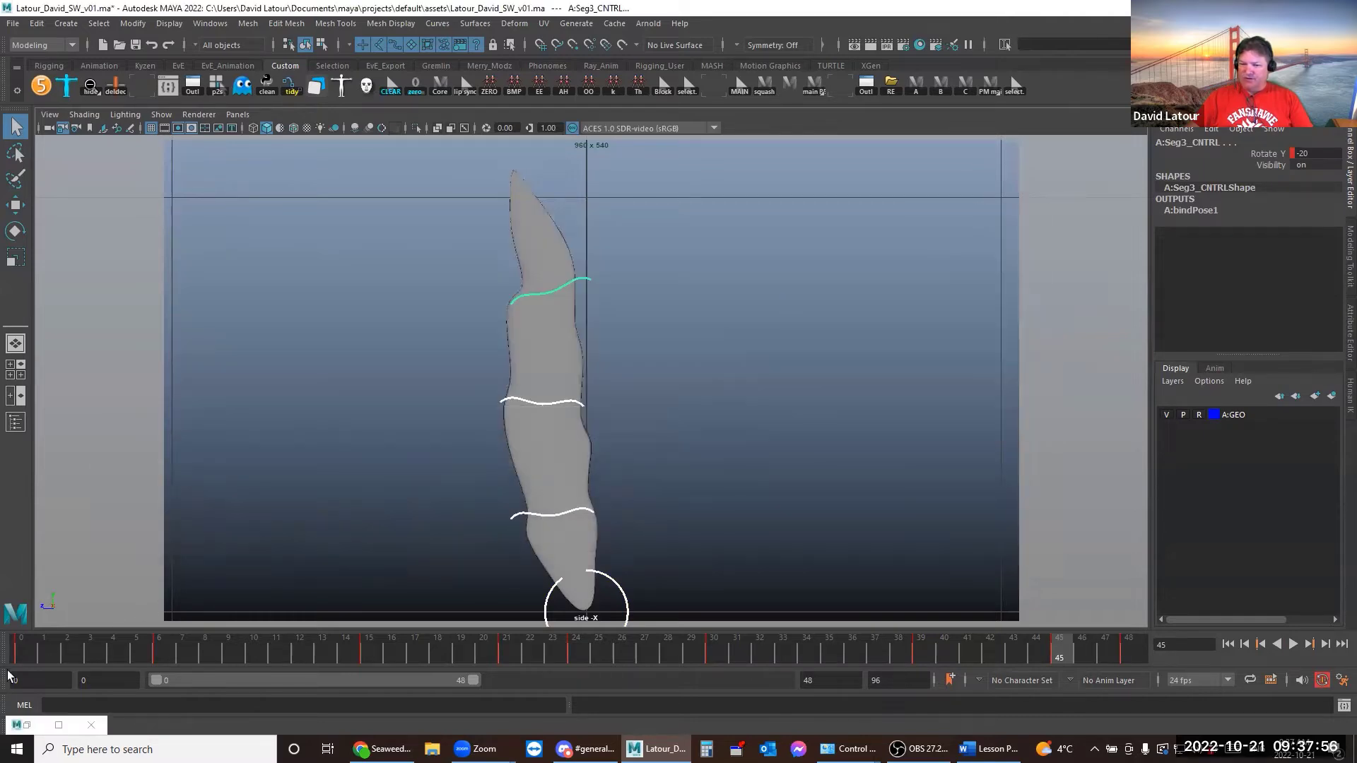
{"action": "key", "text": "alt+v"}
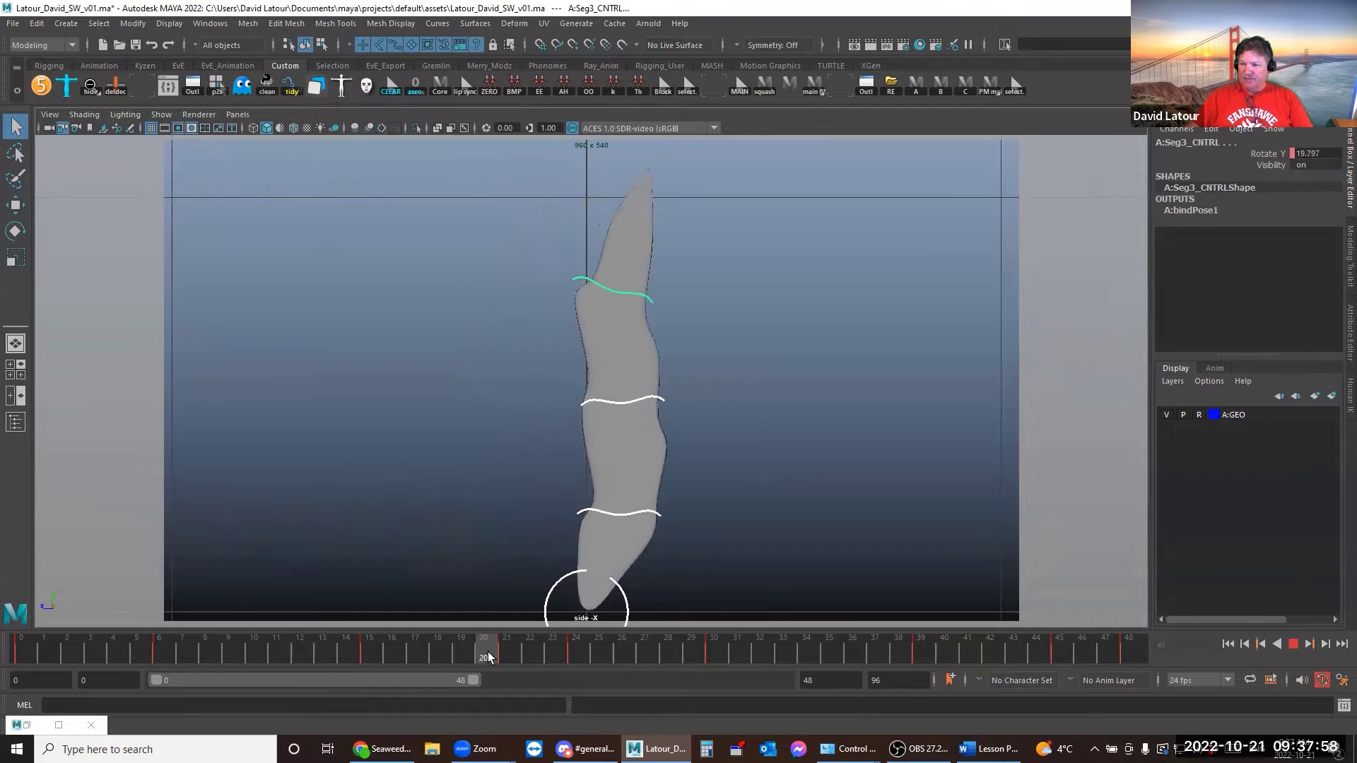
{"action": "left_click_drag", "start_coordinate": [487, 657], "coordinate": [381, 646]}
Reselect A:Seg3_CNTRL at frame 21, shift its sway about 9 frames earlier, and preview
{"action": "left_click", "coordinate": [745, 352]}
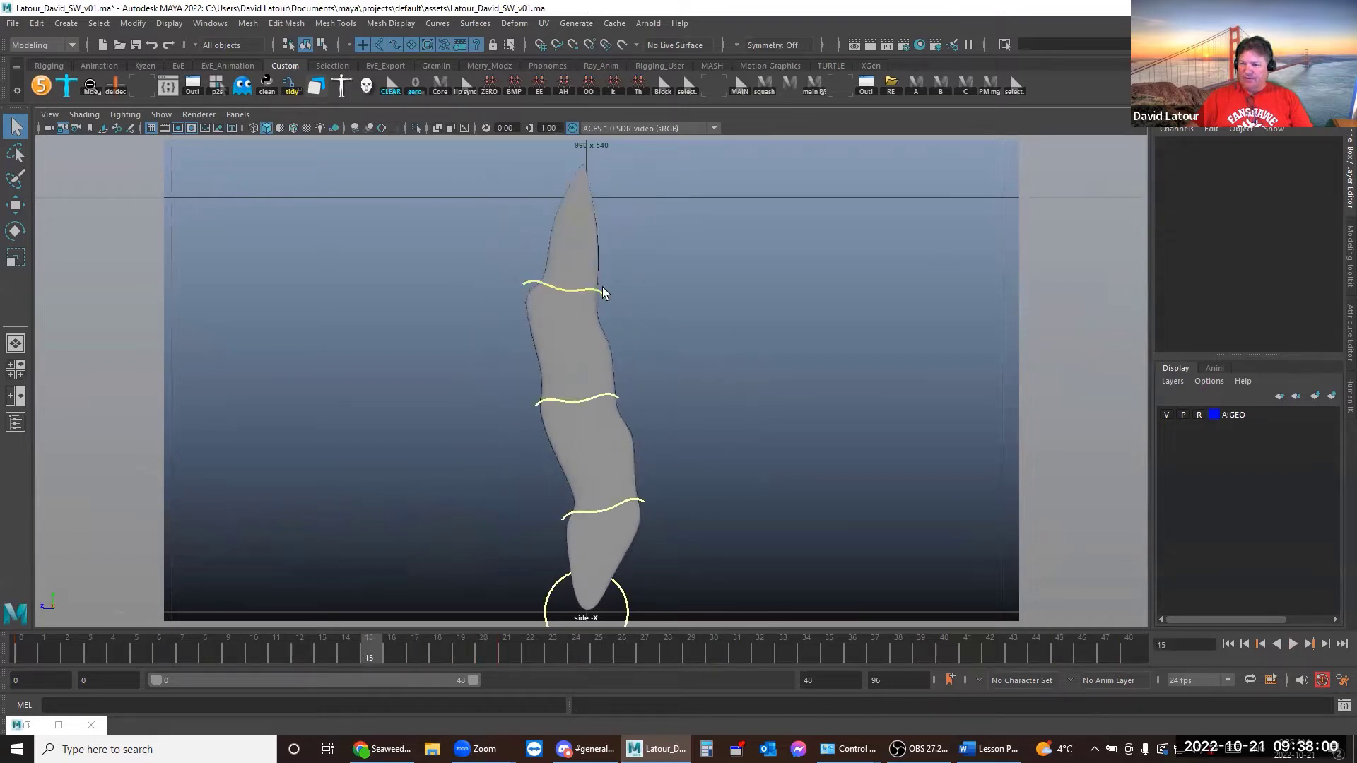
{"action": "left_click", "coordinate": [602, 287]}
{"action": "left_click", "coordinate": [508, 642]}
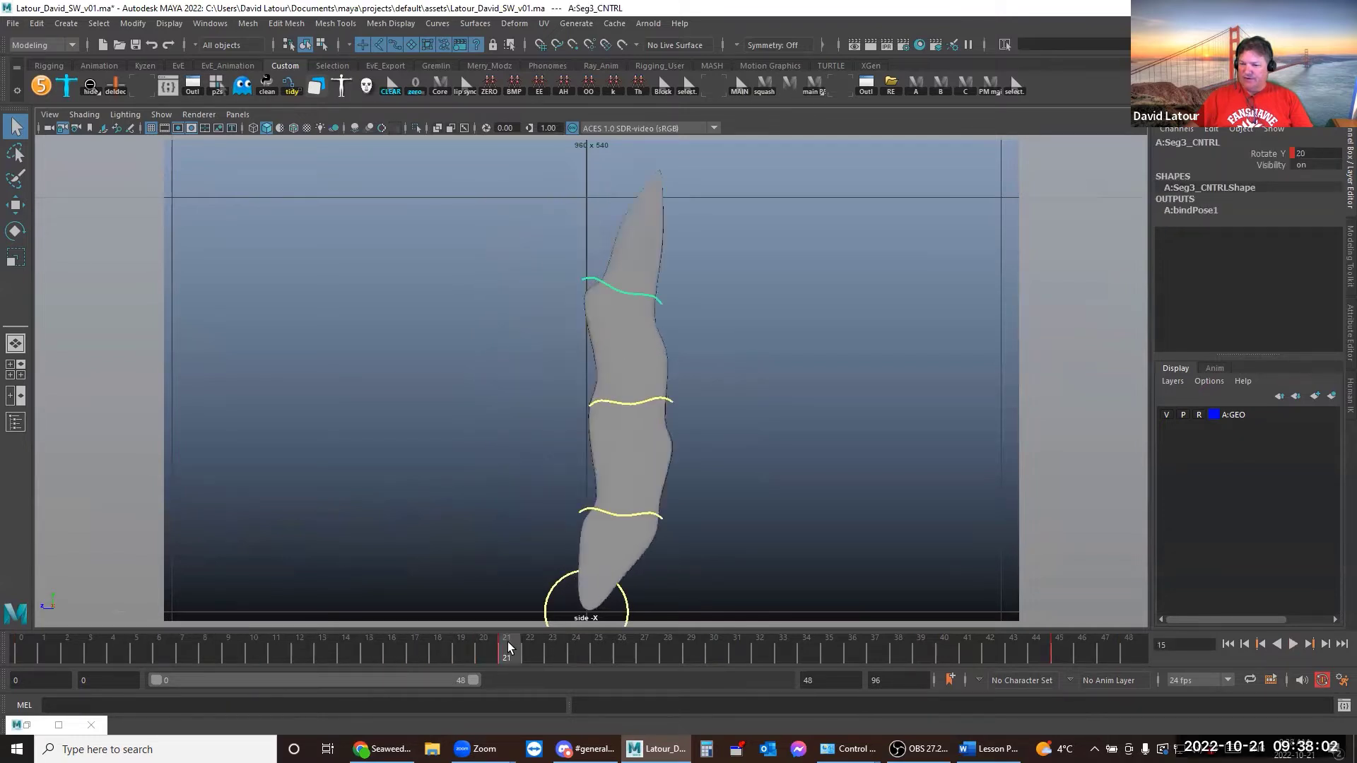
{"action": "left_click", "coordinate": [168, 88]}
{"action": "middle_click_drag", "start_coordinate": [781, 359], "coordinate": [735, 353]}
{"action": "left_click", "coordinate": [967, 217]}
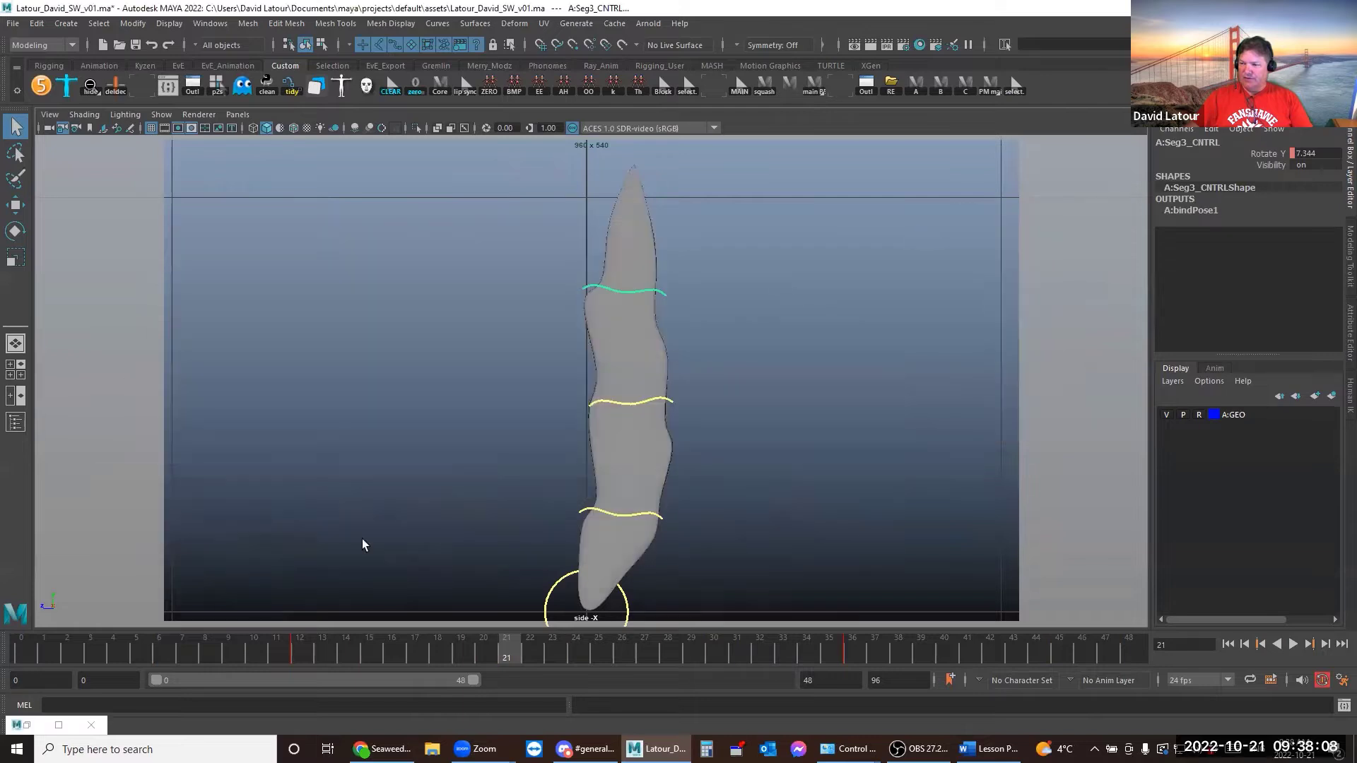
{"action": "left_click_drag", "start_coordinate": [26, 647], "coordinate": [265, 653]}
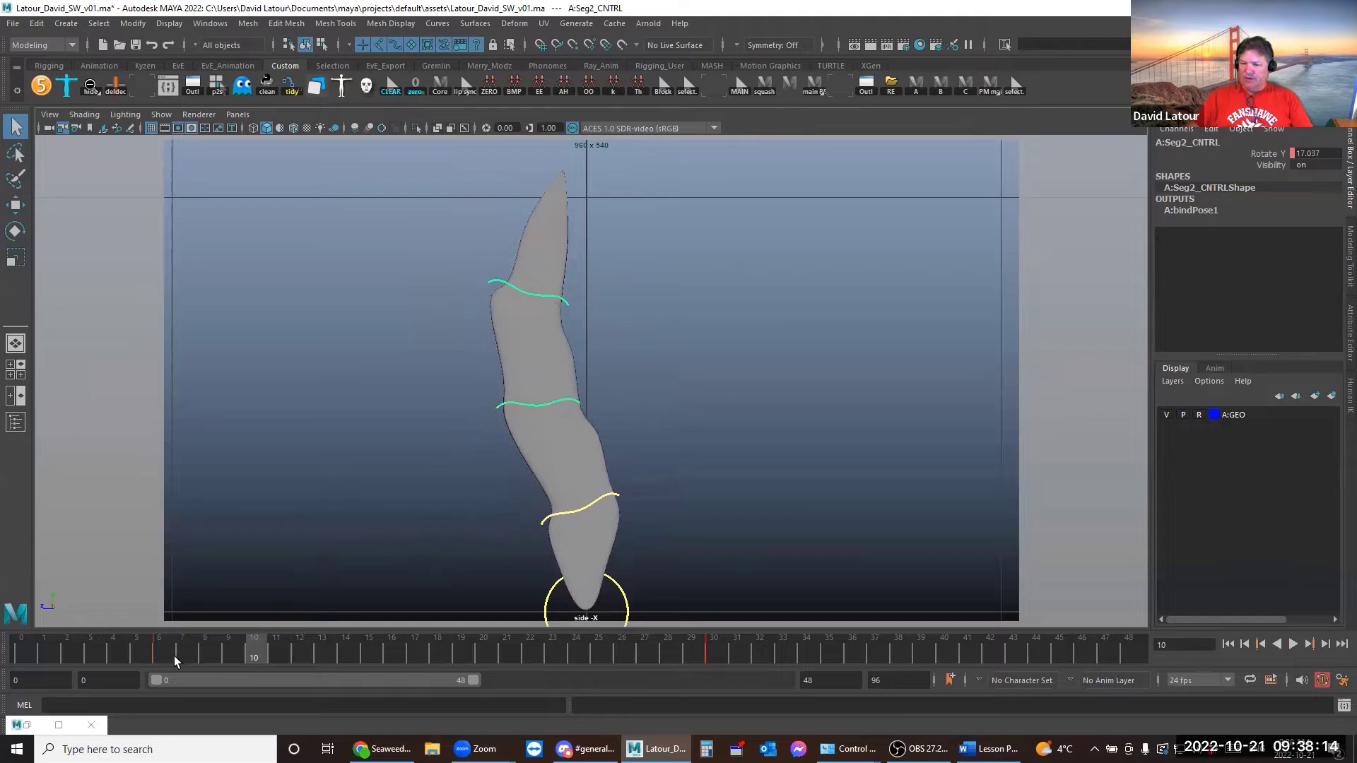
Show A:Seg2_CNTRL in the Graph Editor and isolate its Rotate Y channel
{"action": "left_click", "coordinate": [142, 88]}
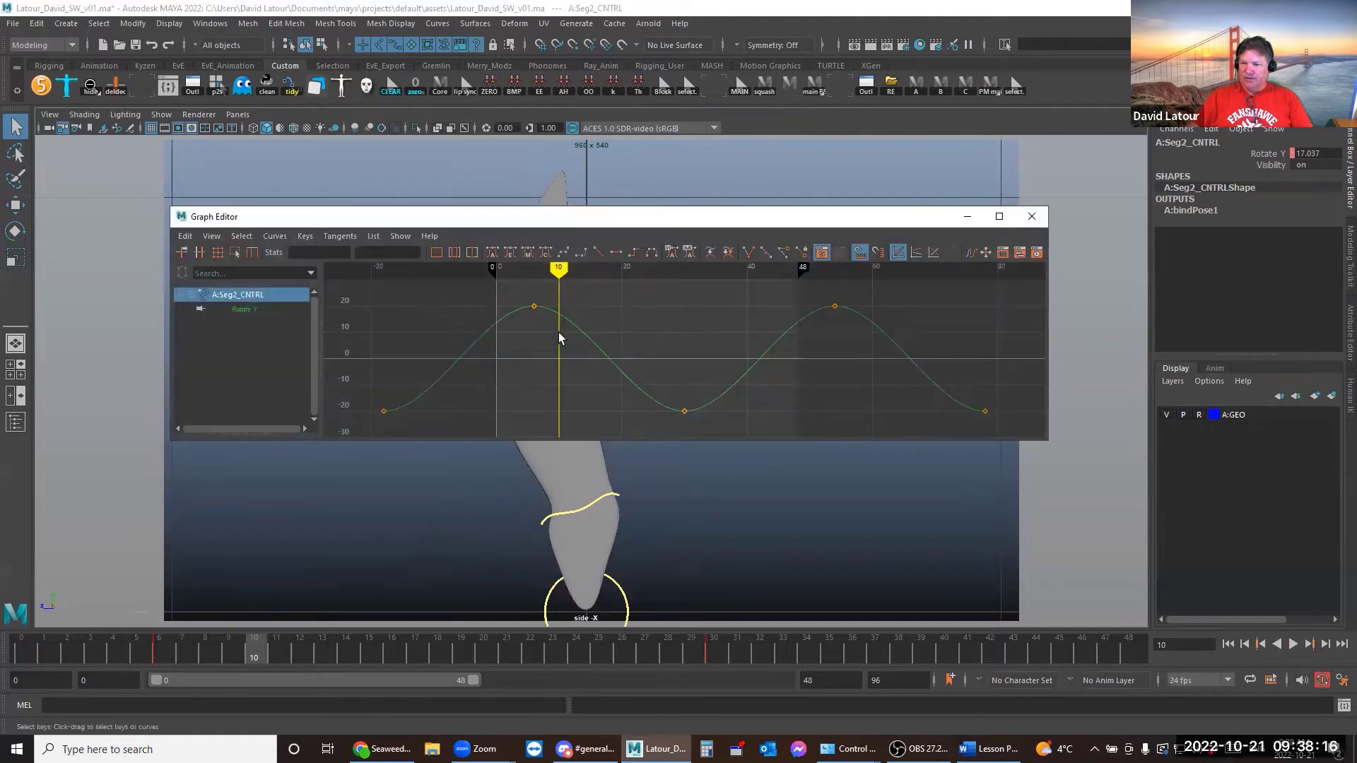
{"action": "left_click", "coordinate": [246, 310]}
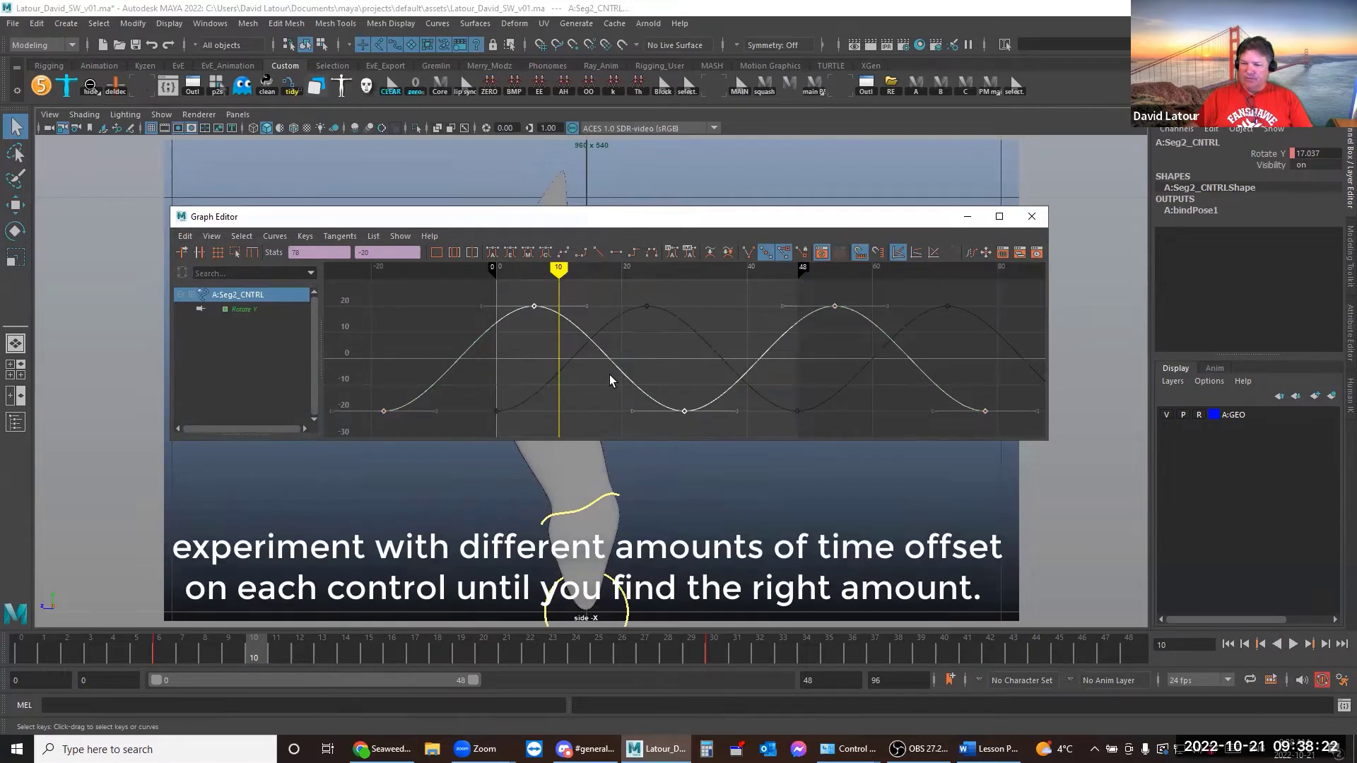
{"action": "left_click", "coordinate": [625, 335]}
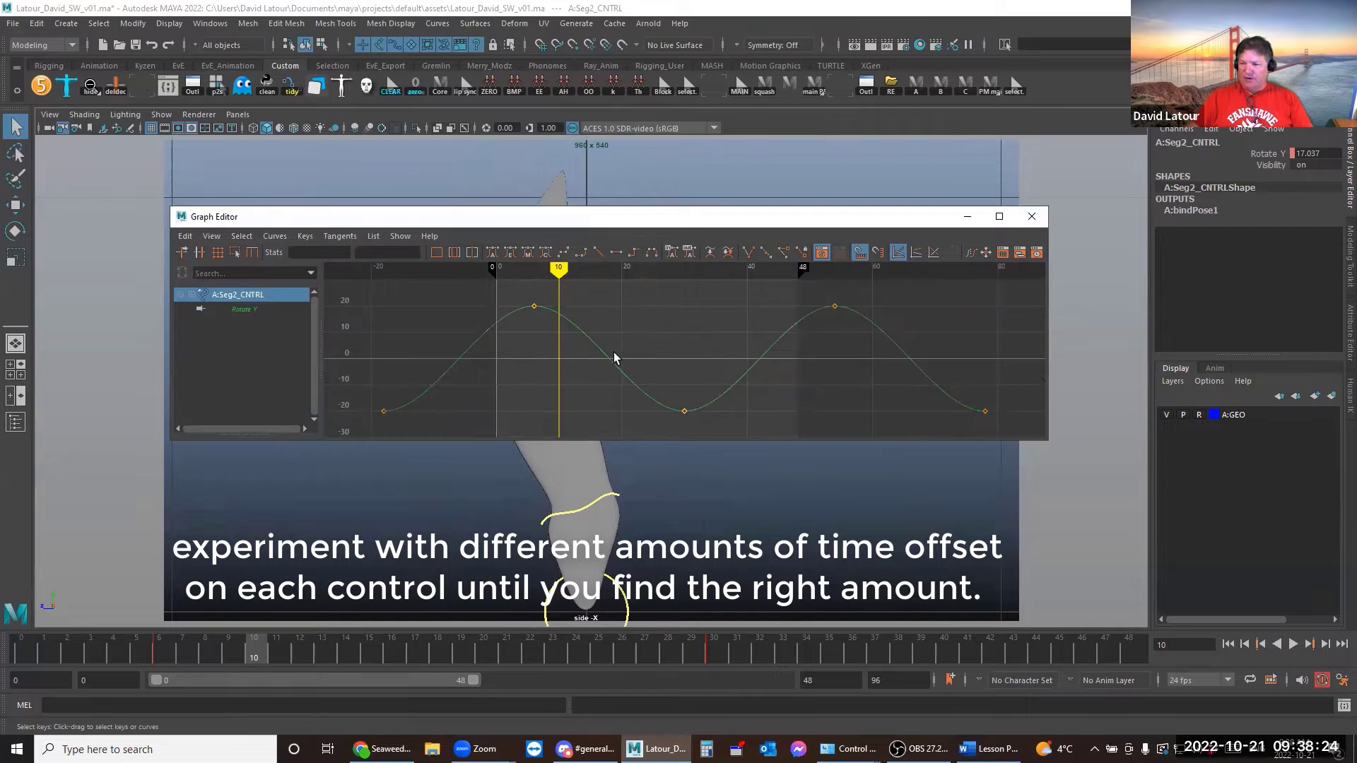
{"action": "left_click", "coordinate": [636, 376]}
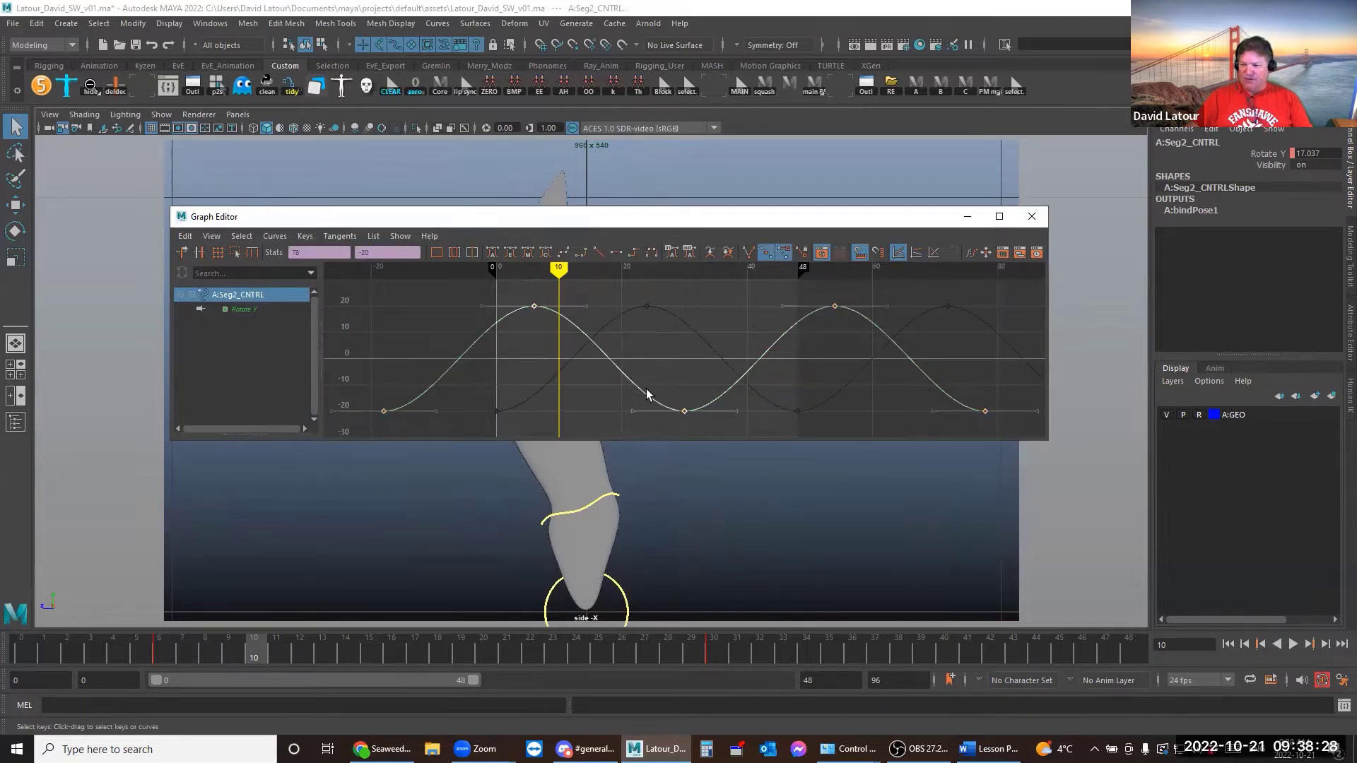
{"action": "left_click", "coordinate": [648, 391]}
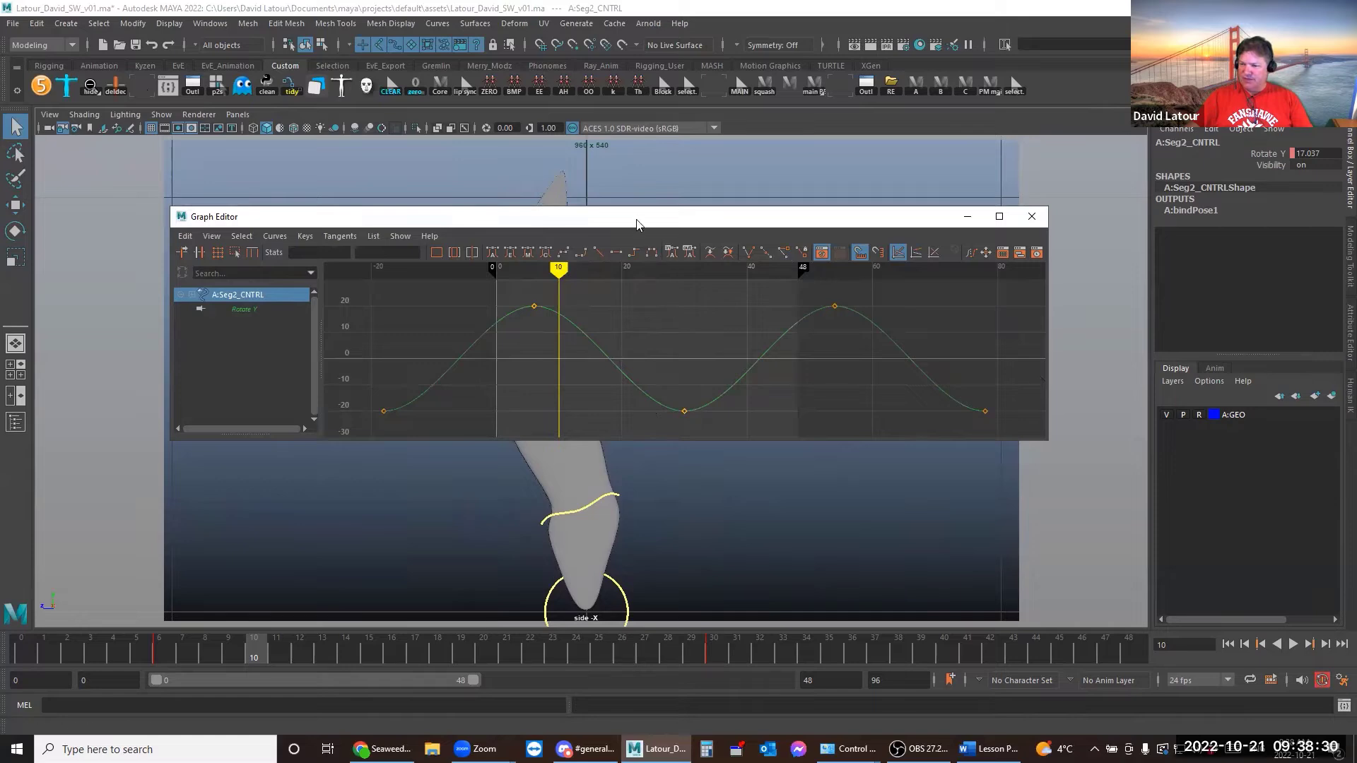
{"action": "mouse_move", "coordinate": [636, 225]}
{"action": "left_mouse_down"}
{"action": "mouse_move", "coordinate": [640, 473]}
{"action": "mouse_move", "coordinate": [624, 231]}
{"action": "left_mouse_up"}
{"action": "left_click", "coordinate": [638, 360]}
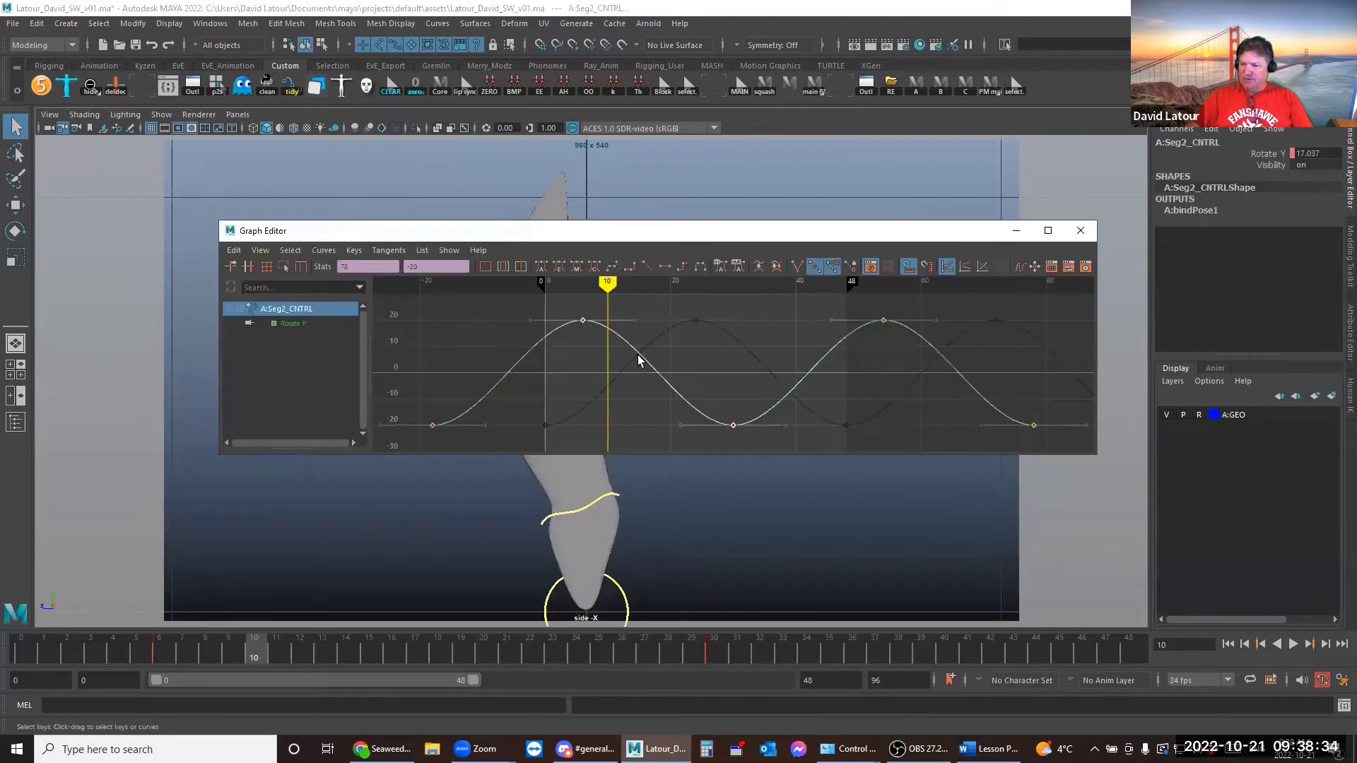
{"action": "left_click", "coordinate": [295, 328]}
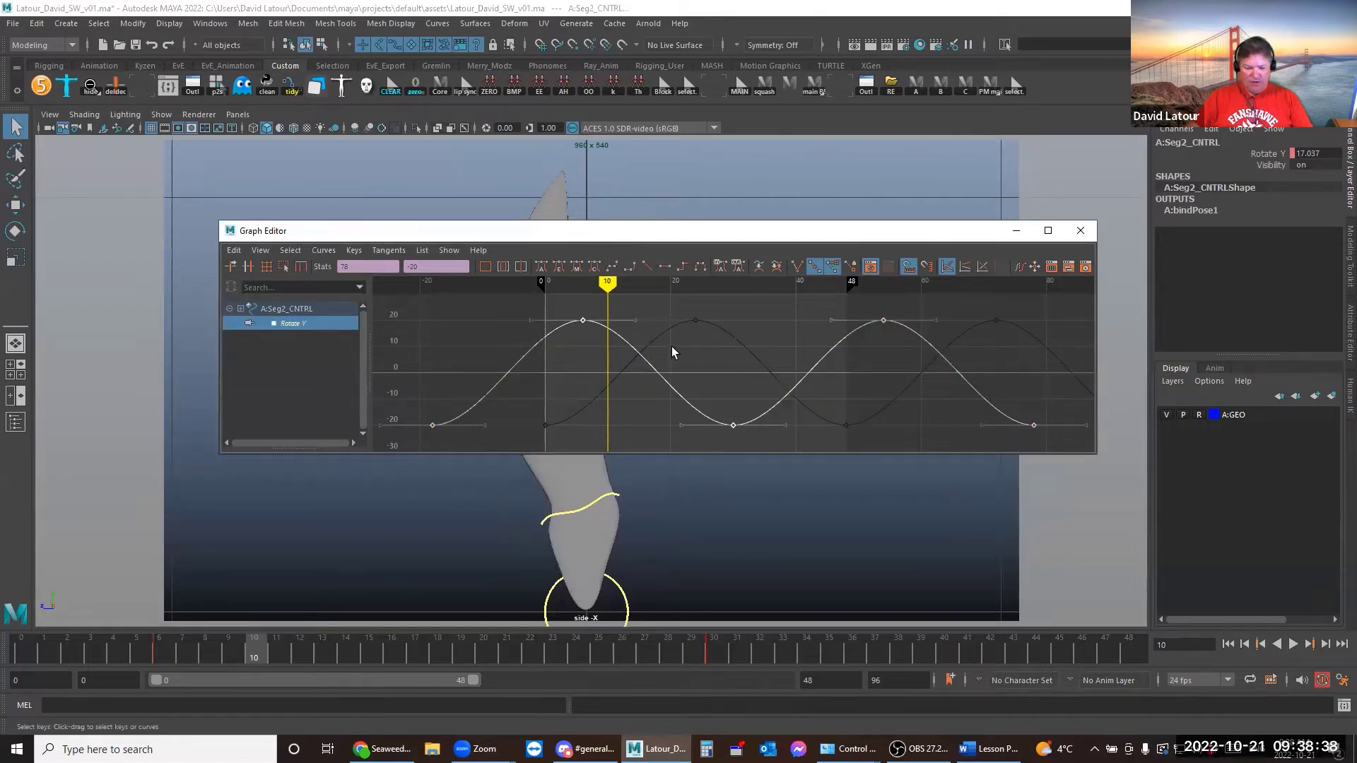
Select all Seg2 Rotate Y keys and slide them later, peaking near frame 12, then preview
{"action": "key", "text": "e"}
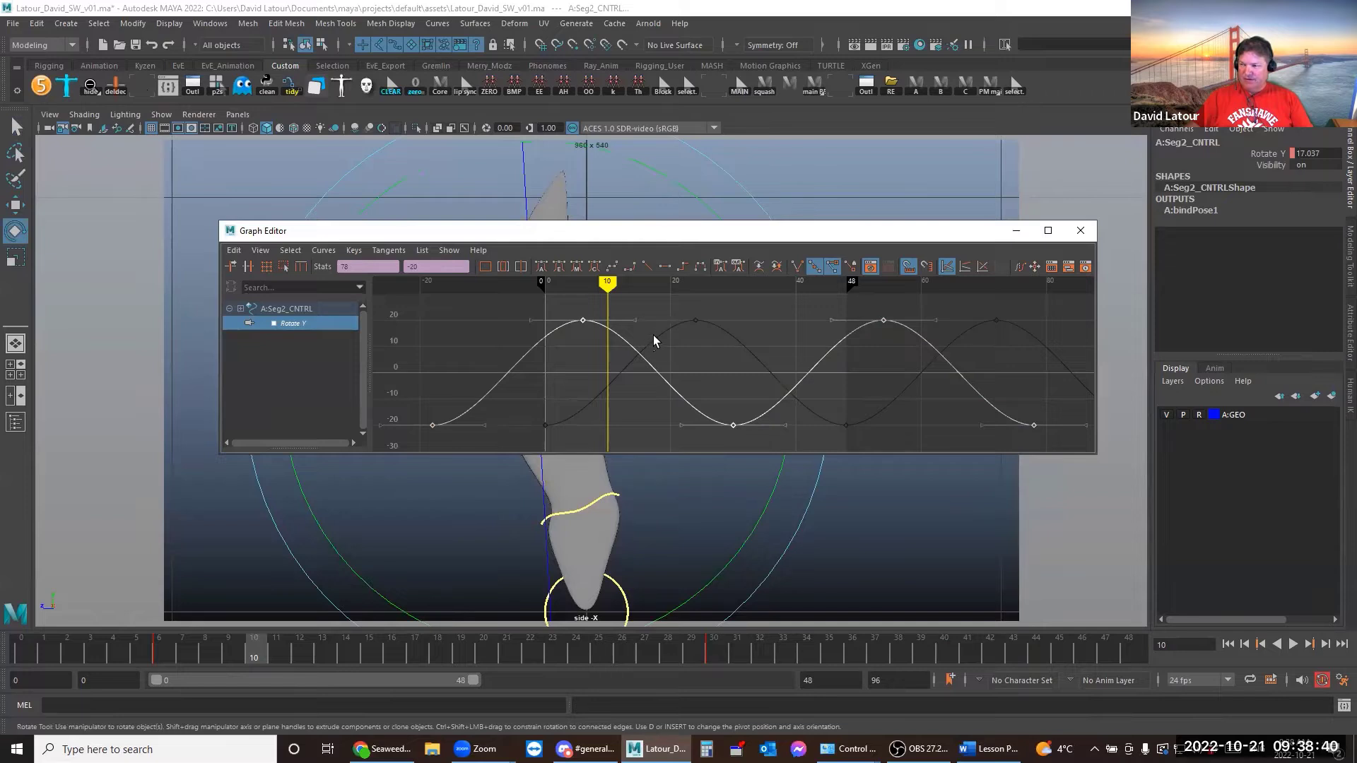
{"action": "left_click", "coordinate": [660, 337]}
{"action": "left_click_drag", "start_coordinate": [462, 313], "coordinate": [528, 394]}
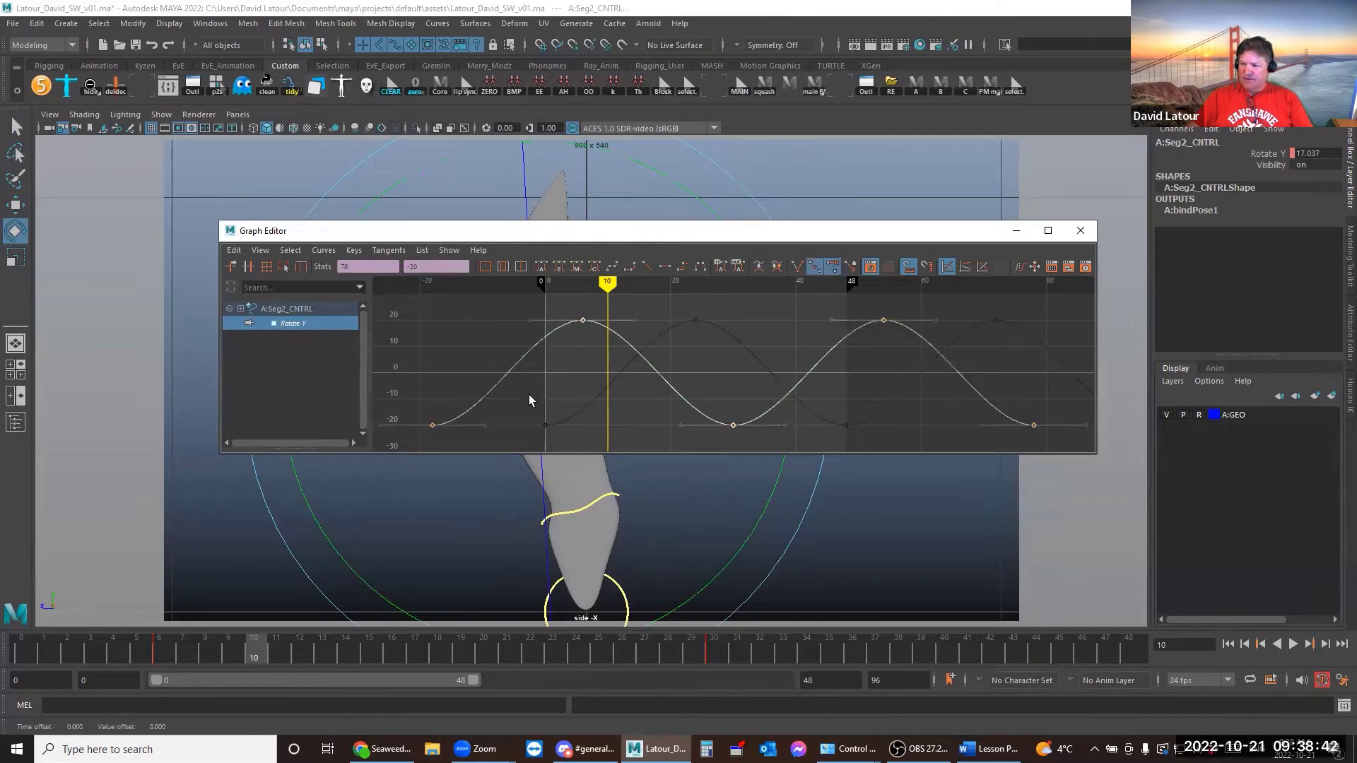
{"action": "middle_click_drag", "start_coordinate": [581, 365], "coordinate": [515, 358]}
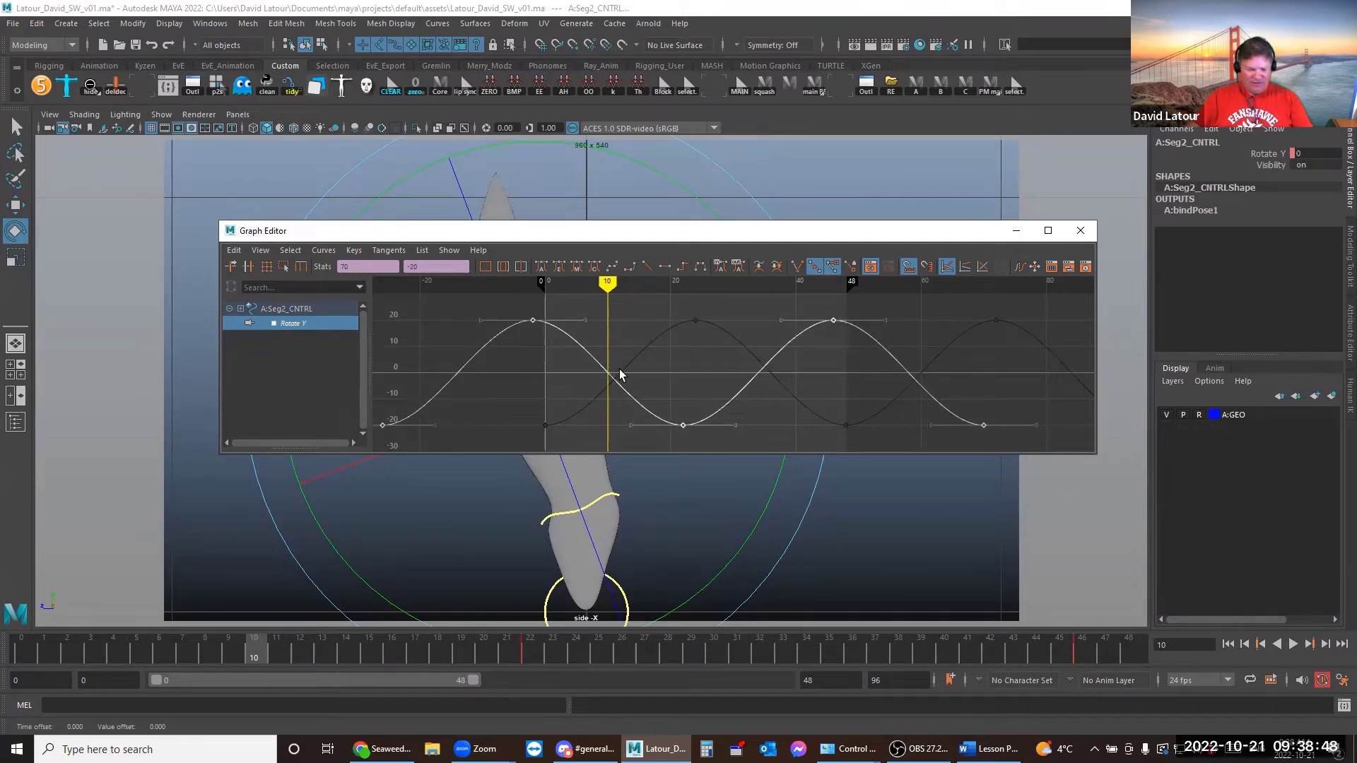
{"action": "middle_click_drag", "start_coordinate": [593, 358], "coordinate": [689, 362]}
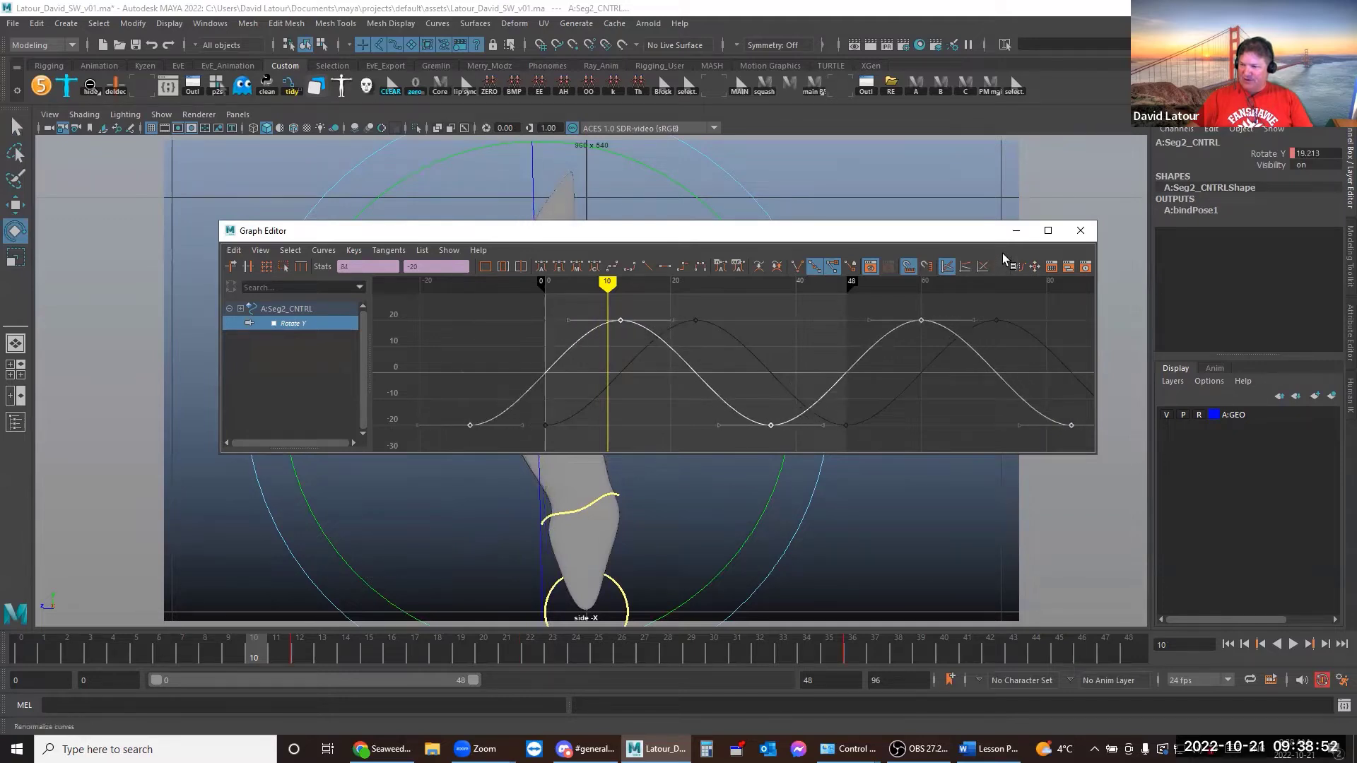
{"action": "left_click", "coordinate": [1017, 230]}
{"action": "left_click_drag", "start_coordinate": [34, 641], "coordinate": [279, 645]}
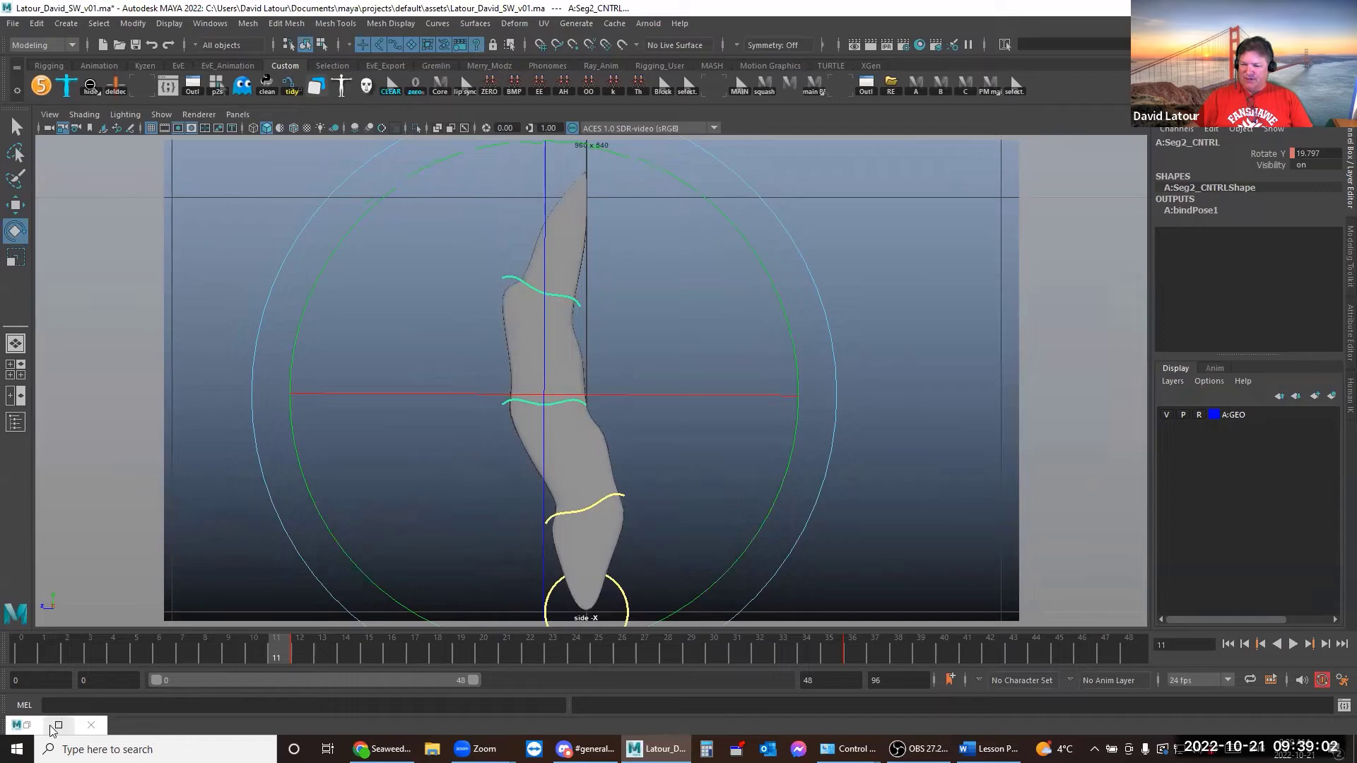
Slide A:Seg2_CNTRL's Rotate Y curve 25 frames earlier and scrub to check the new timing
{"action": "left_click", "coordinate": [26, 725]}
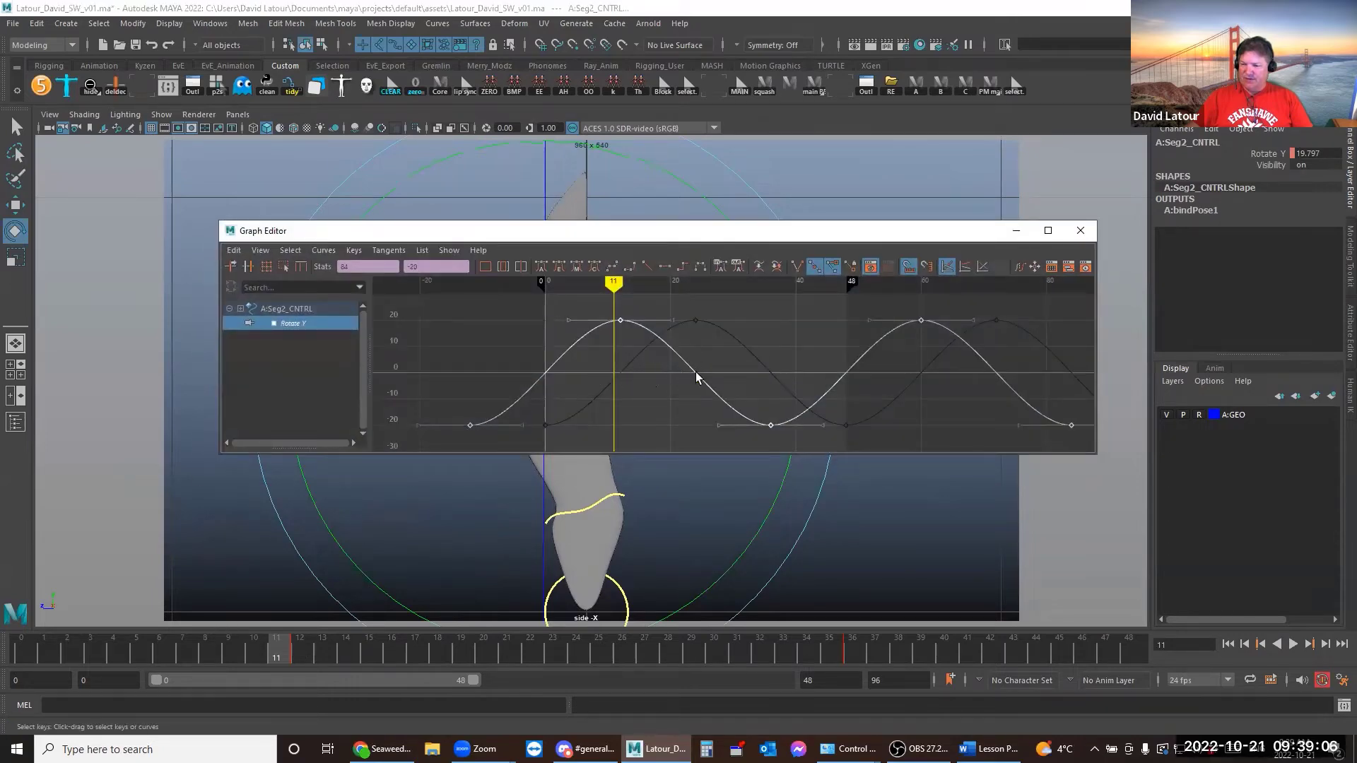
{"action": "middle_click_drag", "start_coordinate": [666, 374], "coordinate": [517, 360], "text": "shift"}
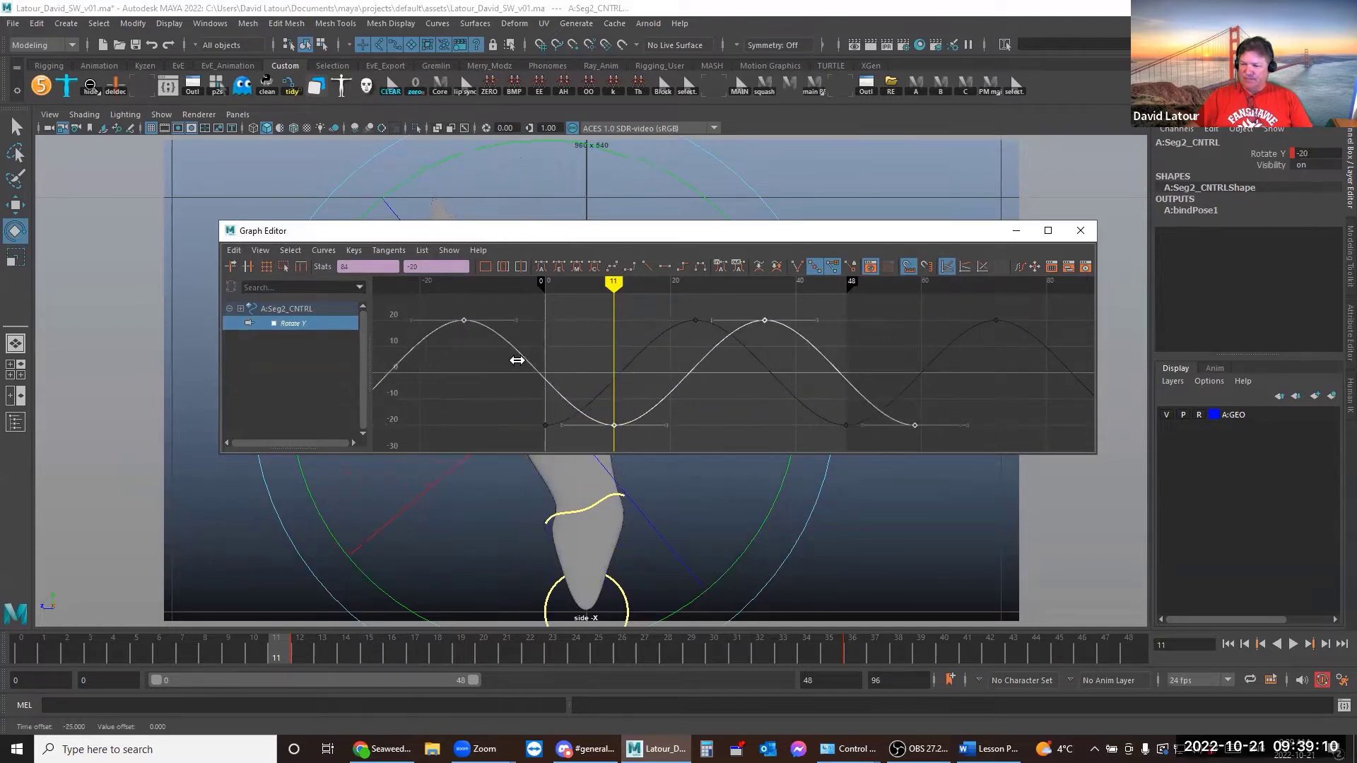
{"action": "left_click", "coordinate": [1017, 230]}
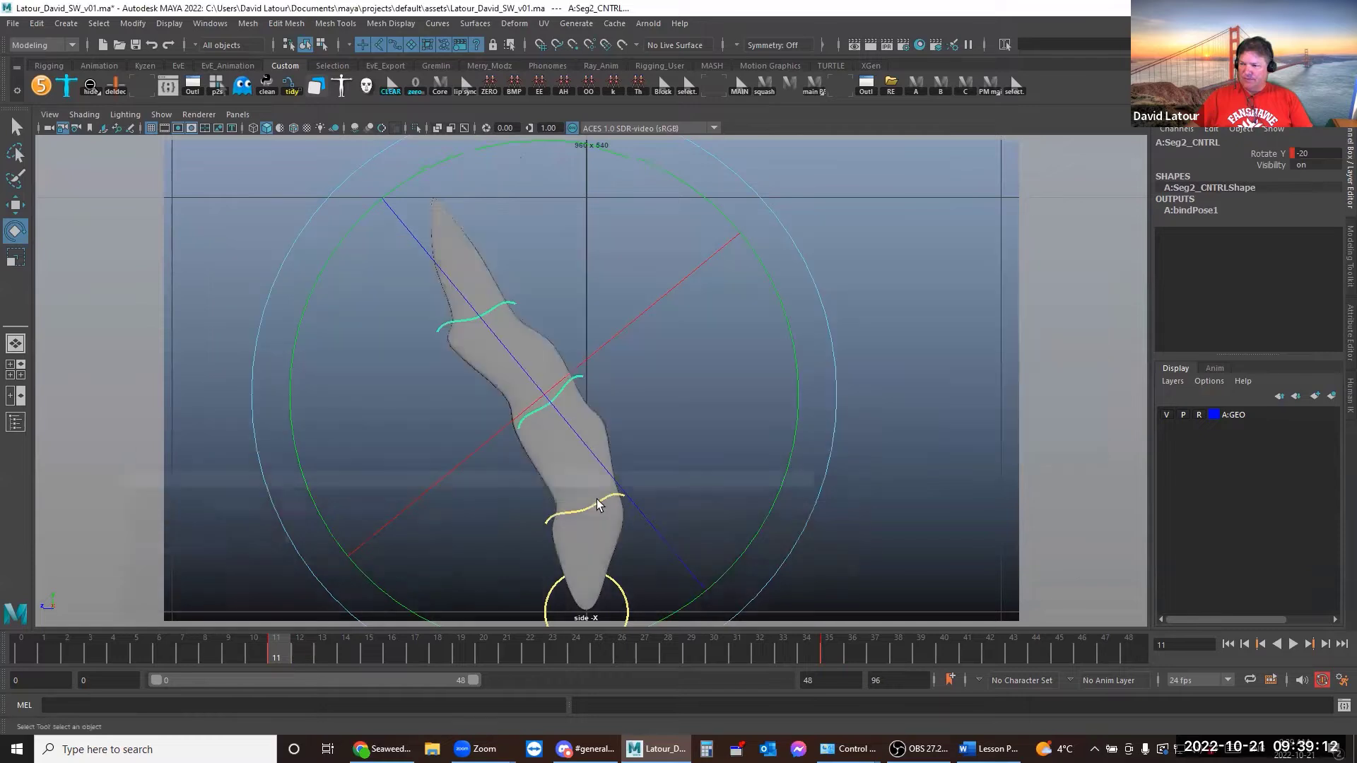
{"action": "left_click_drag", "start_coordinate": [31, 643], "coordinate": [691, 626]}
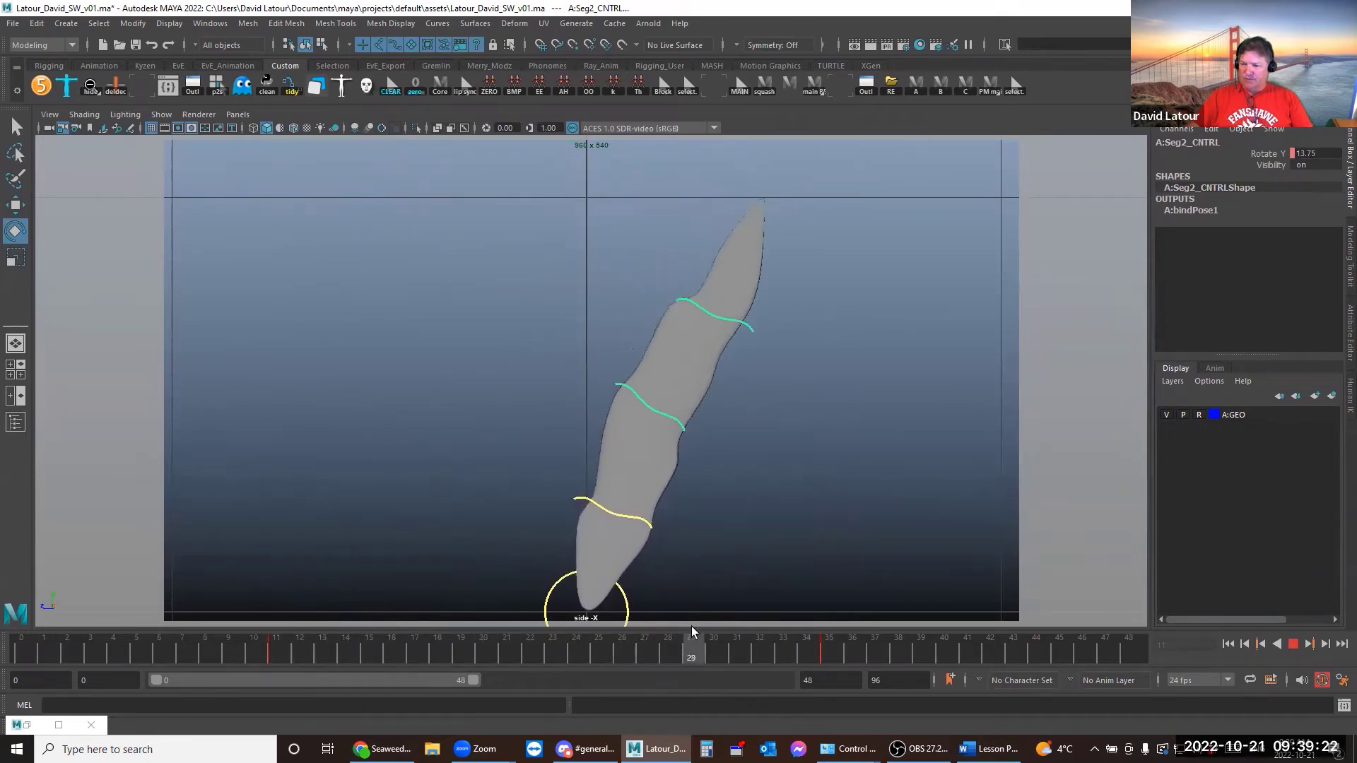
Select A:Seg1_CNTRL and scrub through the whole animation to review its sway
{"action": "left_click", "coordinate": [749, 546]}
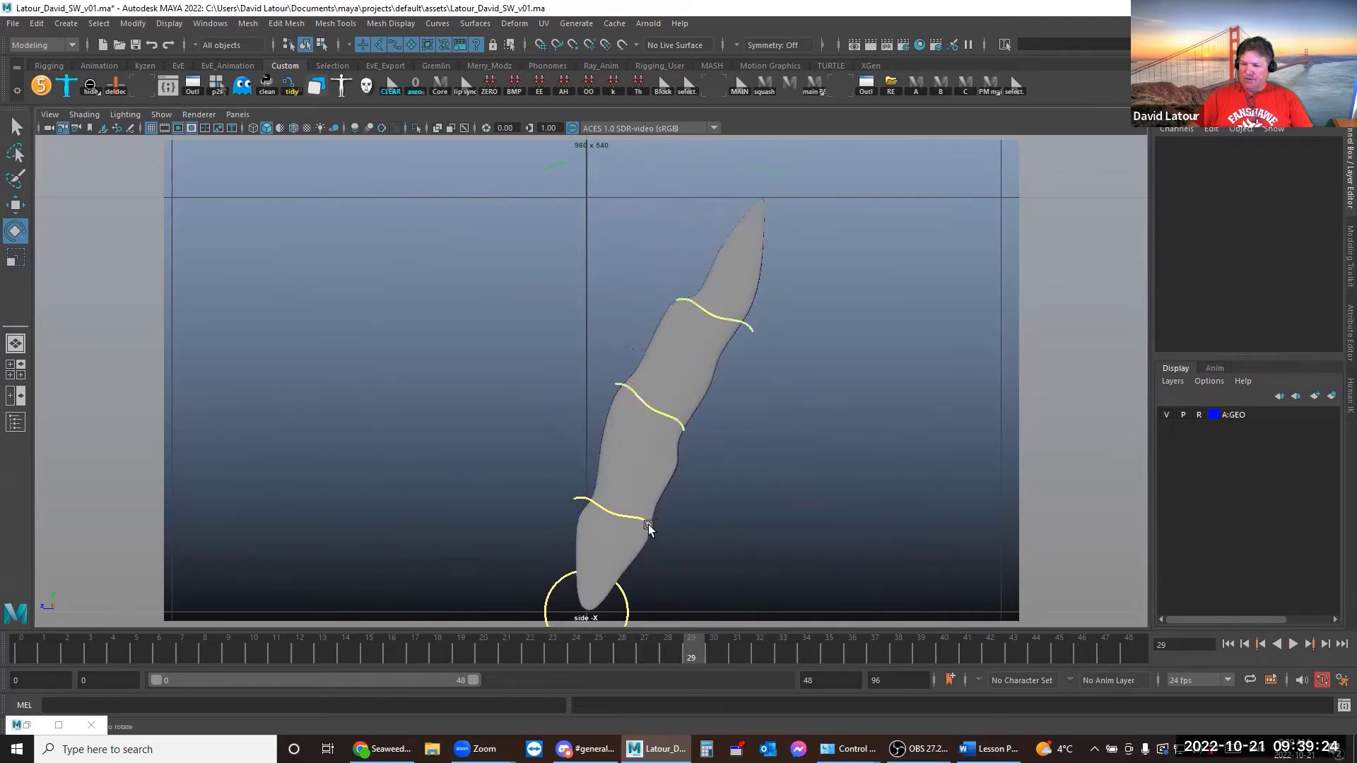
{"action": "left_click", "coordinate": [647, 524]}
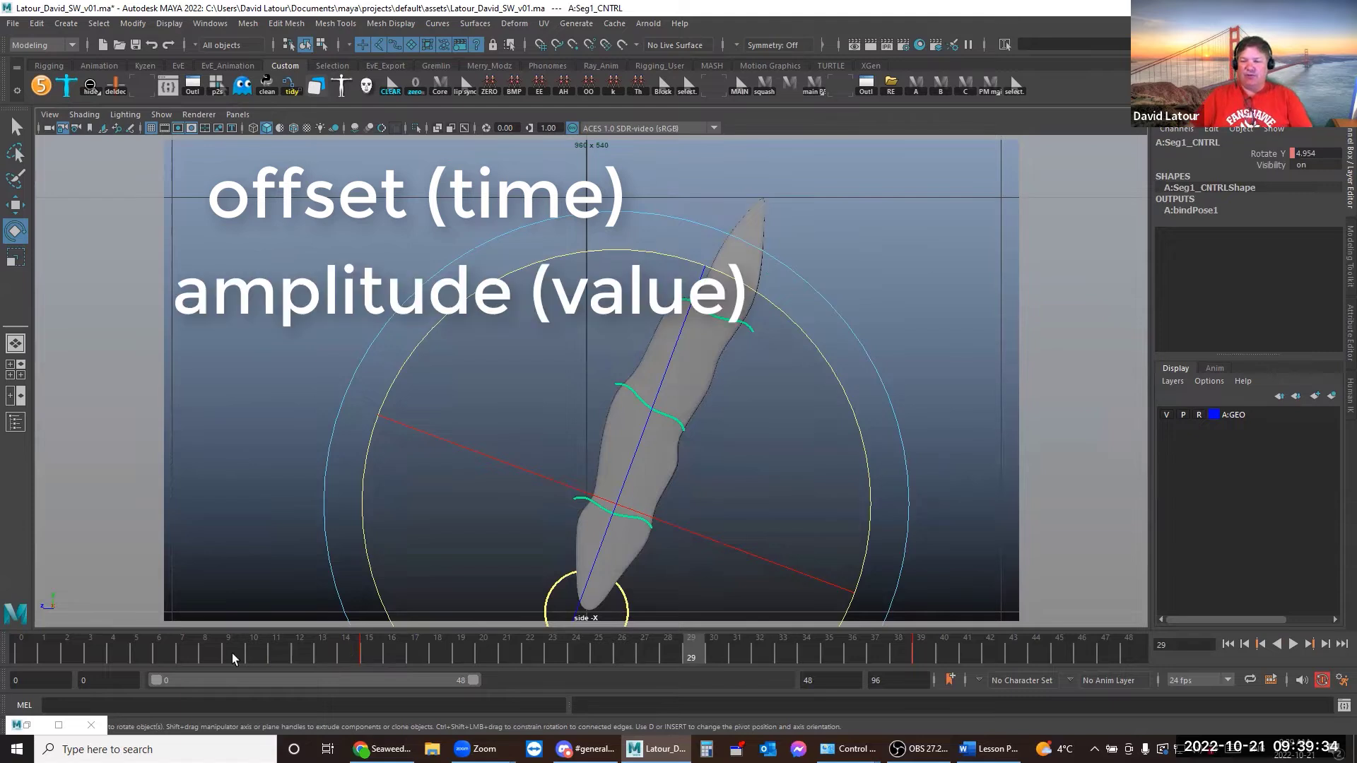
{"action": "left_click", "coordinate": [21, 643]}
{"action": "left_click_drag", "start_coordinate": [20, 643], "coordinate": [1123, 705]}
Clear the selection and pick the base control A:Base_CNTRL in the viewport
{"action": "left_click", "coordinate": [910, 441]}
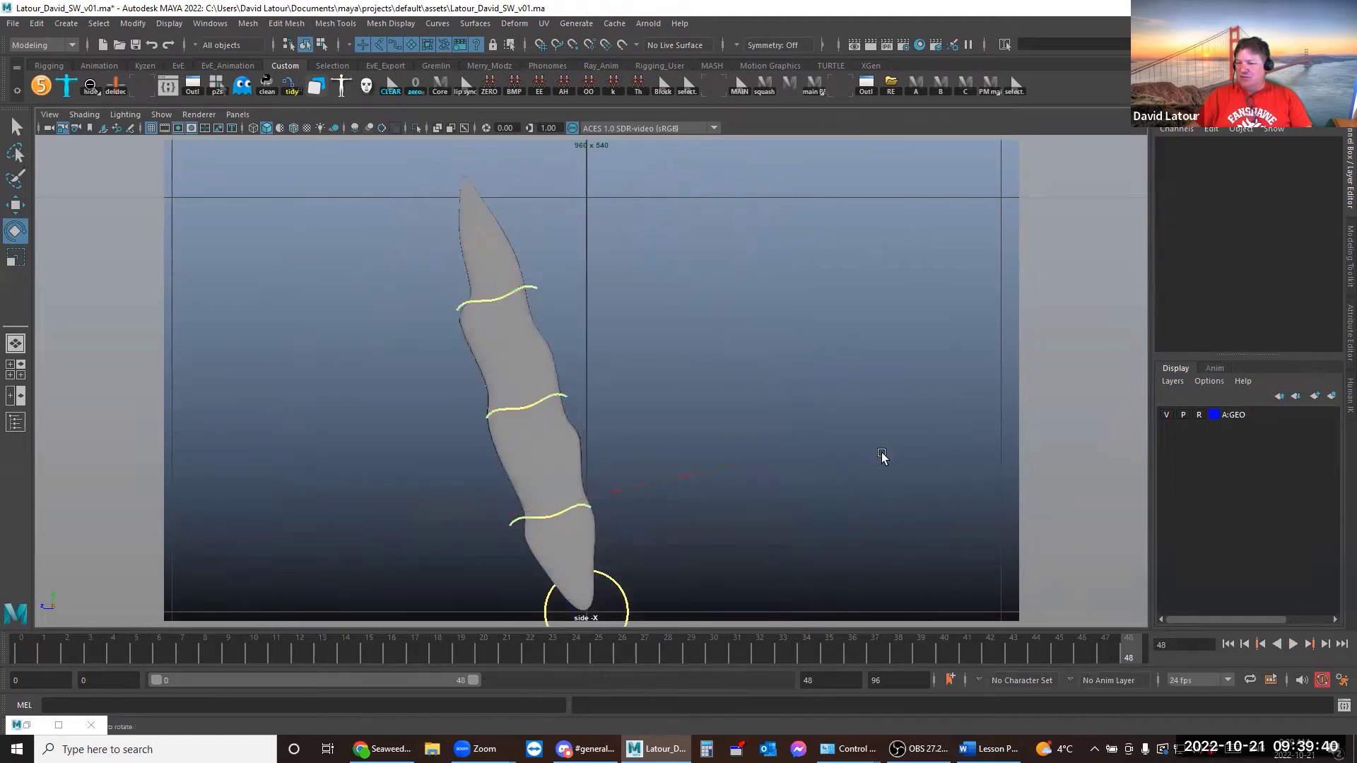
{"action": "left_click", "coordinate": [583, 503]}
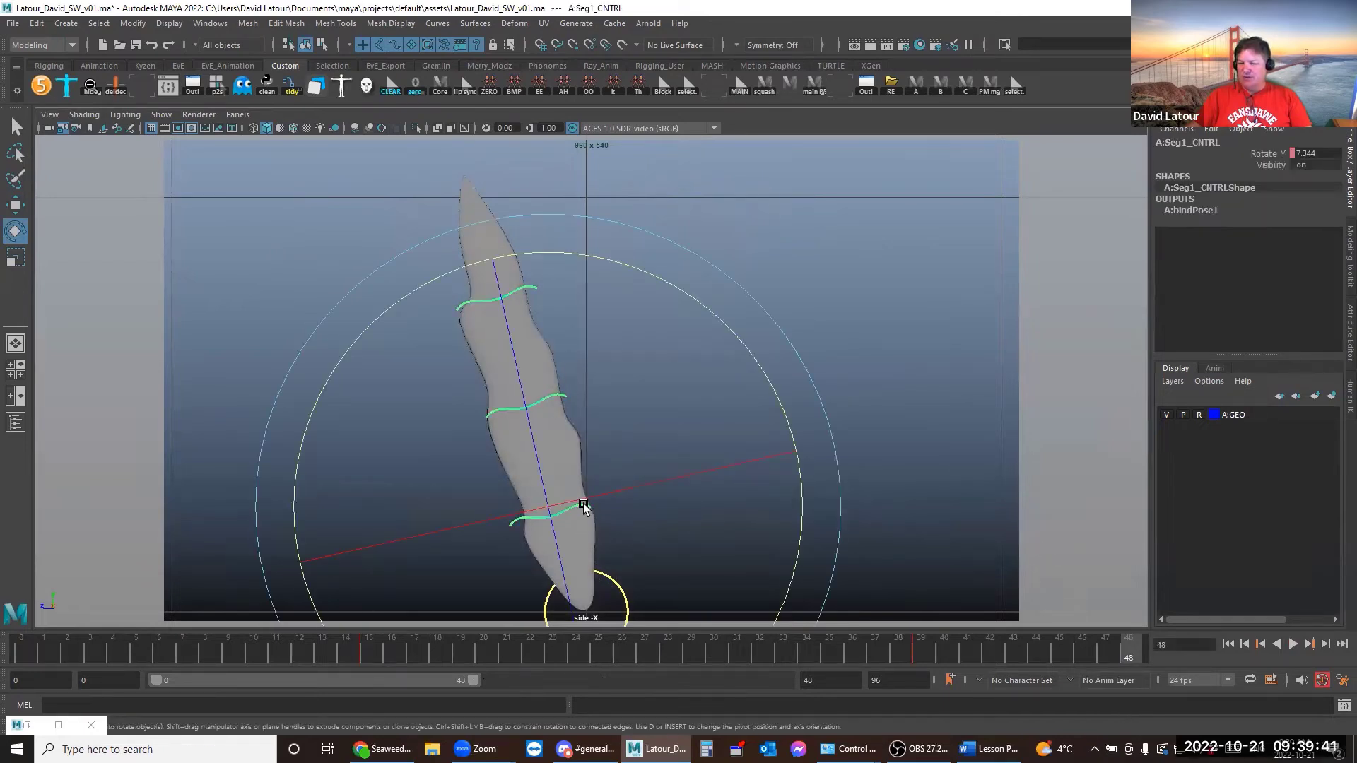
{"action": "left_click", "coordinate": [916, 521]}
{"action": "left_click", "coordinate": [620, 584]}
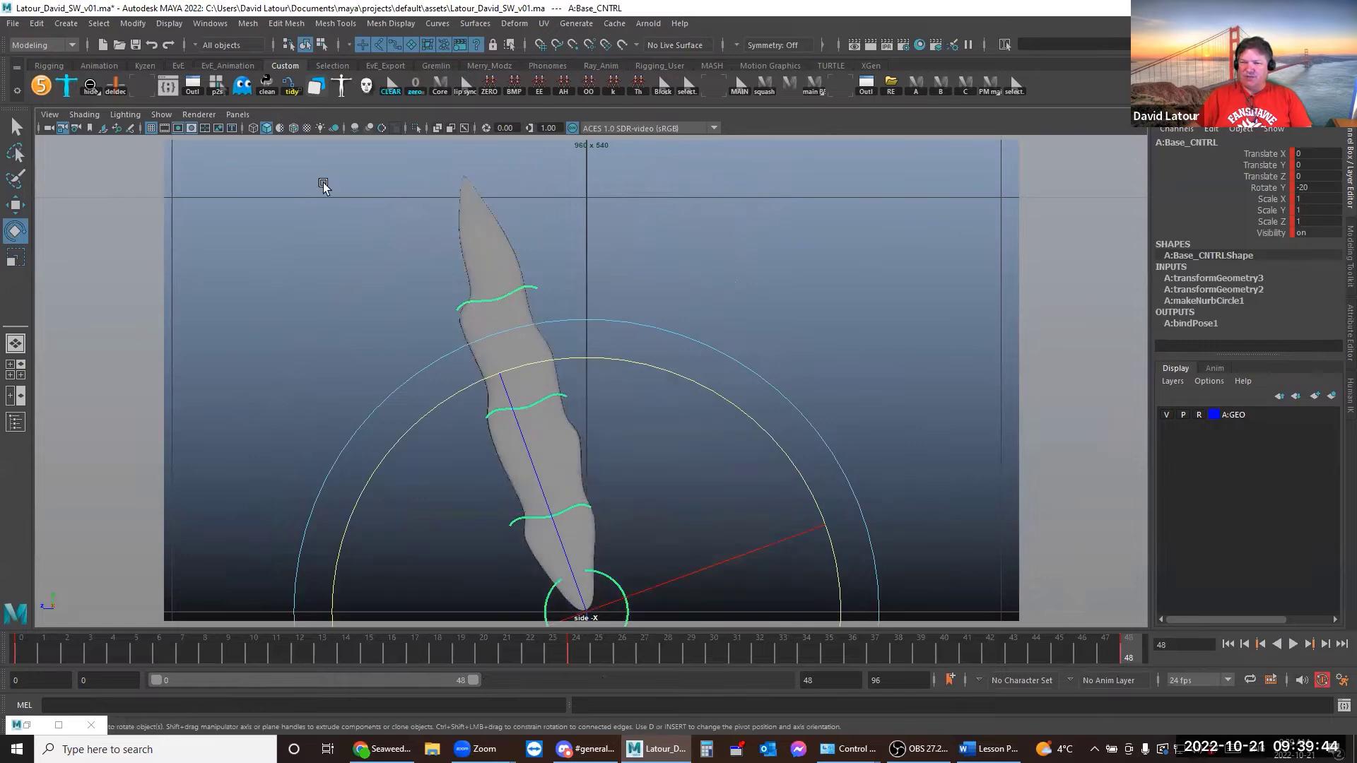
Delete Base_CNTRL's flat Translate X/Y/Z and Scale X/Y/Z keys in the Graph Editor
{"action": "left_click", "coordinate": [161, 88]}
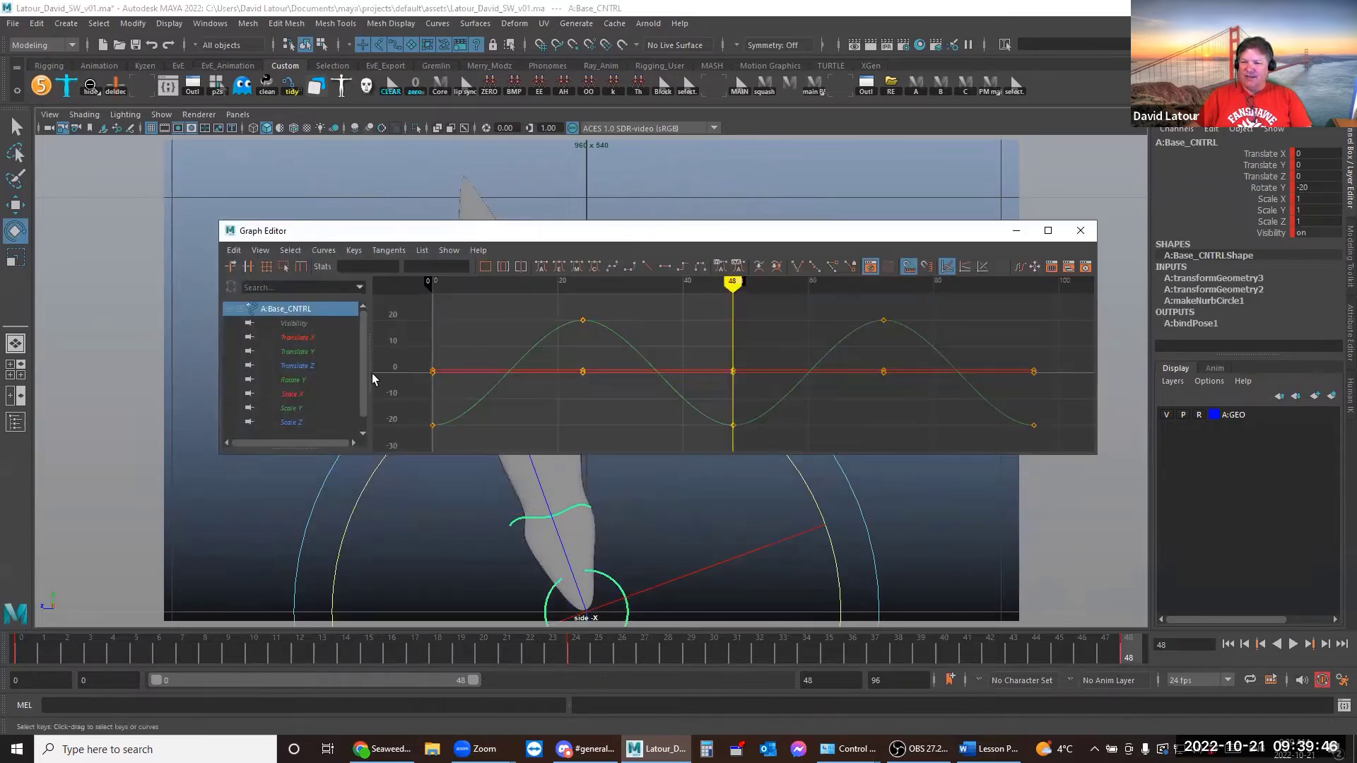
{"action": "left_click", "coordinate": [297, 380]}
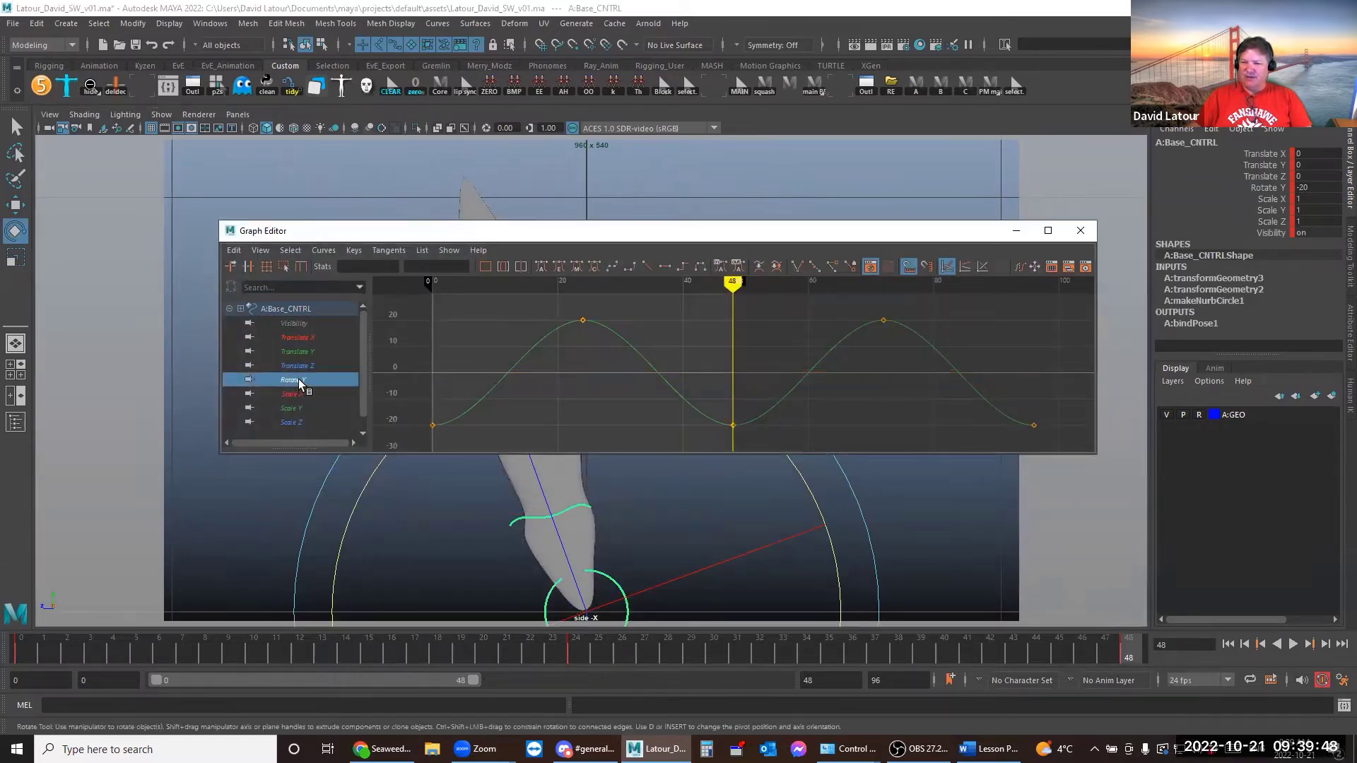
{"action": "left_click", "coordinate": [307, 338]}
{"action": "left_click", "coordinate": [305, 351], "text": "ctrl"}
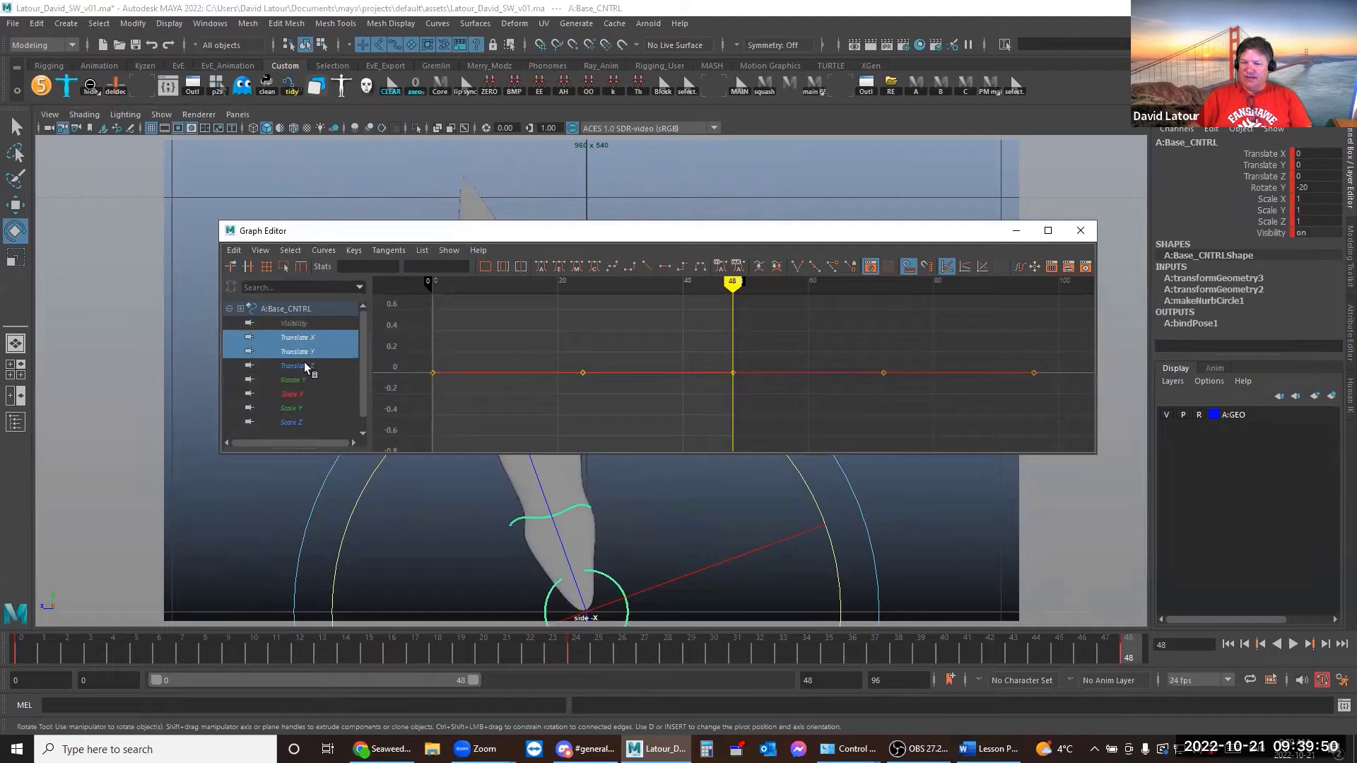
{"action": "left_click", "coordinate": [304, 365], "text": "ctrl"}
{"action": "left_click", "coordinate": [302, 394], "text": "ctrl"}
{"action": "left_click", "coordinate": [300, 408], "text": "ctrl"}
{"action": "left_click", "coordinate": [299, 422], "text": "ctrl"}
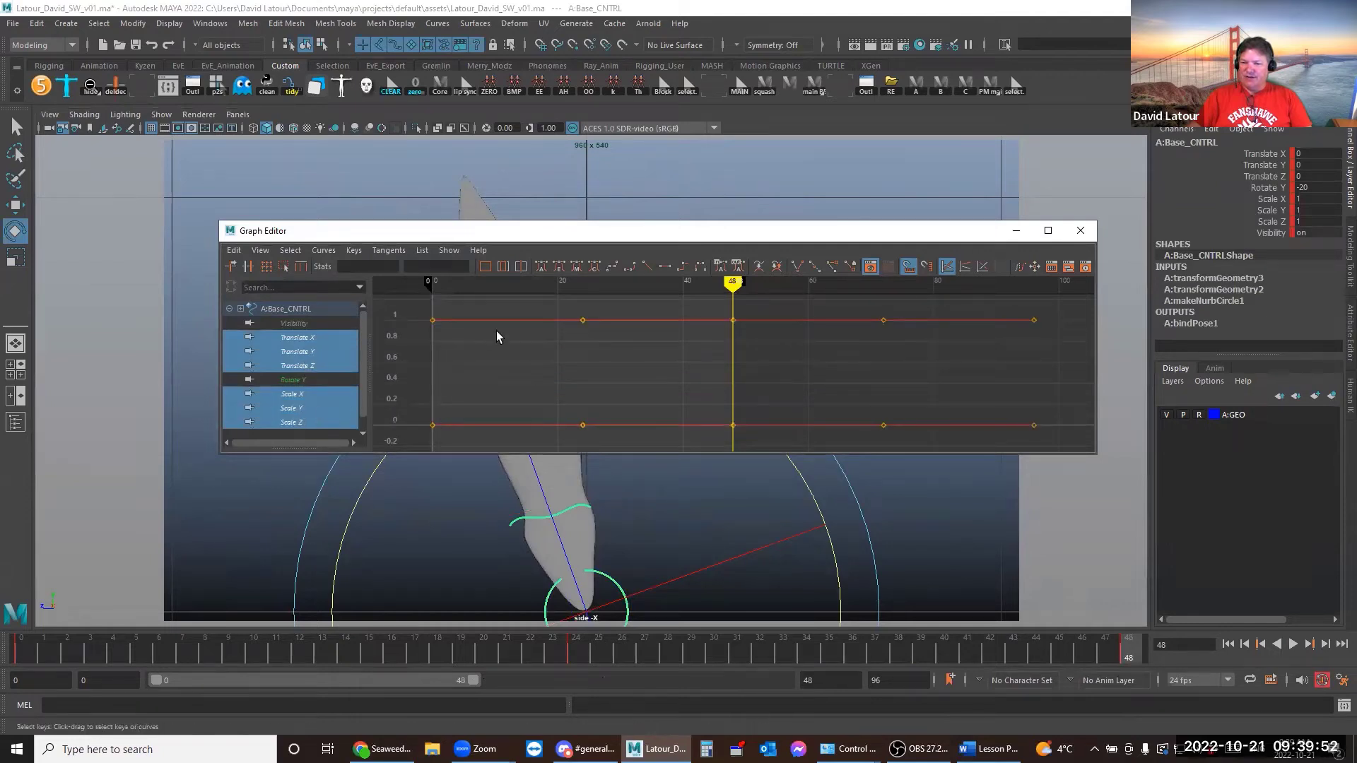
{"action": "left_click_drag", "start_coordinate": [494, 304], "coordinate": [489, 435]}
{"action": "key", "text": "Delete"}
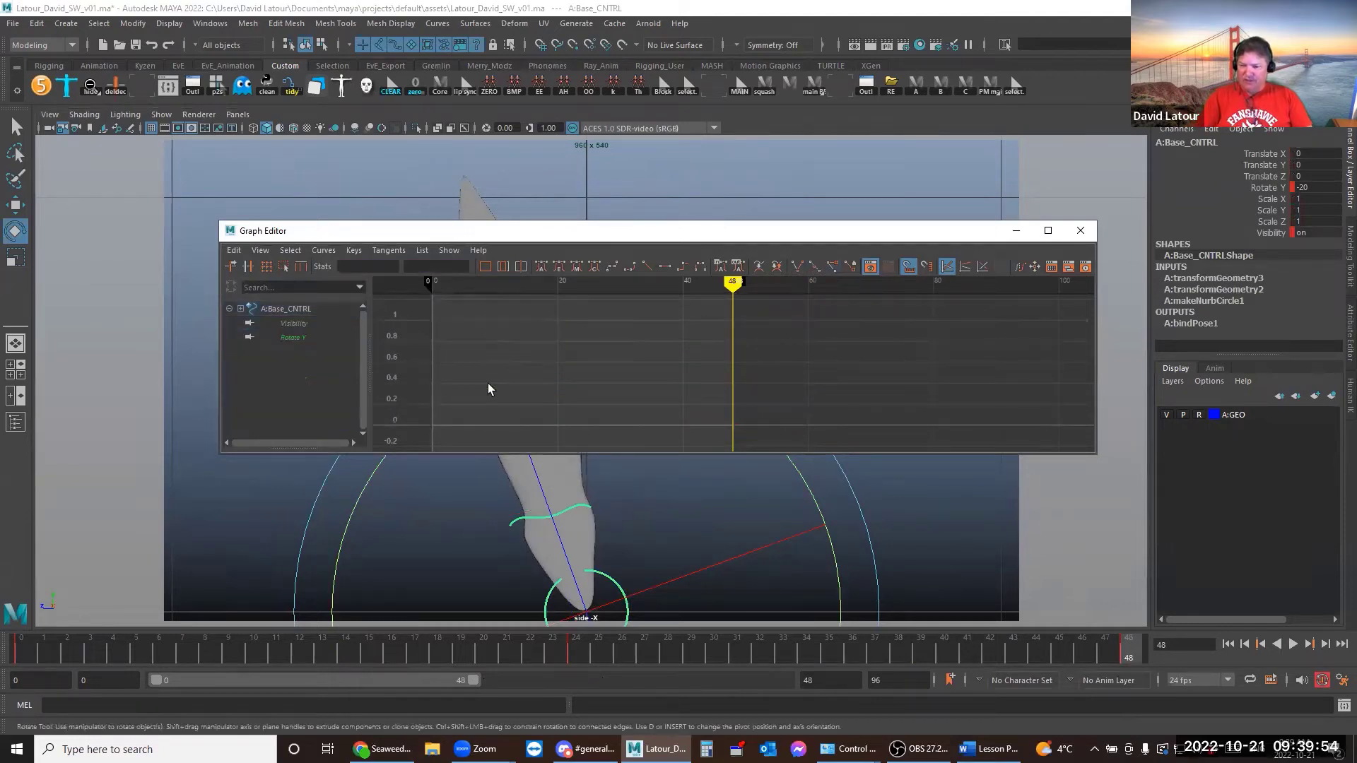
Delete Base_CNTRL's Visibility keys, leaving only the Rotate Y curve
{"action": "left_click", "coordinate": [292, 323]}
{"action": "left_click", "coordinate": [558, 372]}
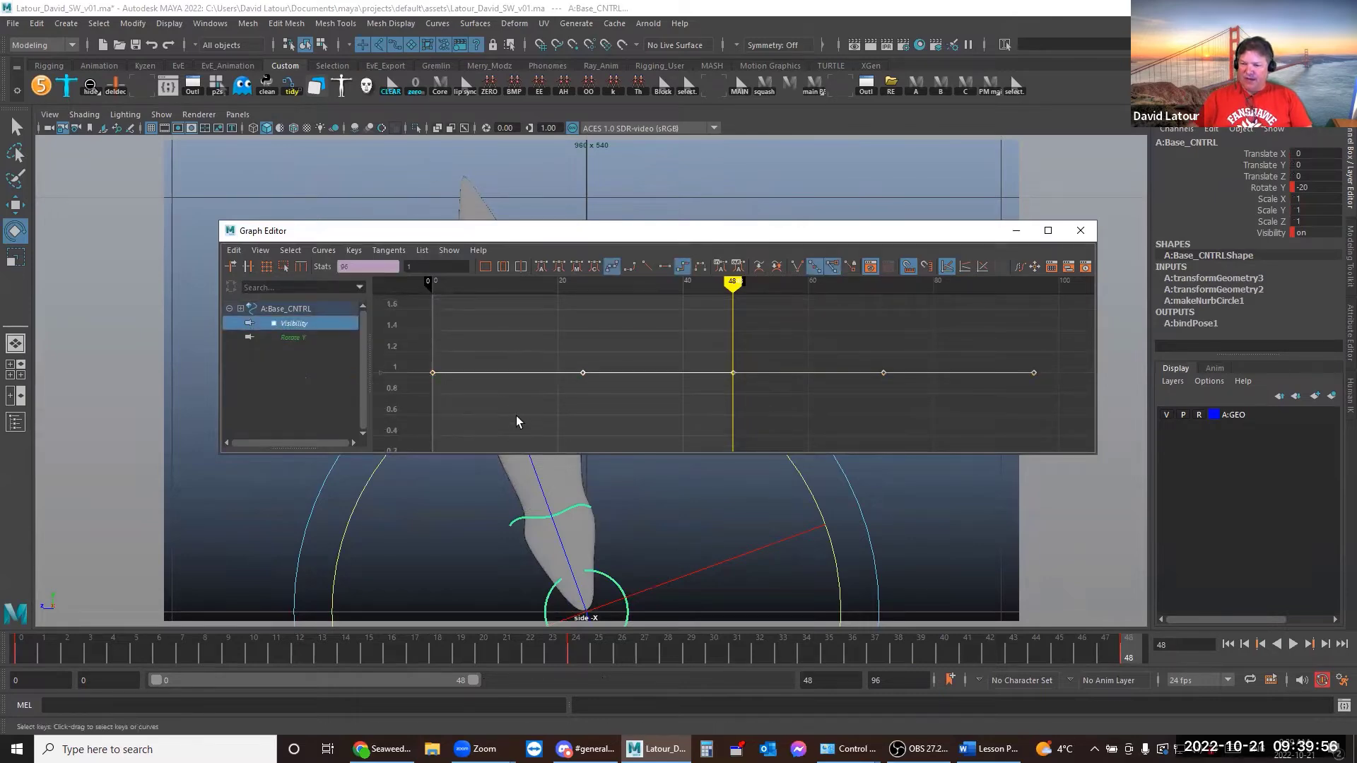
{"action": "key", "text": "Delete"}
{"action": "left_click", "coordinate": [283, 322]}
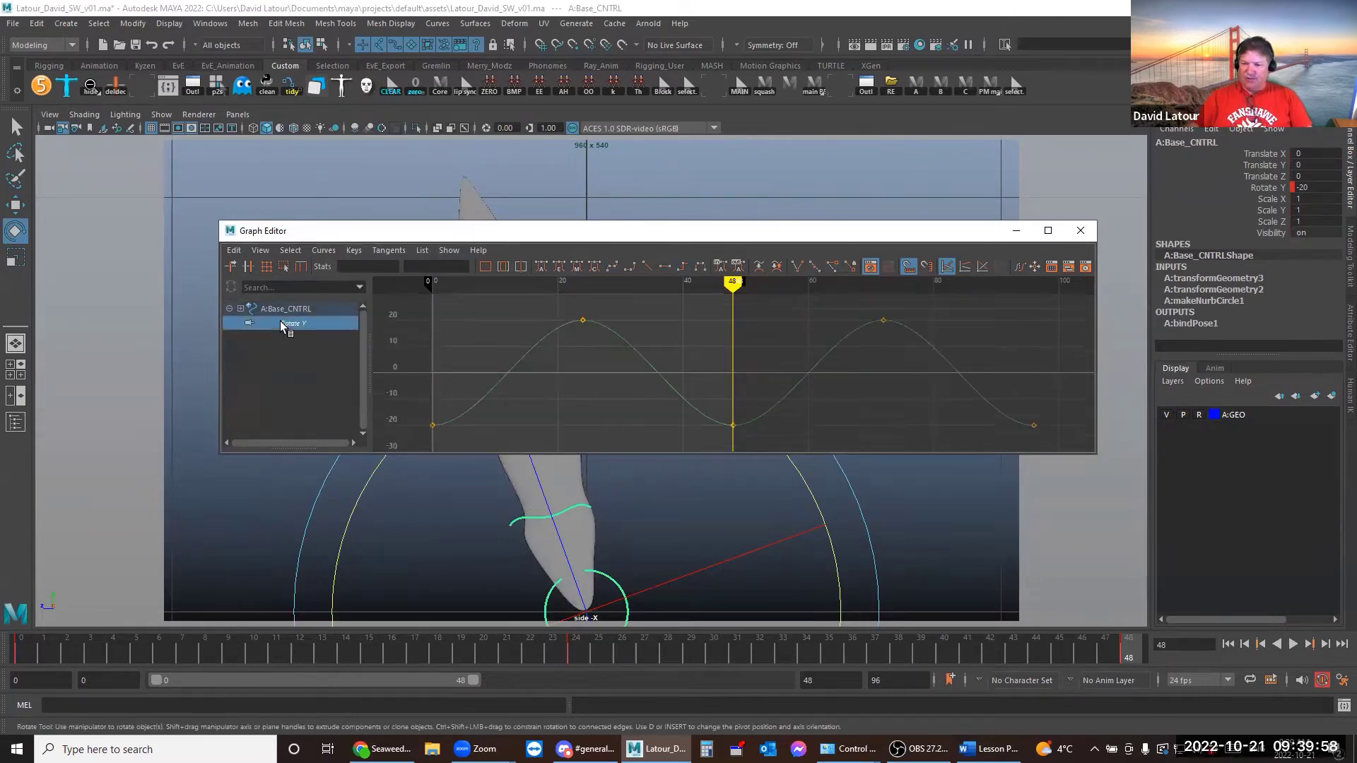
Reselect Base_CNTRL and select its Rotate Y curve and keys in the Graph Editor
{"action": "left_click", "coordinate": [1016, 231]}
{"action": "left_click", "coordinate": [605, 435]}
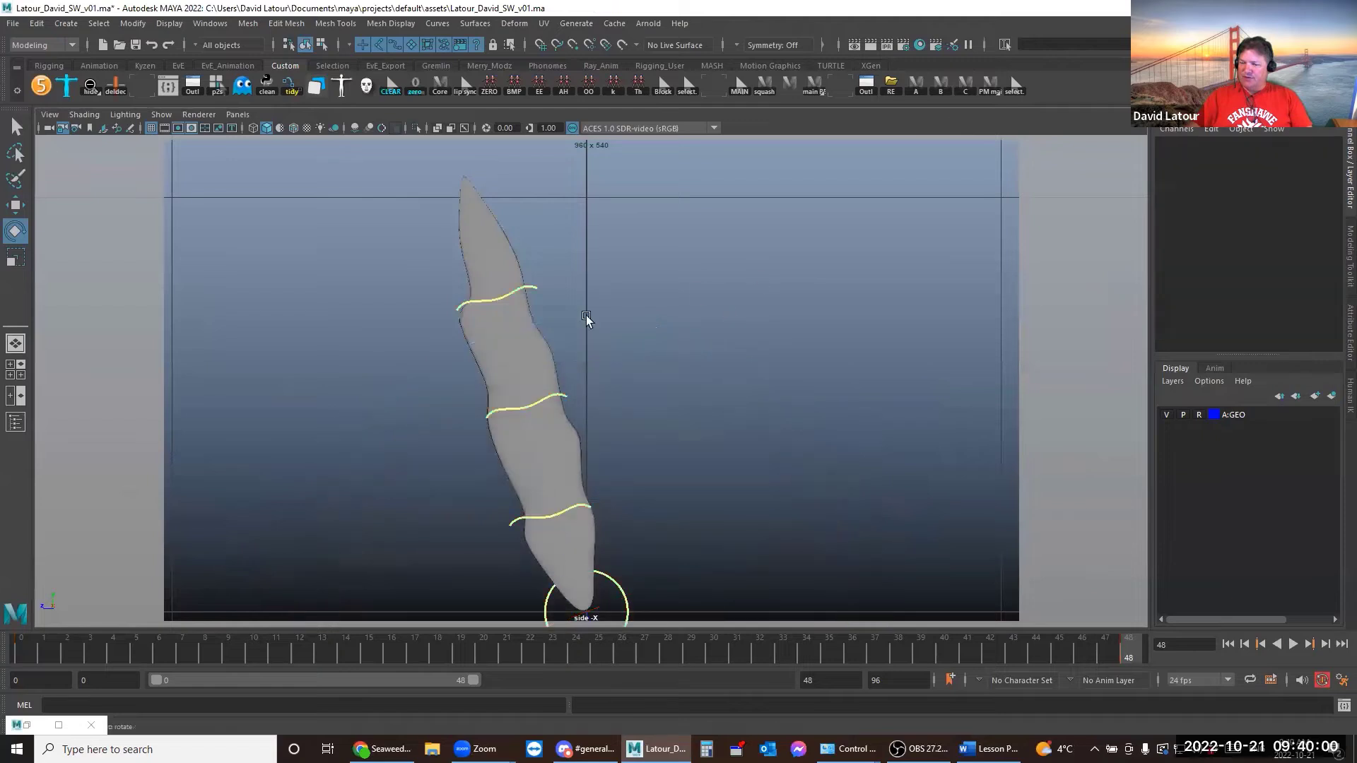
{"action": "left_click_drag", "start_coordinate": [526, 279], "coordinate": [608, 543]}
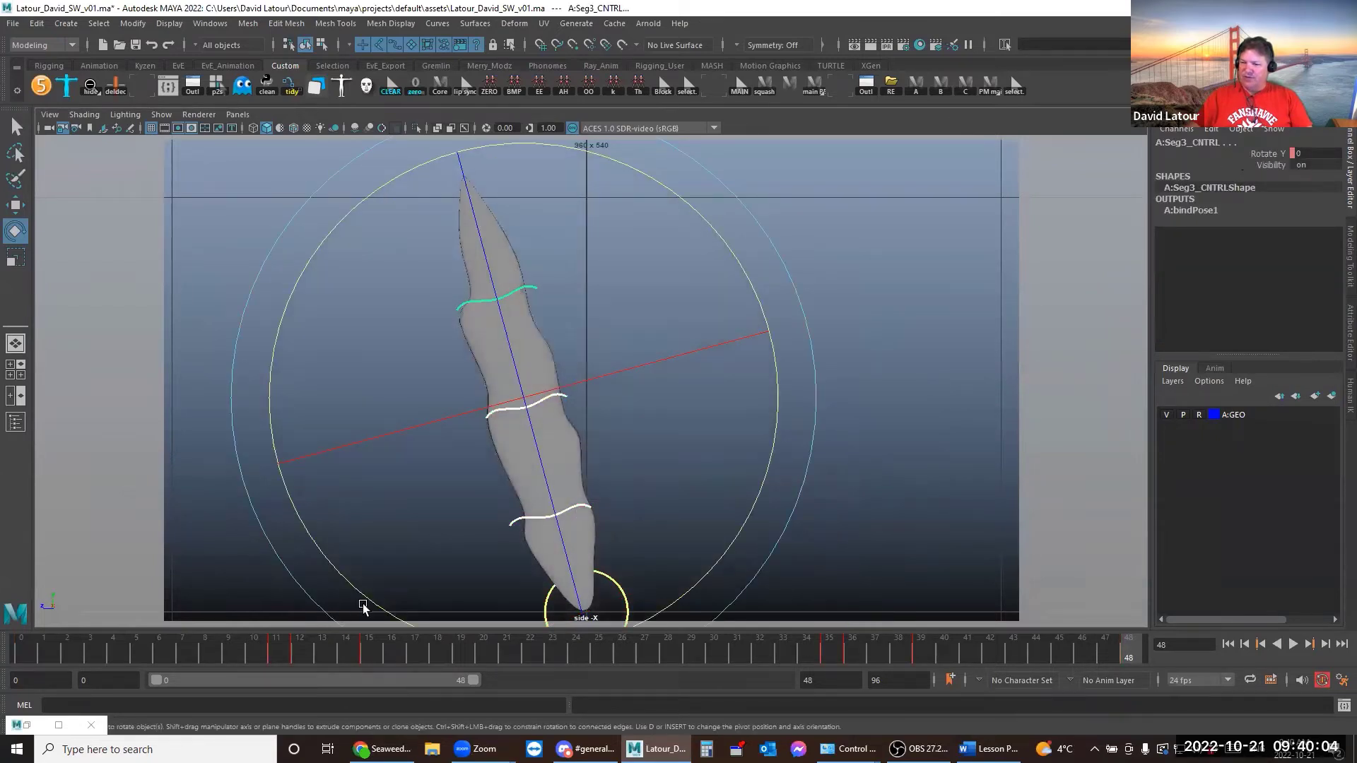
{"action": "left_click", "coordinate": [912, 383]}
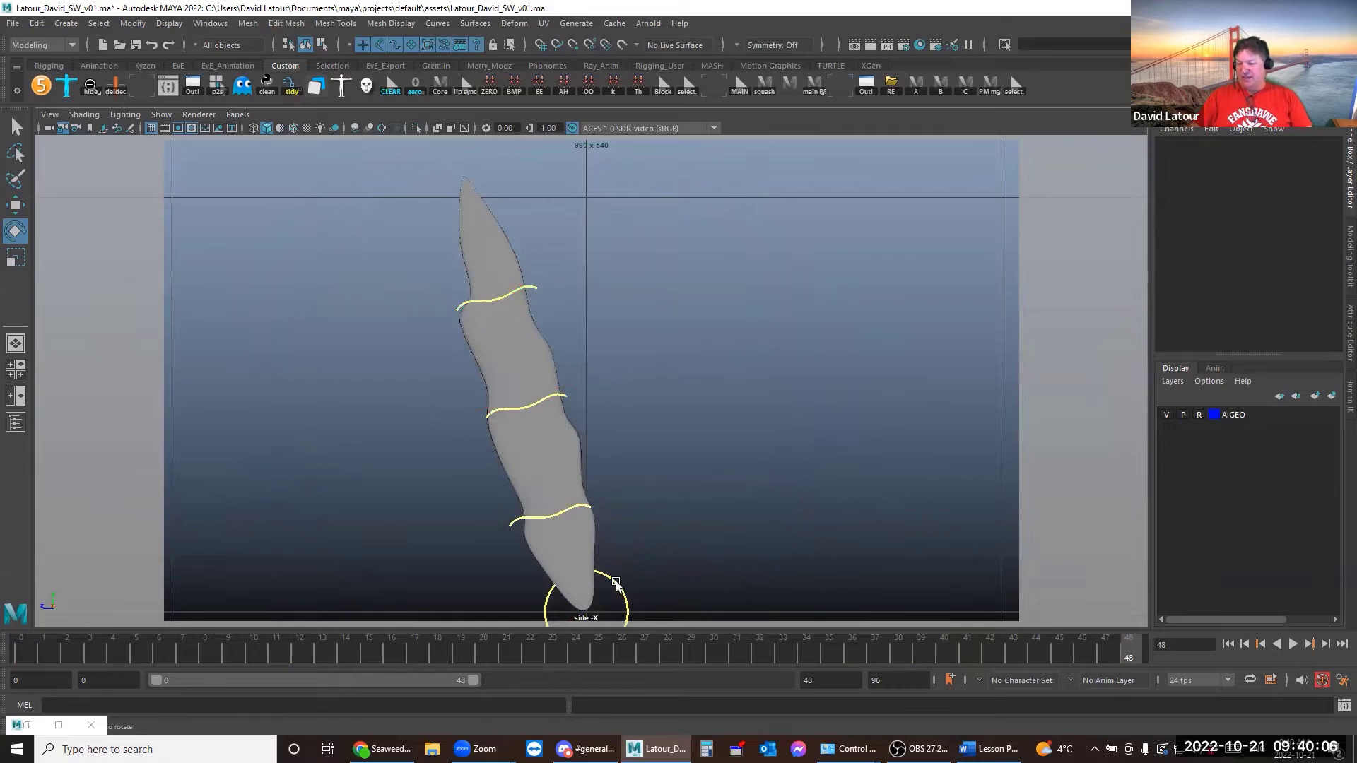
{"action": "left_click", "coordinate": [620, 575]}
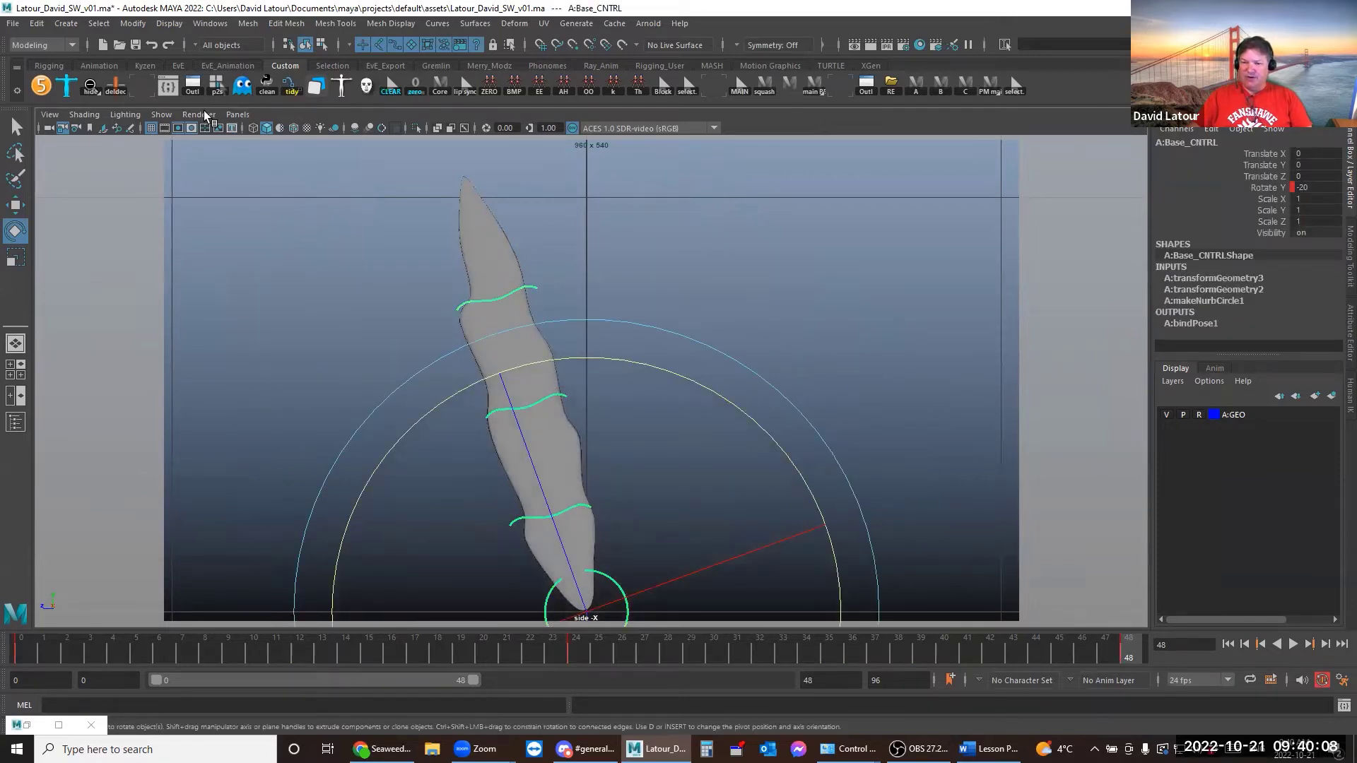
{"action": "left_click", "coordinate": [150, 92]}
{"action": "left_click", "coordinate": [625, 366]}
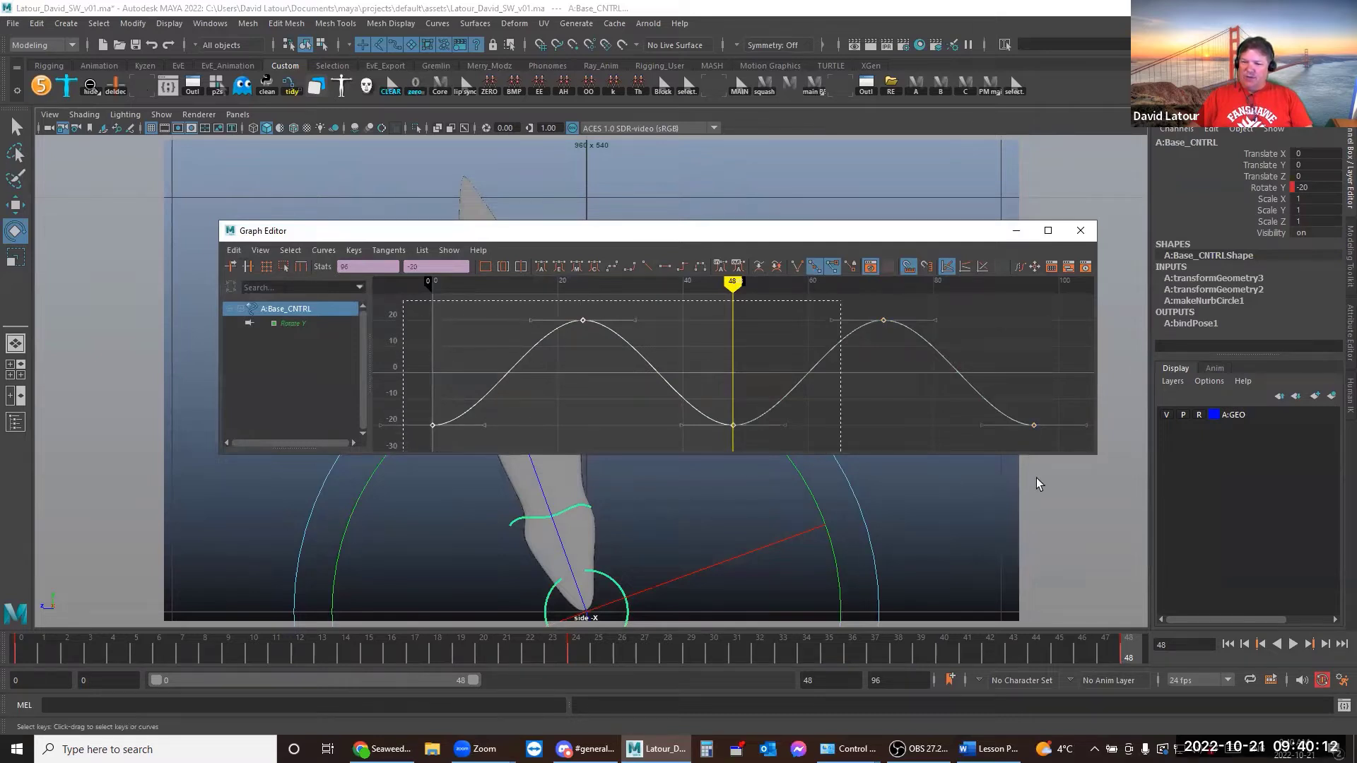
Multiply Base_CNTRL's Rotate Y key values by 0.8 (*=.8) so it sways between -16 and 16
{"action": "left_click", "coordinate": [422, 267]}
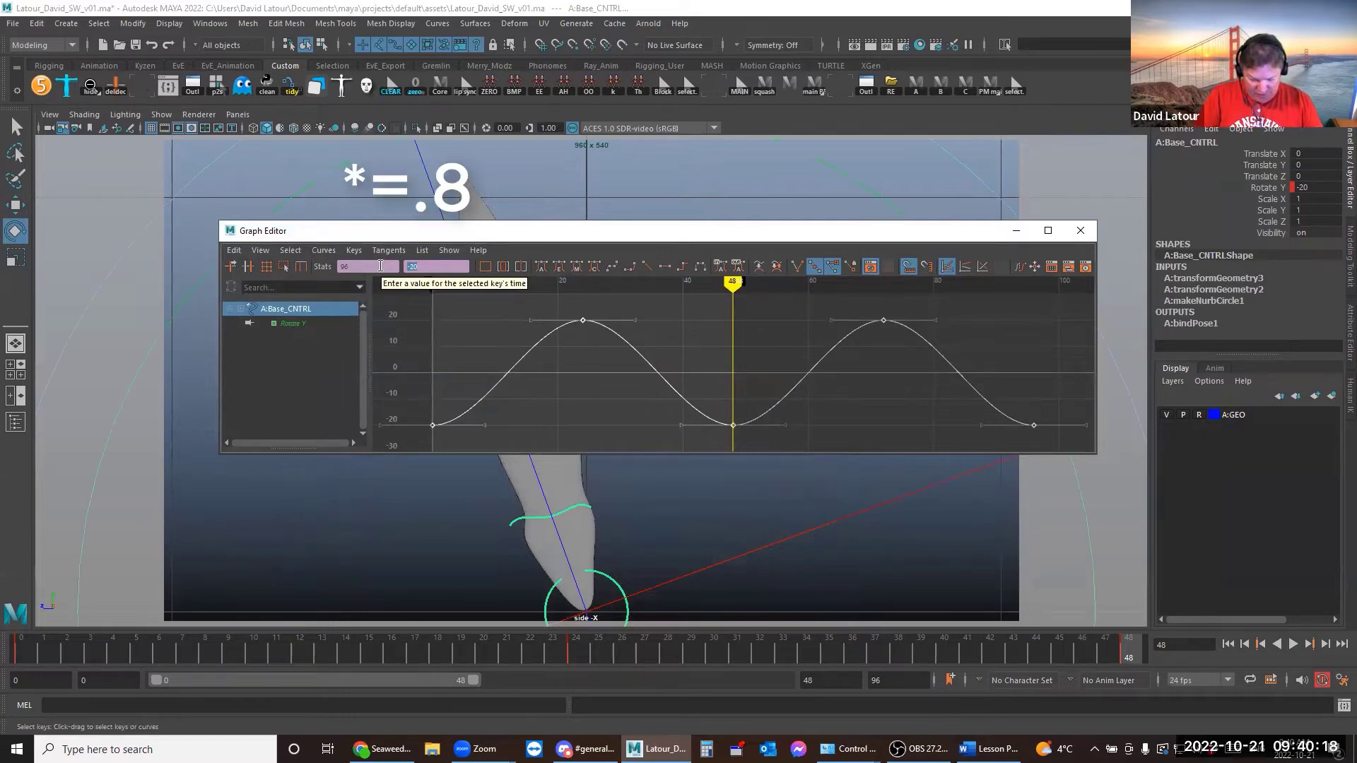
{"action": "key", "text": "alt+shift+v"}
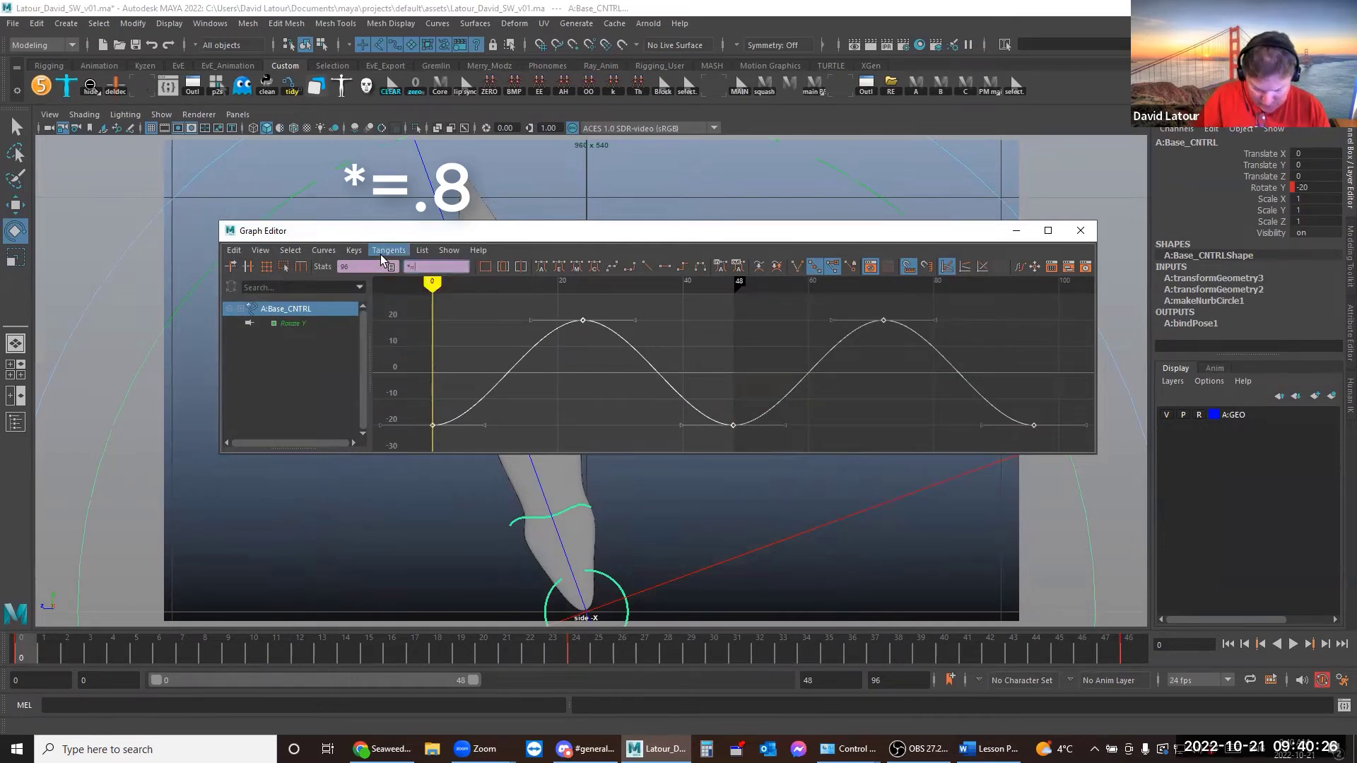
{"action": "key", "text": "Return"}
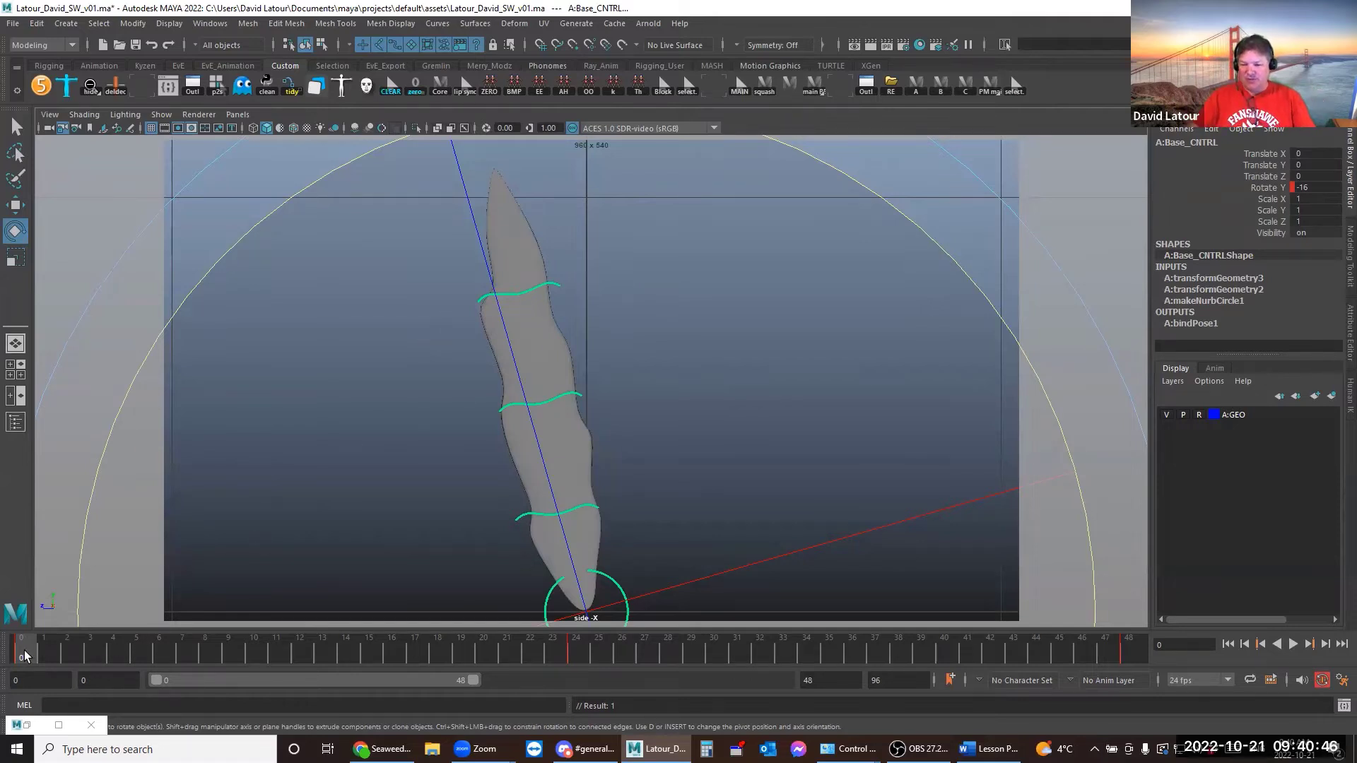
Play back the sway, then switch the selection from Base_CNTRL to Seg1_CNTRL
{"action": "key", "text": "alt+v"}
{"action": "left_click_drag", "start_coordinate": [188, 660], "coordinate": [1013, 663]}
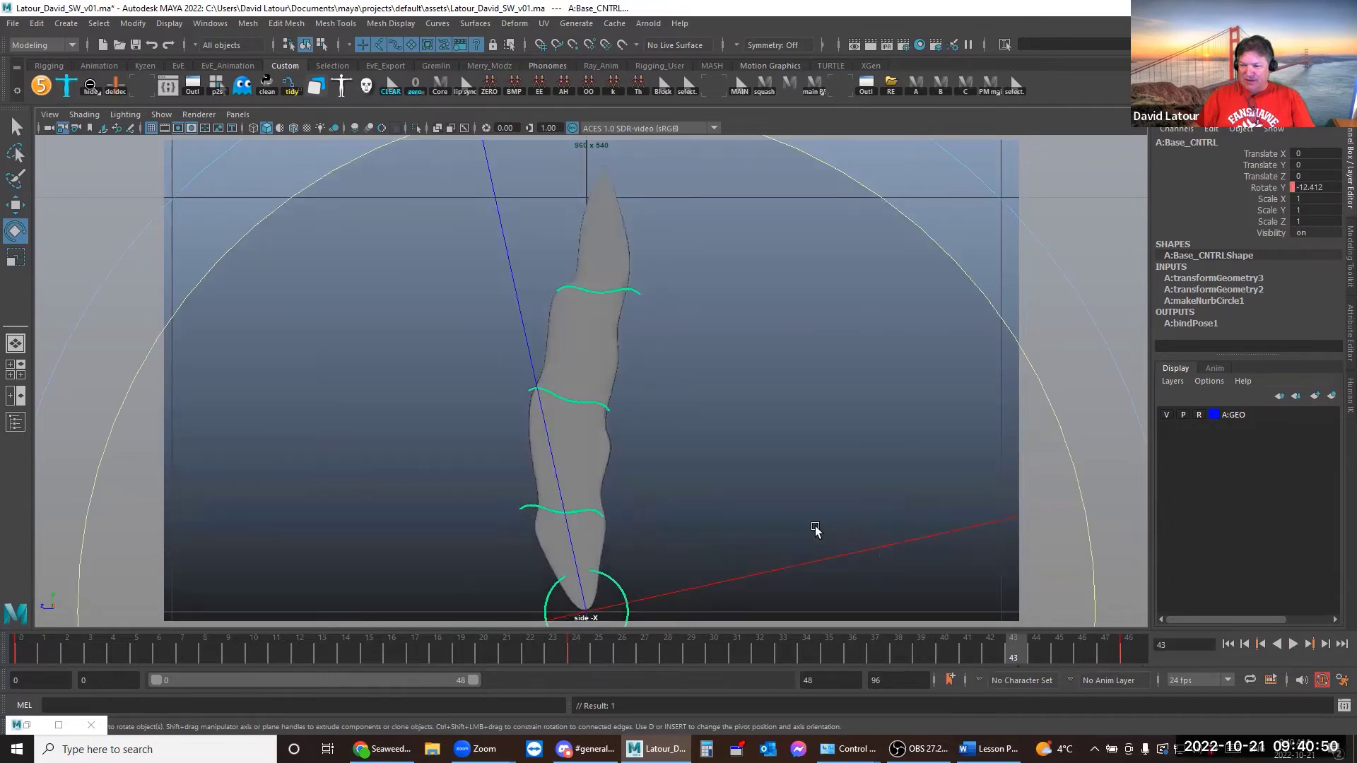
{"action": "left_click", "coordinate": [190, 183]}
{"action": "left_click", "coordinate": [528, 503]}
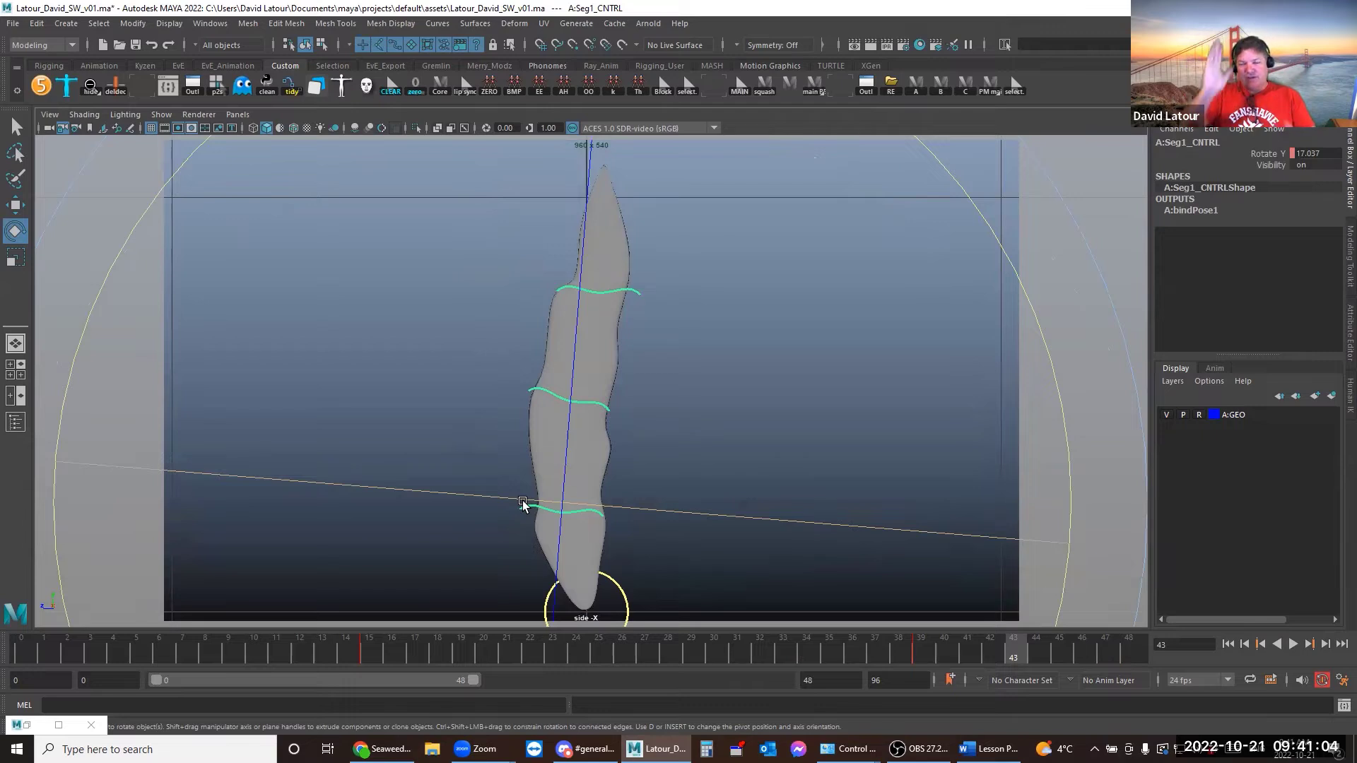
Scale A:Seg1_CNTRL's Rotate Y keys with *=.9 to swing ±18 degrees, then play back
{"action": "left_click", "coordinate": [145, 83]}
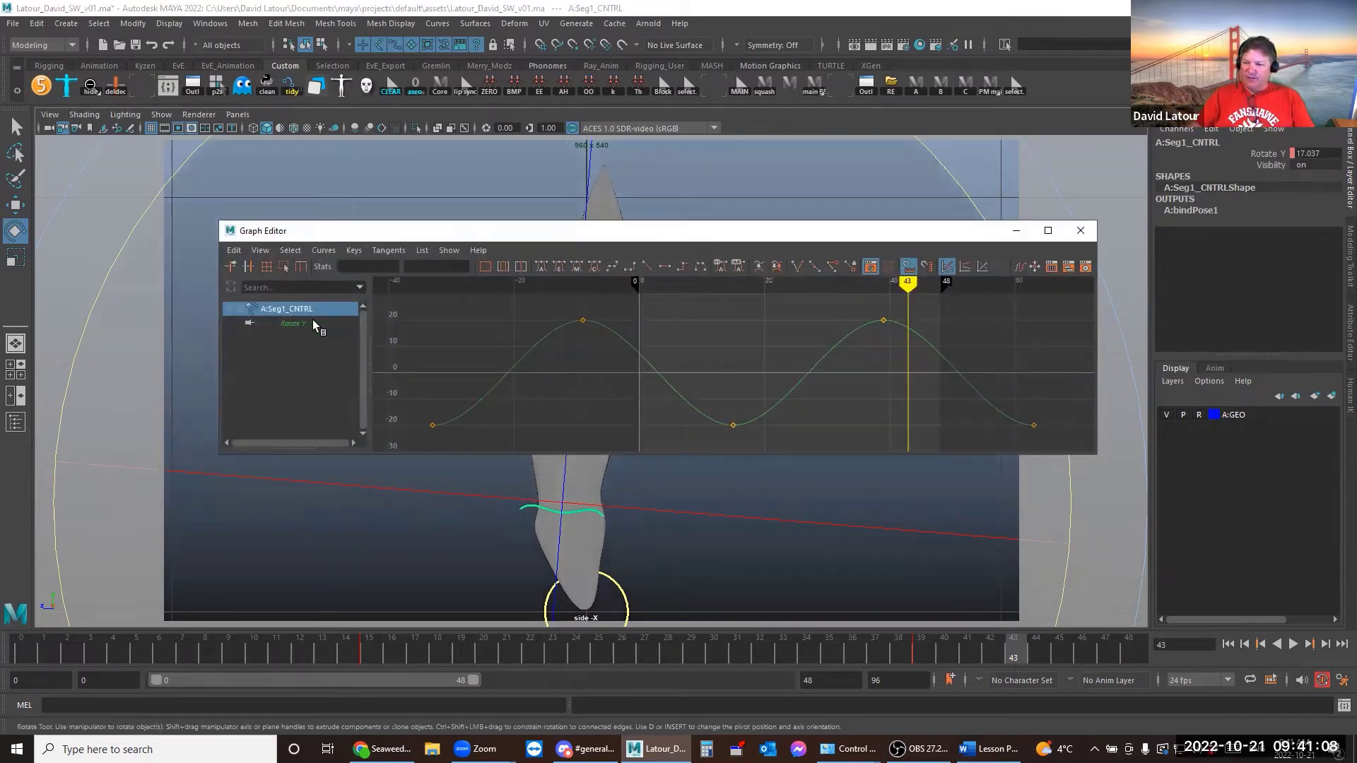
{"action": "left_click", "coordinate": [649, 397]}
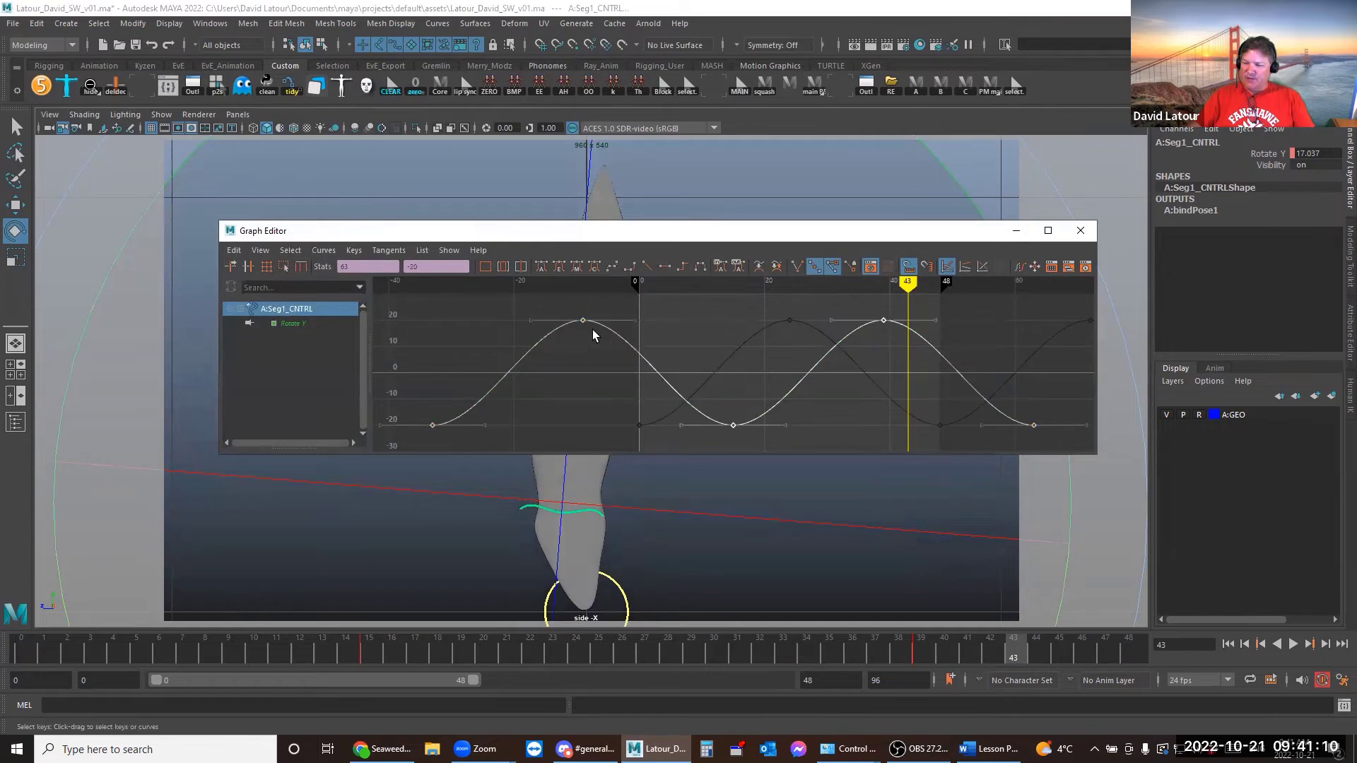
{"action": "left_click", "coordinate": [417, 269]}
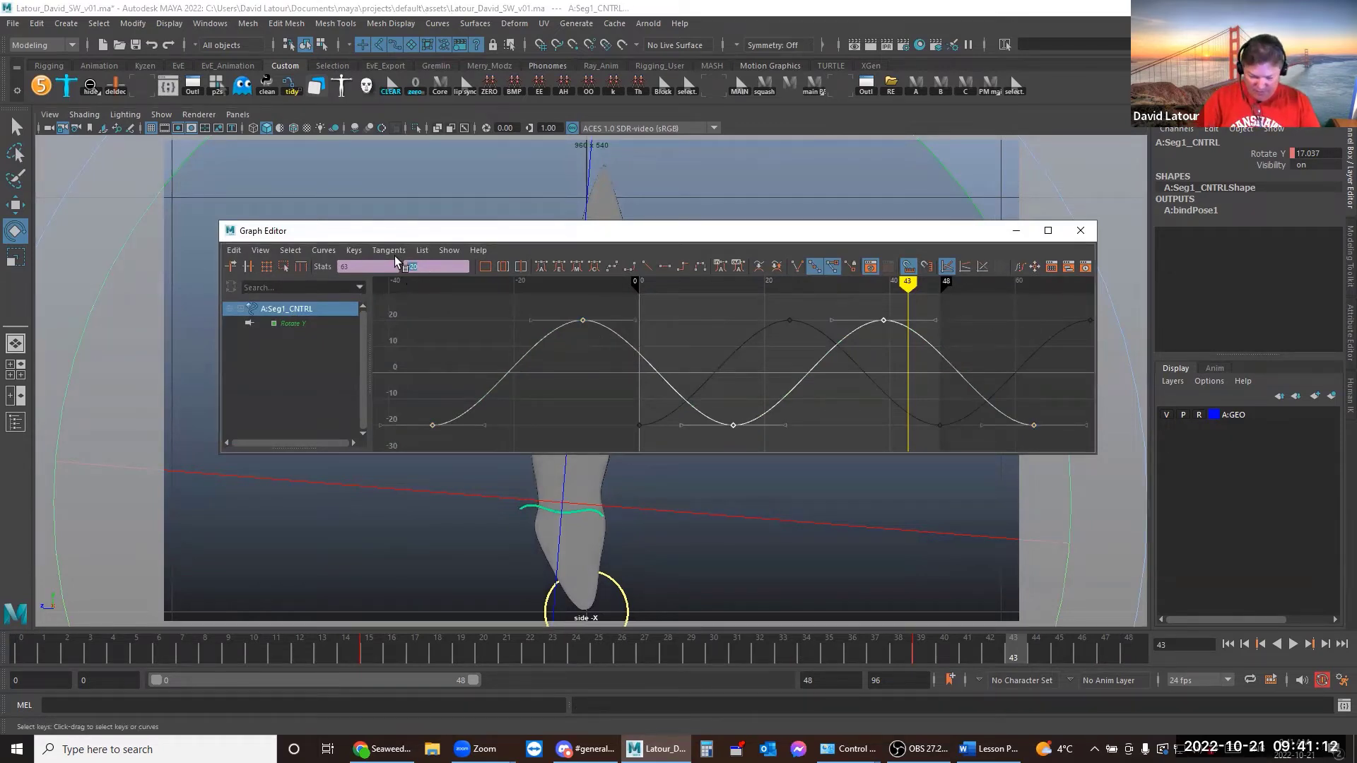
{"action": "key", "text": "="}
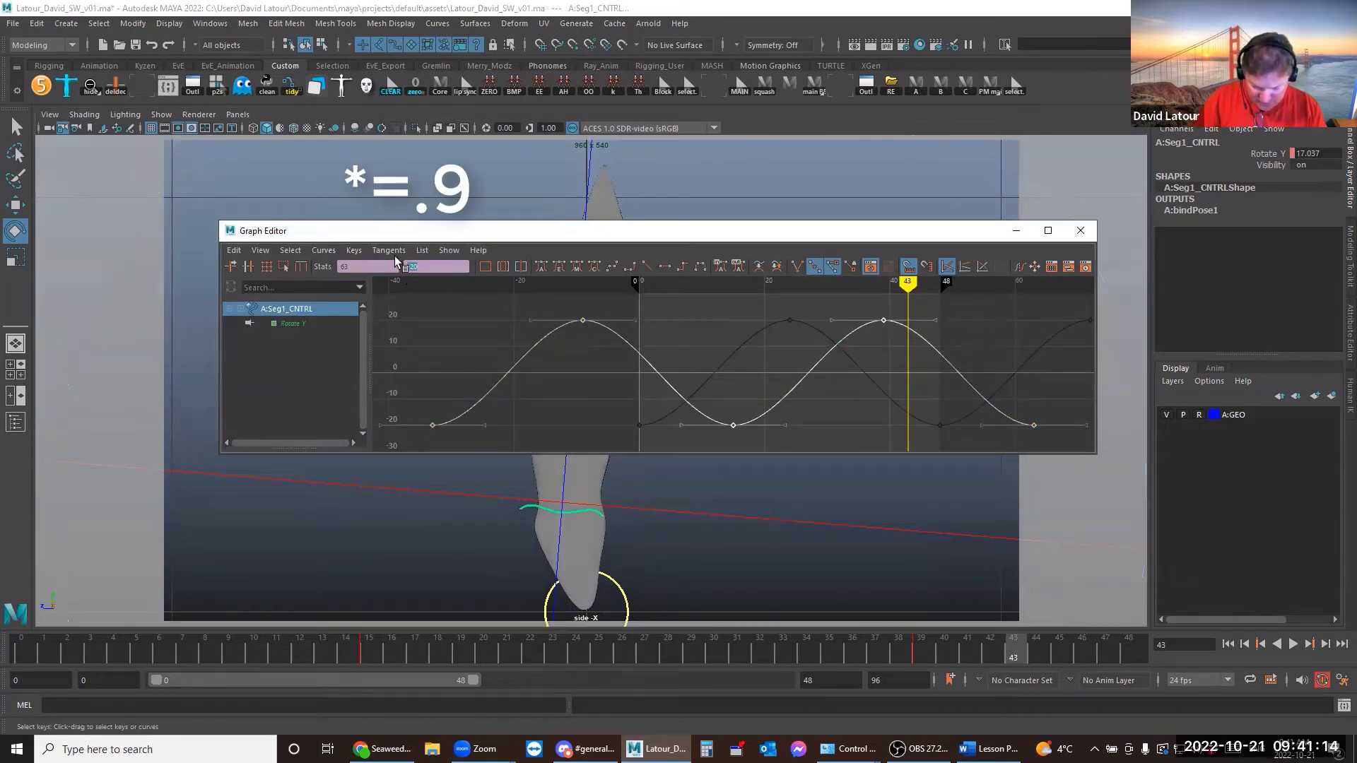
{"action": "key", "text": "."}
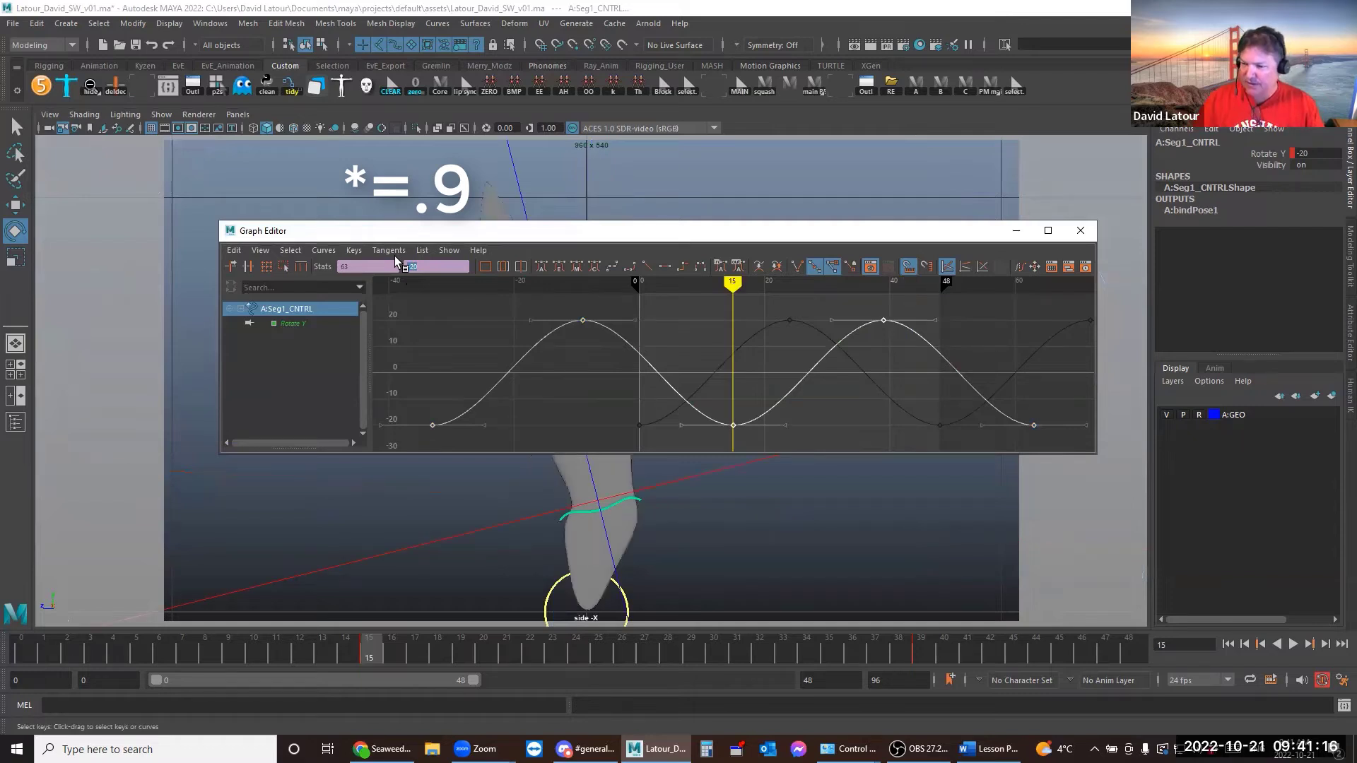
{"action": "left_click", "coordinate": [431, 265]}
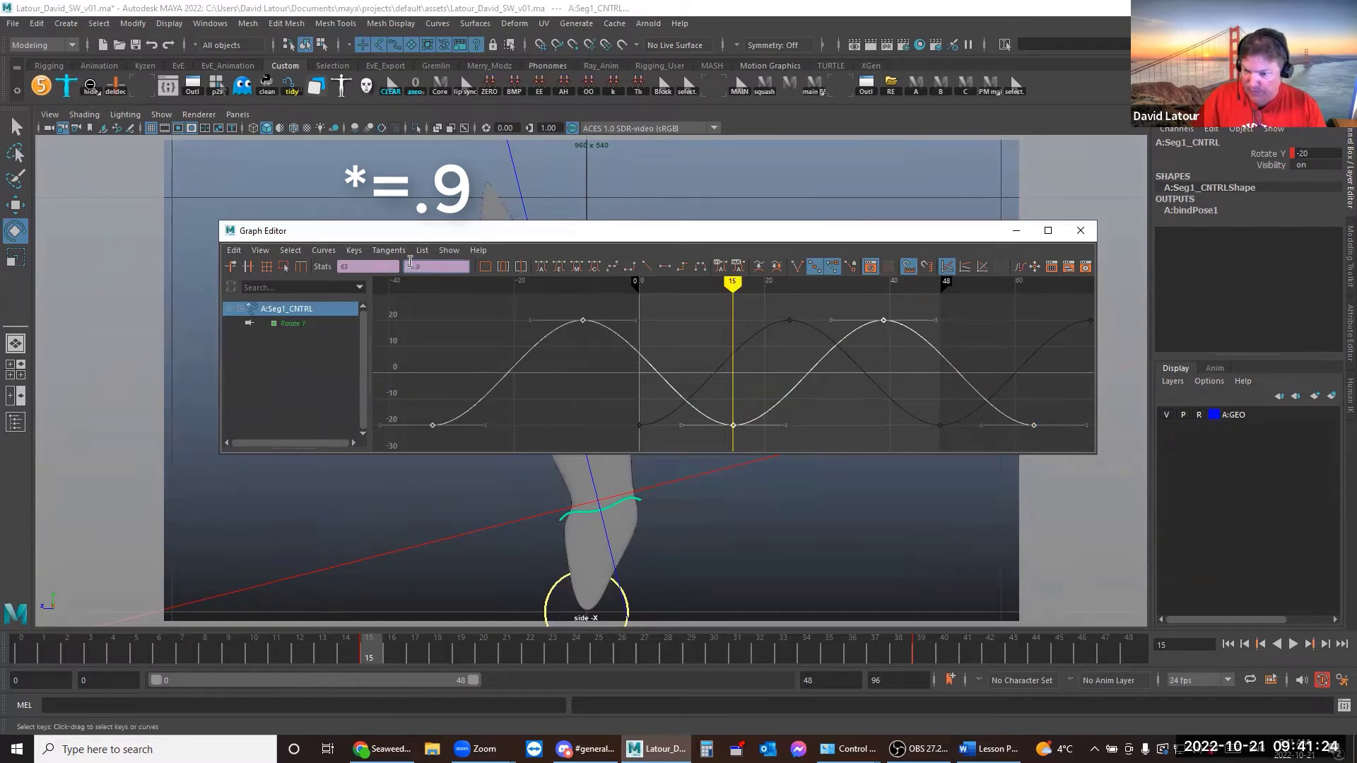
{"action": "type", "text": "*=.9"}
{"action": "key", "text": "Return"}
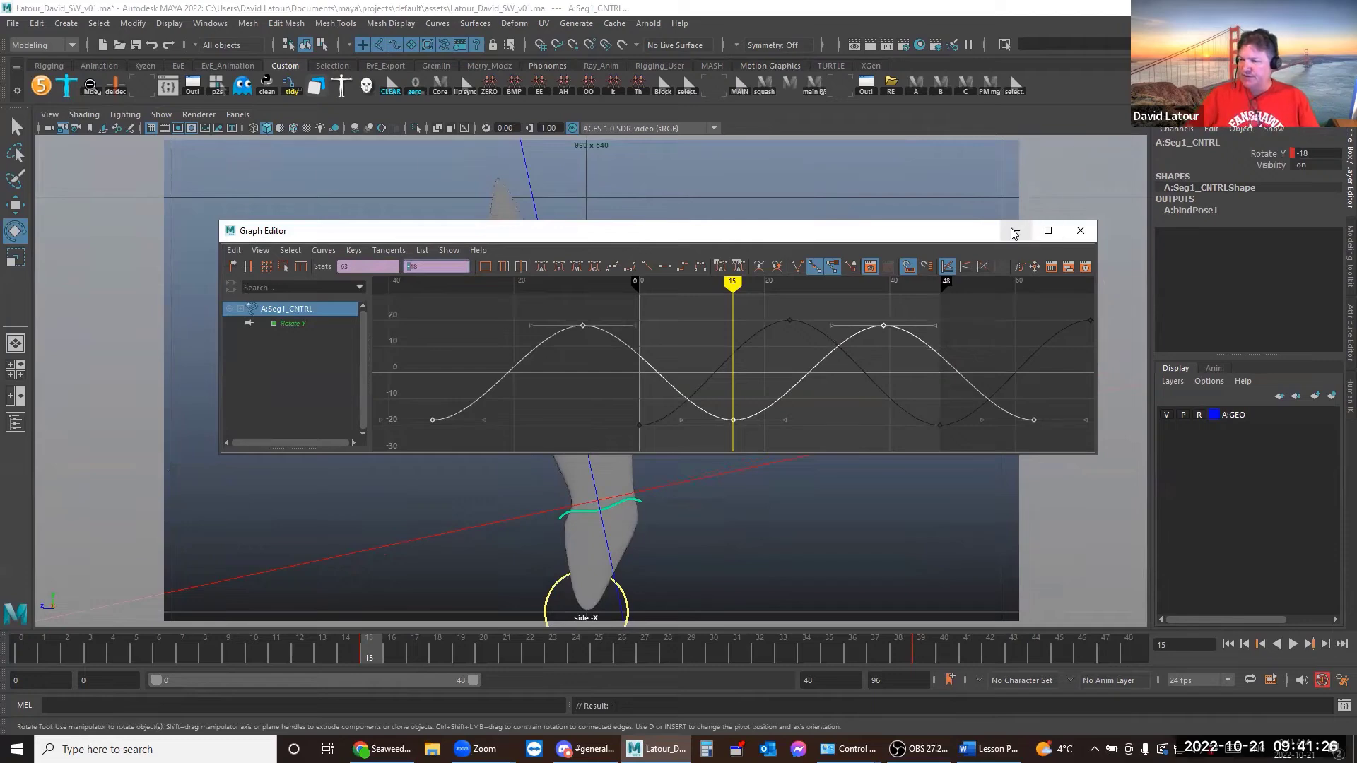
{"action": "left_click", "coordinate": [1014, 231]}
{"action": "key", "text": "alt+v"}
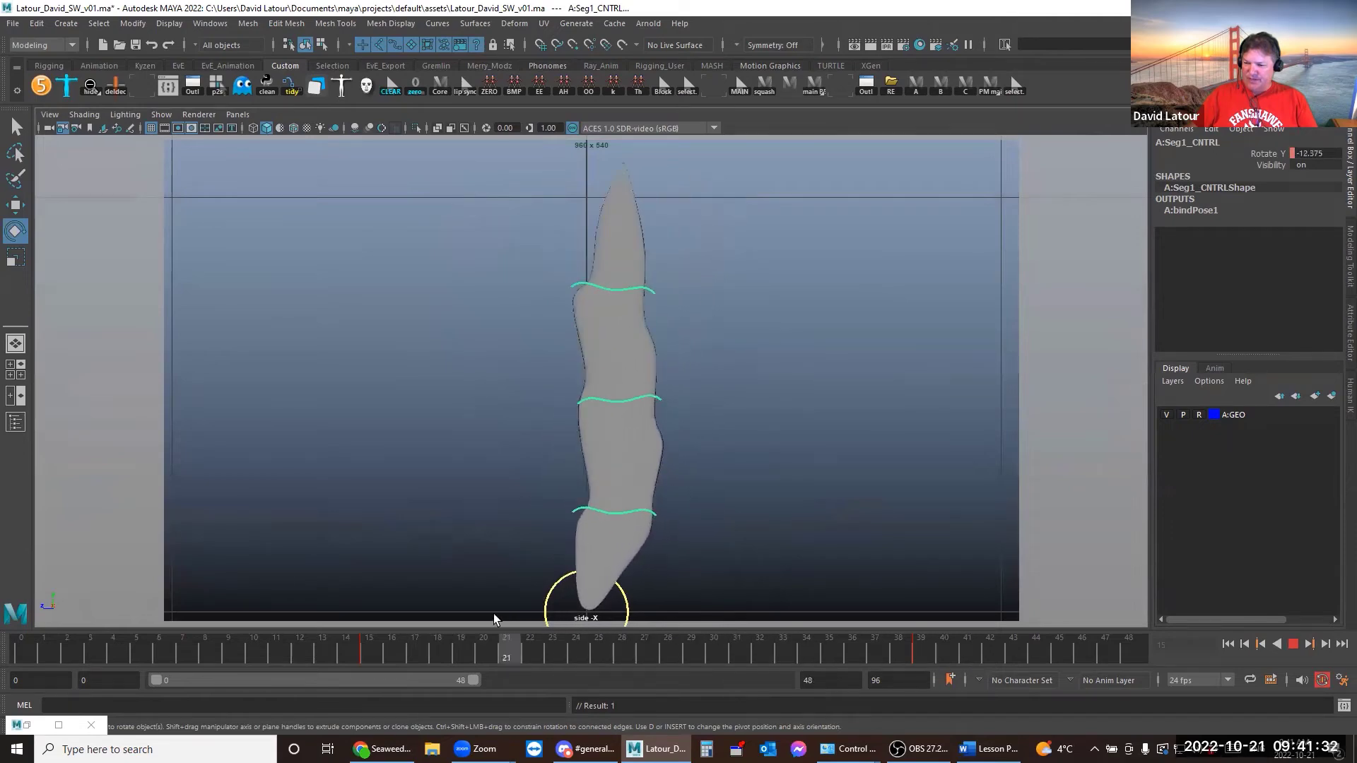
Play back Seg1_CNTRL's reduced sway, shrinking the manipulator and scrubbing to frame 25, then deselect
{"action": "key", "text": "alt+v"}
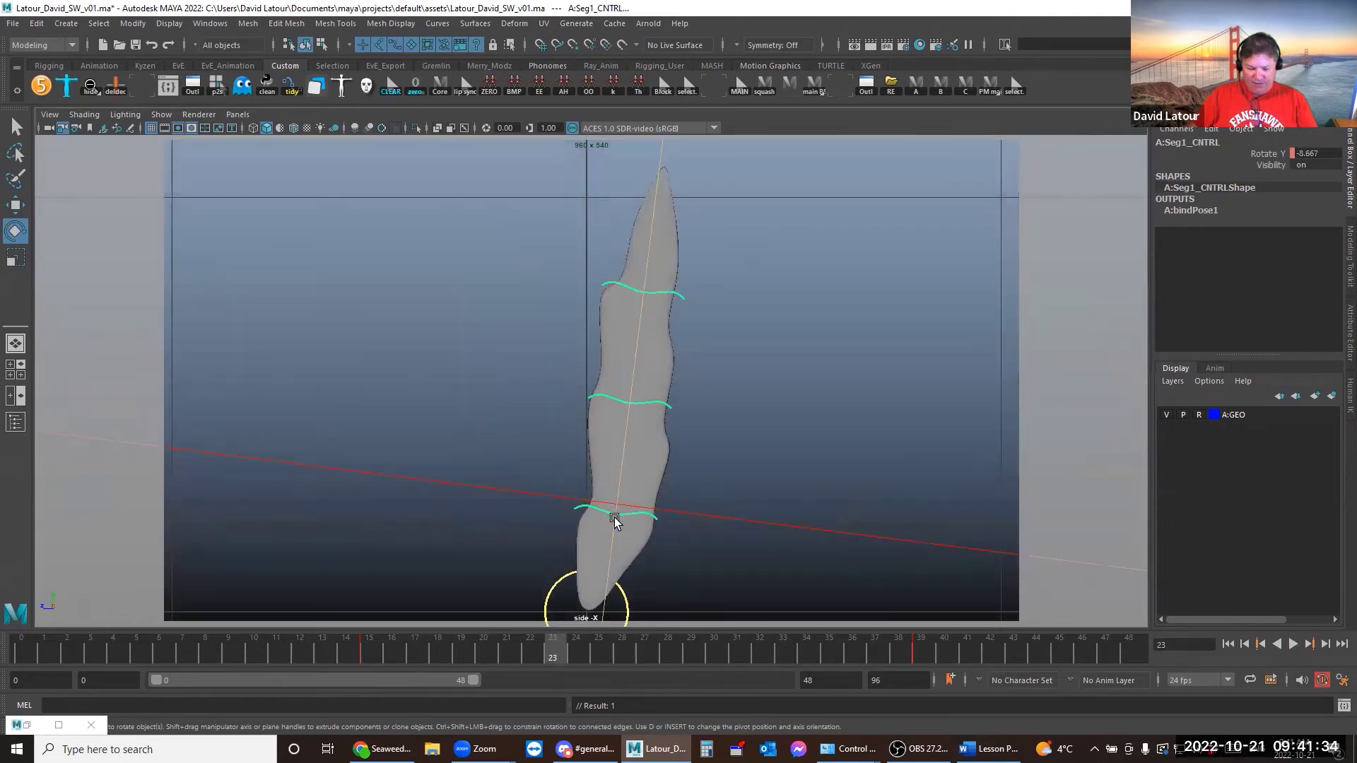
{"action": "key", "text": "minus"}
{"action": "key", "text": "minus"}
{"action": "key", "text": "minus"}
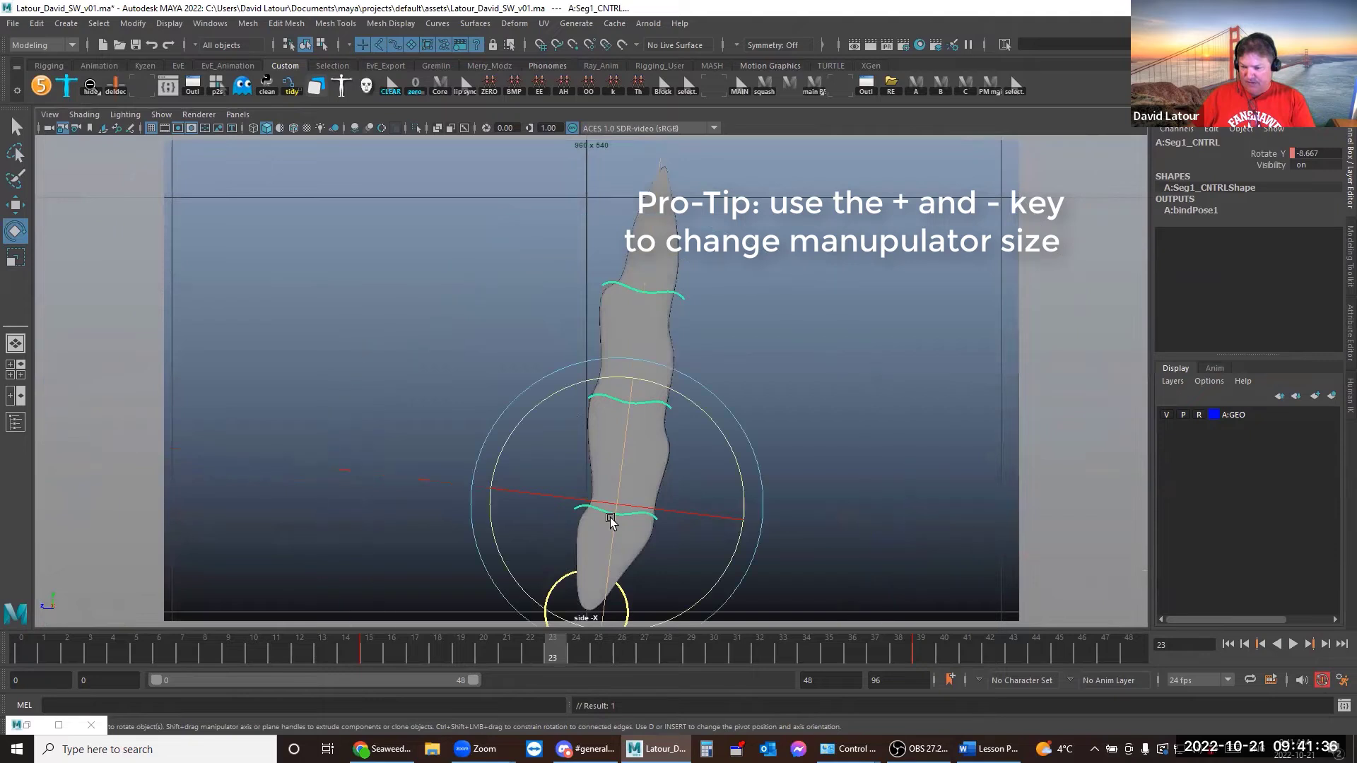
{"action": "key", "text": "alt+v"}
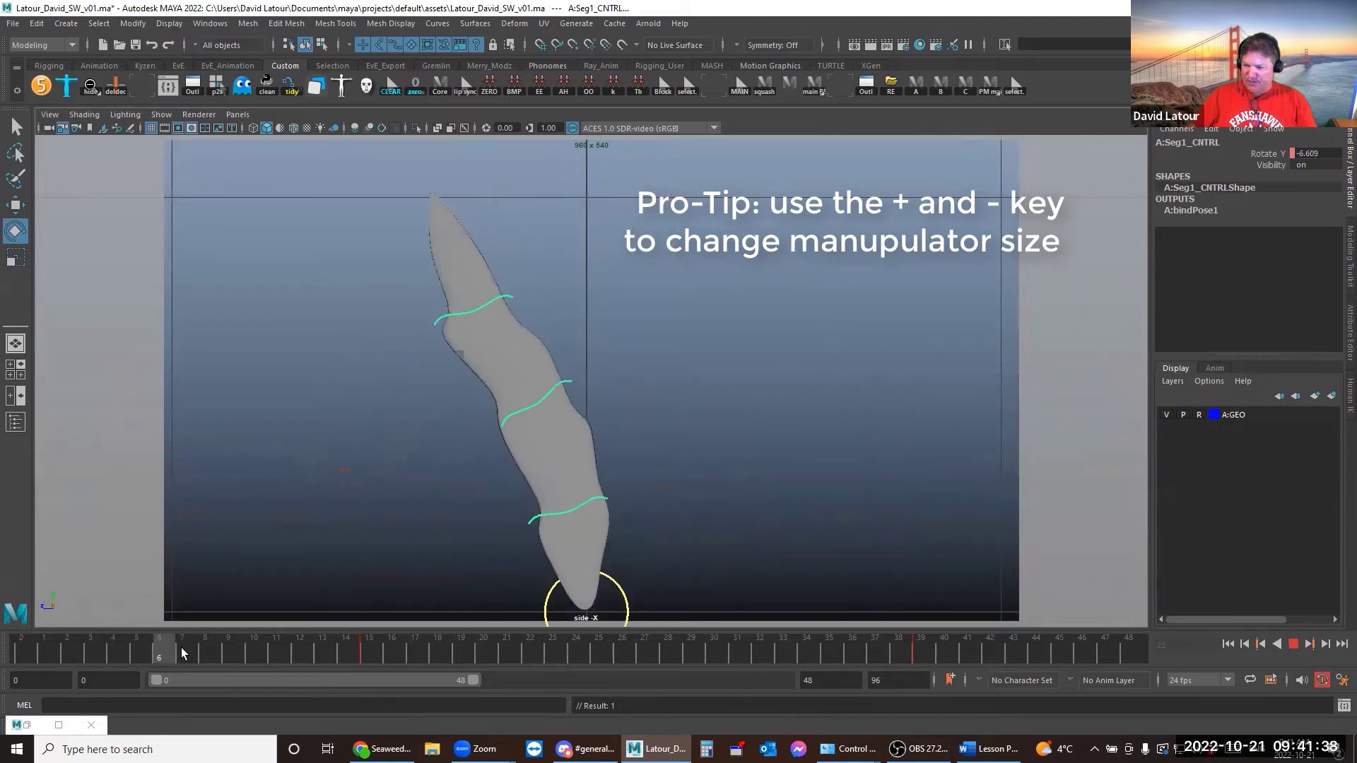
{"action": "mouse_move", "coordinate": [182, 653]}
{"action": "left_mouse_down"}
{"action": "mouse_move", "coordinate": [791, 670]}
{"action": "mouse_move", "coordinate": [583, 648]}
{"action": "mouse_move", "coordinate": [170, 646]}
{"action": "mouse_move", "coordinate": [614, 671]}
{"action": "left_mouse_up"}
{"action": "left_click", "coordinate": [836, 464]}
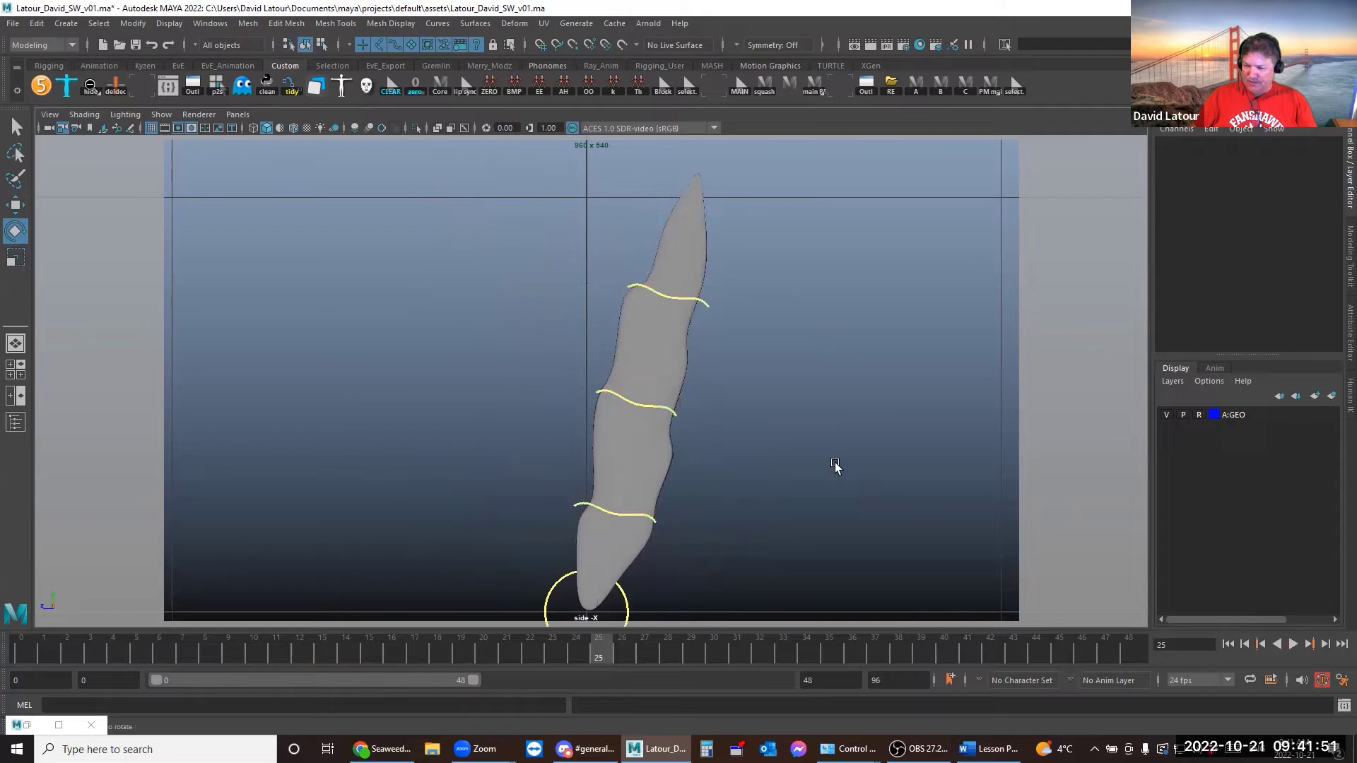
Shift Seg2_CNTRL's Rotate Y curve 6 frames later in the Graph Editor
{"action": "left_click", "coordinate": [680, 414]}
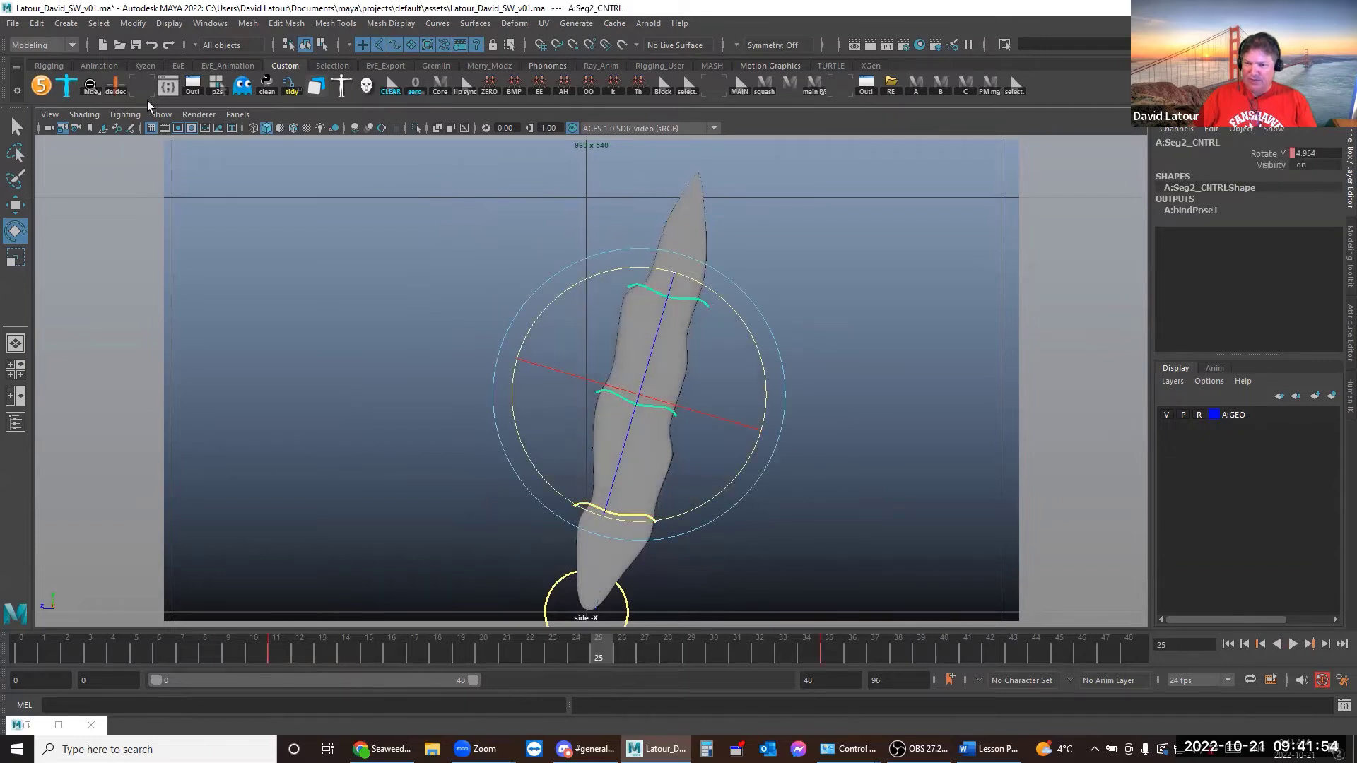
{"action": "left_click", "coordinate": [144, 89]}
{"action": "left_click_drag", "start_coordinate": [640, 385], "coordinate": [639, 383]}
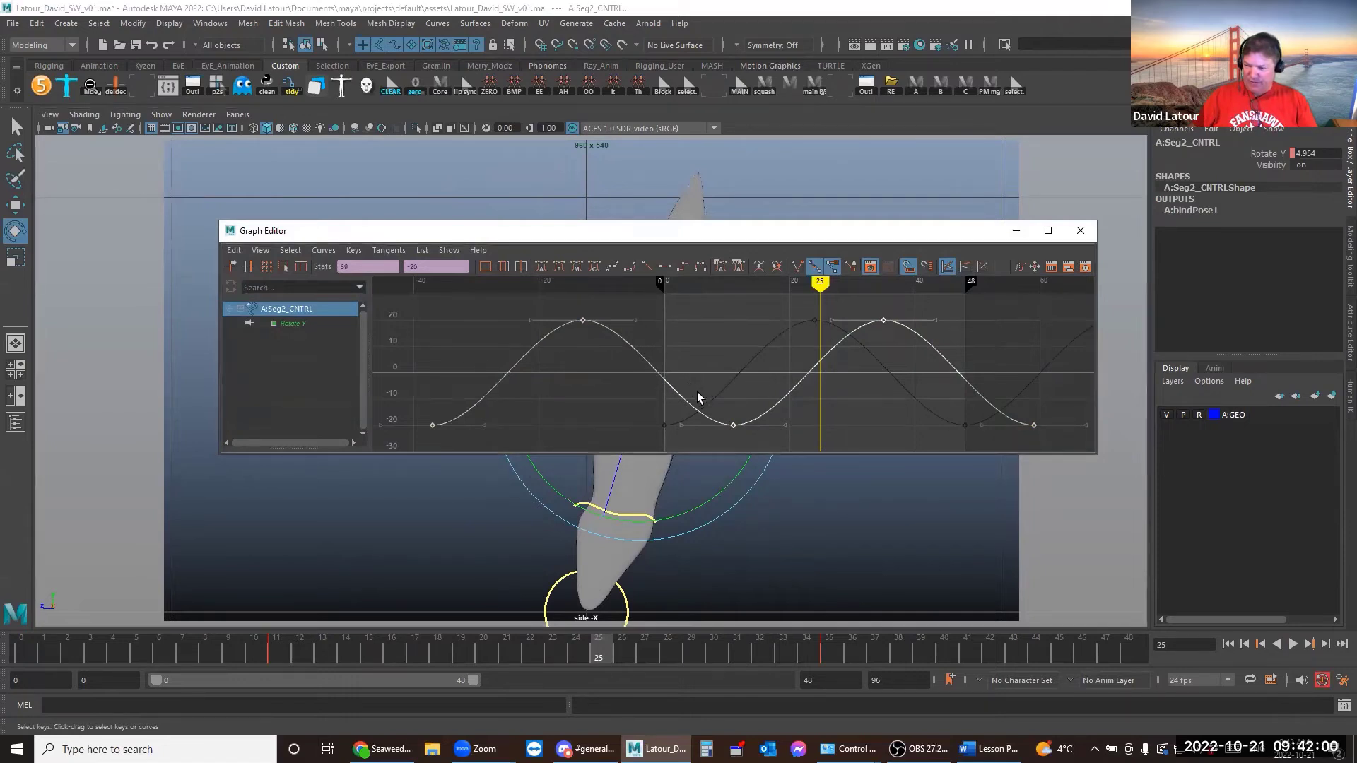
{"action": "key", "text": "w"}
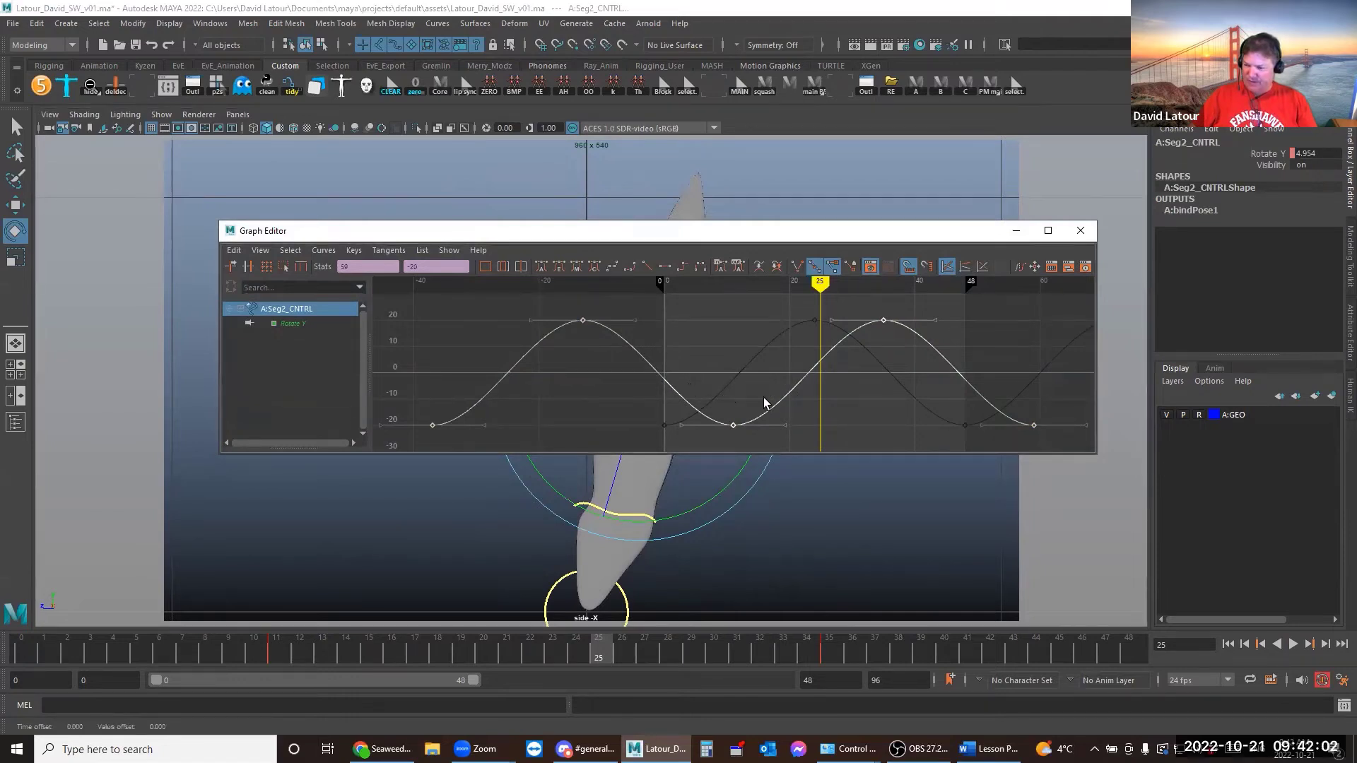
{"action": "middle_click_drag", "start_coordinate": [776, 398], "coordinate": [806, 402], "text": "shift"}
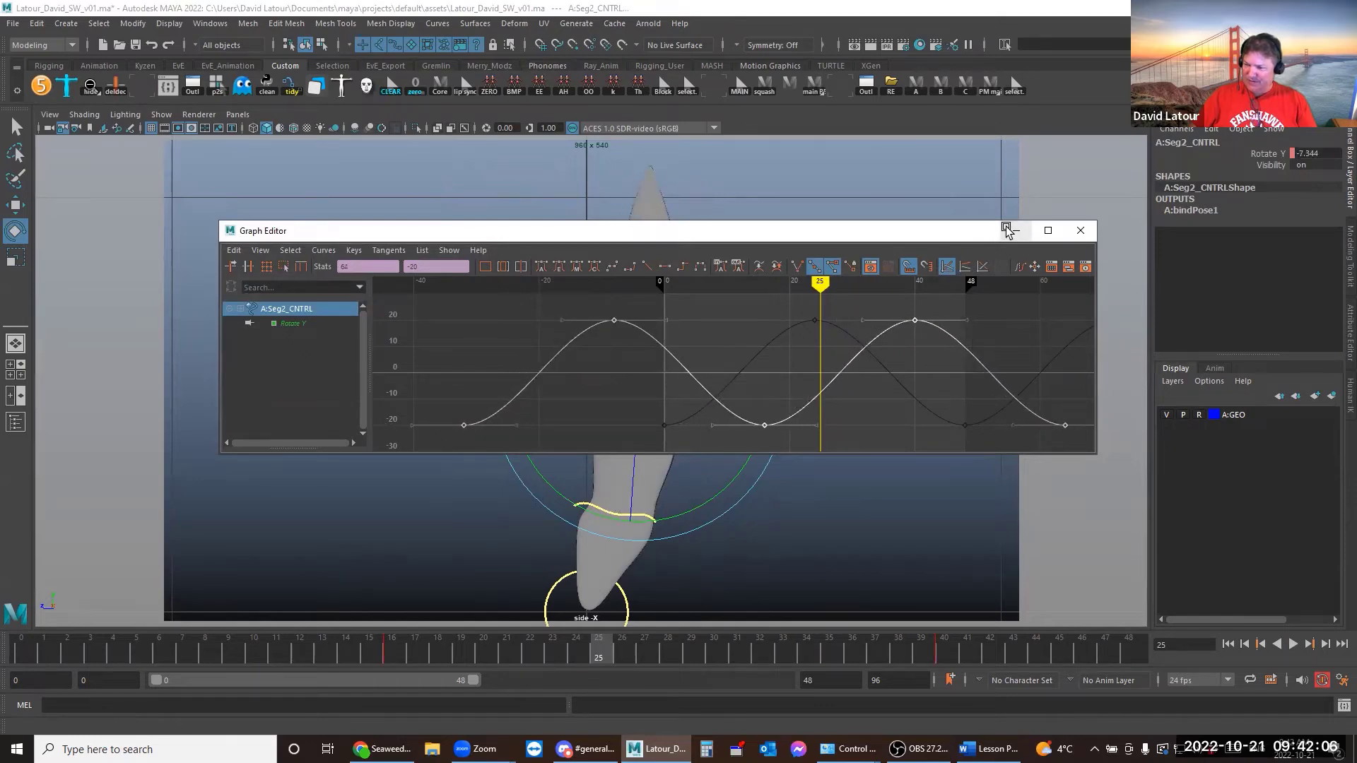
Play back the offset sway through frame 36, then select Seg3_CNTRL
{"action": "left_click", "coordinate": [1017, 231]}
{"action": "left_click_drag", "start_coordinate": [38, 648], "coordinate": [944, 657]}
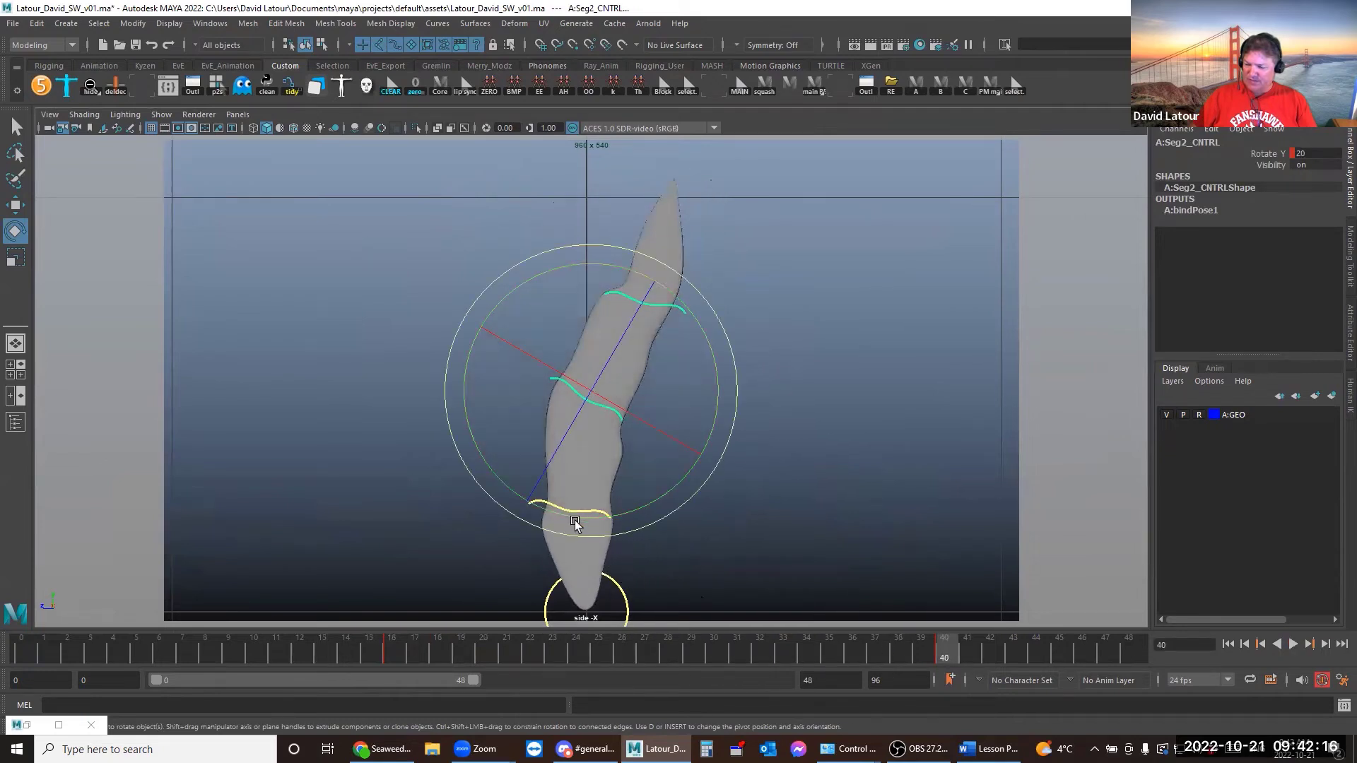
{"action": "key", "text": "alt+v"}
{"action": "left_click_drag", "start_coordinate": [414, 663], "coordinate": [862, 687]}
{"action": "key", "text": "alt+v"}
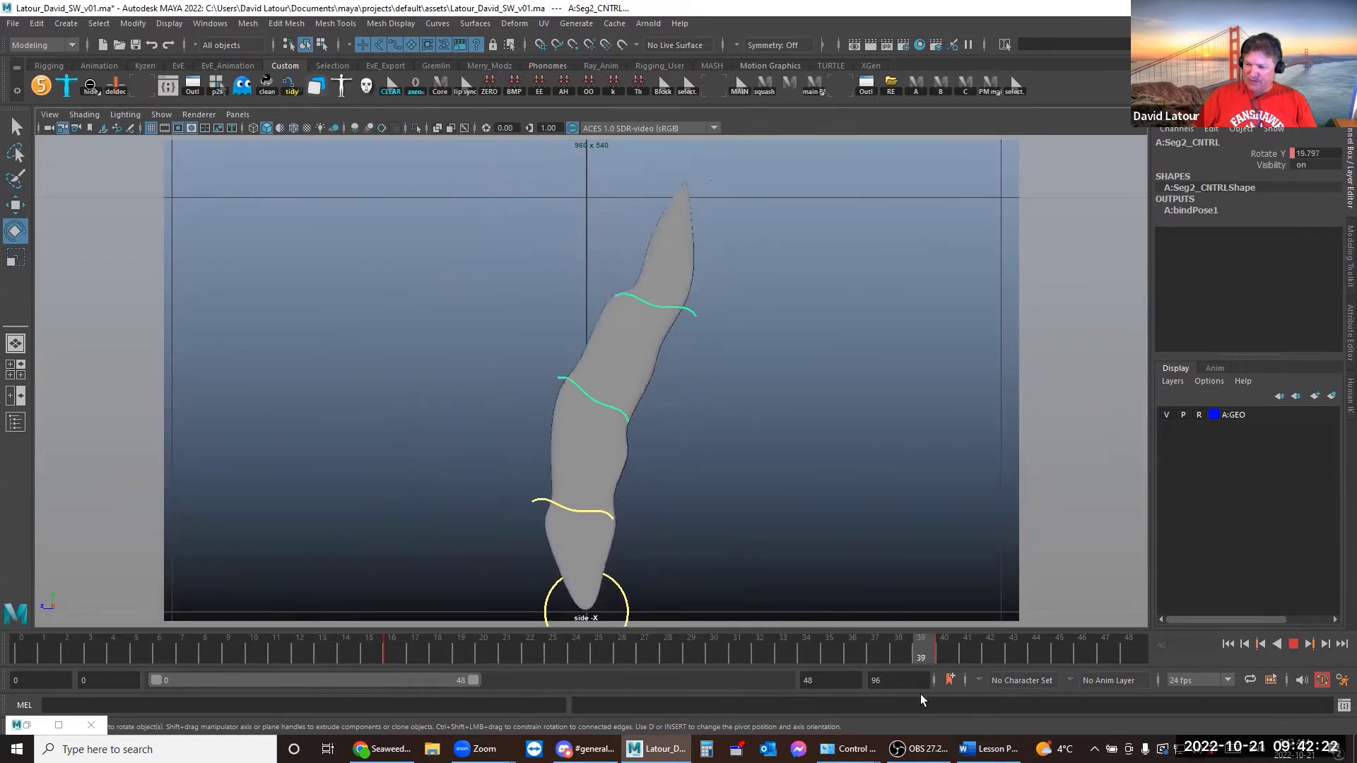
{"action": "left_click", "coordinate": [880, 469]}
{"action": "left_click", "coordinate": [705, 316]}
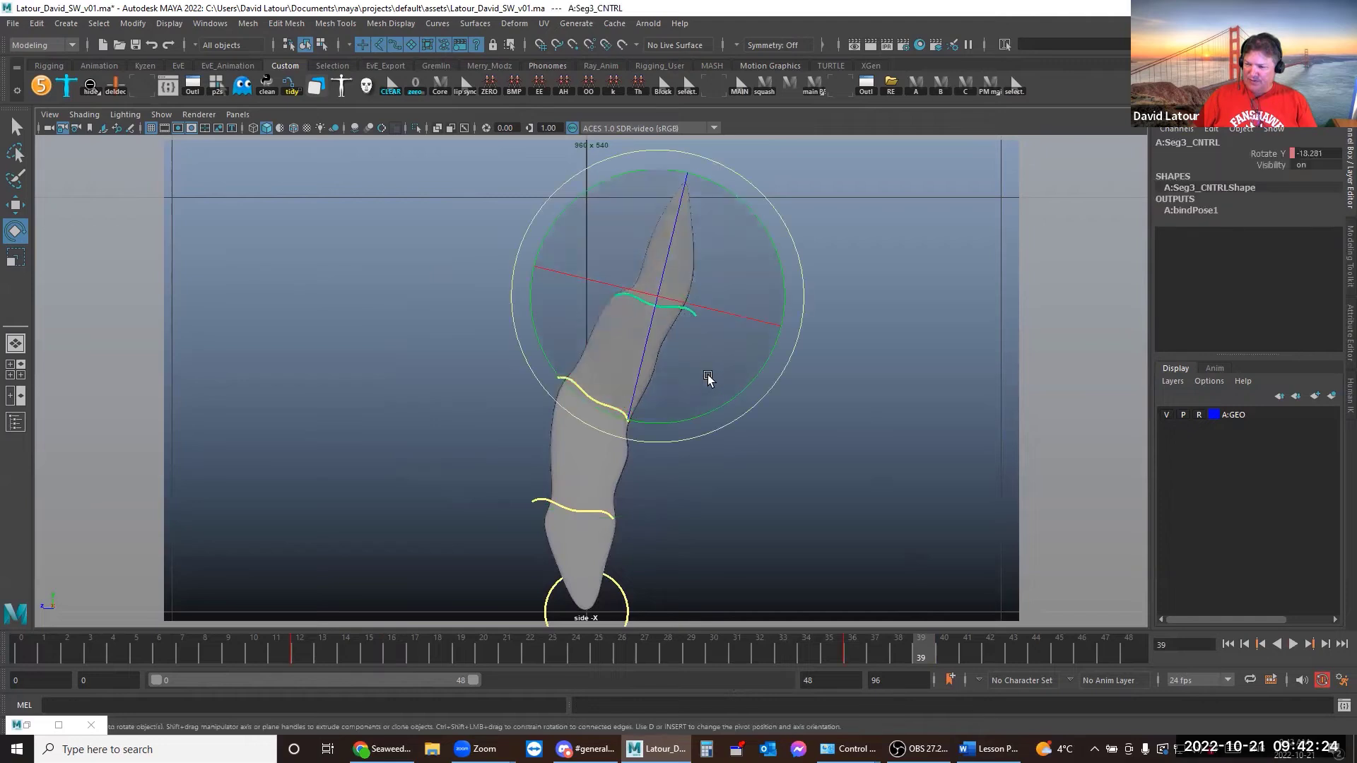
Slide Seg3_CNTRL's Rotate Y keys 10 frames earlier and scrub back to frame 17 to check
{"action": "left_click", "coordinate": [26, 726]}
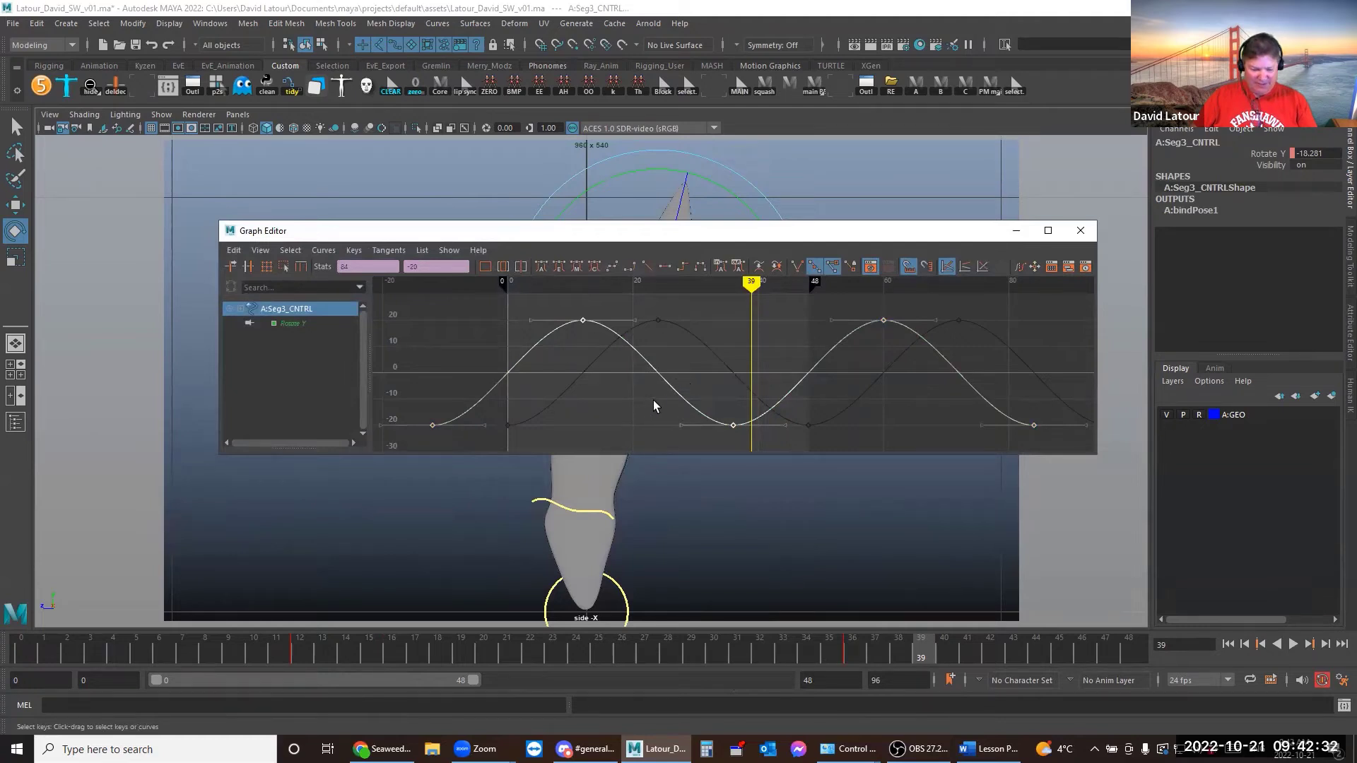
{"action": "key", "text": "w"}
{"action": "middle_click_drag", "start_coordinate": [618, 400], "coordinate": [558, 397], "text": "shift"}
{"action": "left_click", "coordinate": [1016, 231]}
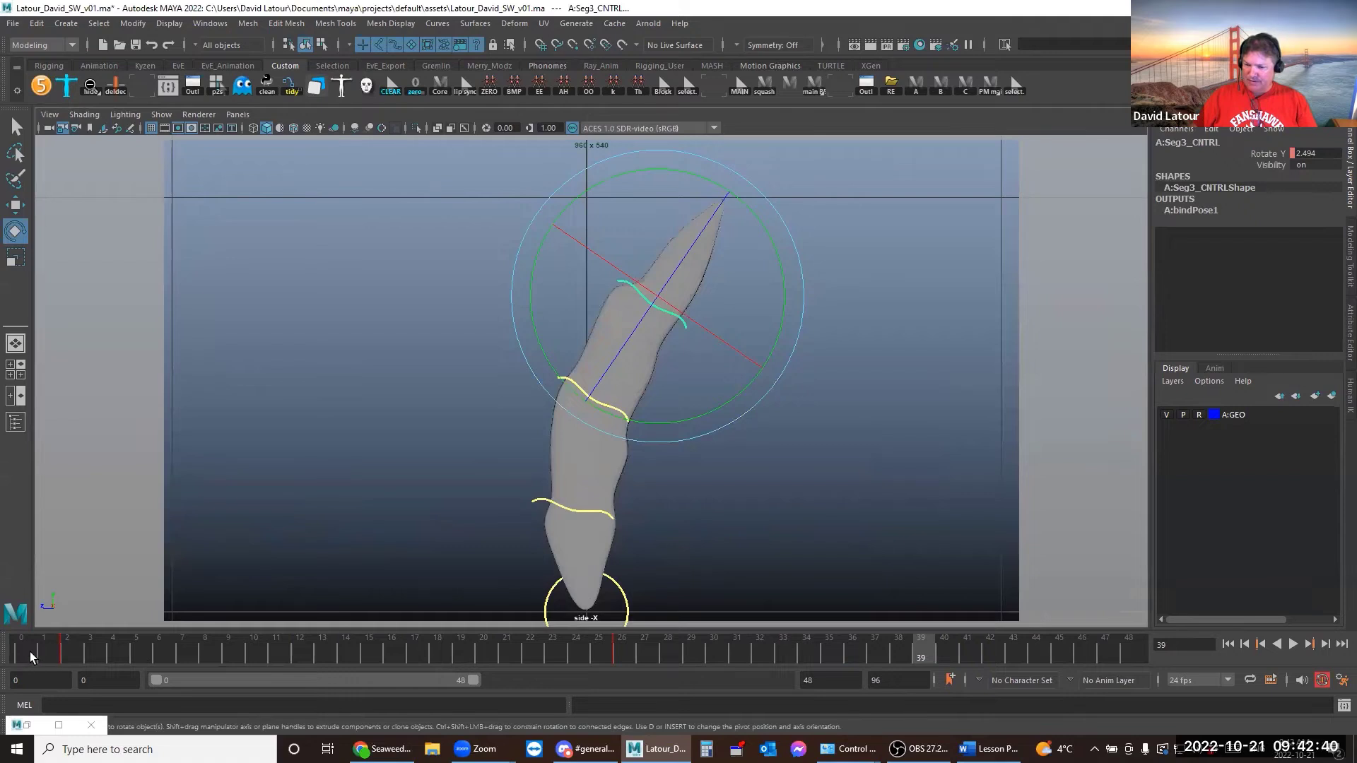
{"action": "left_click_drag", "start_coordinate": [29, 651], "coordinate": [944, 698]}
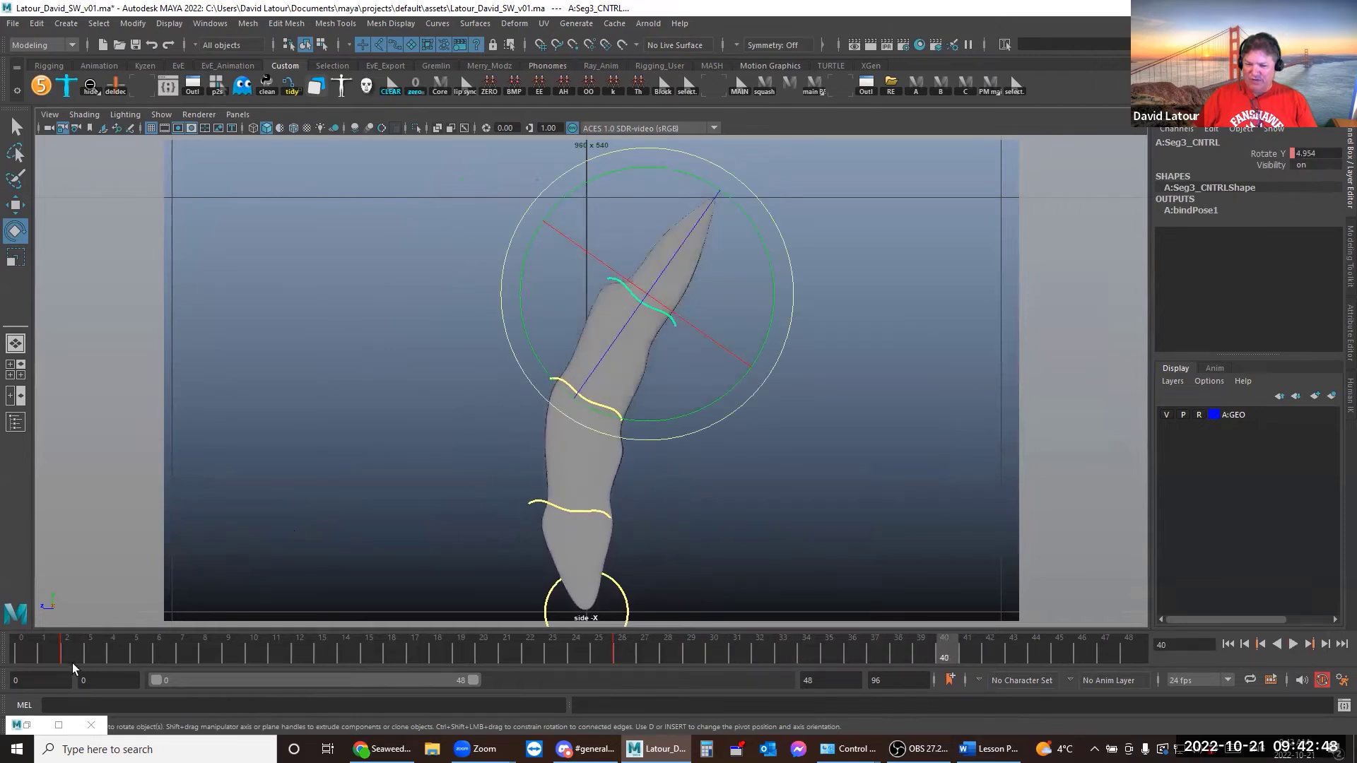
{"action": "left_click", "coordinate": [27, 725]}
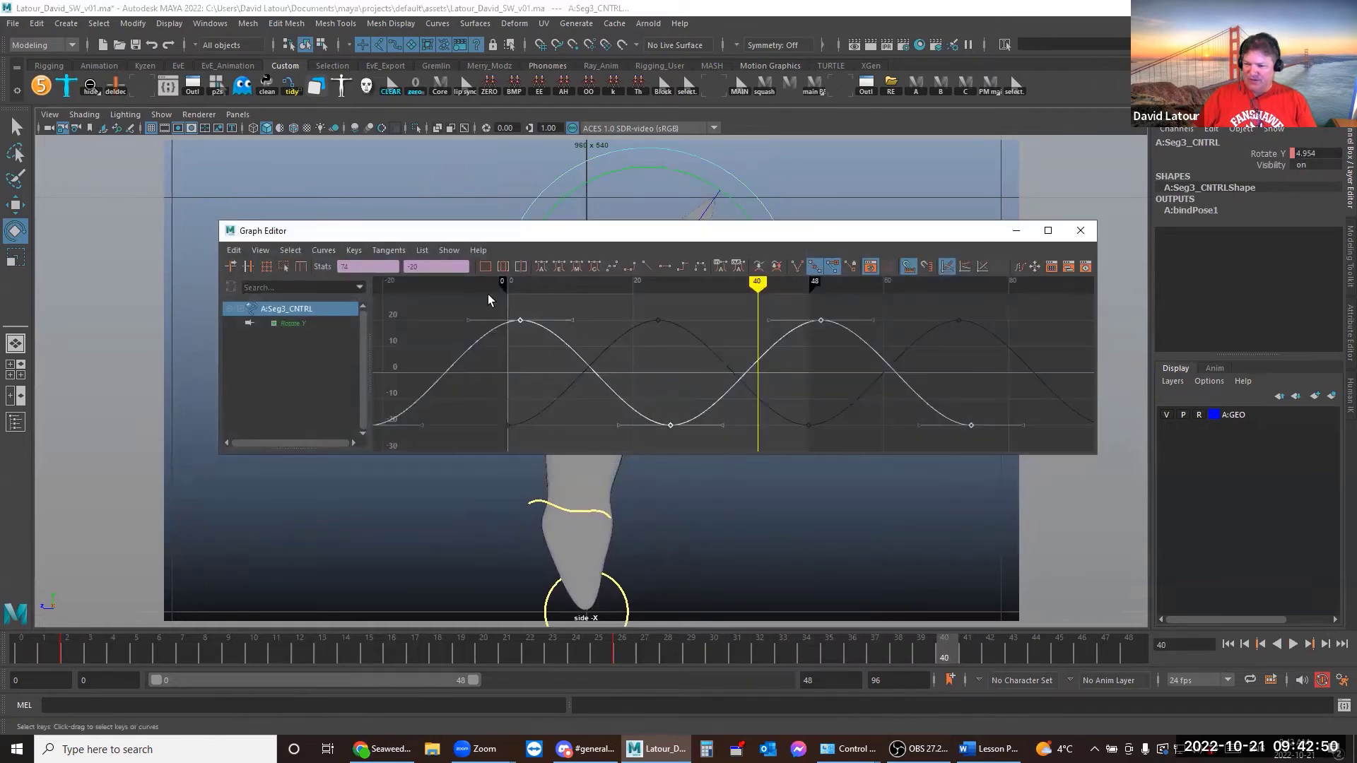
Scale the selected Rotate Y key values by 1.2 (*=1.2) to reach ±24
{"action": "left_click", "coordinate": [439, 268]}
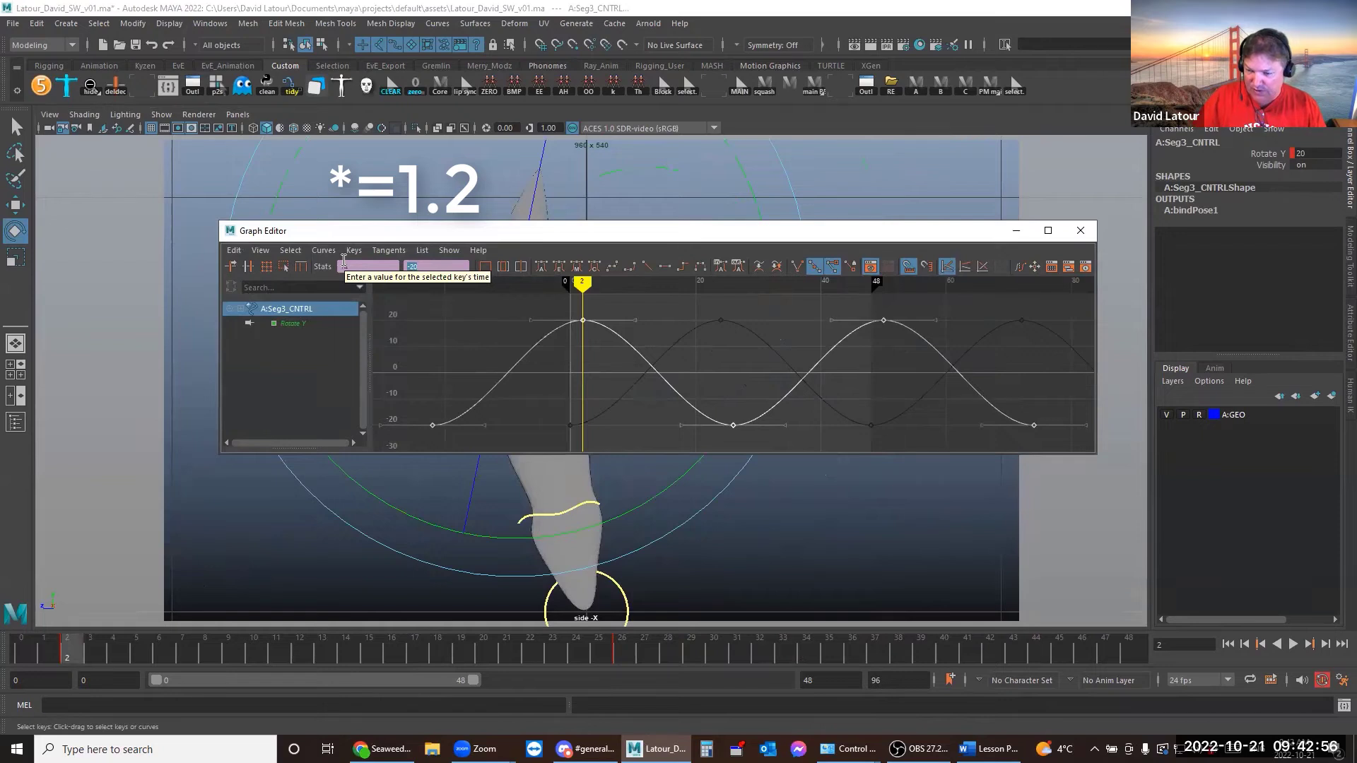
{"action": "left_click", "coordinate": [447, 251]}
{"action": "left_click", "coordinate": [447, 252]}
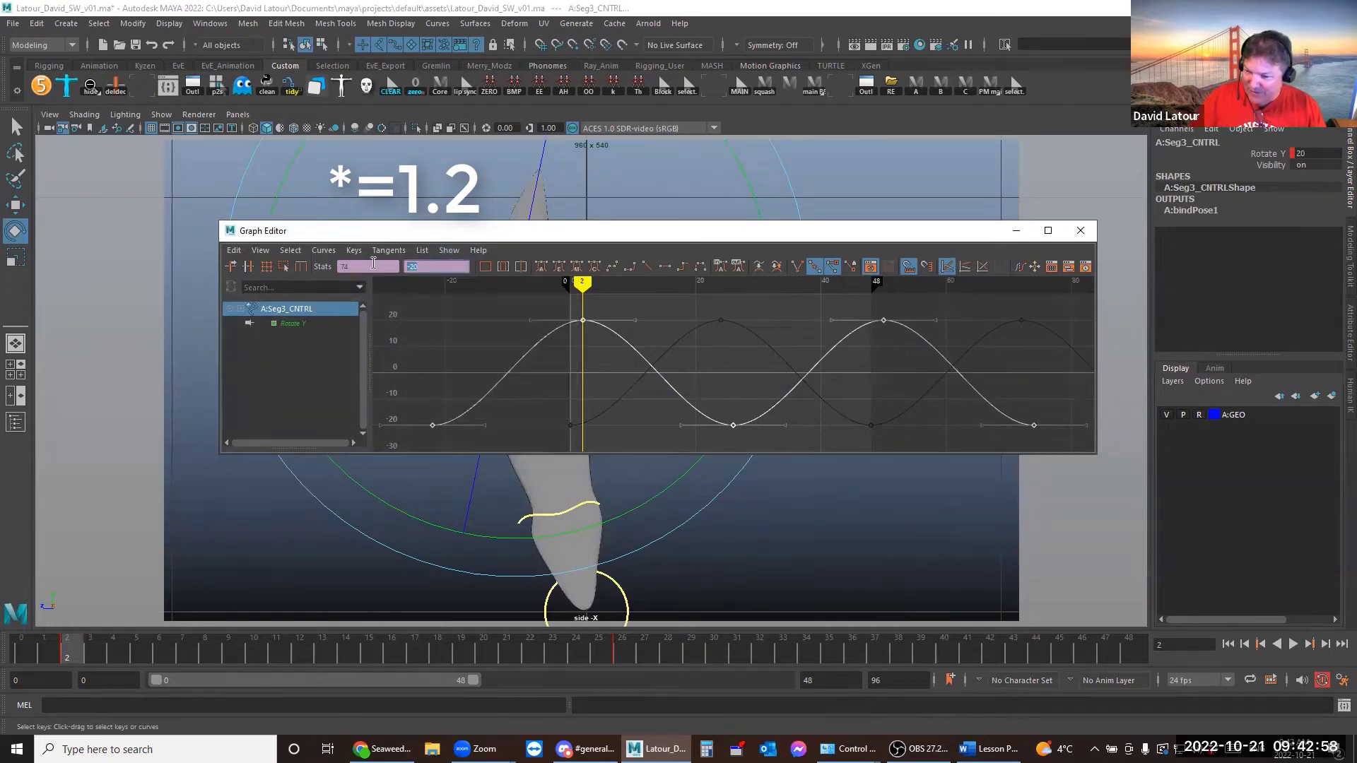
{"action": "type", "text": "*"}
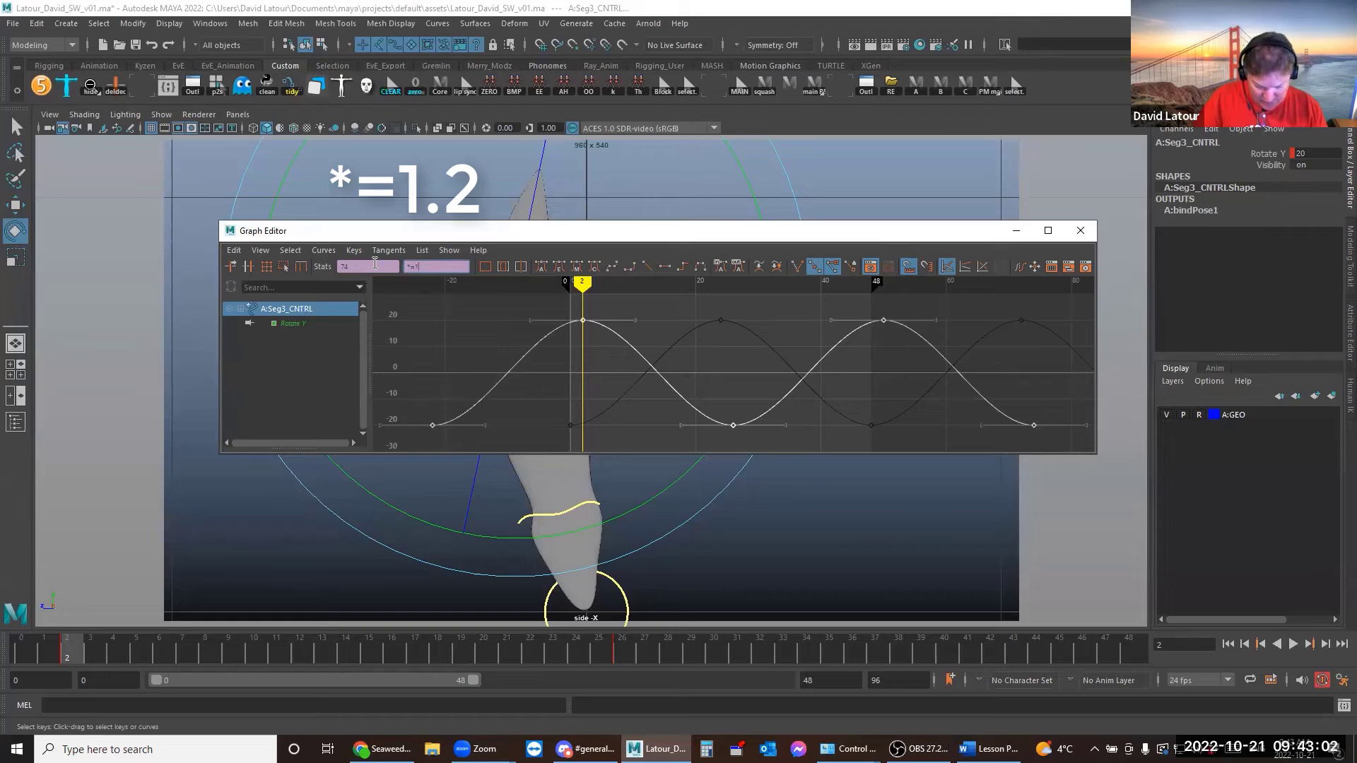
{"action": "type", "text": "=1.2"}
{"action": "key", "text": "Return"}
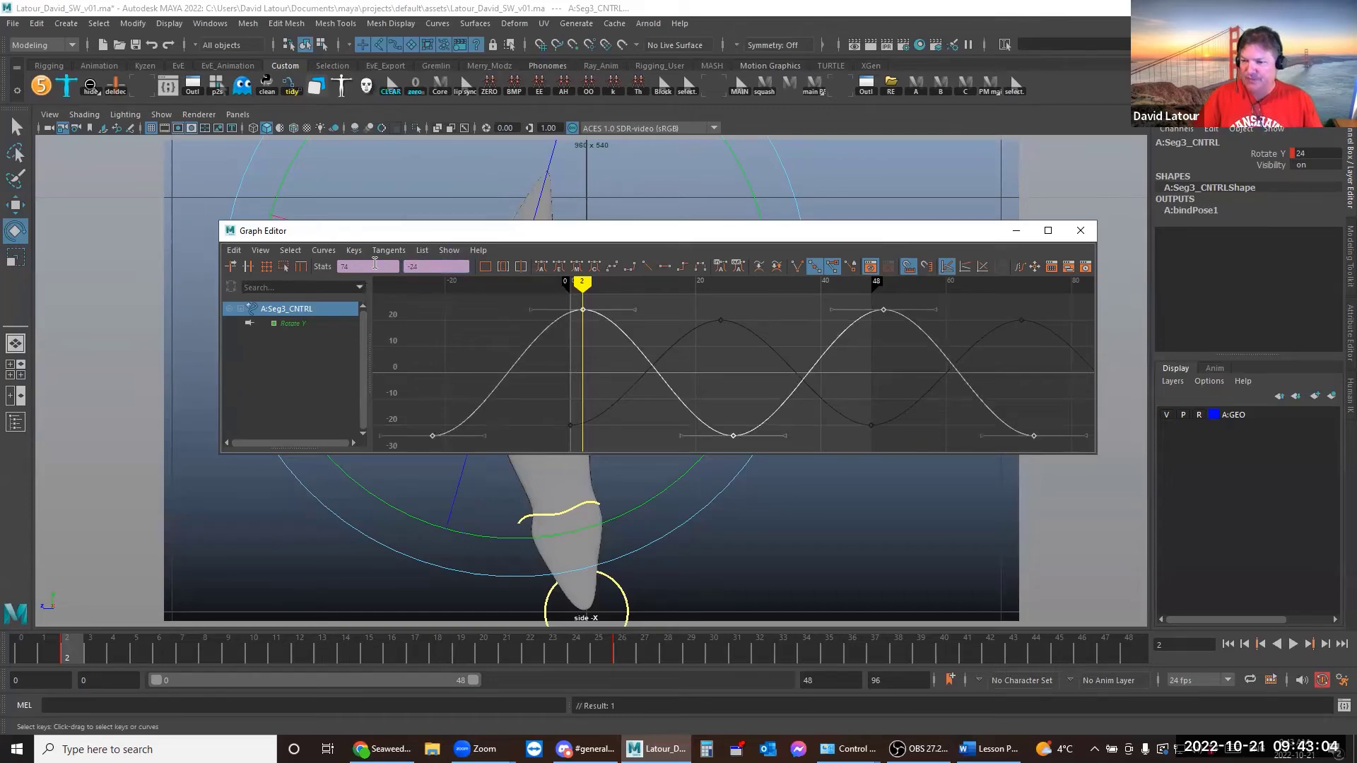
Scrub to frame 20, play the sway, stop it, and clear the selection
{"action": "left_click", "coordinate": [1016, 231]}
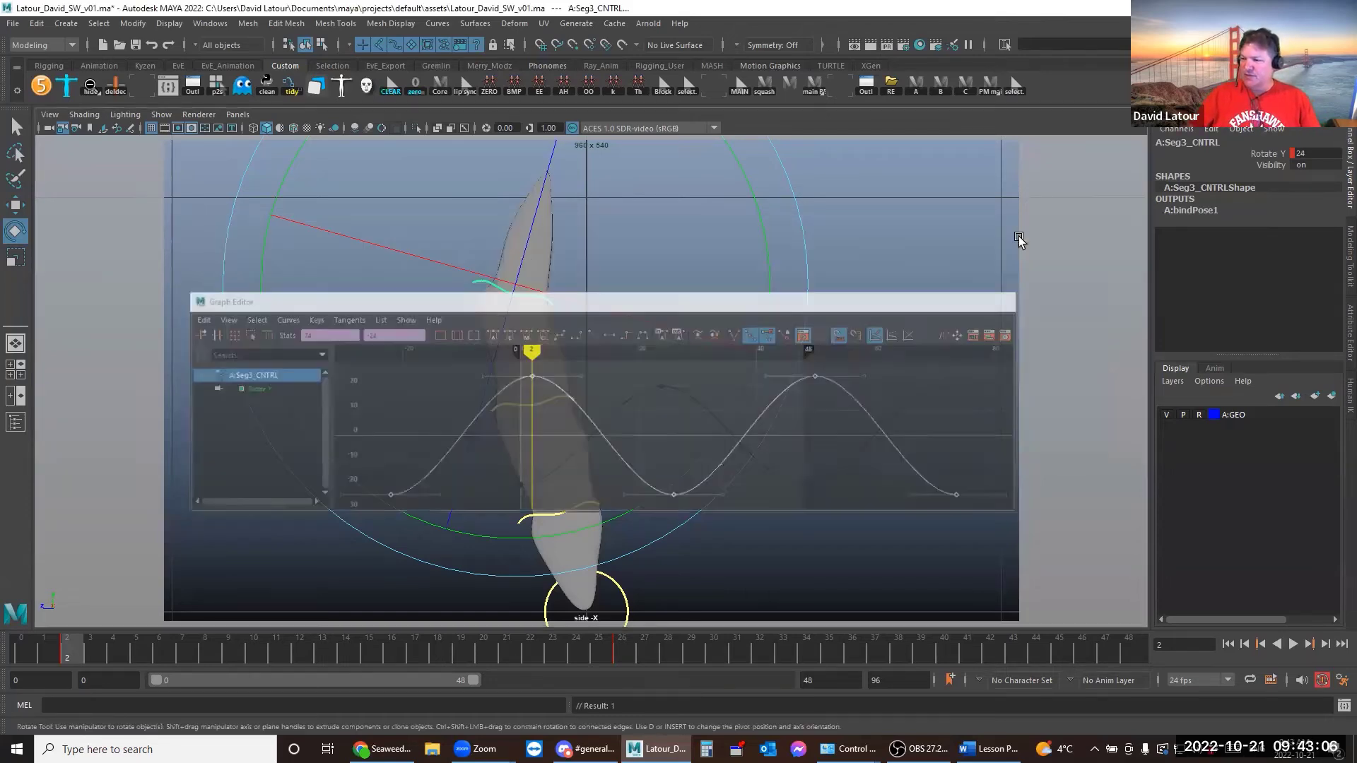
{"action": "left_click_drag", "start_coordinate": [34, 645], "coordinate": [216, 589]}
{"action": "key", "text": "alt+v"}
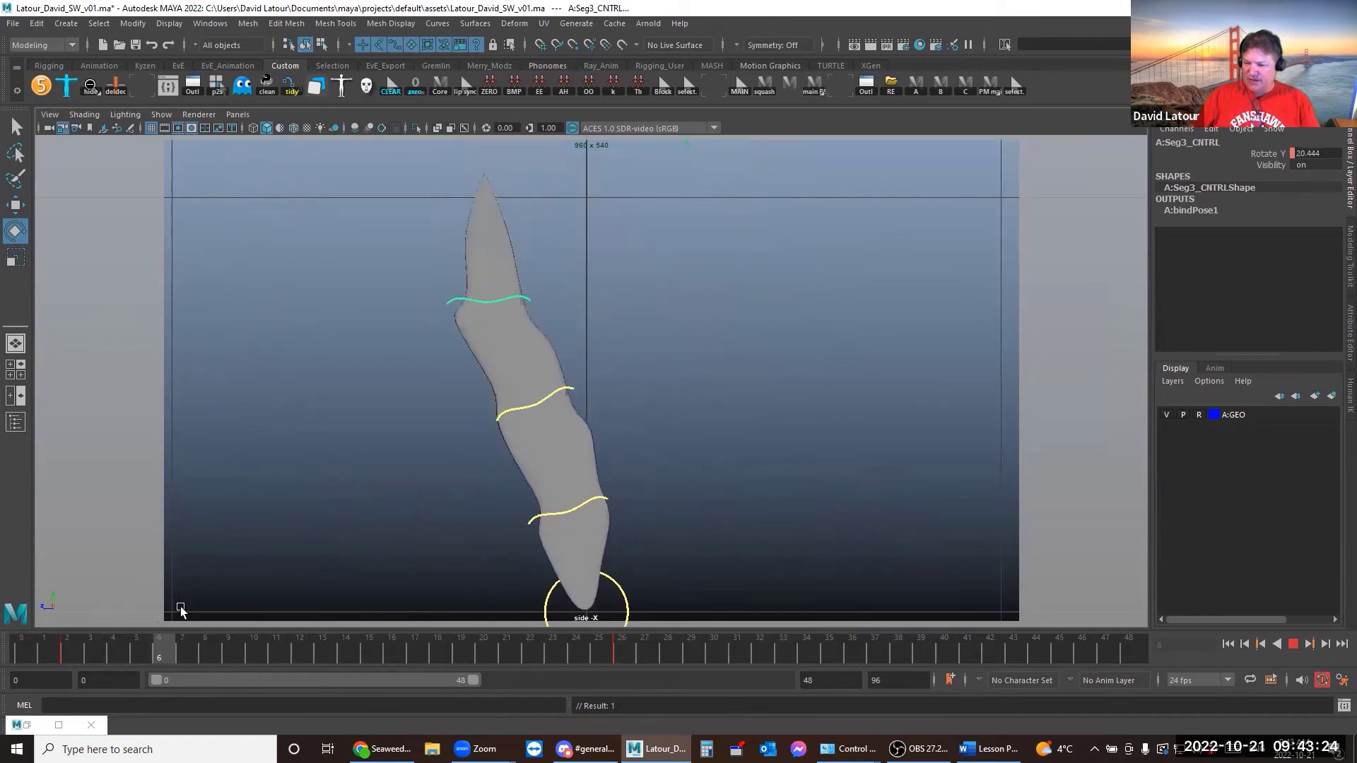
{"action": "key", "text": "Escape"}
{"action": "left_click", "coordinate": [634, 594]}
Swap Base_CNTRL's Rotate Y curve with its buffer curve, then select Seg1_CNTRL's Rotate Y curve
{"action": "left_click", "coordinate": [628, 593]}
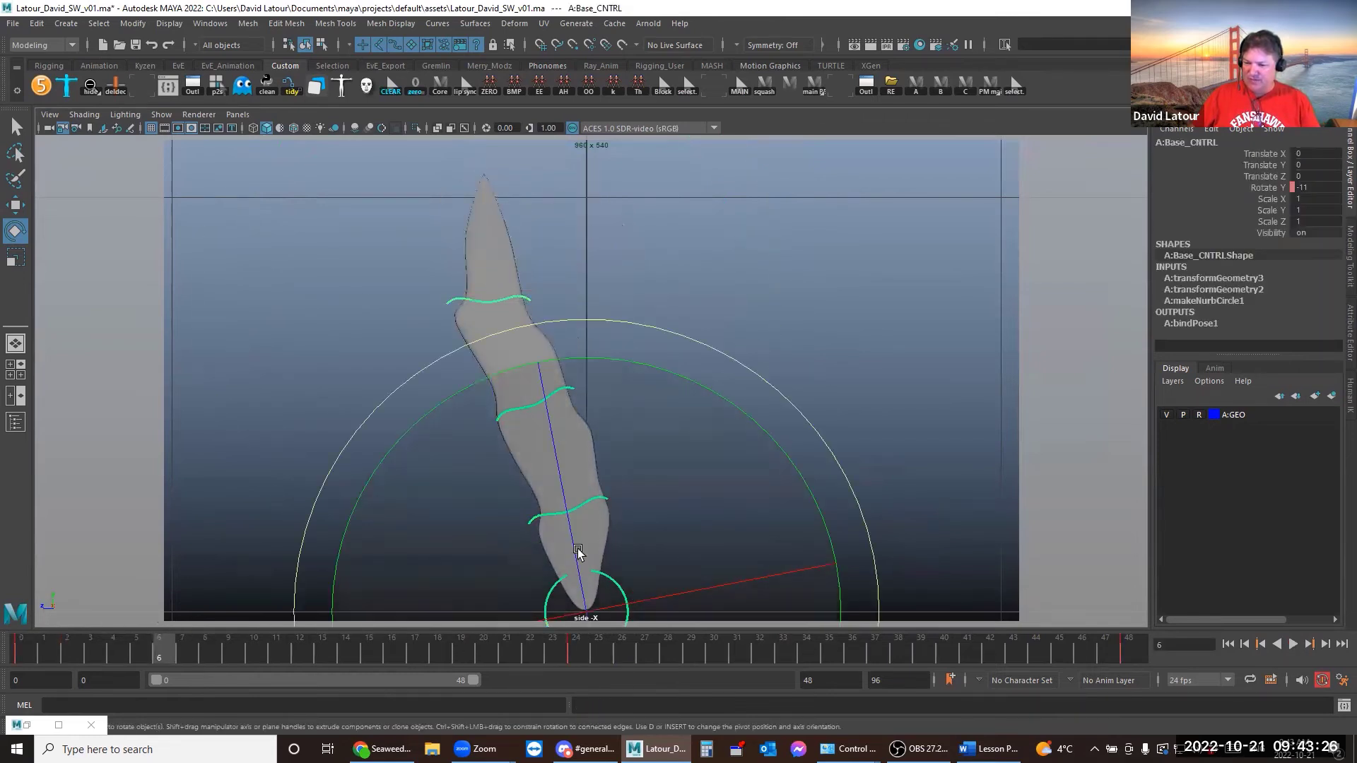
{"action": "left_click", "coordinate": [169, 87]}
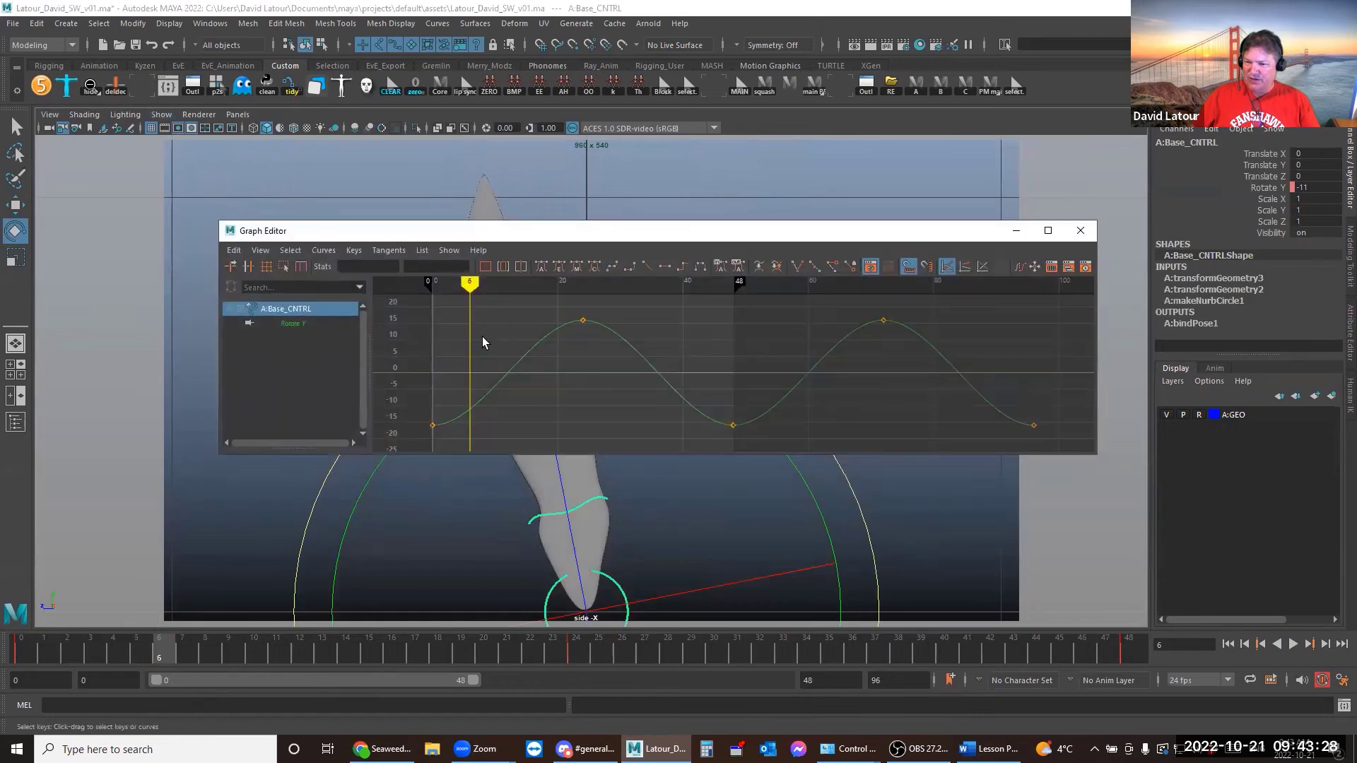
{"action": "left_click", "coordinate": [504, 364]}
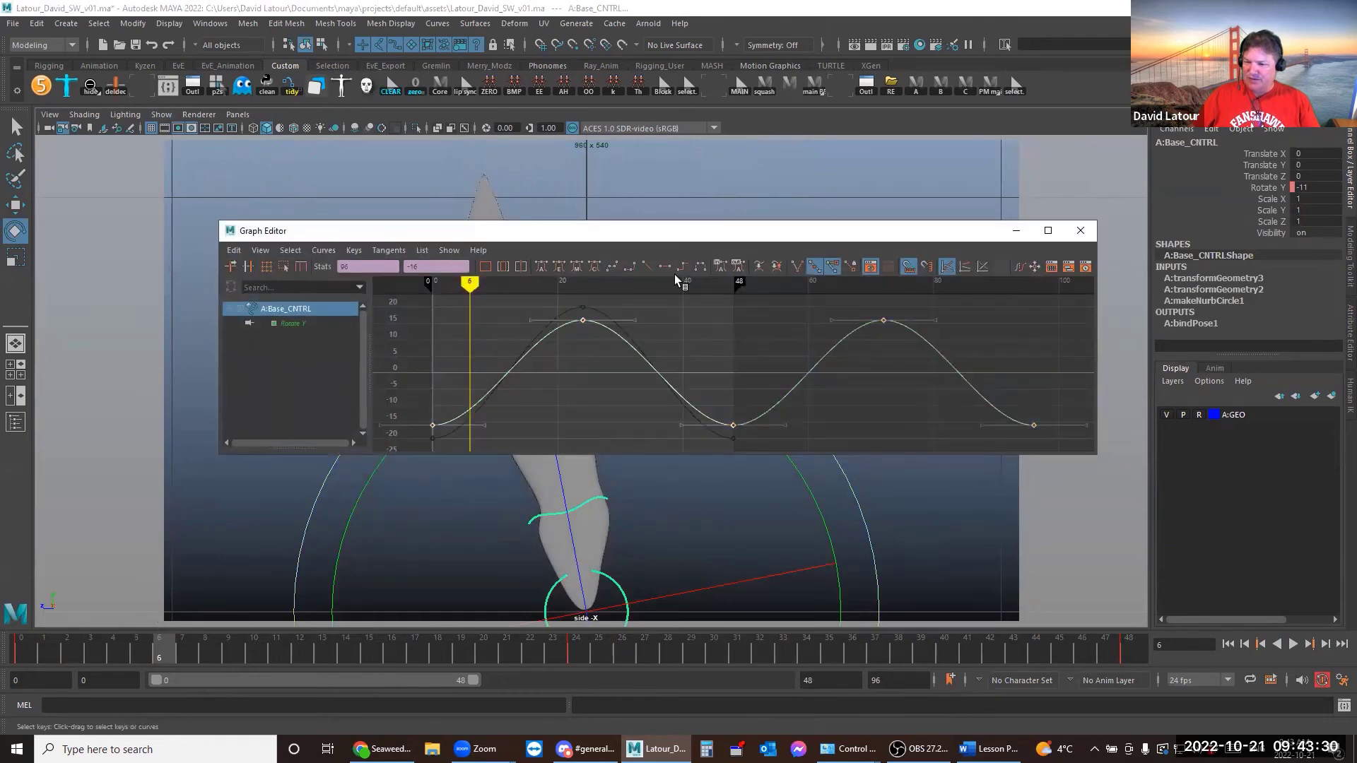
{"action": "left_click", "coordinate": [777, 267]}
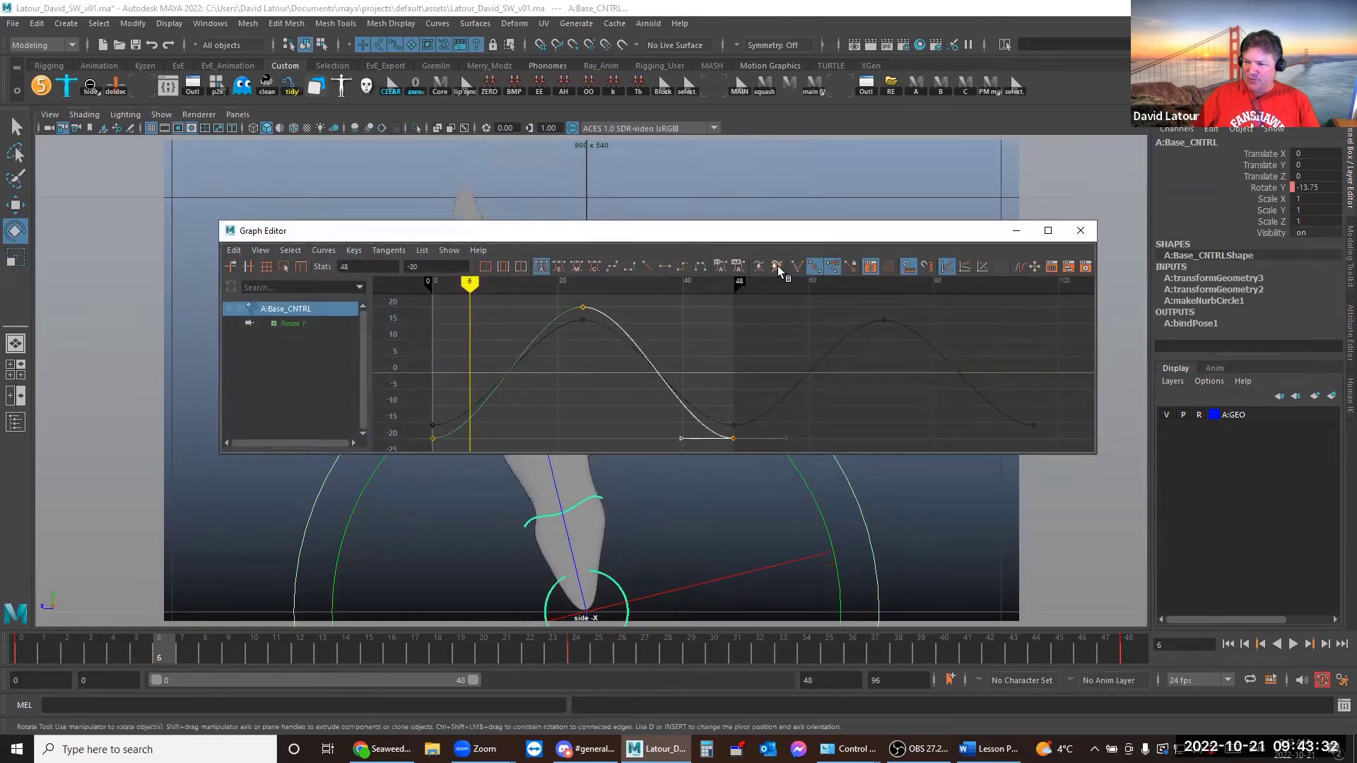
{"action": "left_click", "coordinate": [594, 497]}
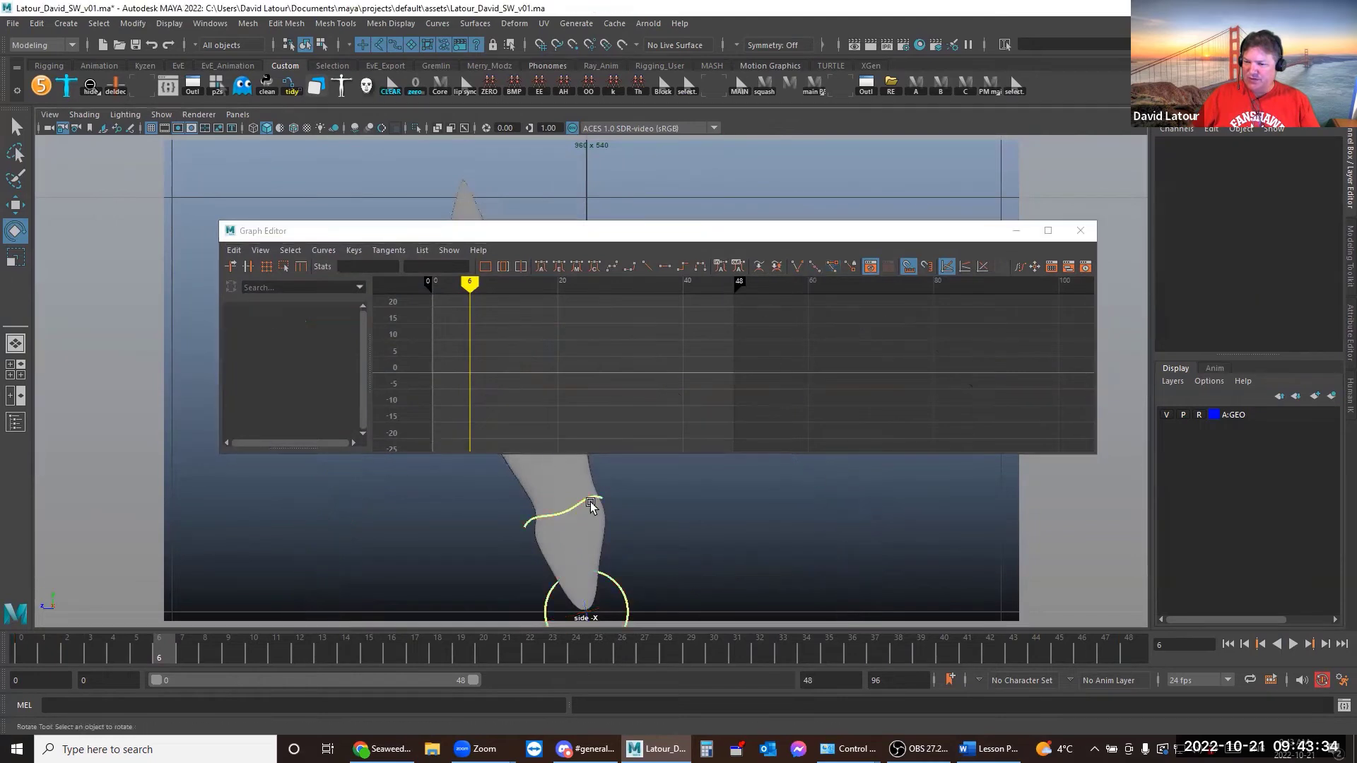
{"action": "left_click", "coordinate": [664, 375]}
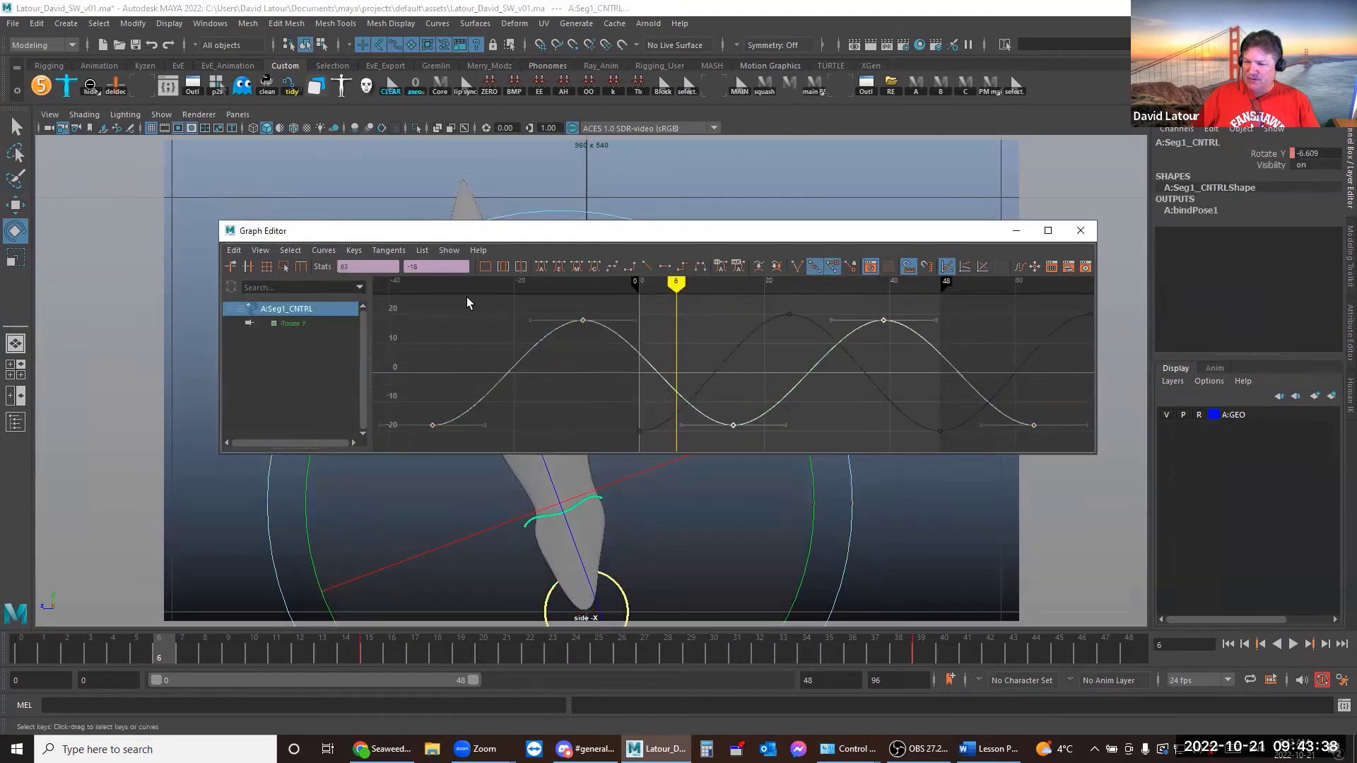
Set Seg1_CNTRL's peak Rotate Y keys to 14 and its low keys to -14
{"action": "left_click", "coordinate": [433, 267]}
{"action": "left_click", "coordinate": [481, 304]}
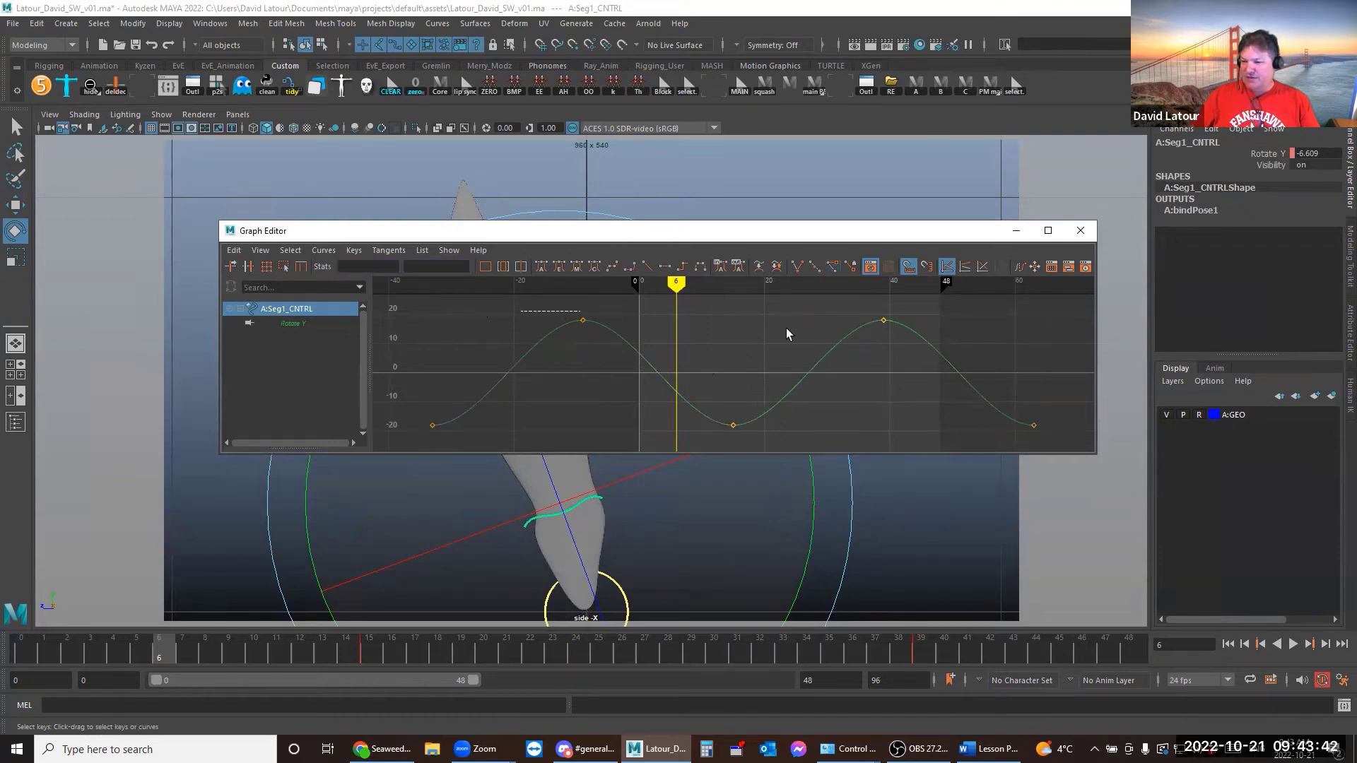
{"action": "left_click", "coordinate": [883, 320]}
{"action": "double_click", "coordinate": [428, 267]}
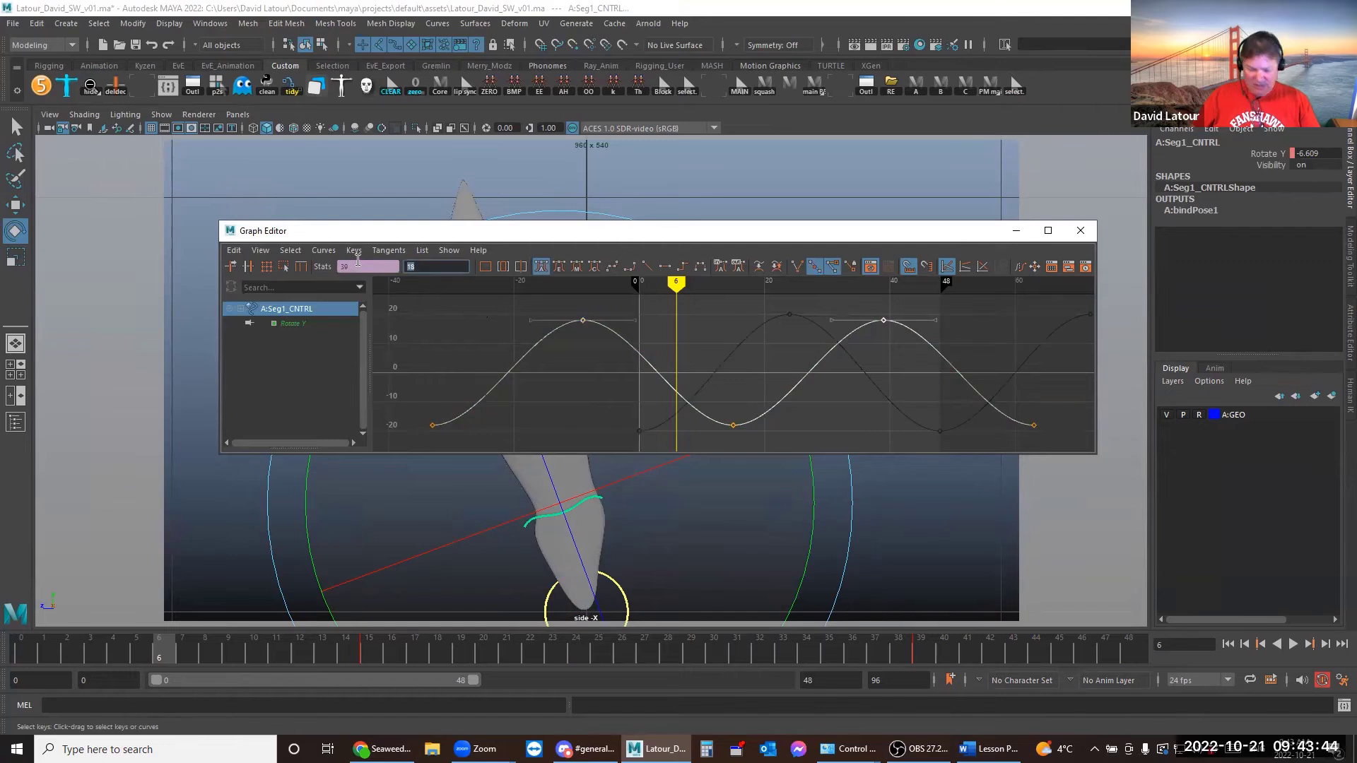
{"action": "type", "text": "1"}
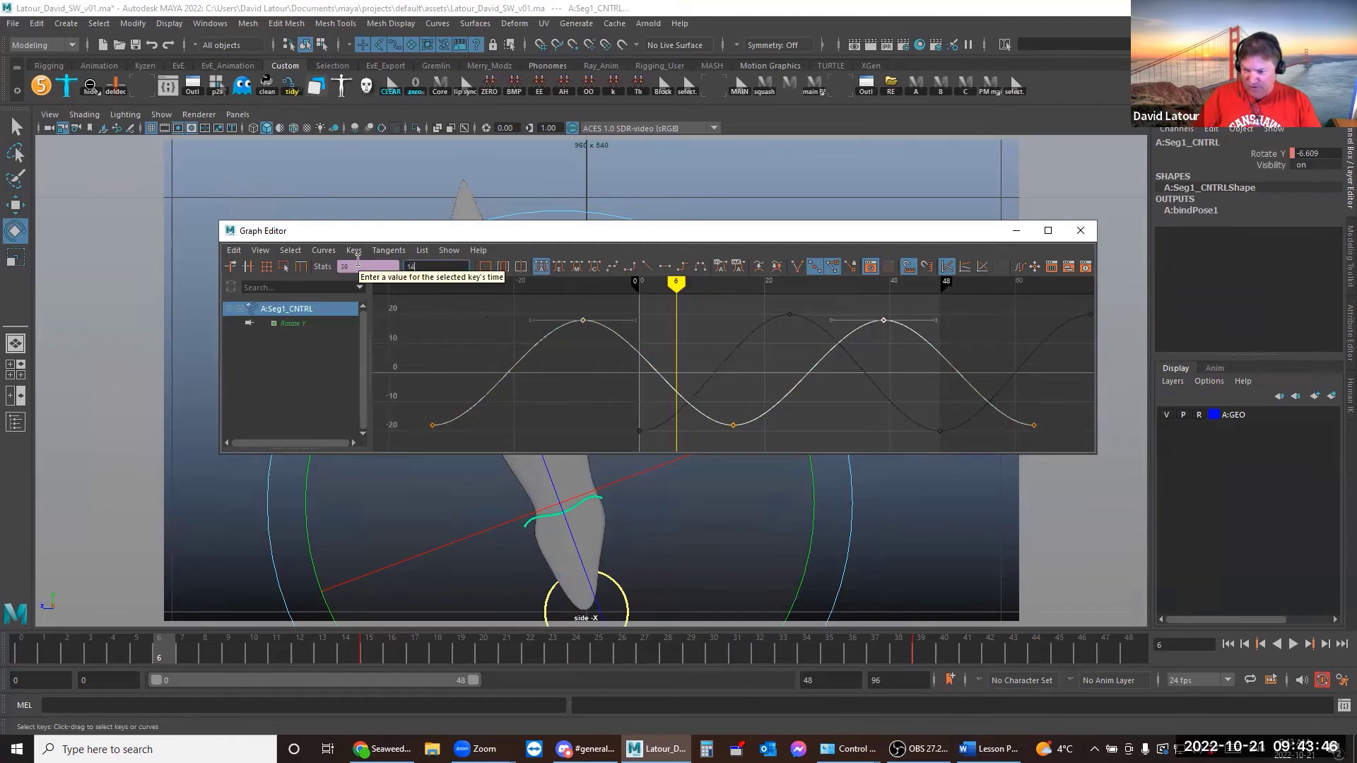
{"action": "type", "text": "4"}
{"action": "key", "text": "Return"}
{"action": "left_click_drag", "start_coordinate": [550, 431], "coordinate": [1133, 484]}
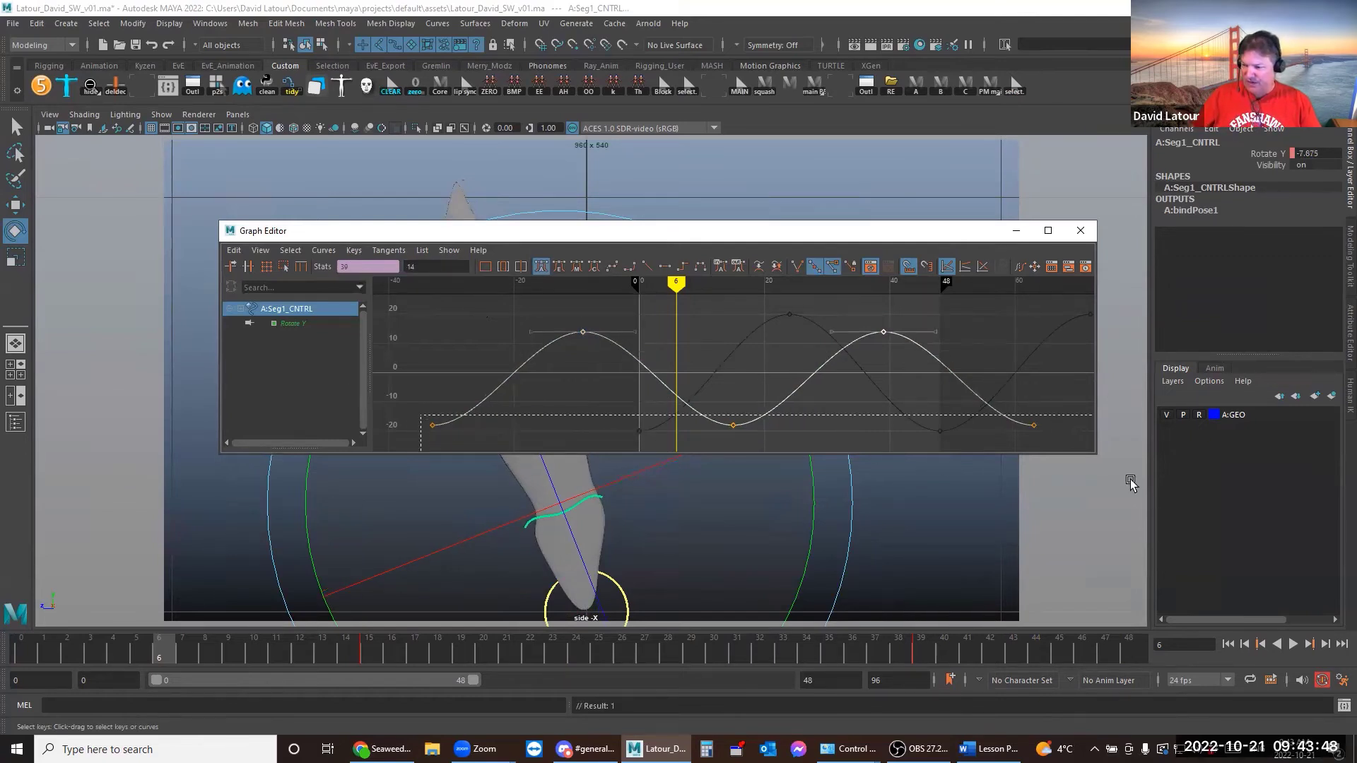
{"action": "double_click", "coordinate": [434, 266]}
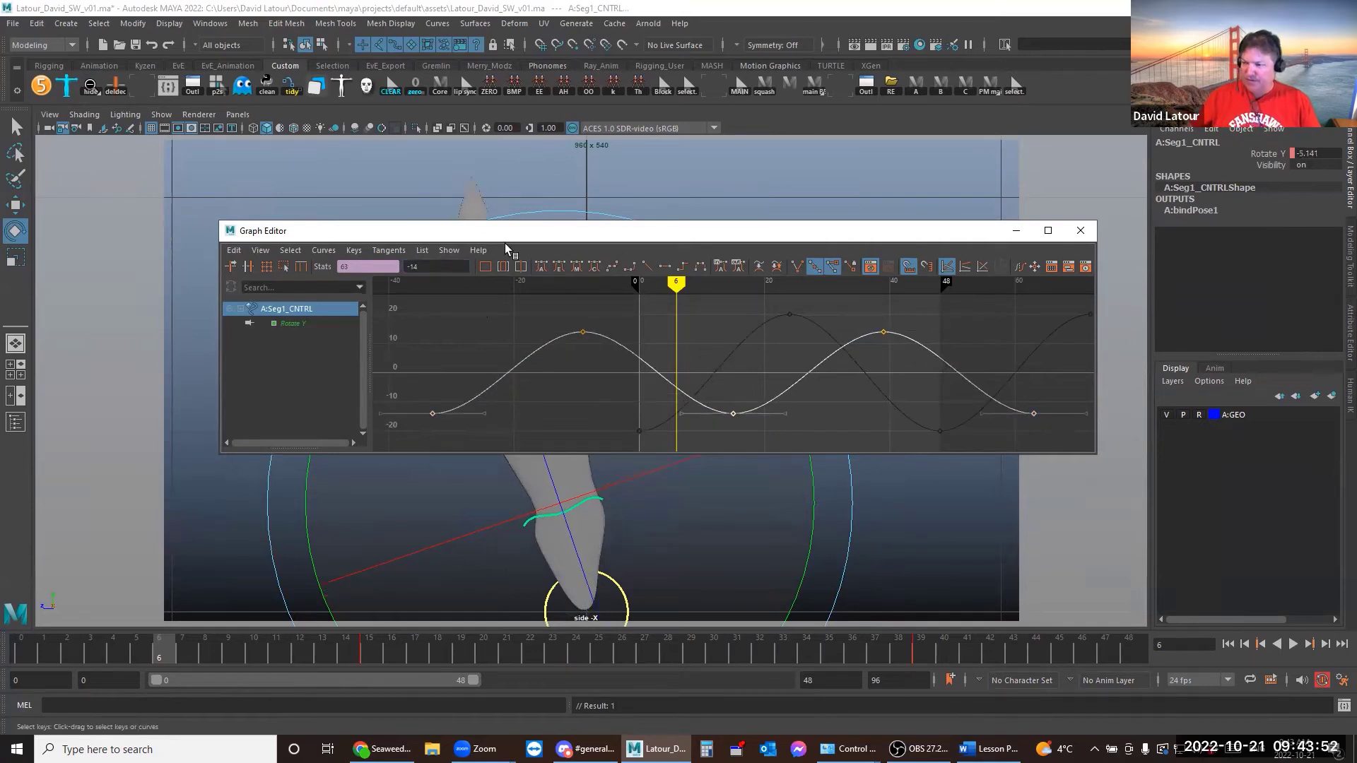
{"action": "left_click", "coordinate": [1016, 231]}
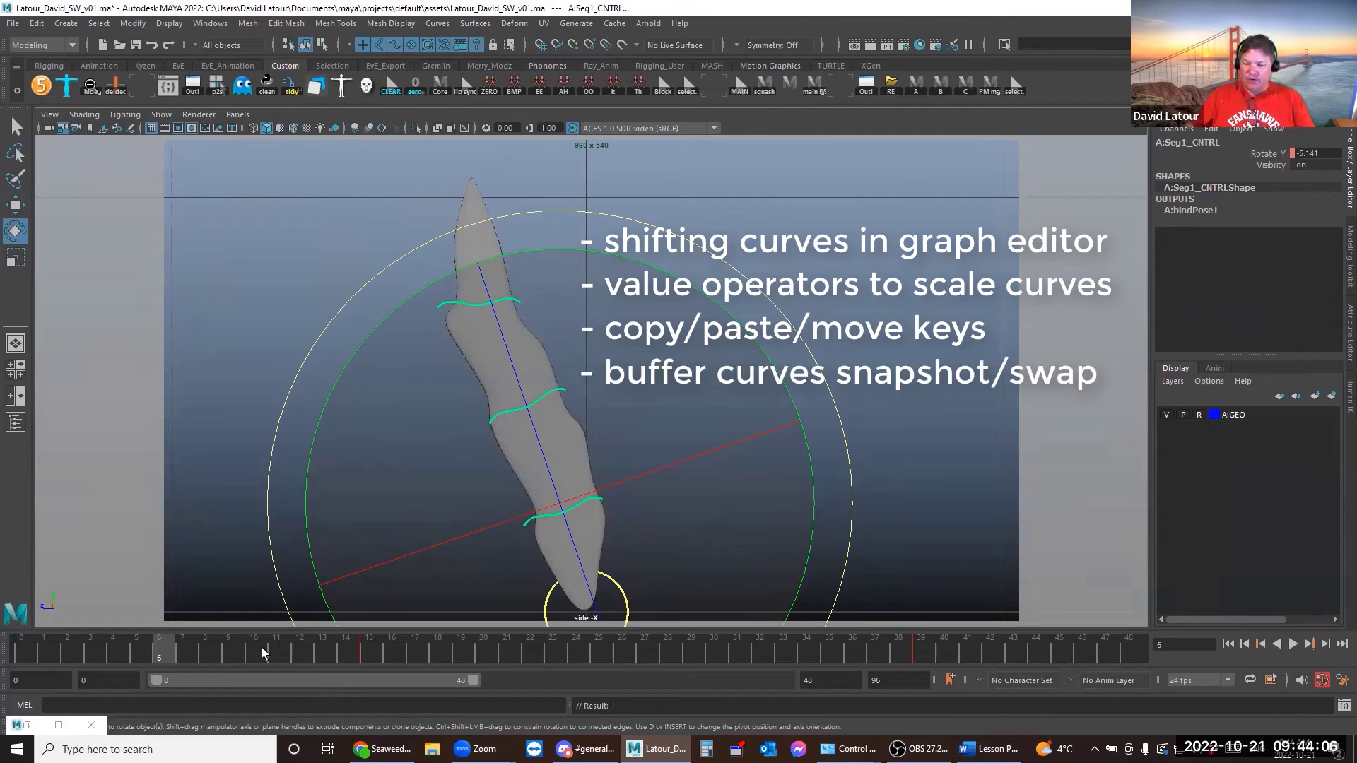
Select Base_CNTRL together with Seg1, Seg2 and Seg3 controls
{"action": "left_click", "coordinate": [841, 219]}
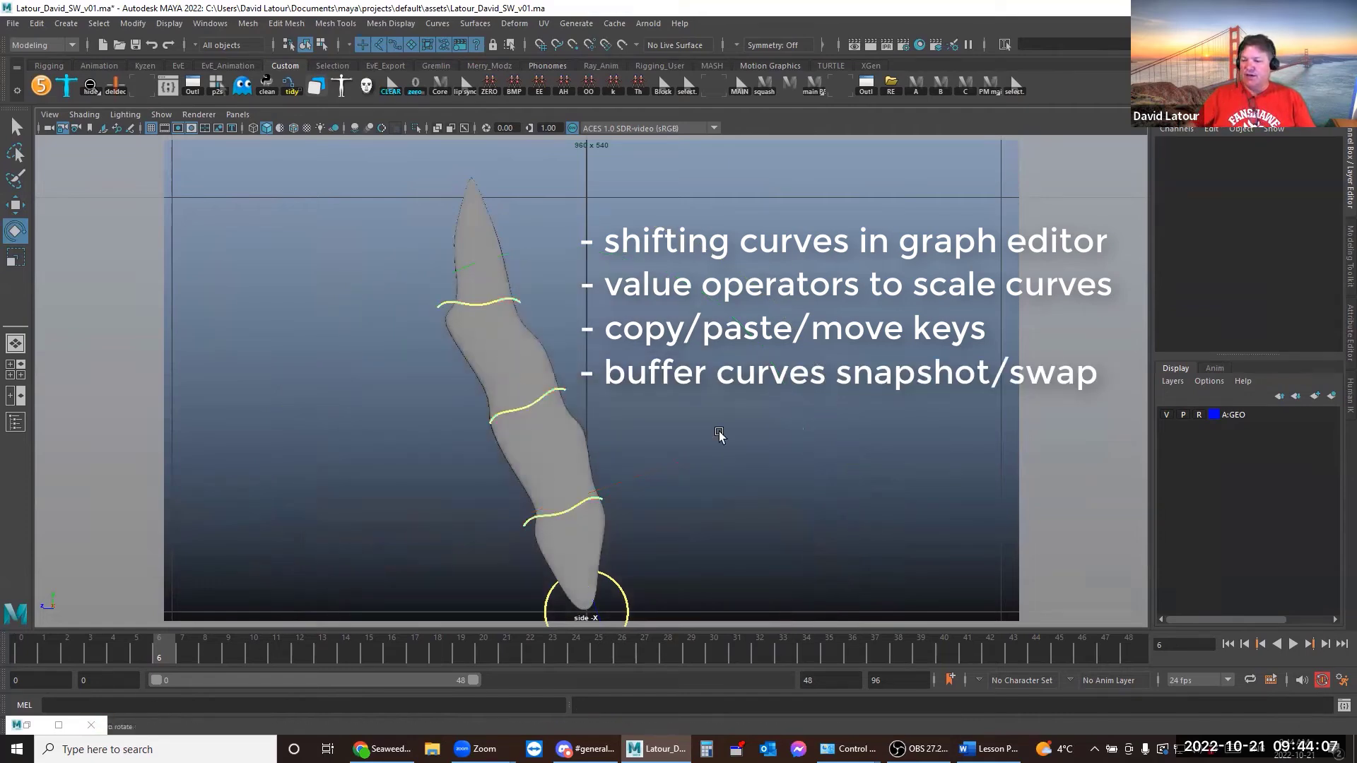
{"action": "left_click", "coordinate": [612, 590]}
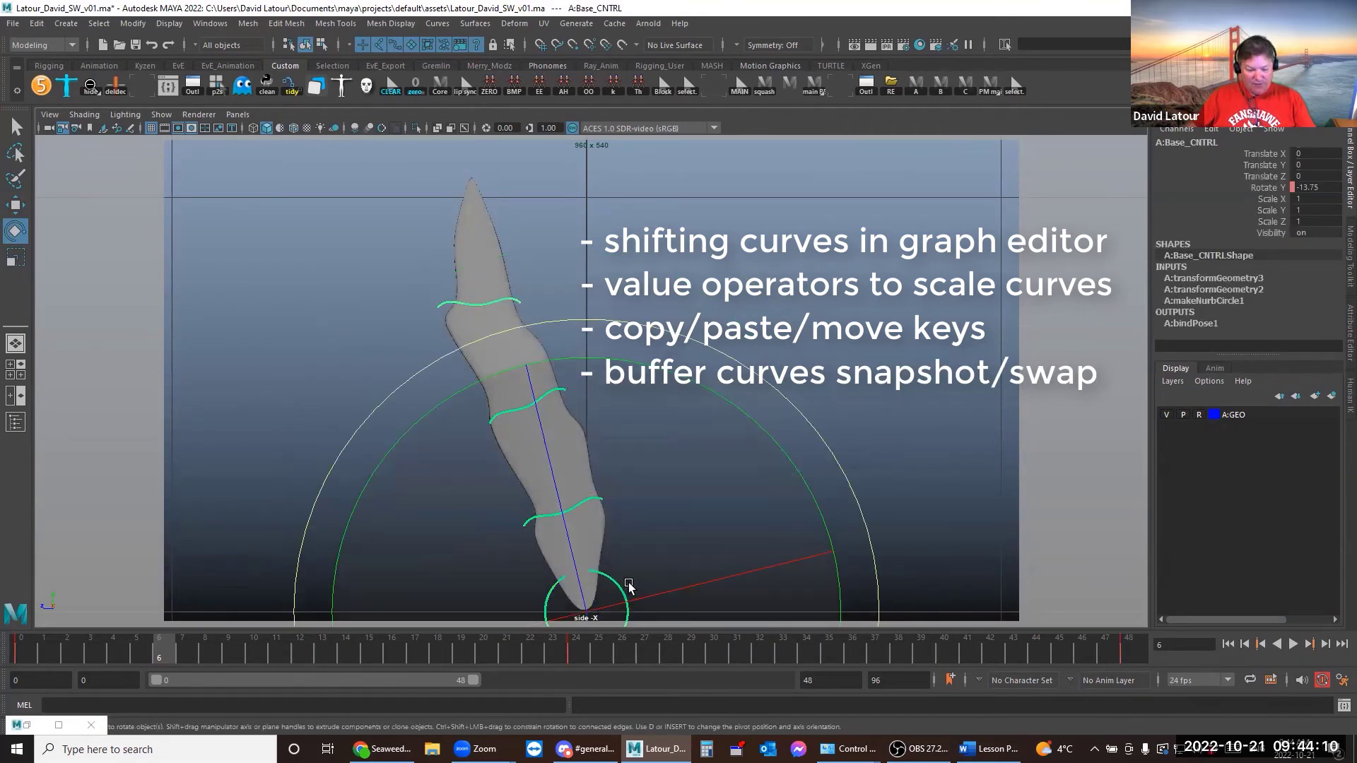
{"action": "key", "text": "q"}
{"action": "left_click", "coordinate": [602, 500]}
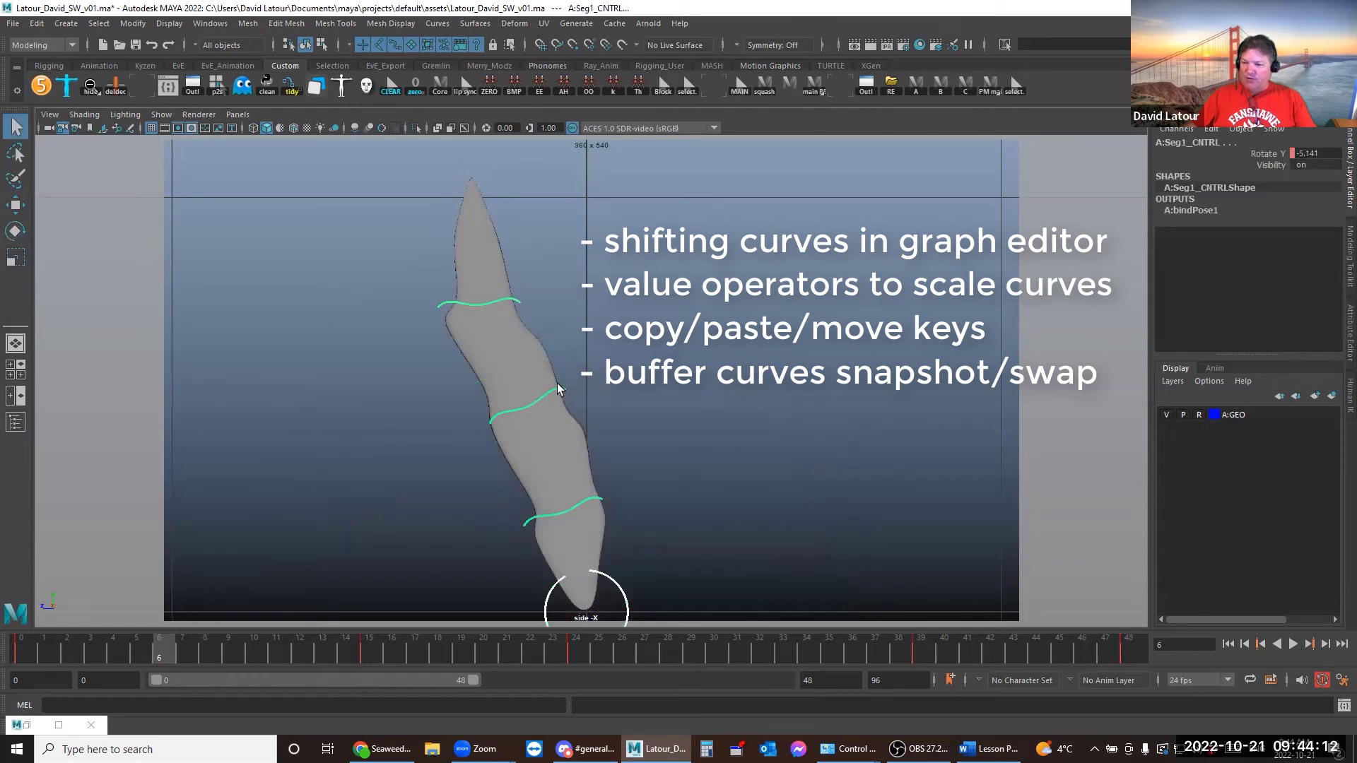
{"action": "left_click", "coordinate": [557, 390]}
{"action": "left_click", "coordinate": [509, 311]}
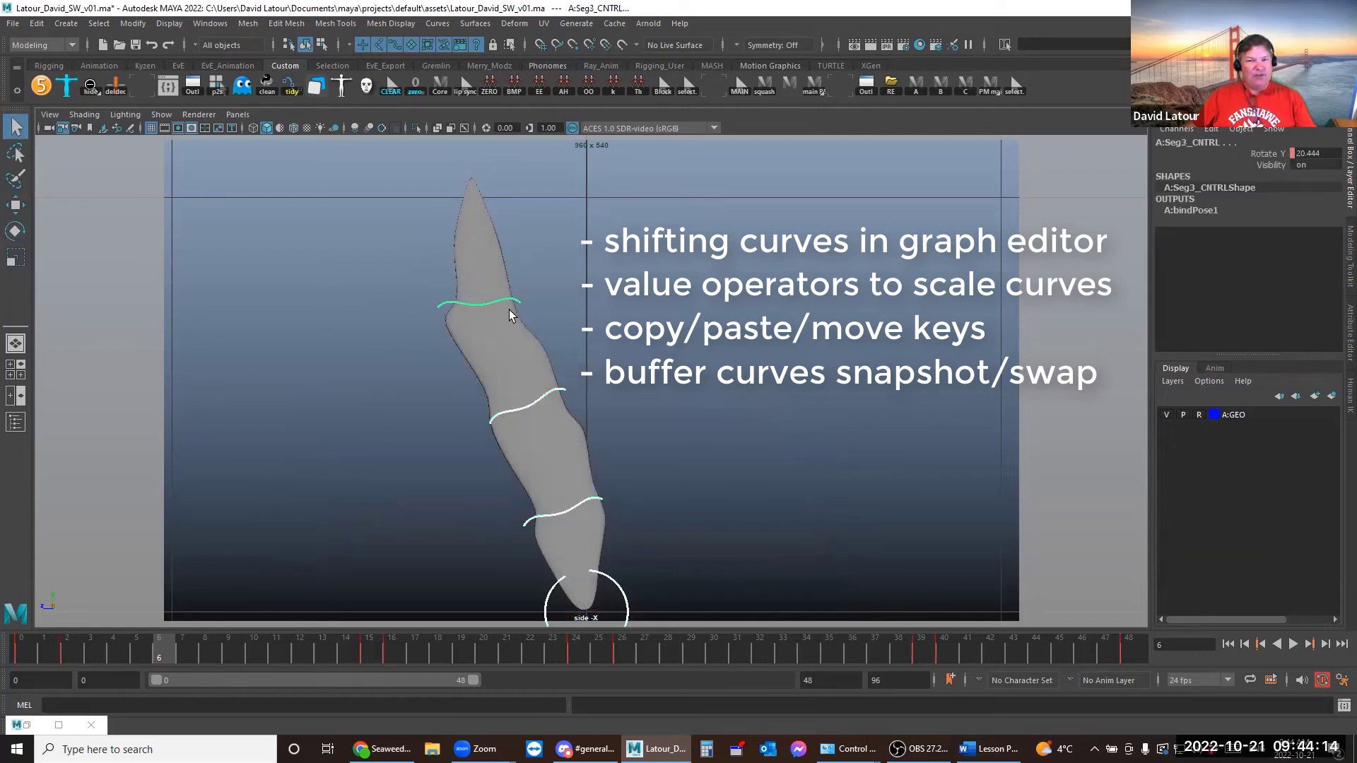
Swap all four Rotate Y curves with their buffered copies, then select Base_CNTRL alone
{"action": "left_click", "coordinate": [27, 725]}
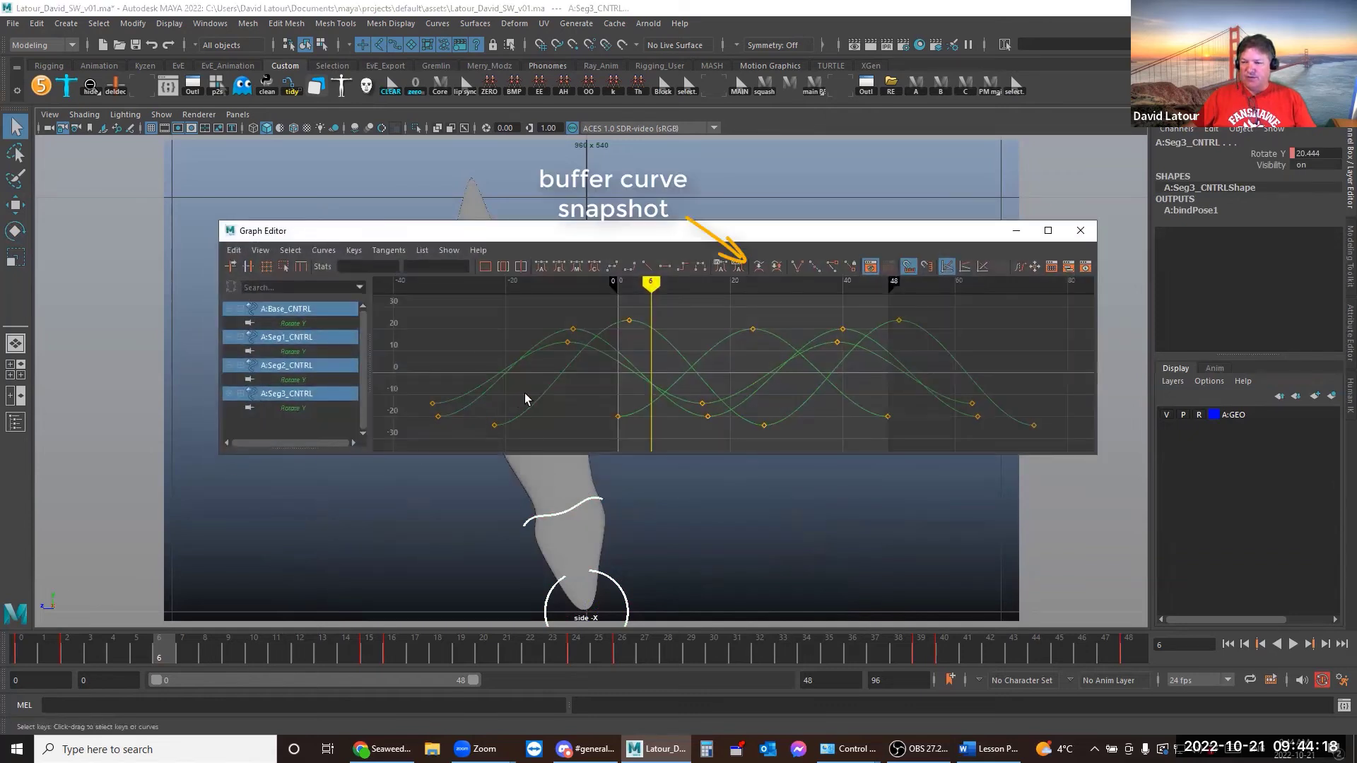
{"action": "left_click_drag", "start_coordinate": [665, 421], "coordinate": [666, 420]}
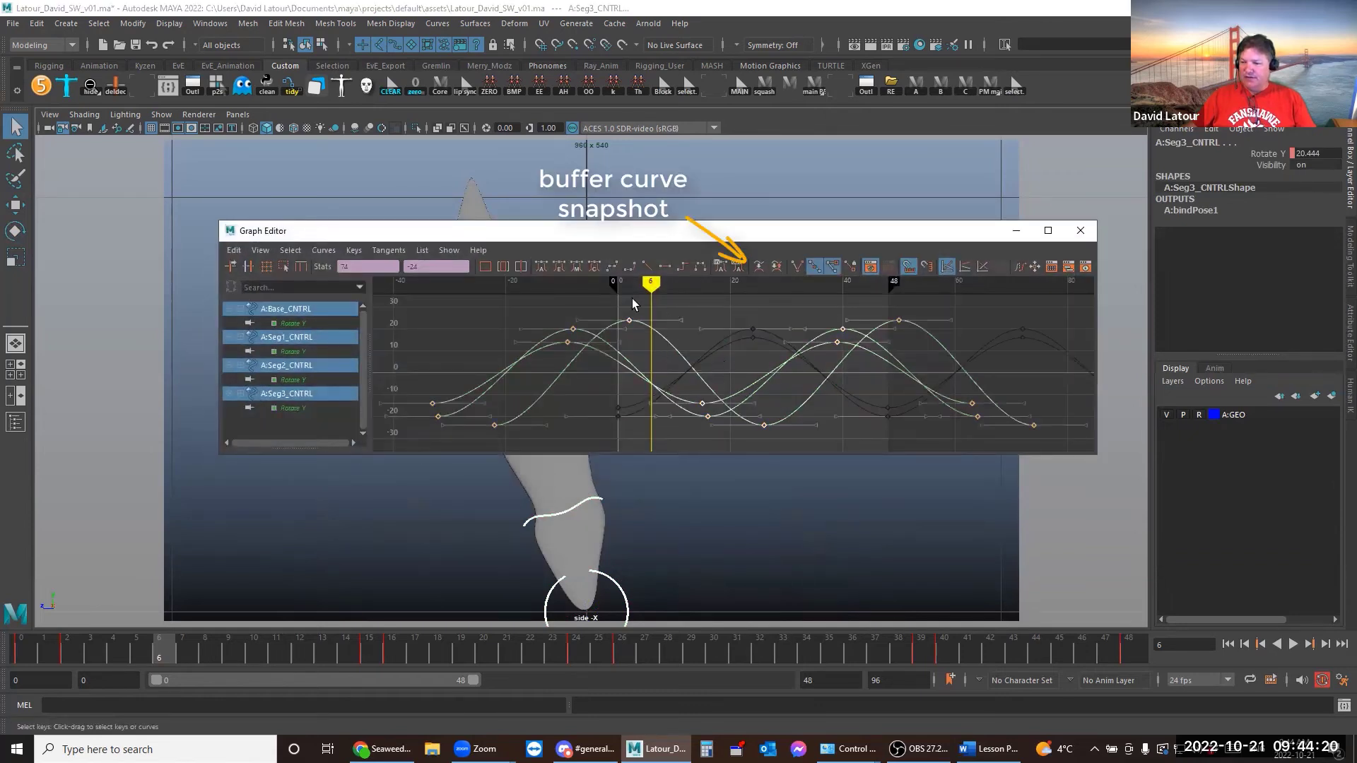
{"action": "left_click", "coordinate": [774, 267]}
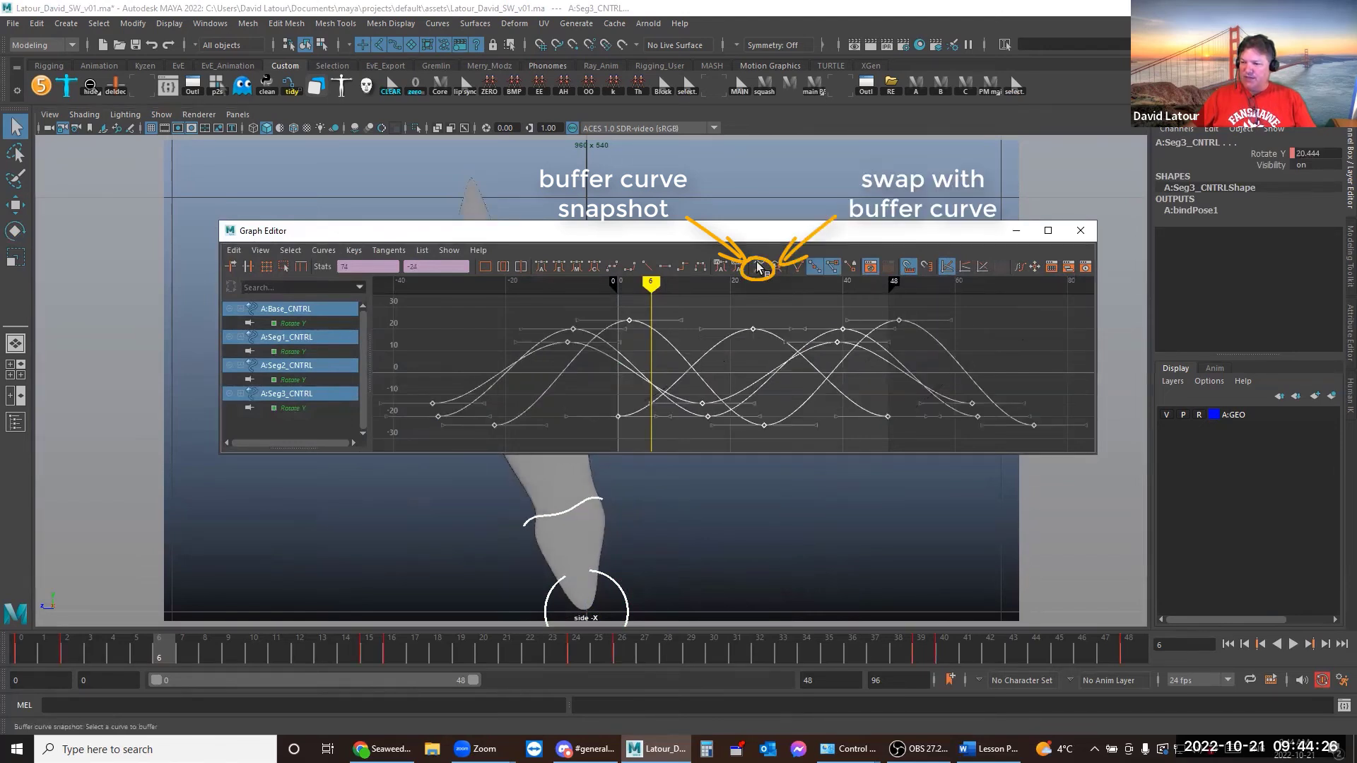
{"action": "left_click", "coordinate": [834, 426]}
{"action": "left_click", "coordinate": [613, 599]}
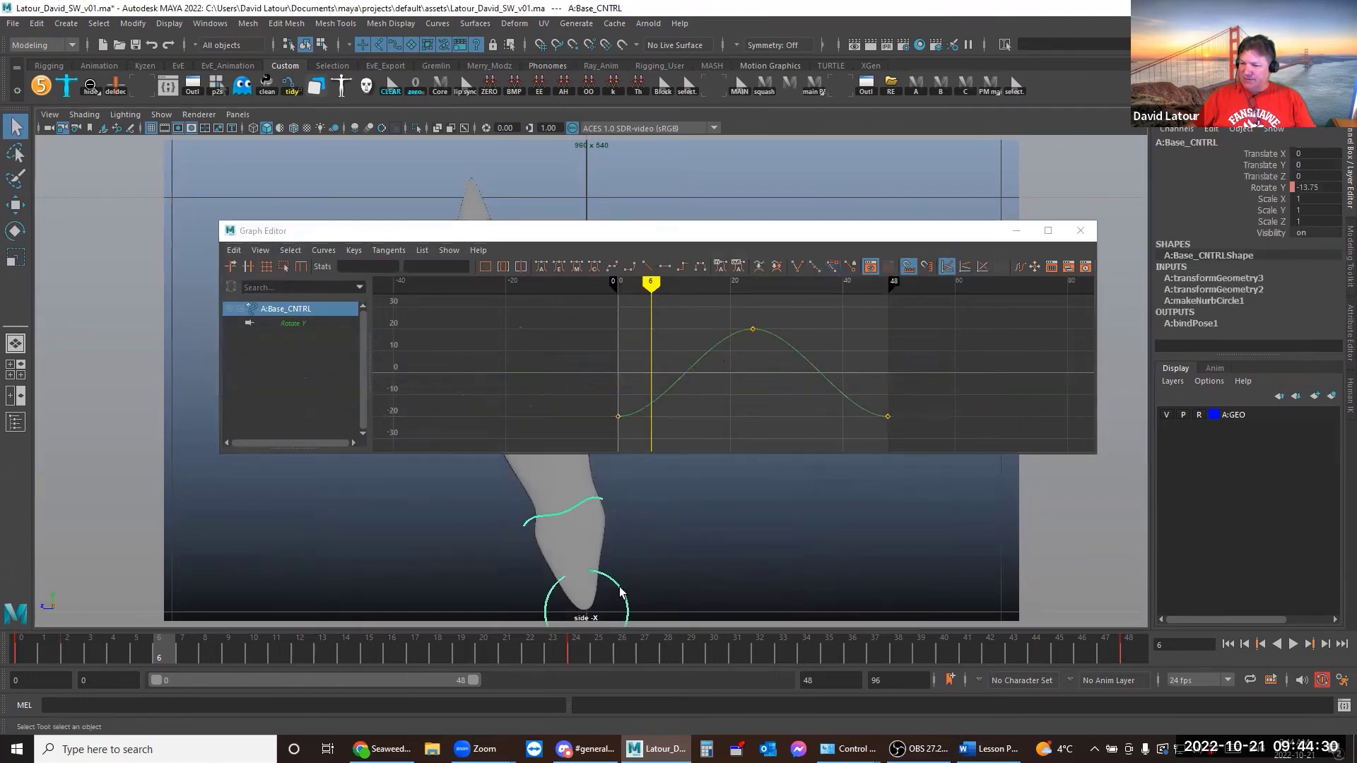
Copy Base_CNTRL's Rotate Y key at frame 0 and paste it at frame 48
{"action": "left_click_drag", "start_coordinate": [654, 378], "coordinate": [667, 441]}
{"action": "left_click", "coordinate": [20, 648]}
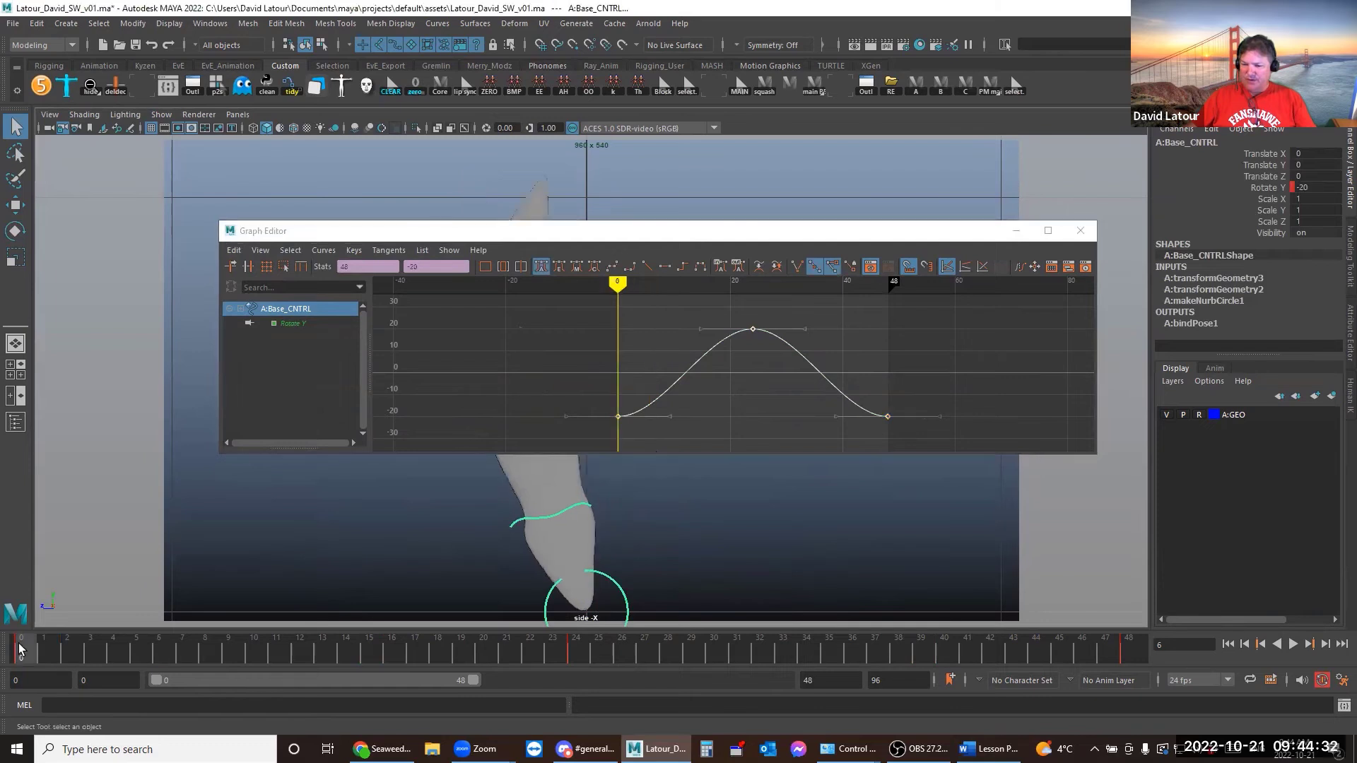
{"action": "right_click", "coordinate": [20, 649]}
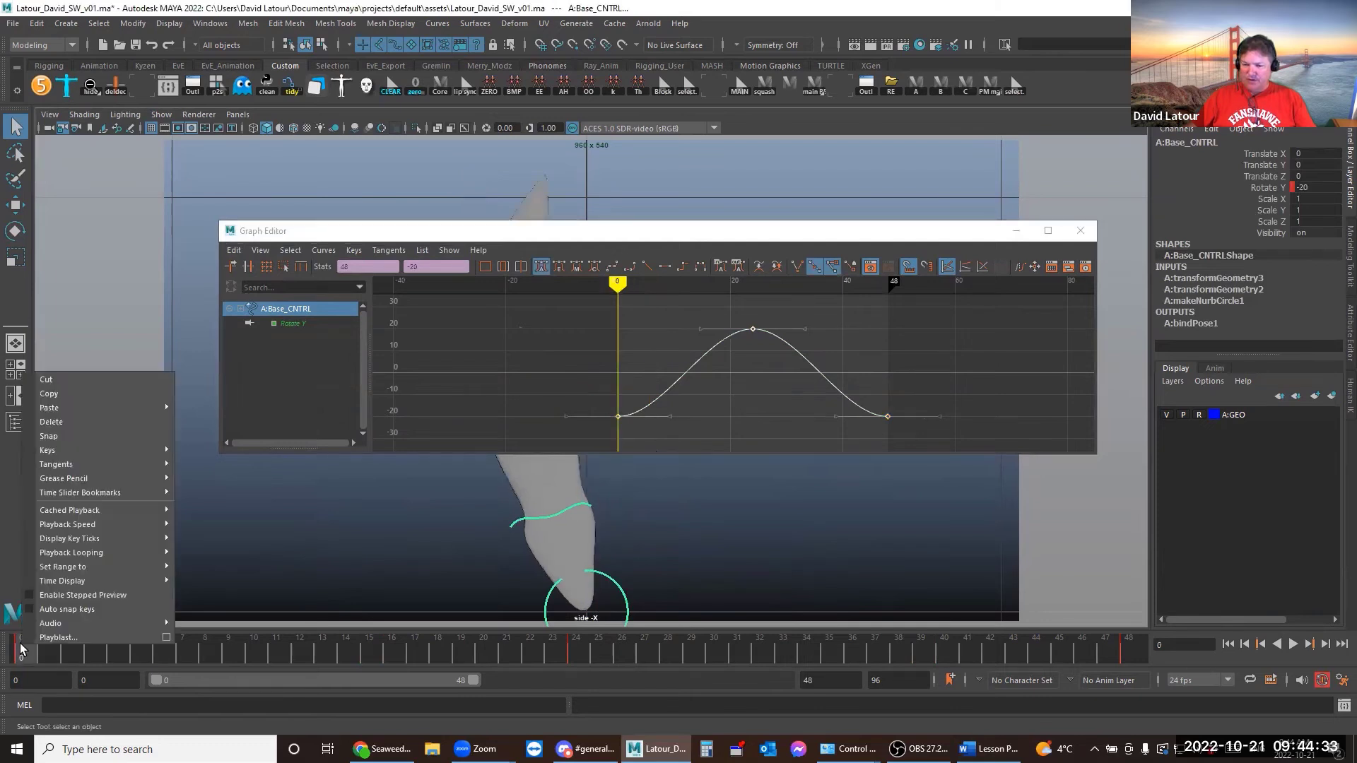
{"action": "left_click", "coordinate": [61, 396]}
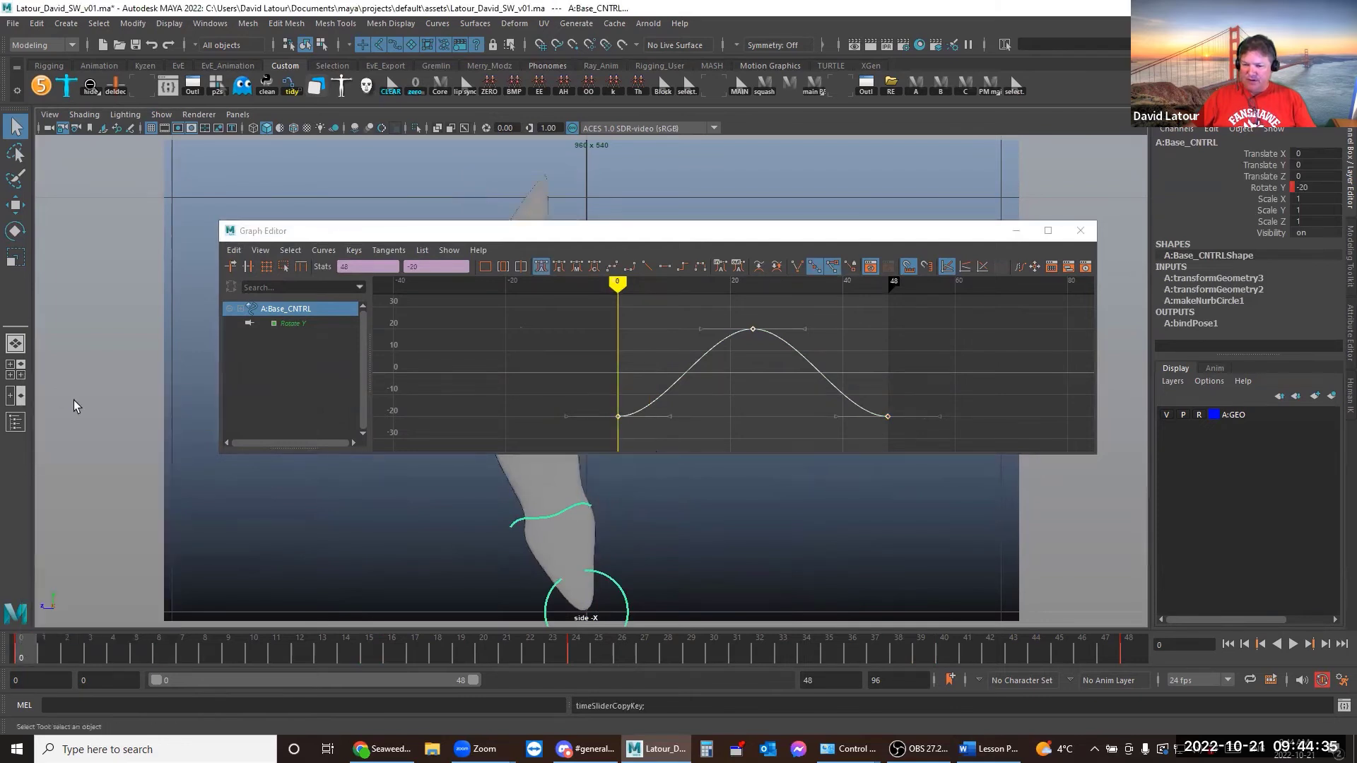
{"action": "left_click", "coordinate": [1126, 656]}
{"action": "right_click", "coordinate": [1135, 653]}
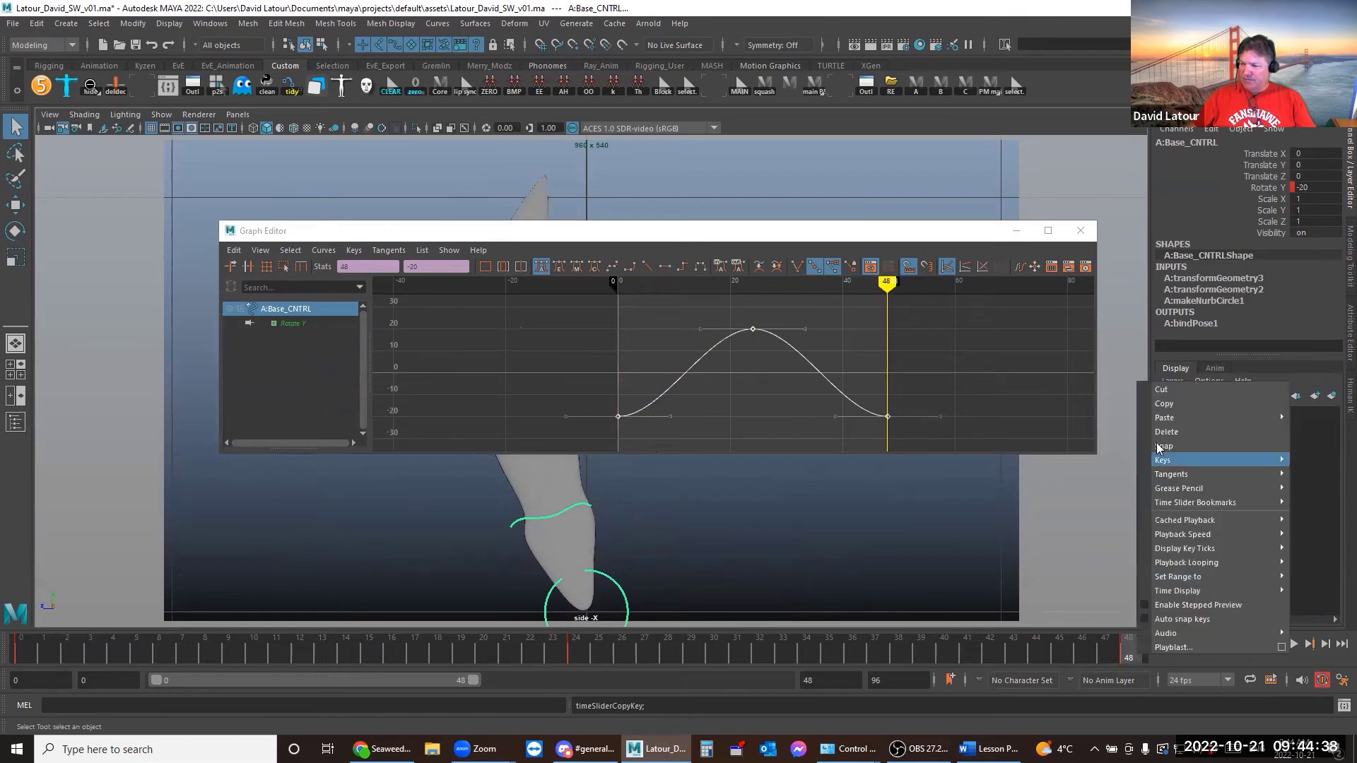
{"action": "mouse_move", "coordinate": [1173, 416]}
{"action": "left_click", "coordinate": [1071, 414]}
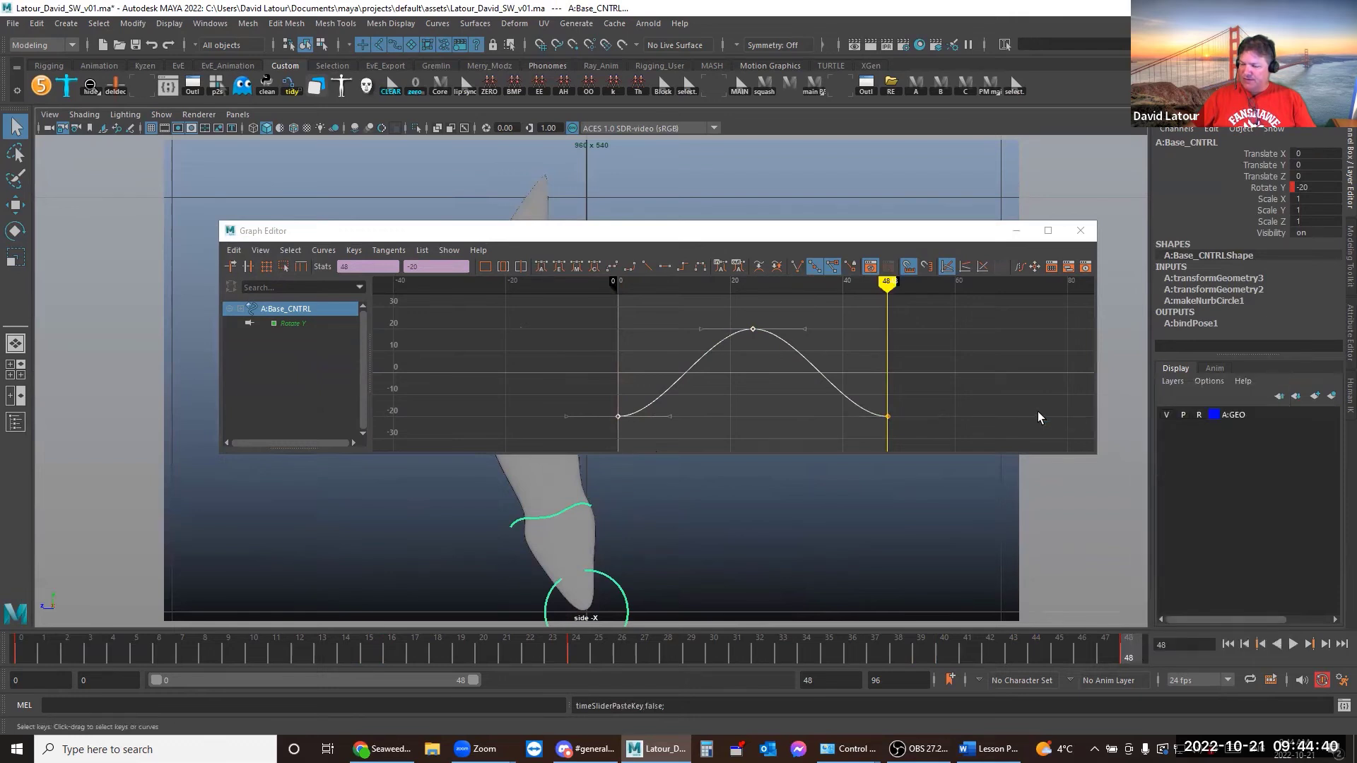
Copy the full 0–48 sway cycle, paste it after frame 48, and clear the selection
{"action": "left_click", "coordinate": [805, 362]}
{"action": "left_click", "coordinate": [813, 371]}
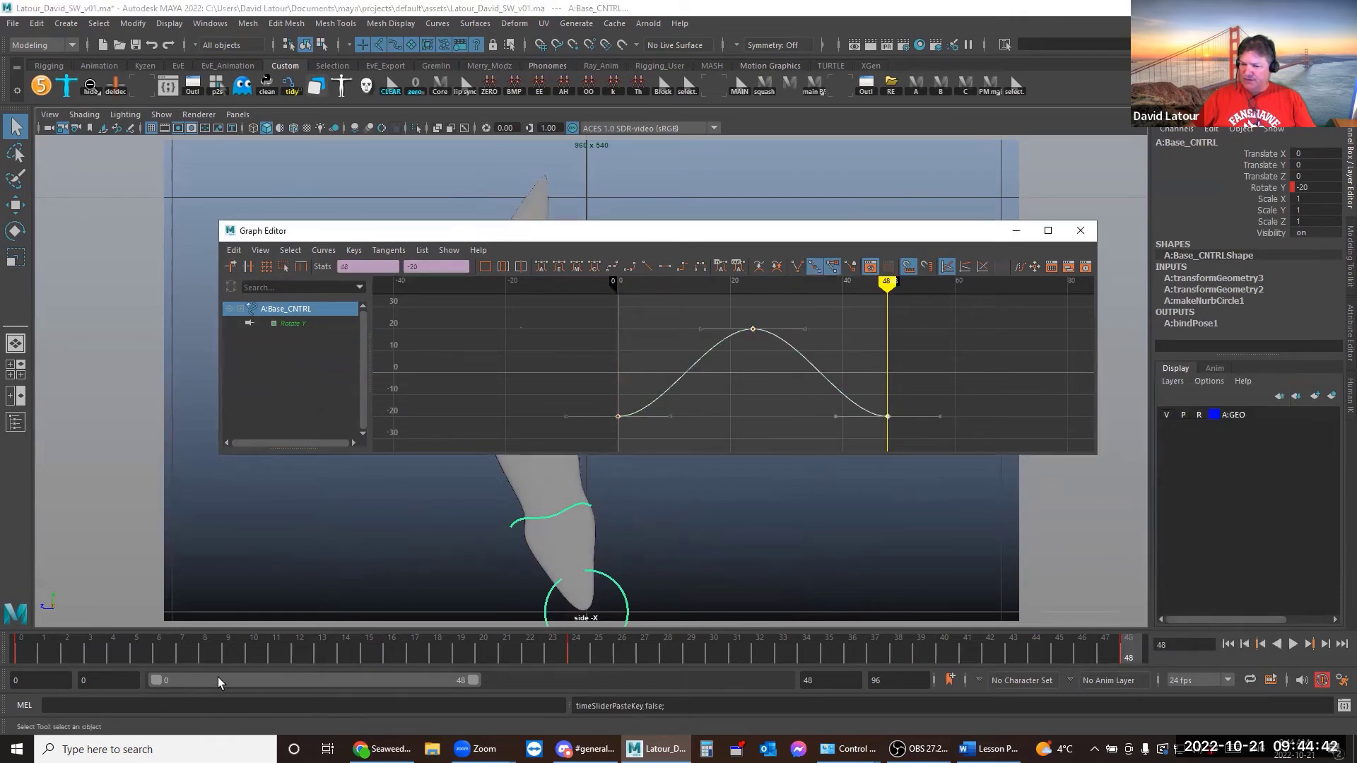
{"action": "double_click", "coordinate": [21, 640]}
{"action": "right_click", "coordinate": [21, 640]}
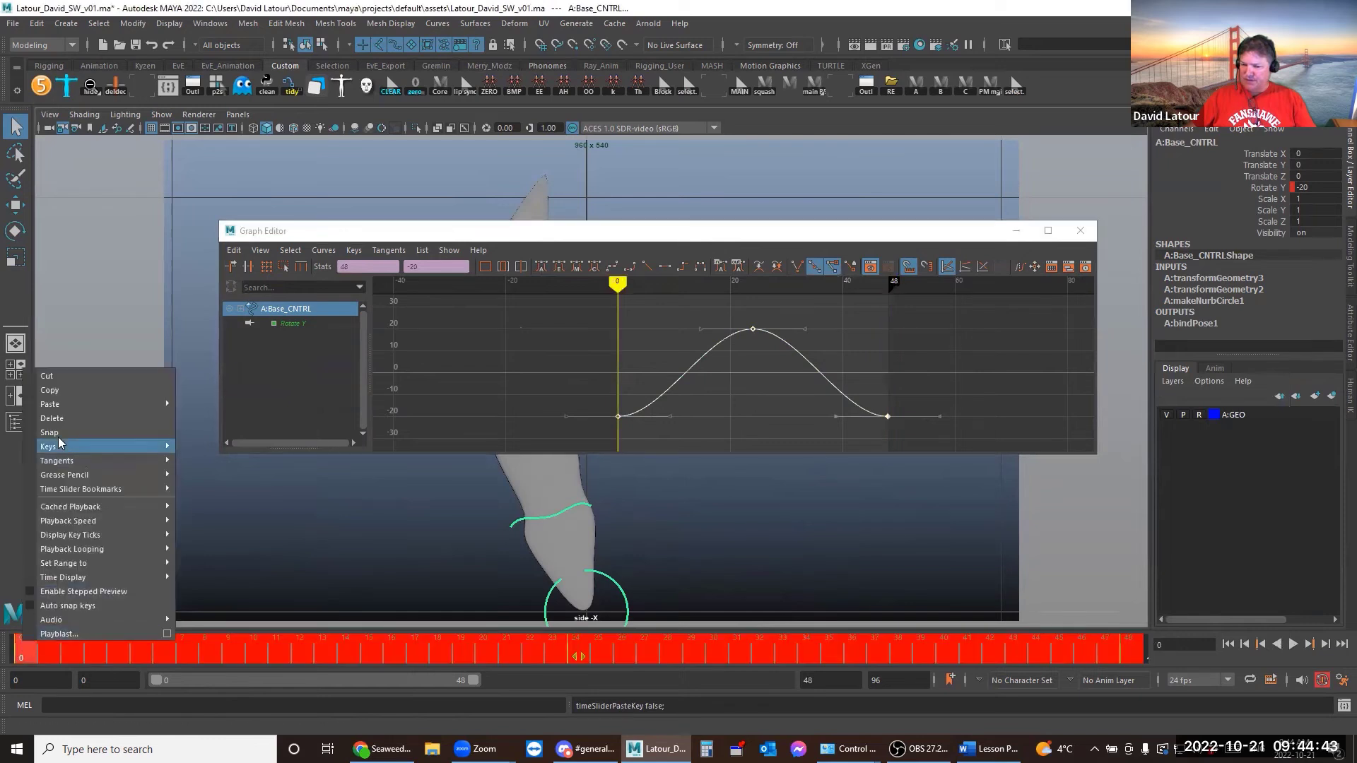
{"action": "left_click", "coordinate": [60, 391]}
{"action": "left_click", "coordinate": [1127, 648]}
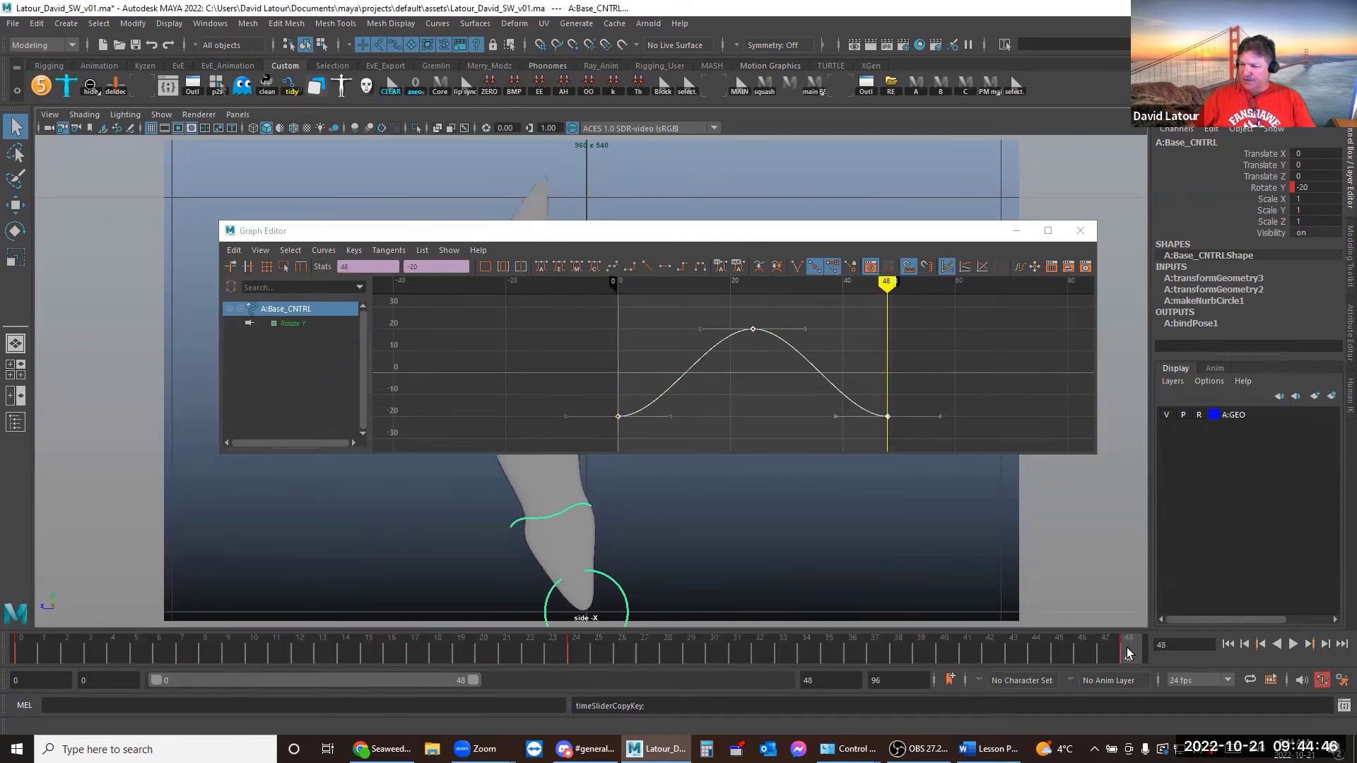
{"action": "right_click", "coordinate": [1126, 647]}
{"action": "mouse_move", "coordinate": [1159, 412]}
{"action": "left_click", "coordinate": [1069, 400]}
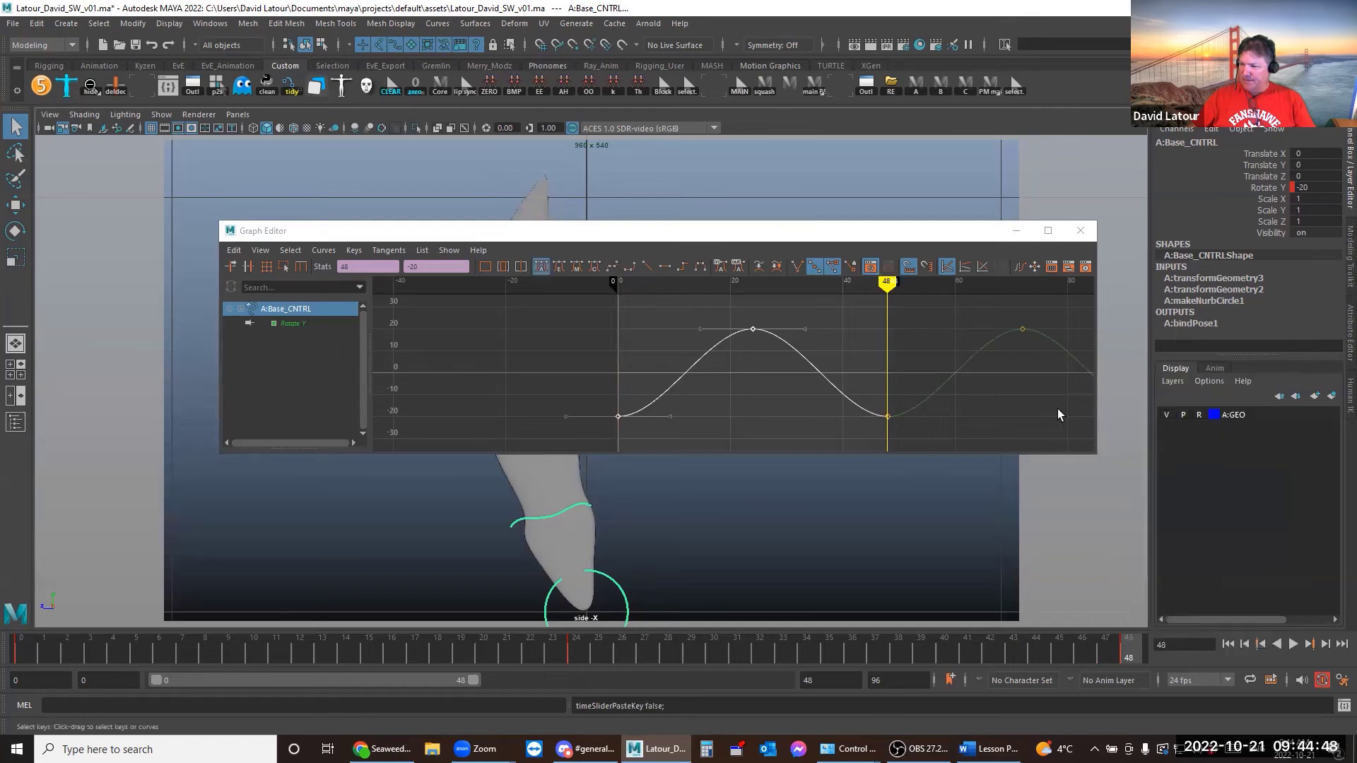
{"action": "left_click", "coordinate": [943, 389]}
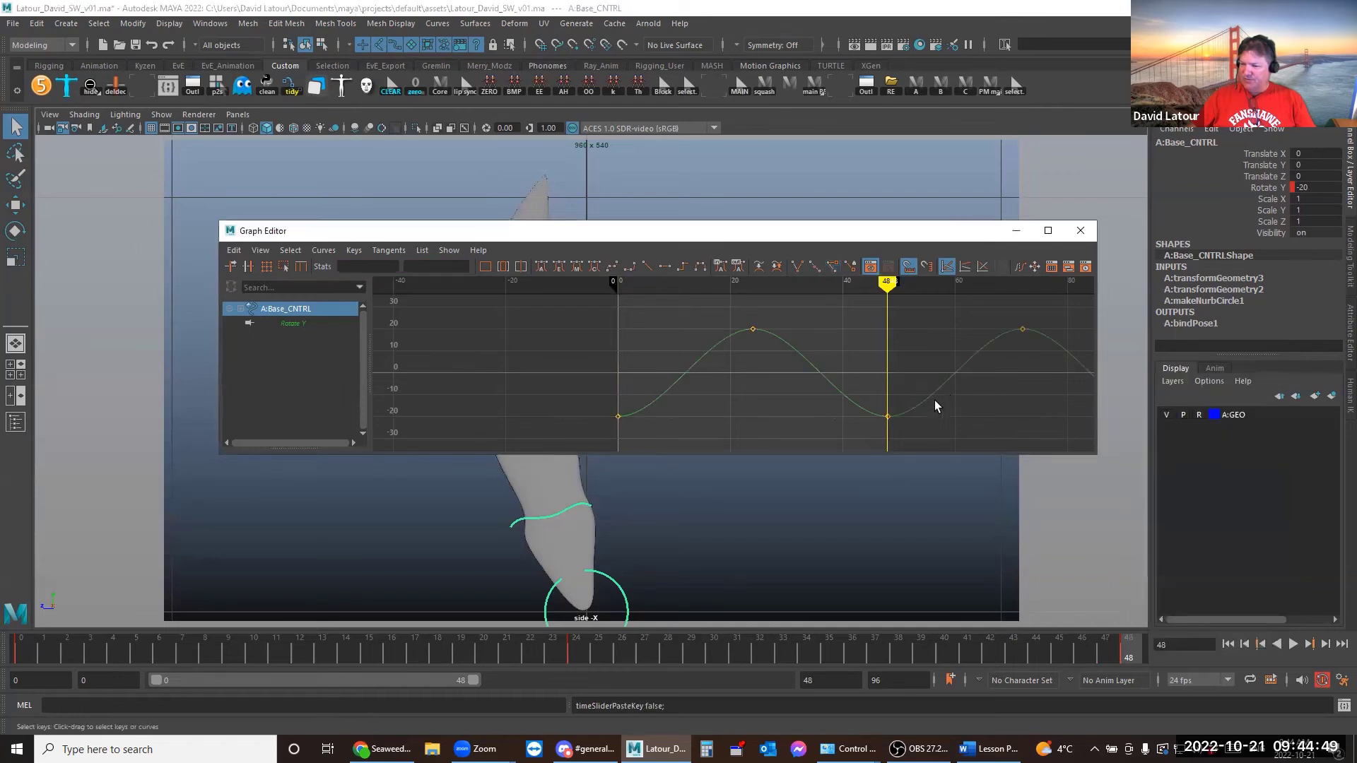
{"action": "left_click", "coordinate": [749, 523]}
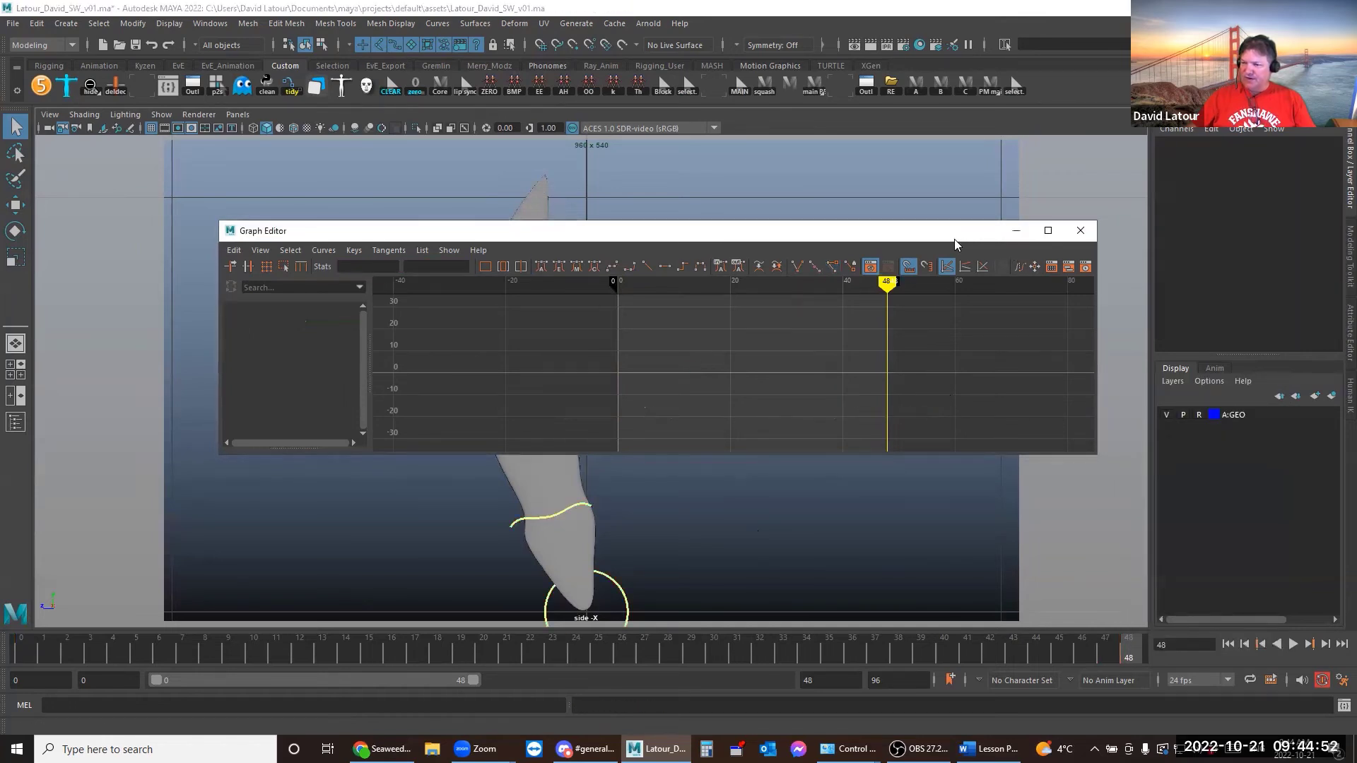
Select all four seaweed controls, preview their staggered sways to frame 10, and move the curve window aside
{"action": "key", "text": "super+Right"}
{"action": "left_click", "coordinate": [613, 574]}
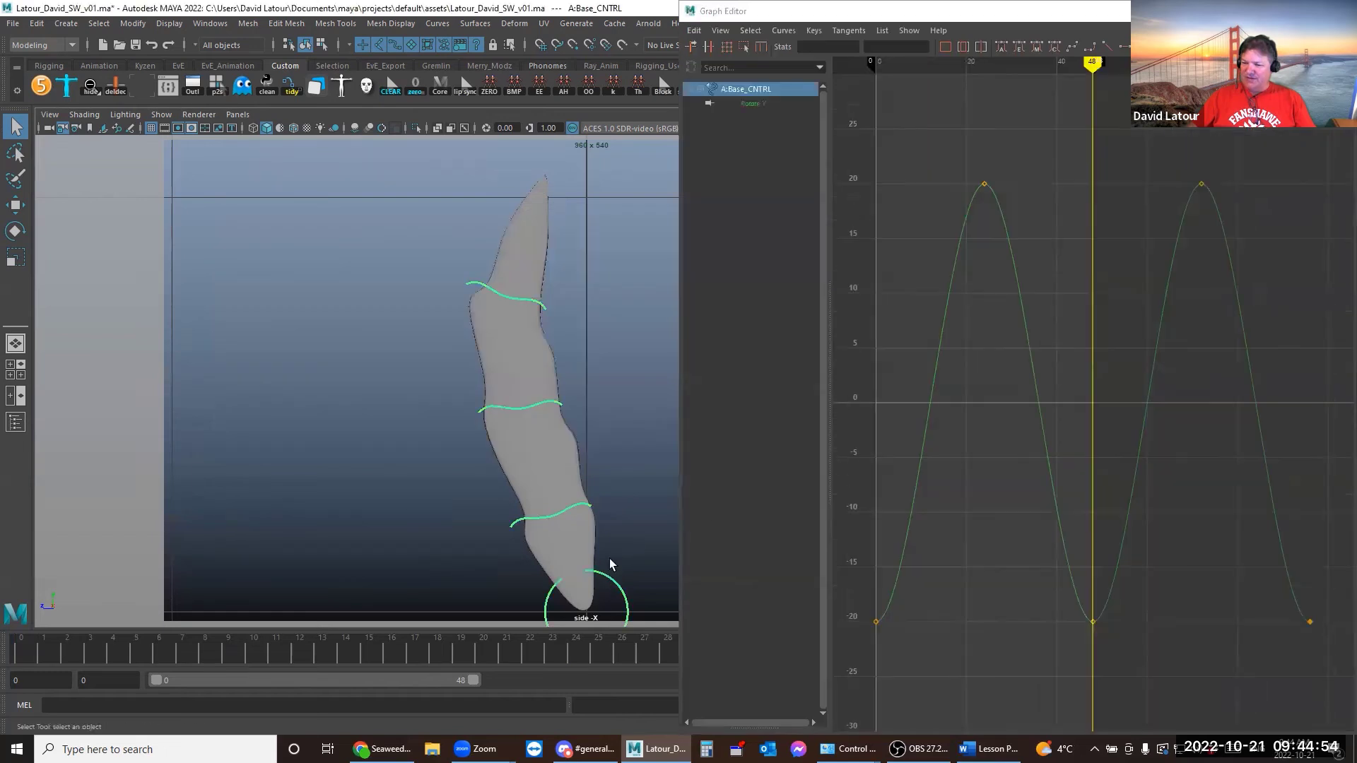
{"action": "left_click_drag", "start_coordinate": [485, 271], "coordinate": [629, 596]}
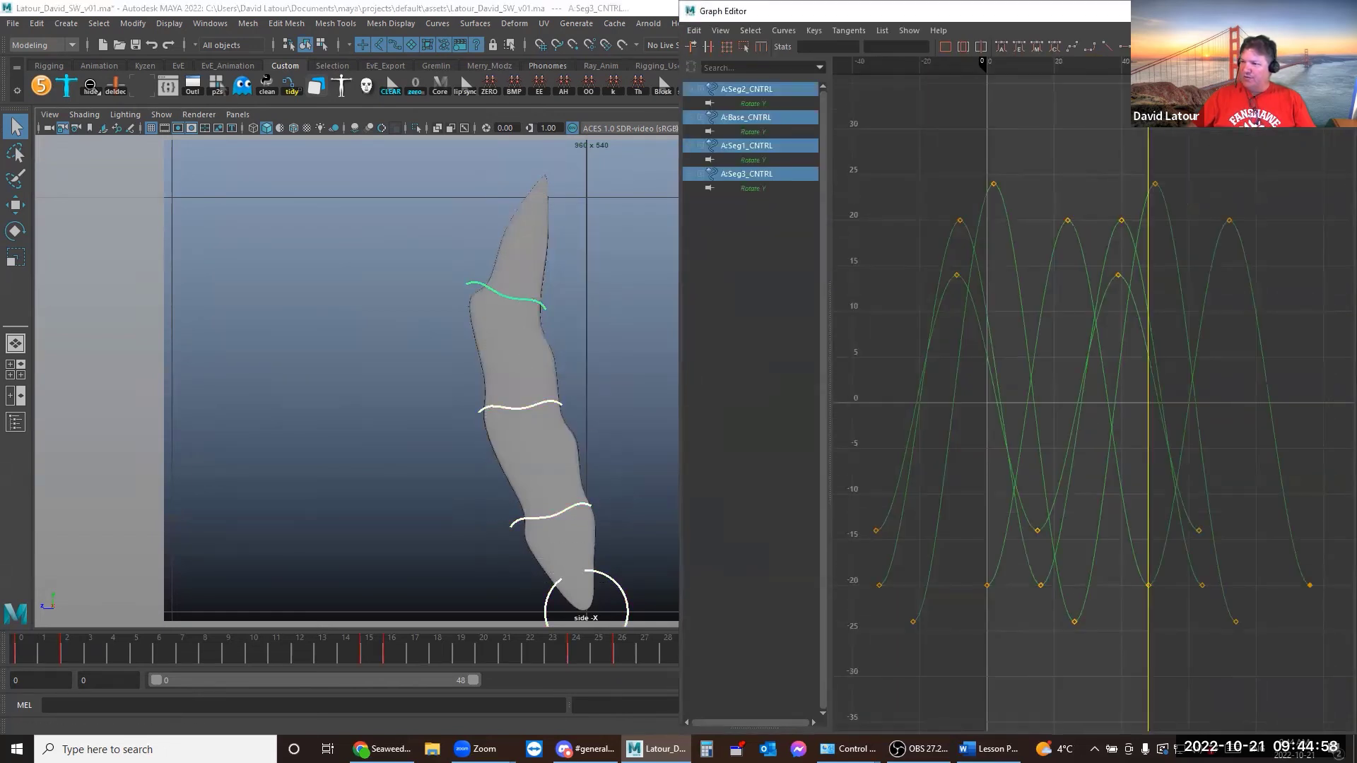
{"action": "key", "text": "super+Left"}
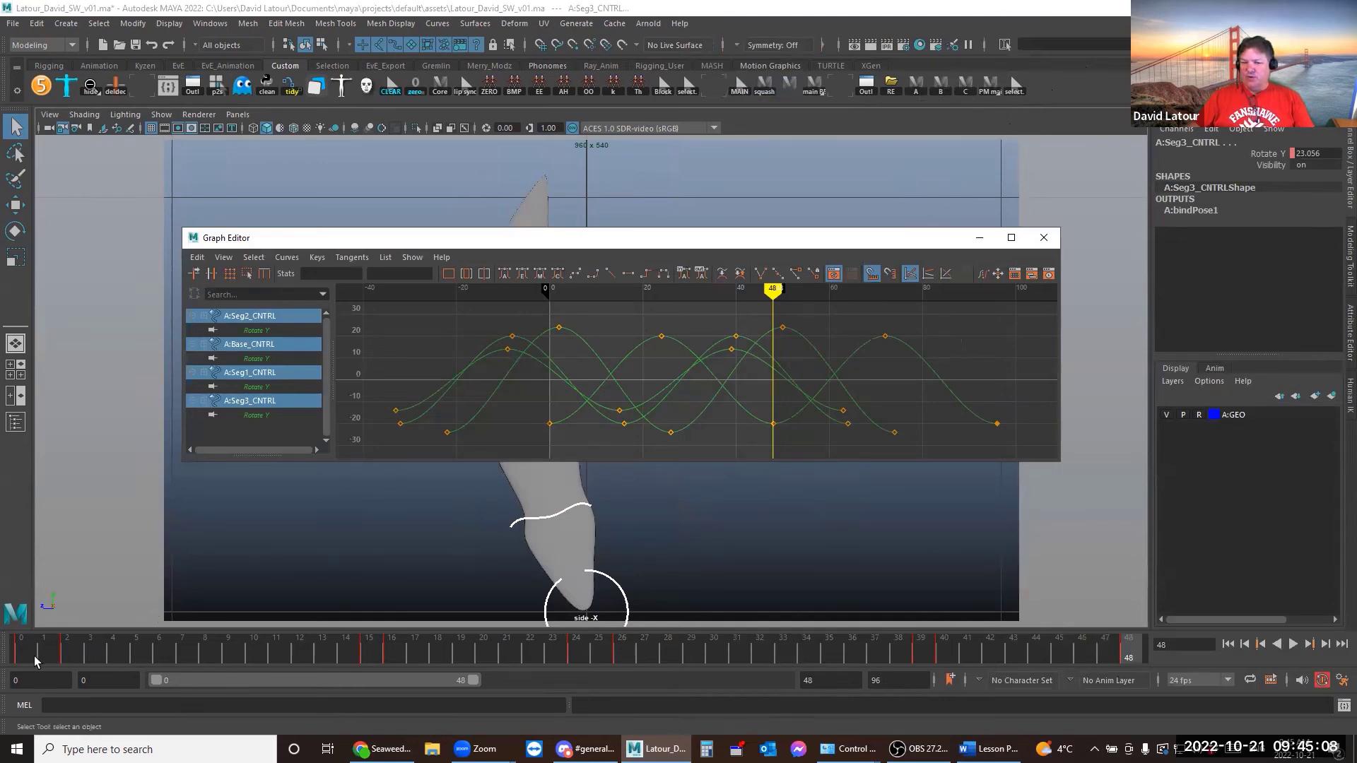
{"action": "left_click_drag", "start_coordinate": [34, 655], "coordinate": [182, 654]}
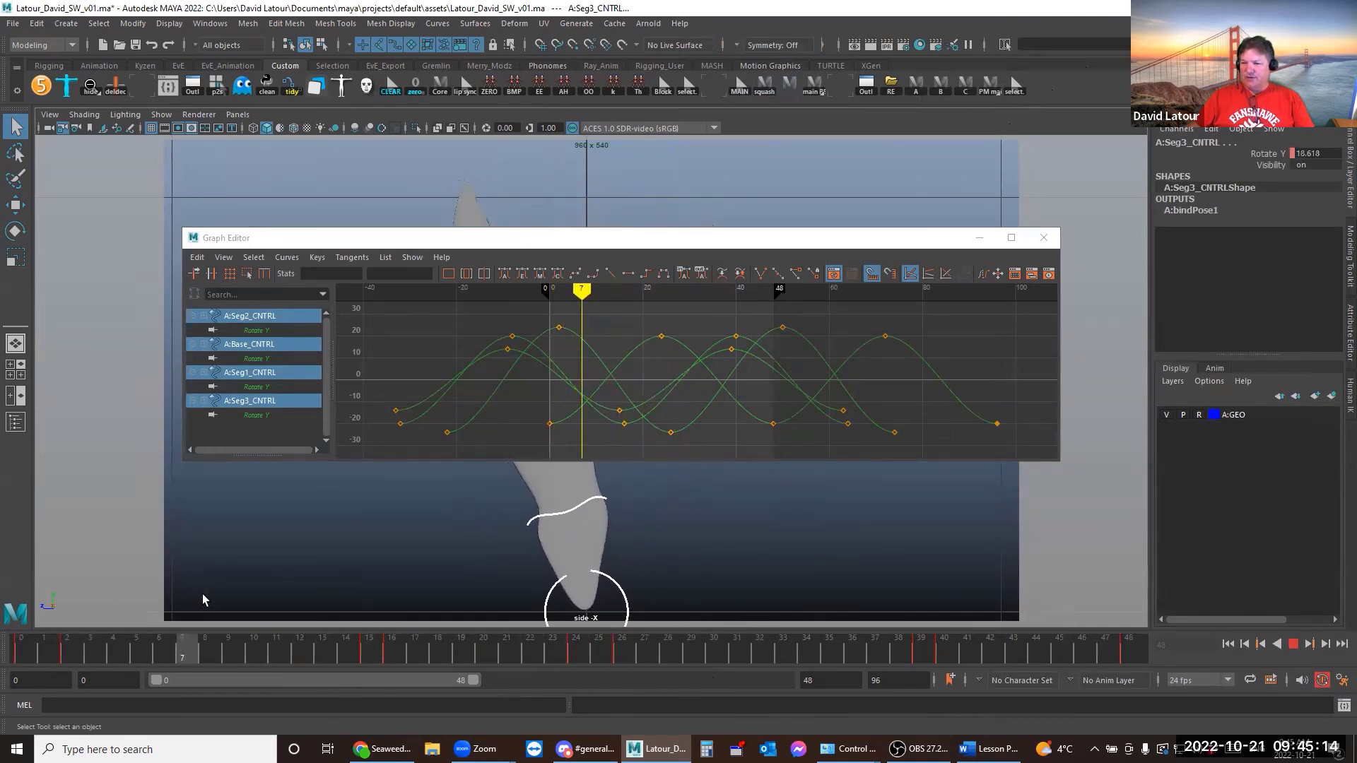
{"action": "key", "text": "Escape"}
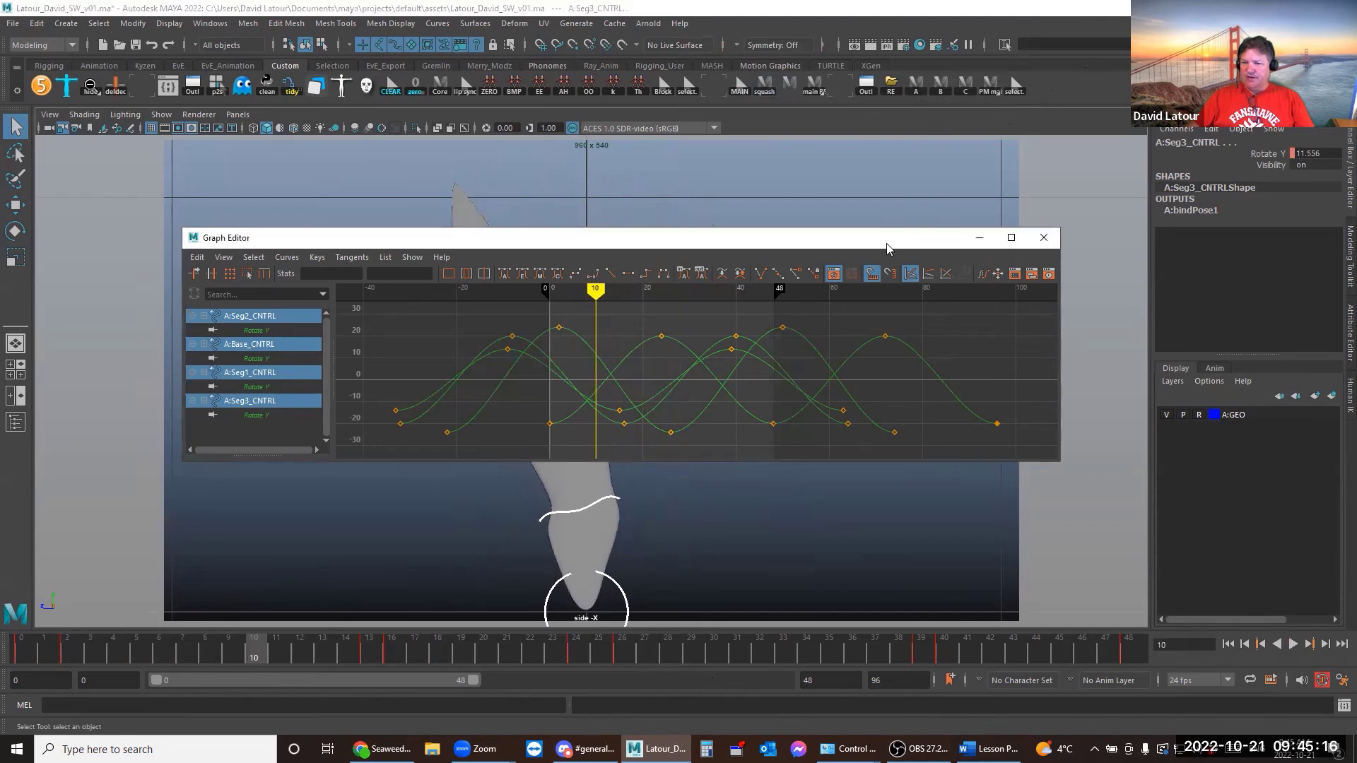
{"action": "left_click_drag", "start_coordinate": [892, 247], "coordinate": [105, 290]}
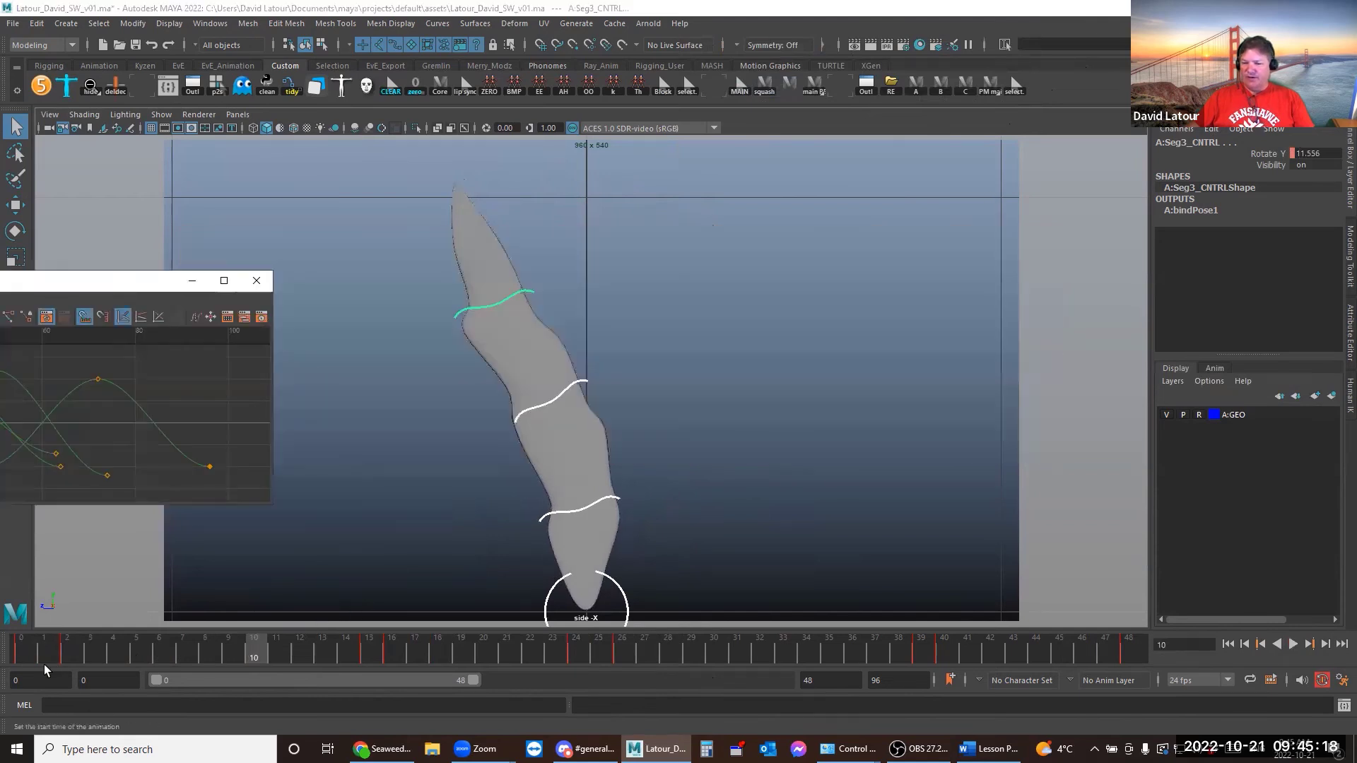
Shift Seg1_CNTRL's Rotate Y curve about two frames later in the Graph Editor
{"action": "left_click_drag", "start_coordinate": [45, 657], "coordinate": [858, 658]}
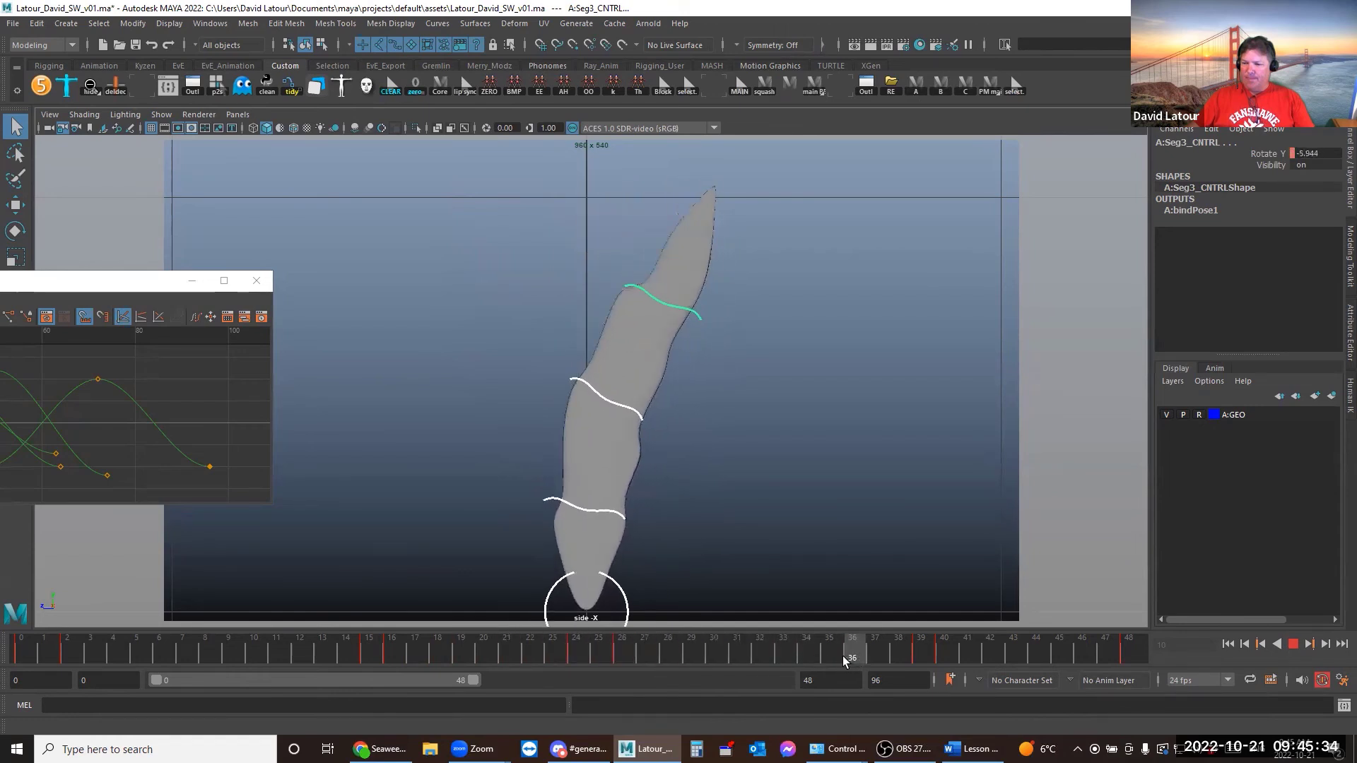
{"action": "left_click", "coordinate": [616, 512]}
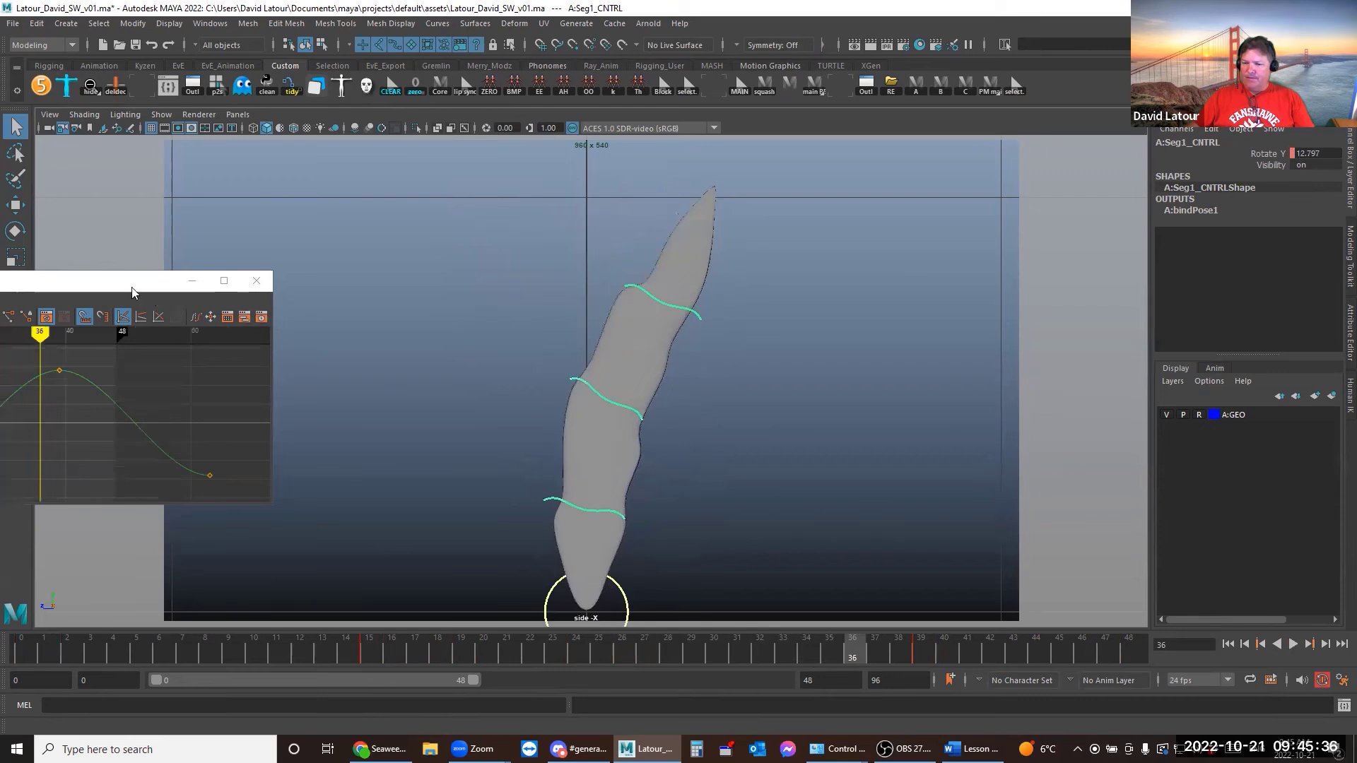
{"action": "left_click_drag", "start_coordinate": [109, 282], "coordinate": [459, 279]}
{"action": "left_click", "coordinate": [368, 383]}
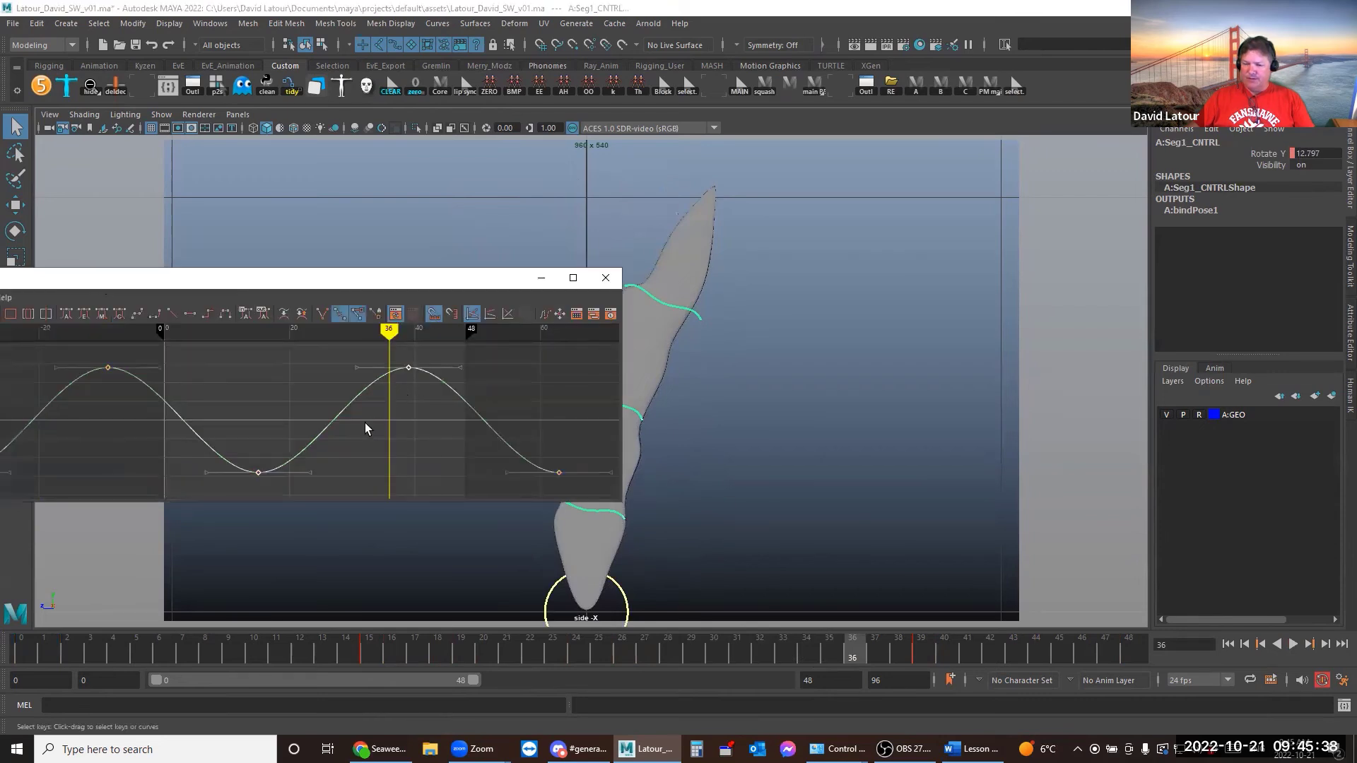
{"action": "left_click_drag", "start_coordinate": [325, 286], "coordinate": [801, 205]}
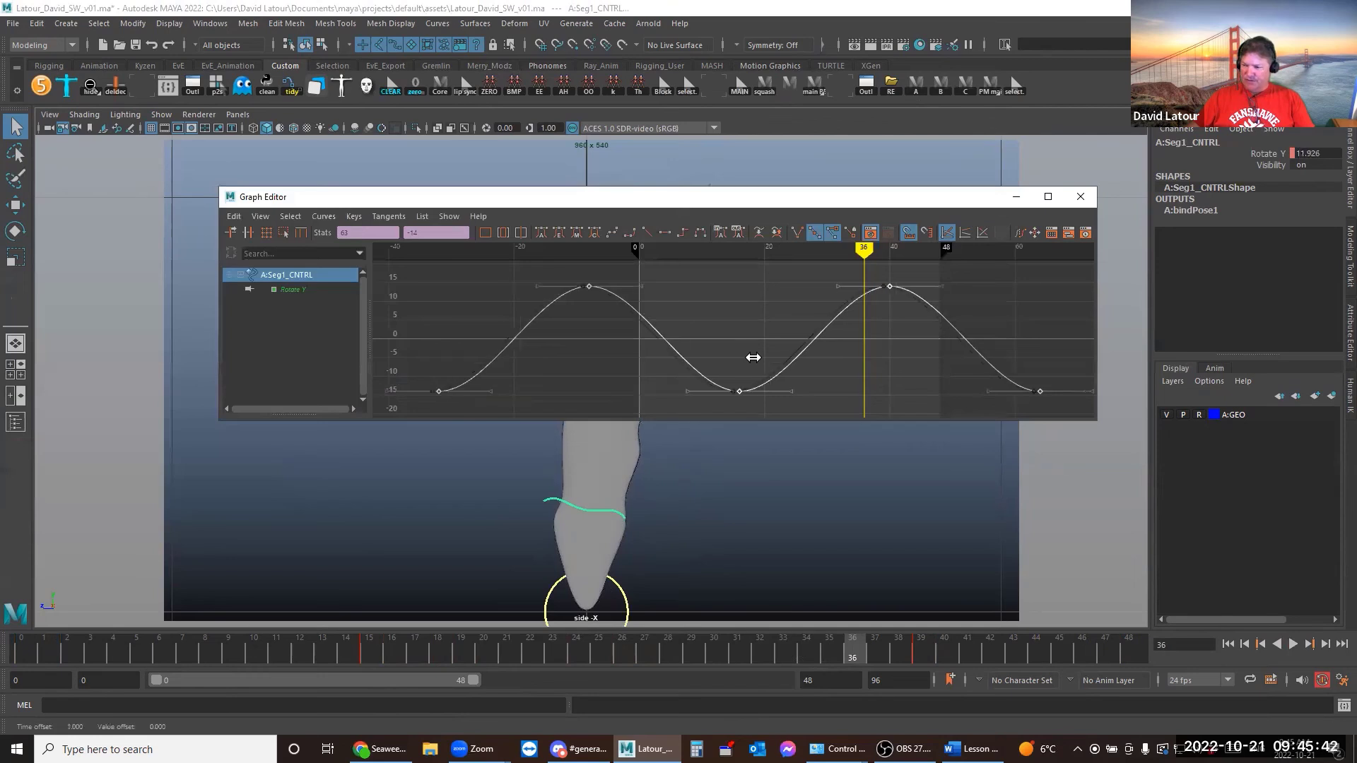
{"action": "middle_click_drag", "start_coordinate": [751, 361], "coordinate": [803, 337], "text": "shift"}
Play back the new offset, return to frame 4, and select the base control
{"action": "left_click", "coordinate": [1013, 200]}
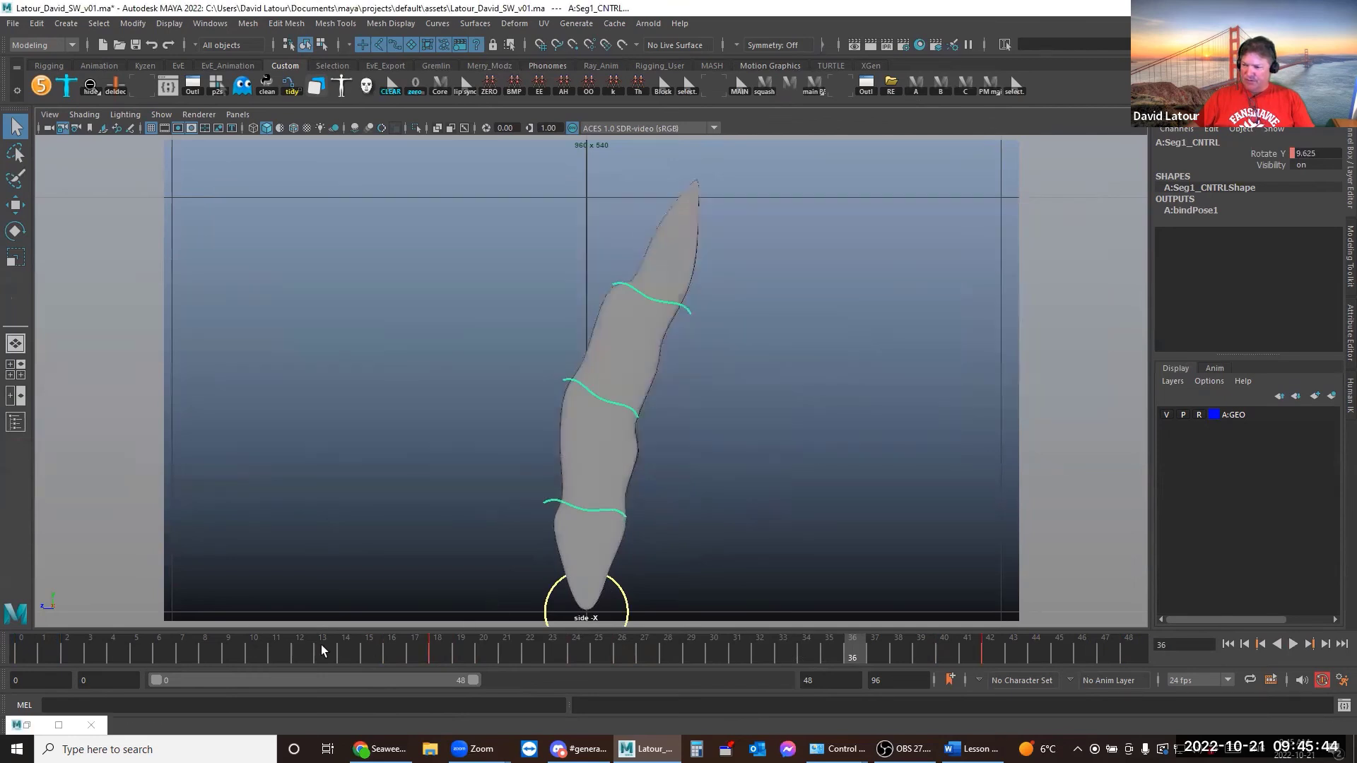
{"action": "left_click_drag", "start_coordinate": [31, 650], "coordinate": [1224, 713]}
{"action": "left_click", "coordinate": [1293, 644]}
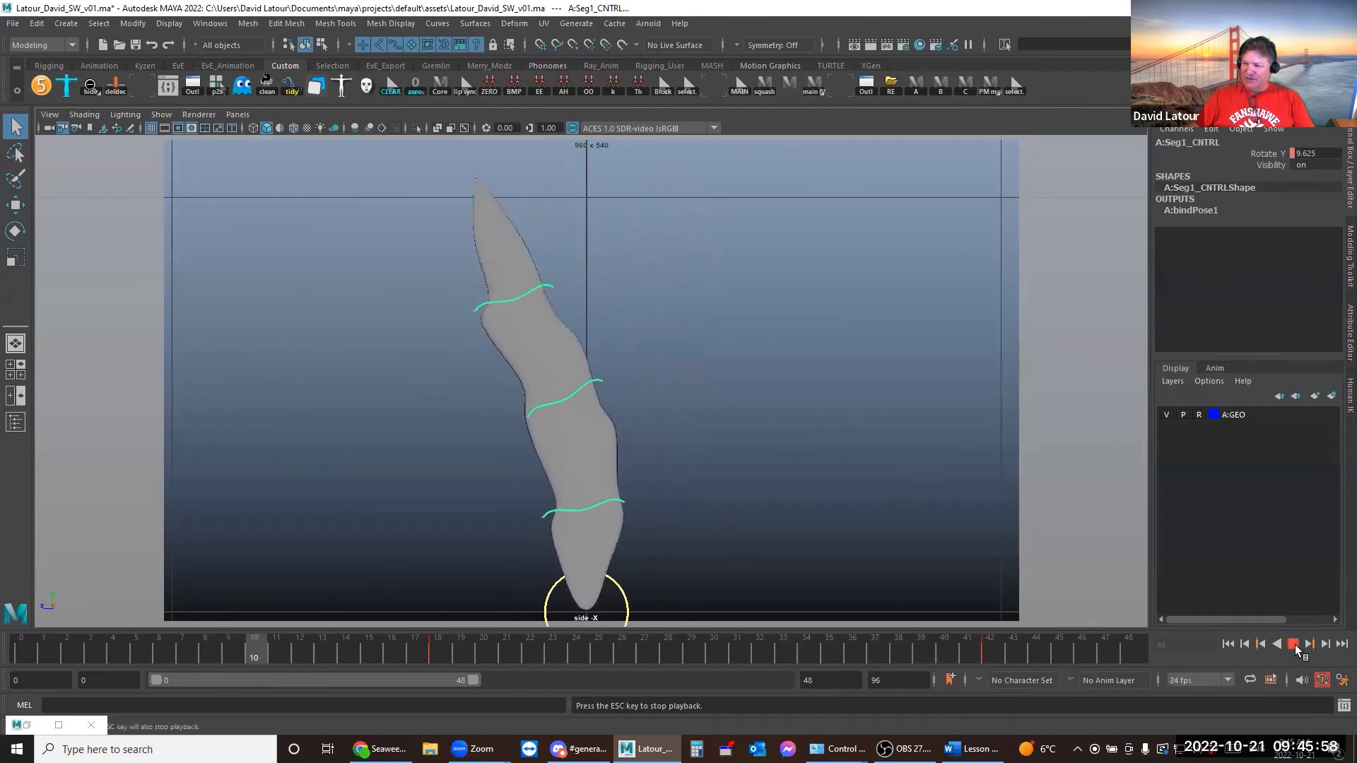
{"action": "left_click", "coordinate": [1292, 644]}
{"action": "left_click_drag", "start_coordinate": [82, 652], "coordinate": [657, 645]}
{"action": "left_click", "coordinate": [556, 585]}
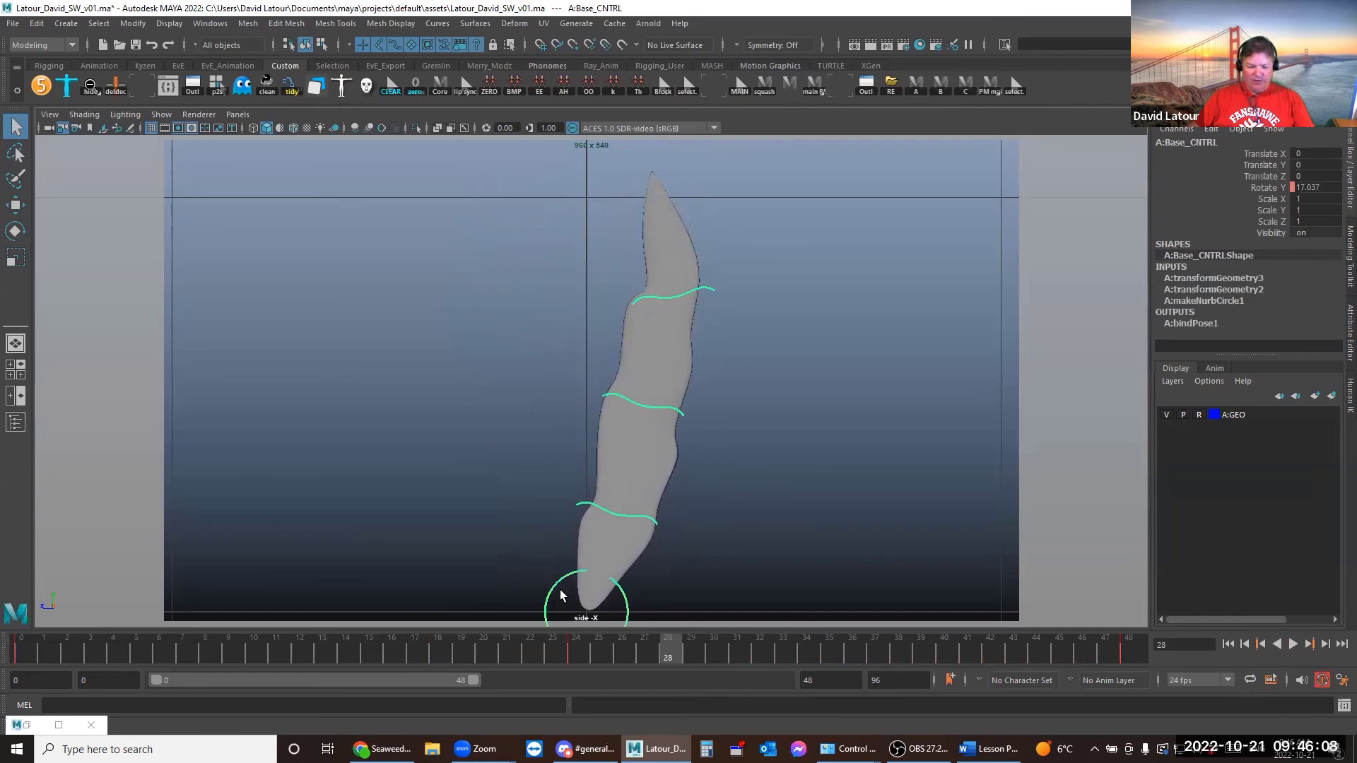
Select every Rotate Y key on the four controls in the Graph Editor and take a buffer snapshot
{"action": "left_click_drag", "start_coordinate": [585, 288], "coordinate": [674, 509]}
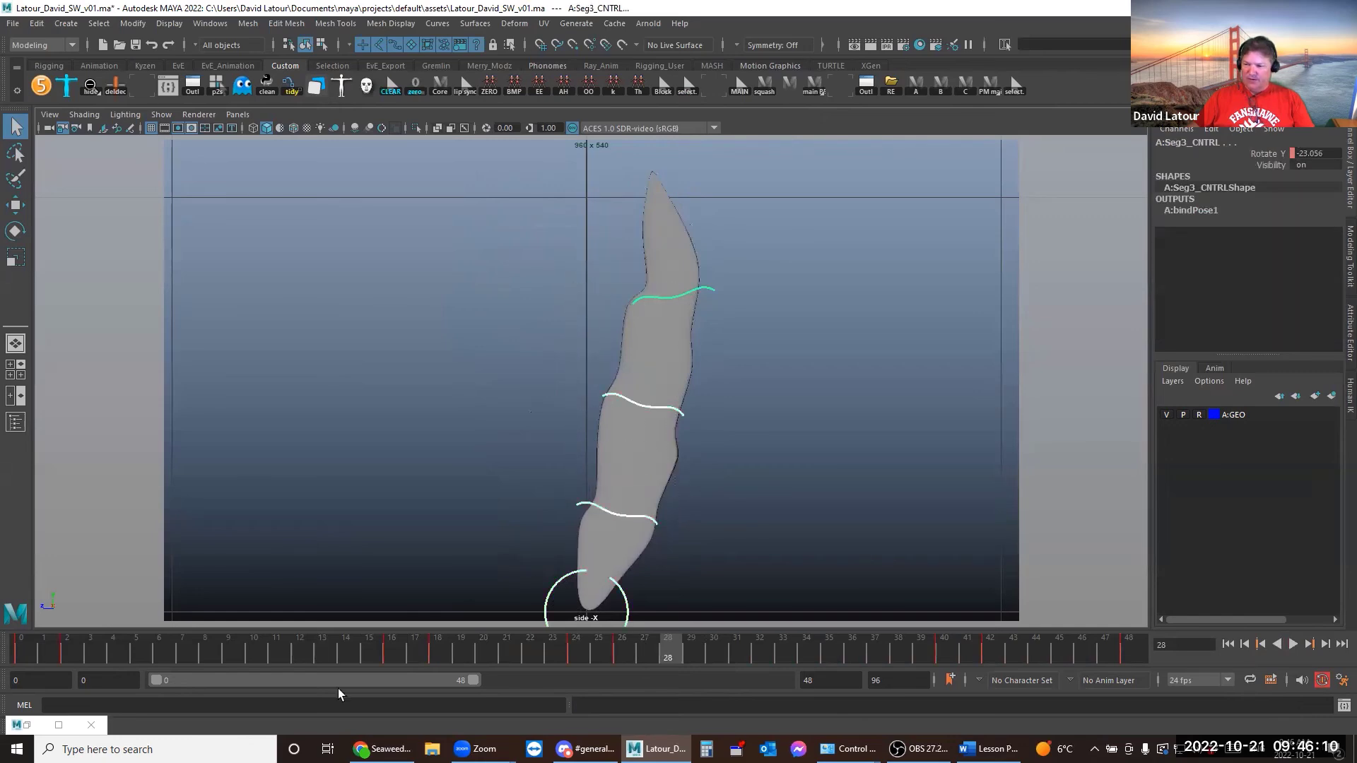
{"action": "left_click", "coordinate": [60, 725]}
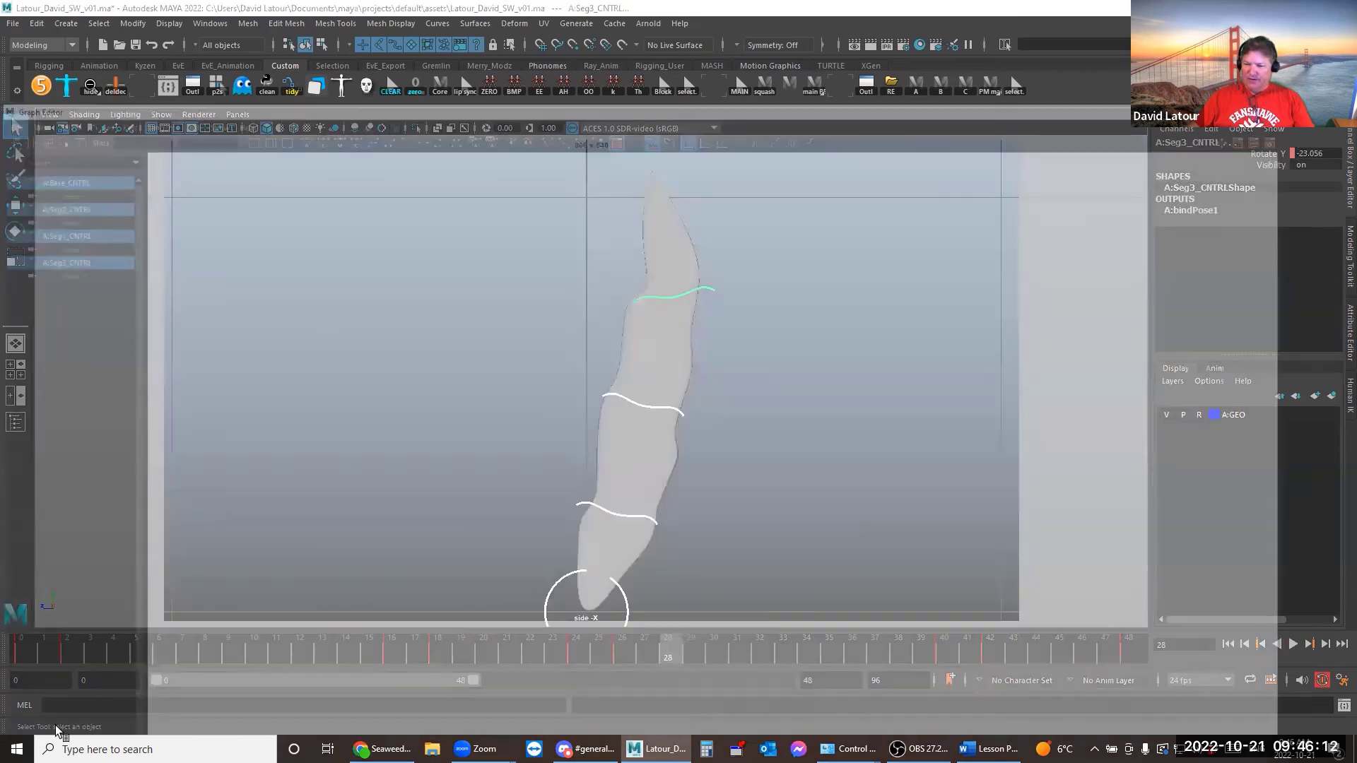
{"action": "left_click_drag", "start_coordinate": [601, 401], "coordinate": [563, 620]}
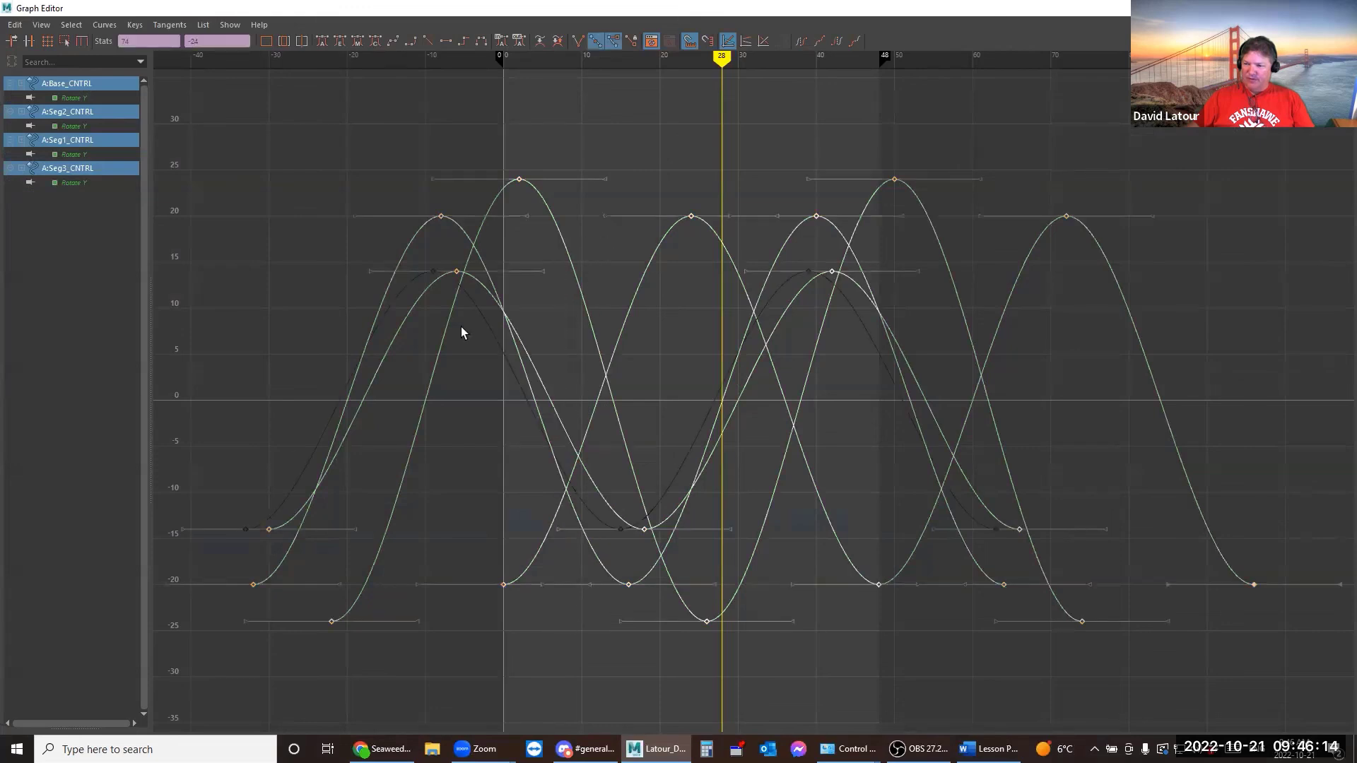
{"action": "left_click", "coordinate": [539, 44]}
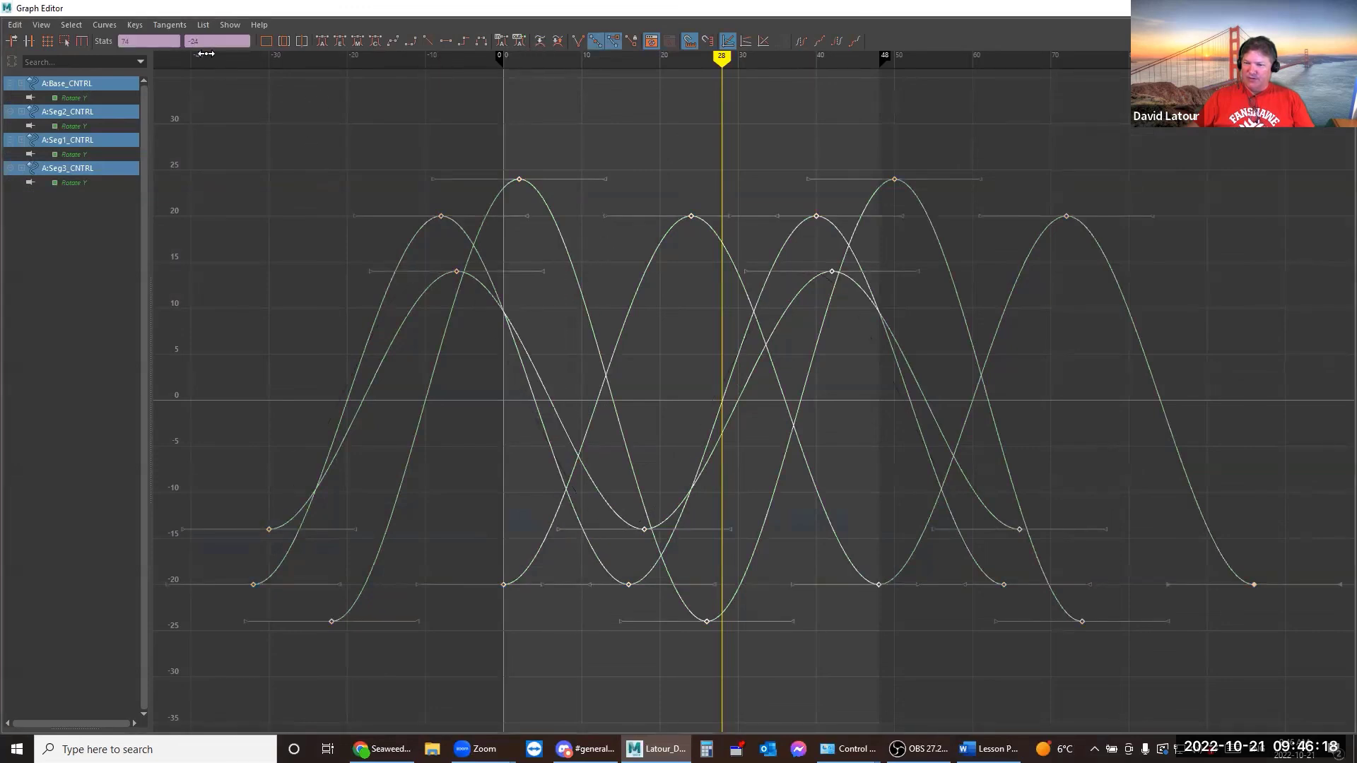
Scale the selected key values by 0.8 using *=.8, so -24 becomes -19.2, then return to frame 0
{"action": "left_click_drag", "start_coordinate": [215, 45], "coordinate": [166, 42]}
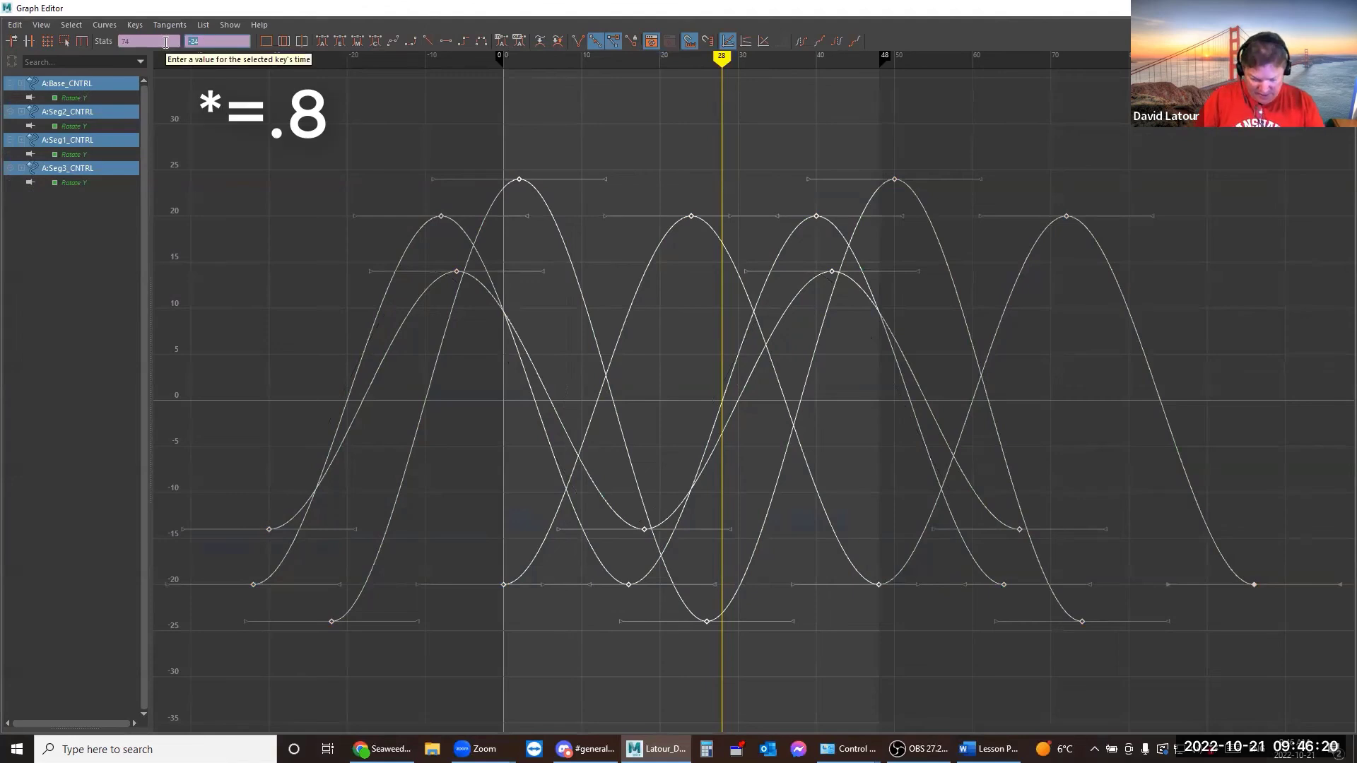
{"action": "type", "text": "*="}
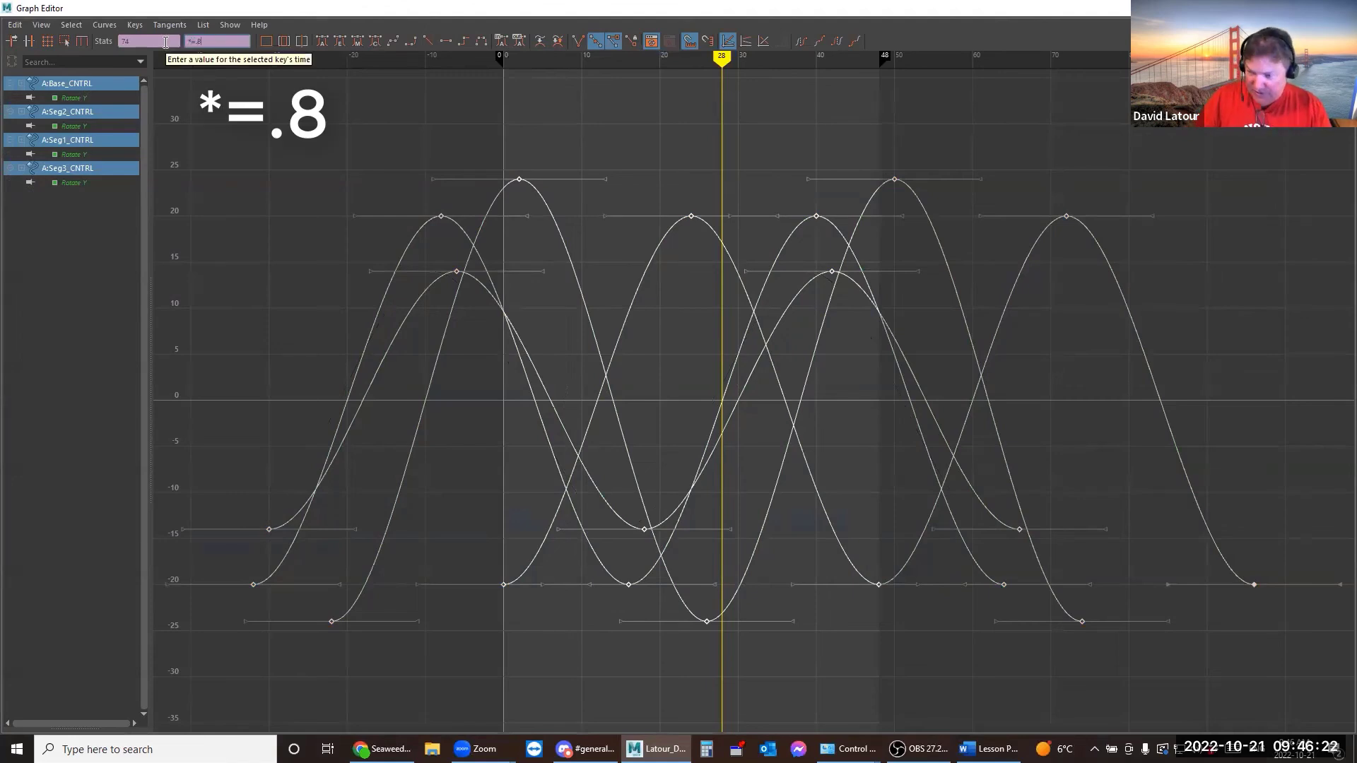
{"action": "type", "text": ".8"}
{"action": "key", "text": "Return"}
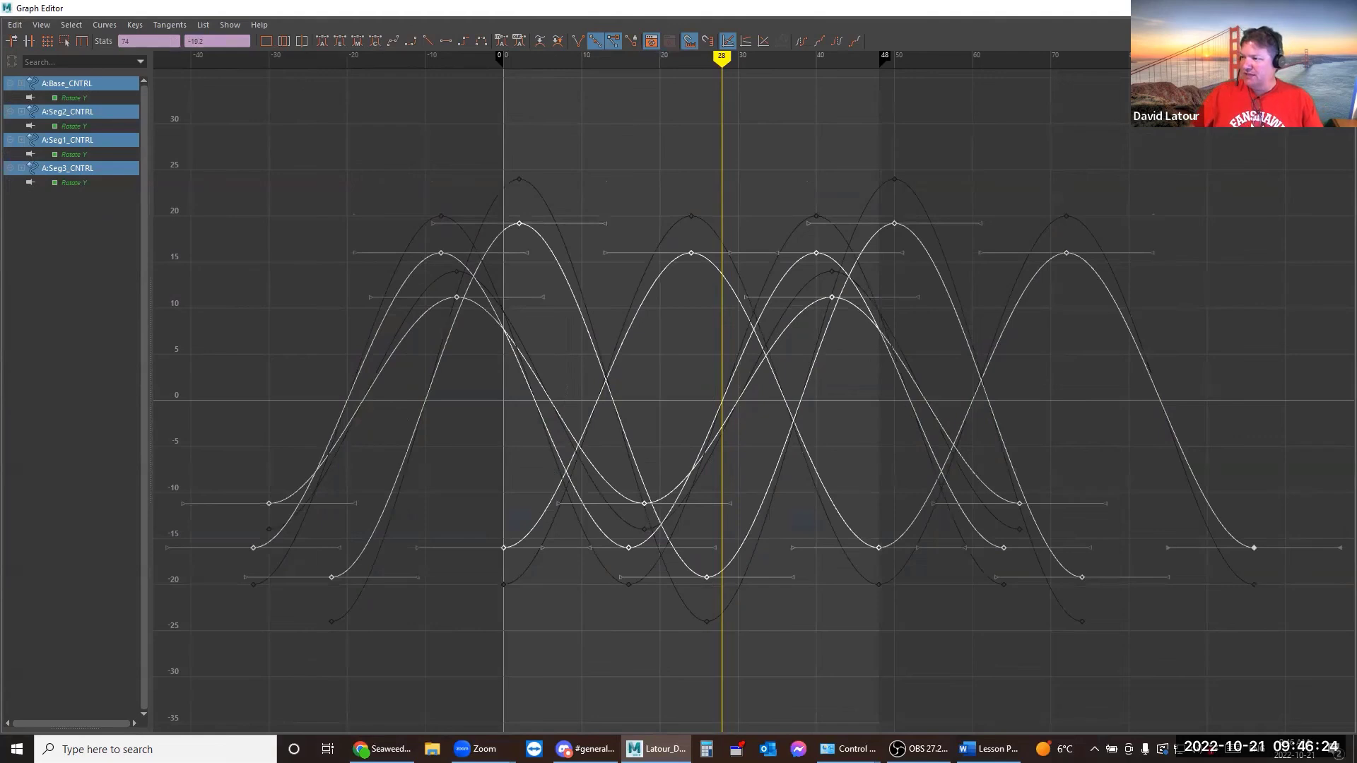
{"action": "left_click", "coordinate": [1276, 7]}
{"action": "left_click", "coordinate": [24, 650]}
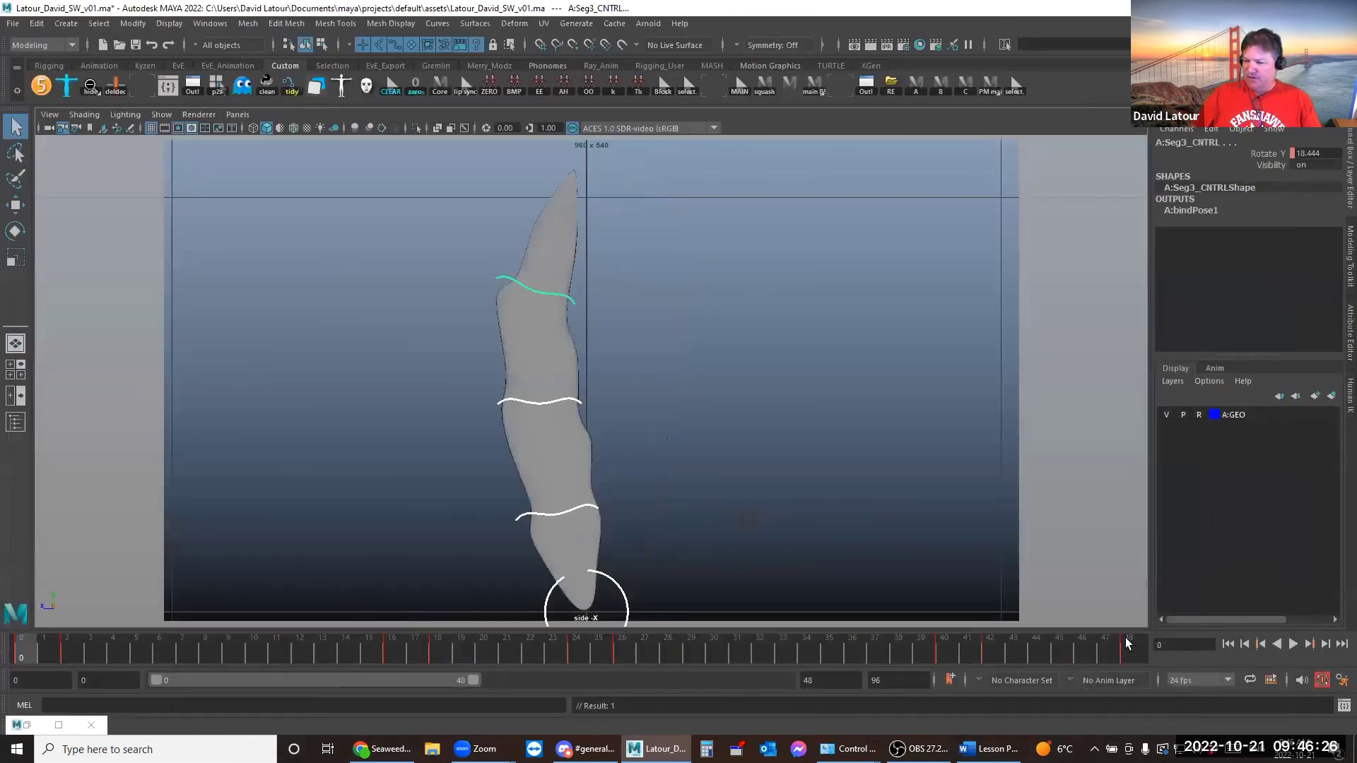
{"action": "left_click", "coordinate": [1291, 645]}
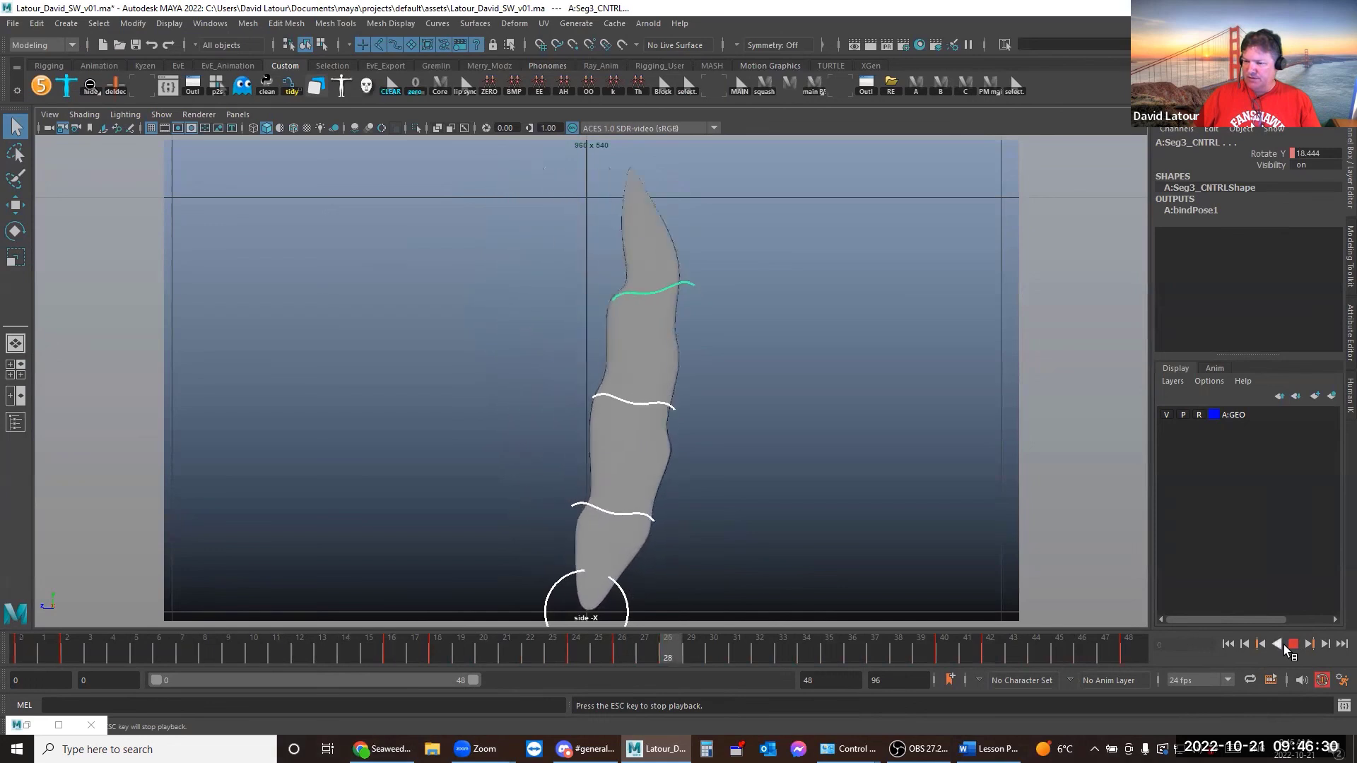
{"action": "left_click", "coordinate": [1290, 643]}
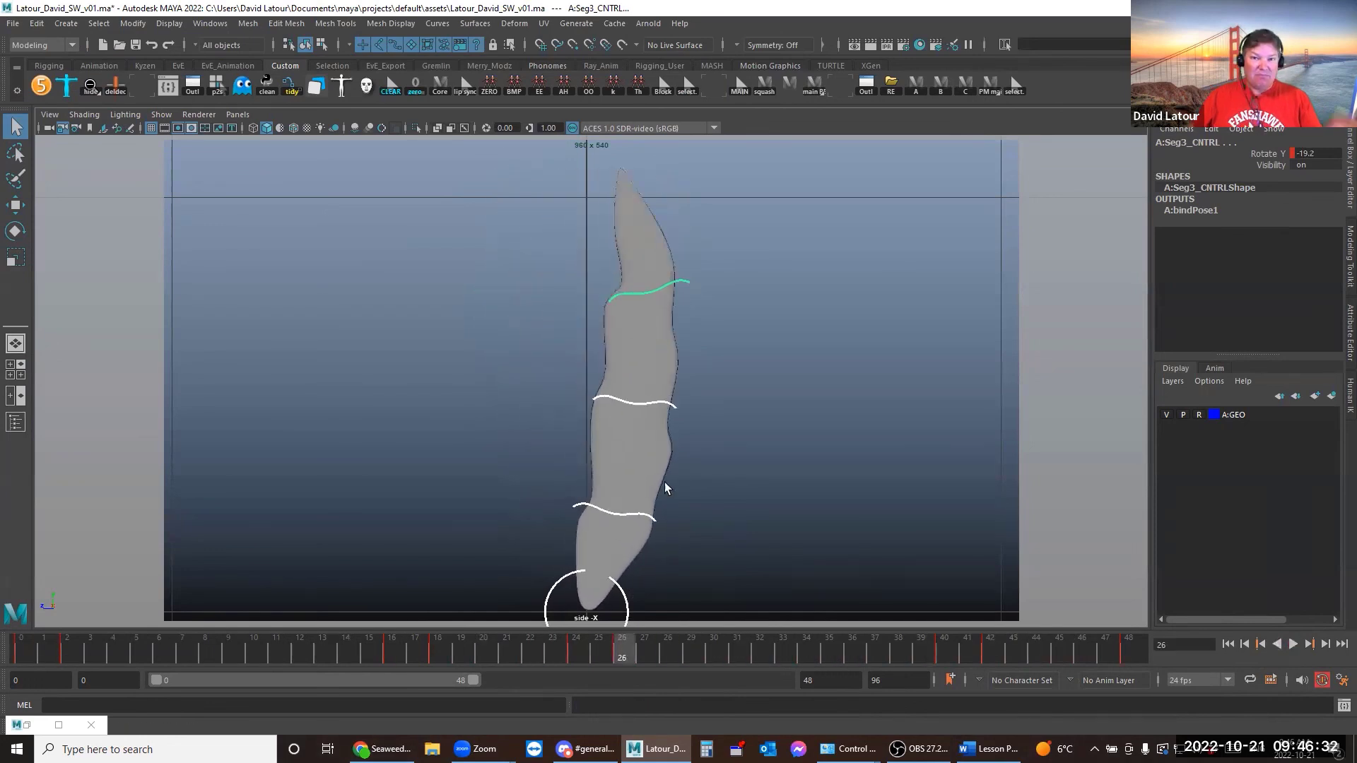
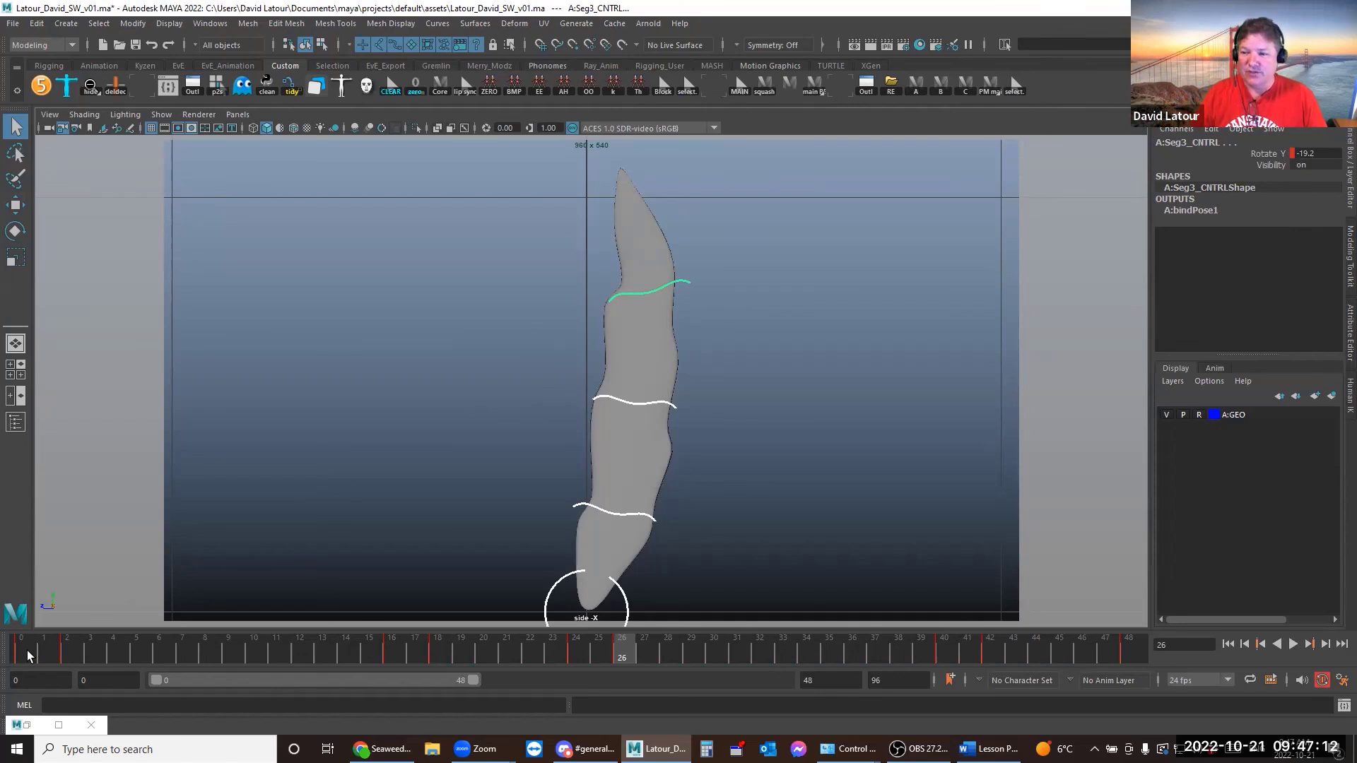
Scrub the seaweed sway from frame 0 through frame 4 to the final frame 48
{"action": "left_click", "coordinate": [26, 652]}
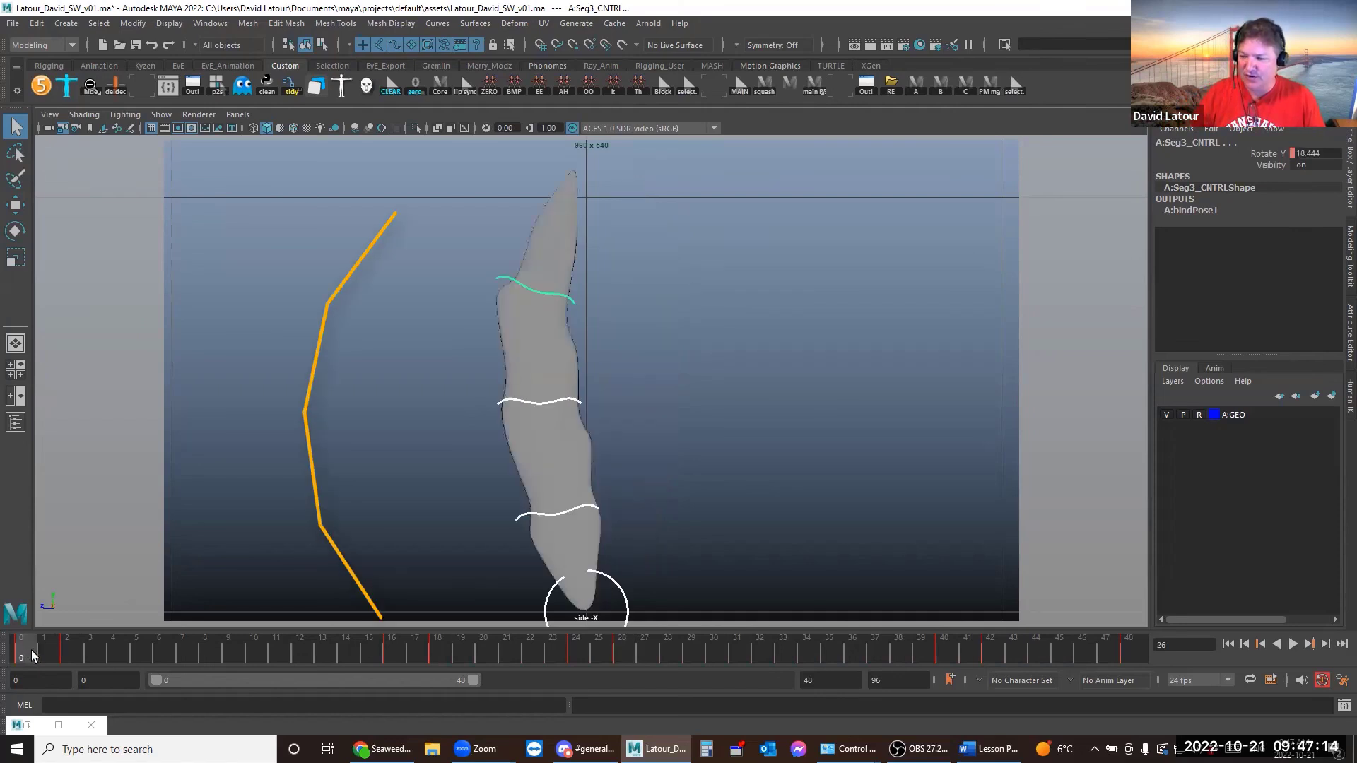
{"action": "left_click_drag", "start_coordinate": [90, 641], "coordinate": [116, 651]}
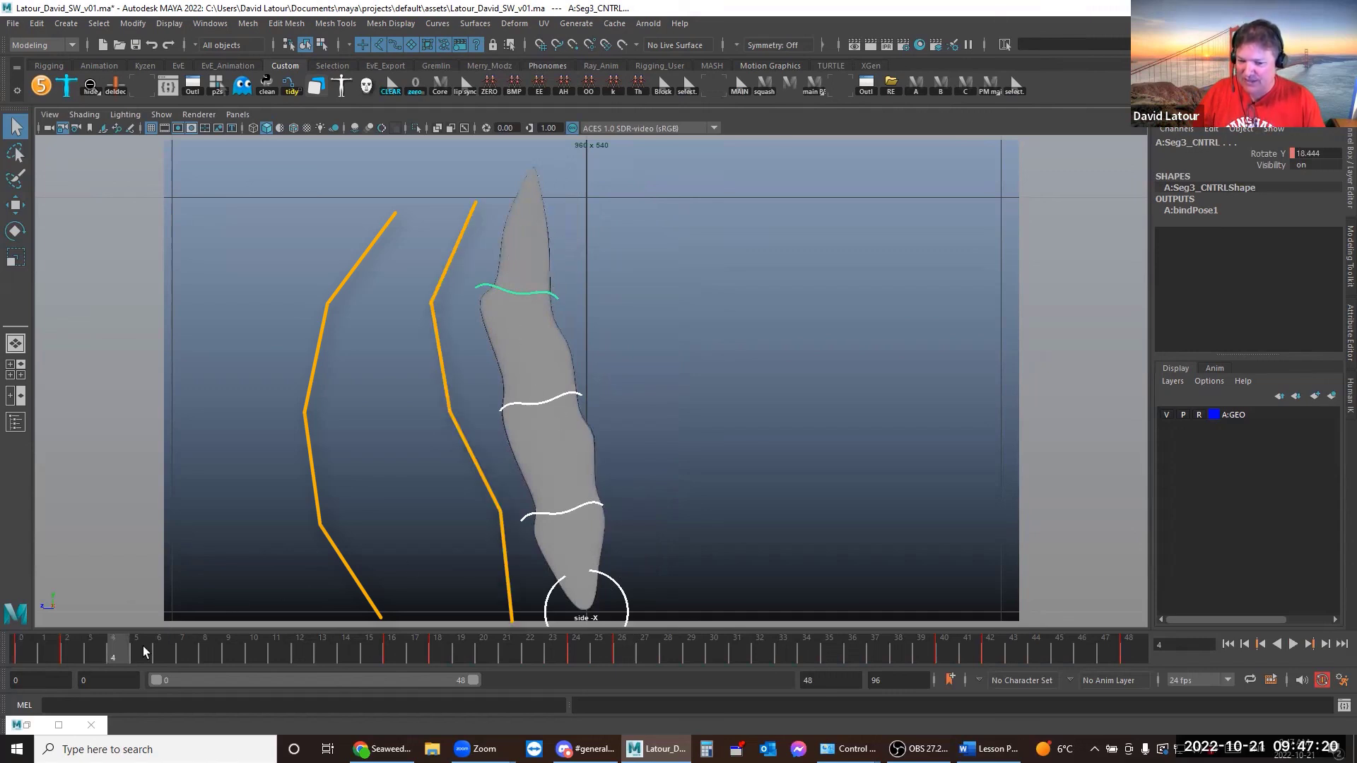
{"action": "left_click_drag", "start_coordinate": [145, 650], "coordinate": [667, 654]}
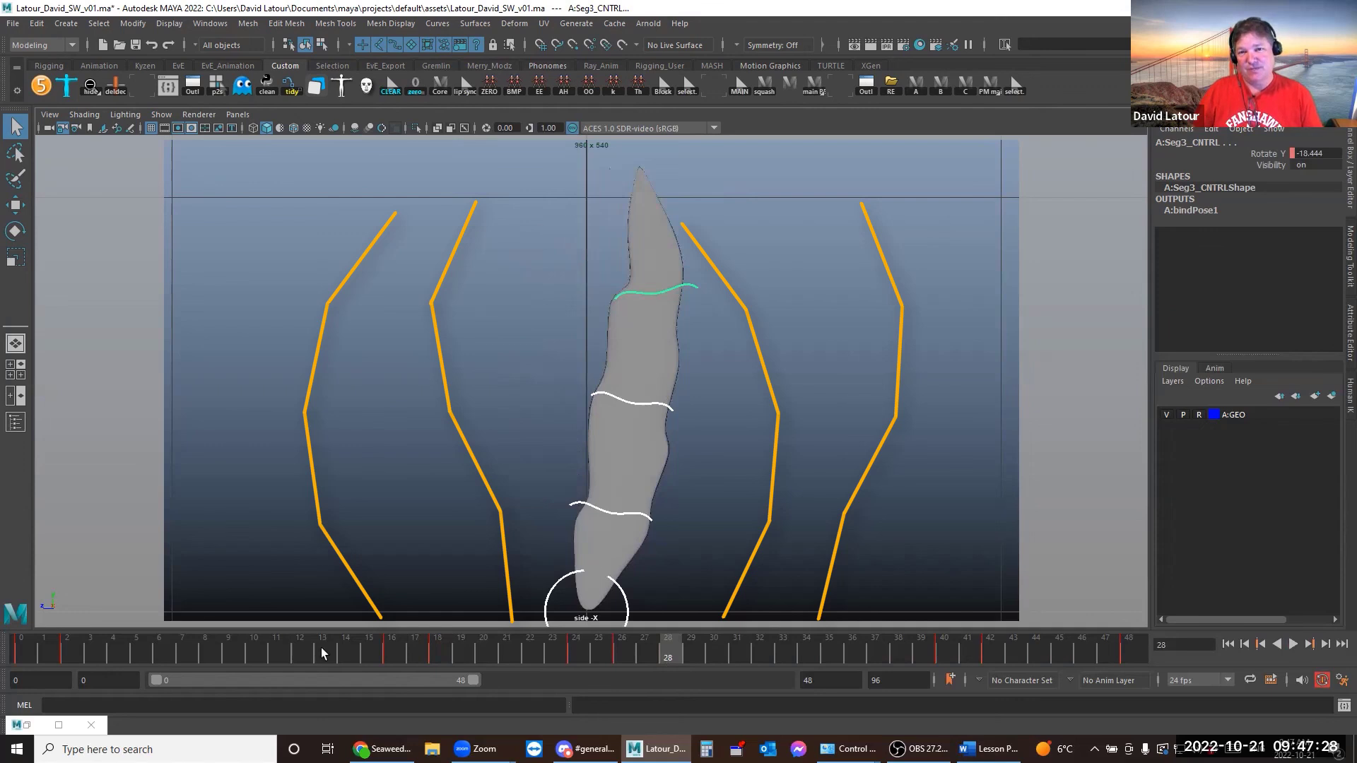
{"action": "left_click_drag", "start_coordinate": [673, 643], "coordinate": [1211, 654]}
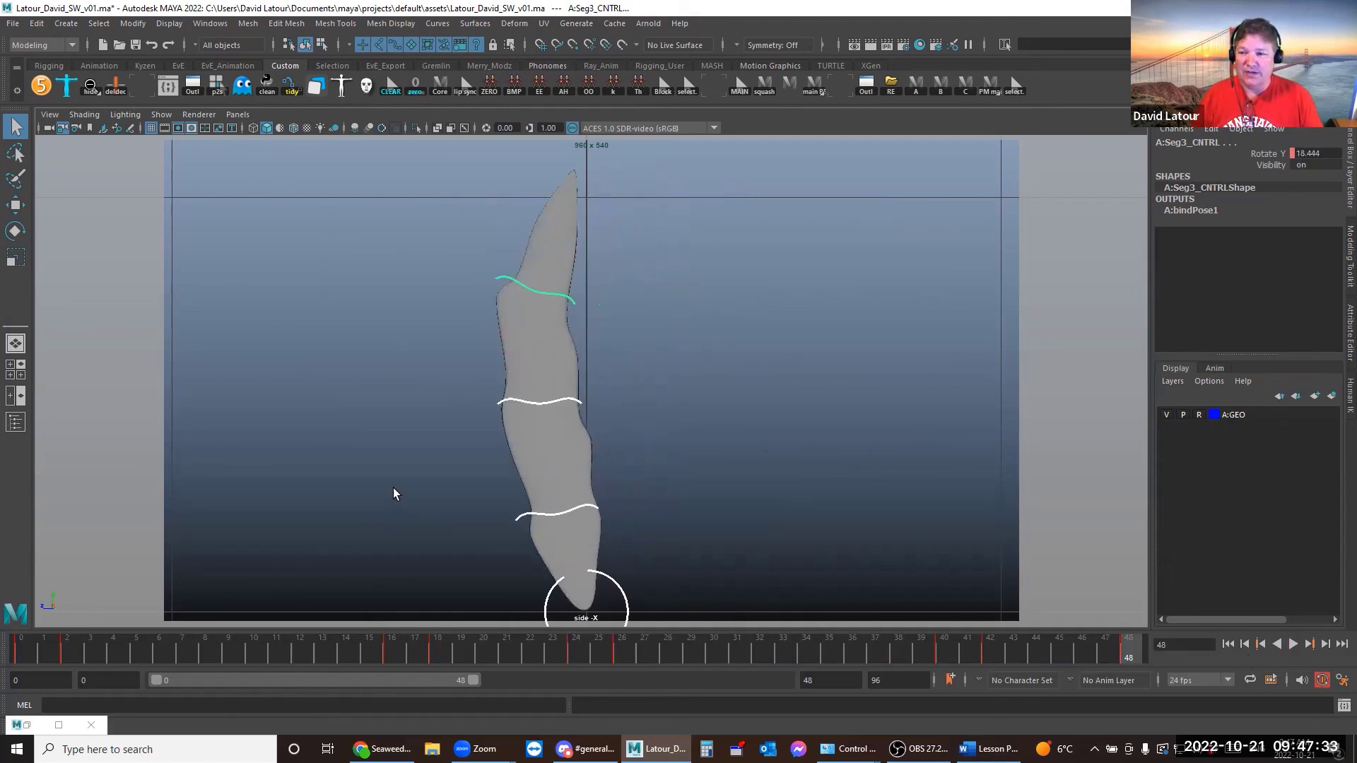
Play the sway, stop at frame 15, mark the stalk's left and right extents in orange, then clear them
{"action": "key", "text": "alt+v"}
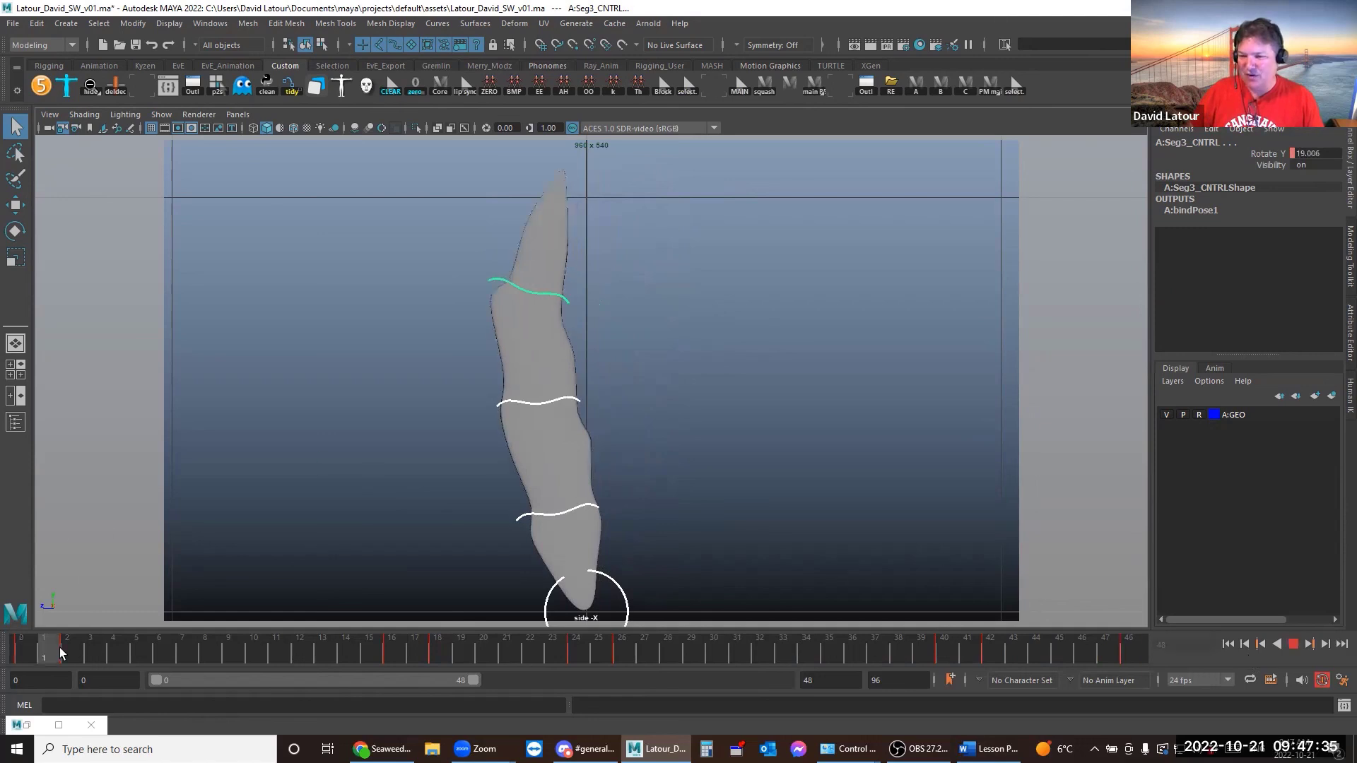
{"action": "left_click_drag", "start_coordinate": [156, 646], "coordinate": [369, 640]}
{"action": "left_click_drag", "start_coordinate": [534, 192], "coordinate": [525, 615]}
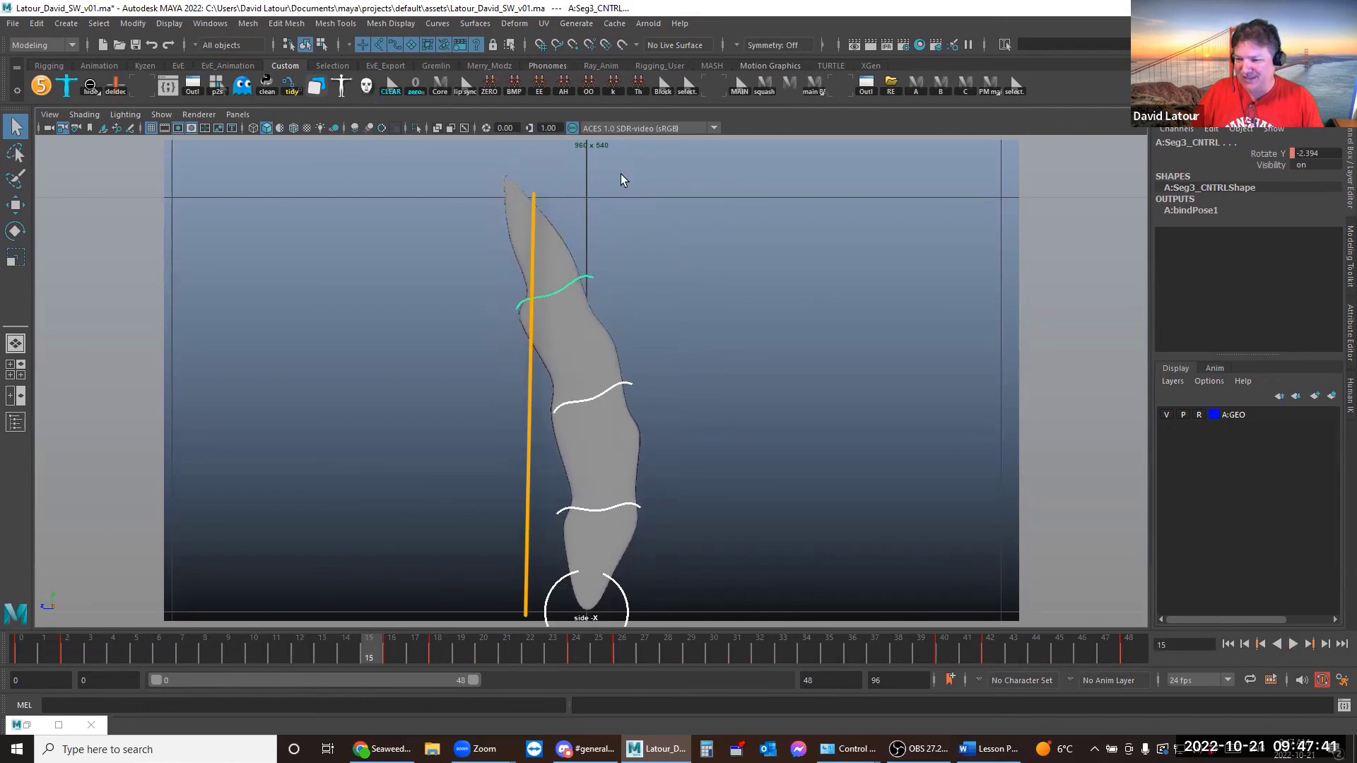
{"action": "left_click_drag", "start_coordinate": [645, 192], "coordinate": [638, 615]}
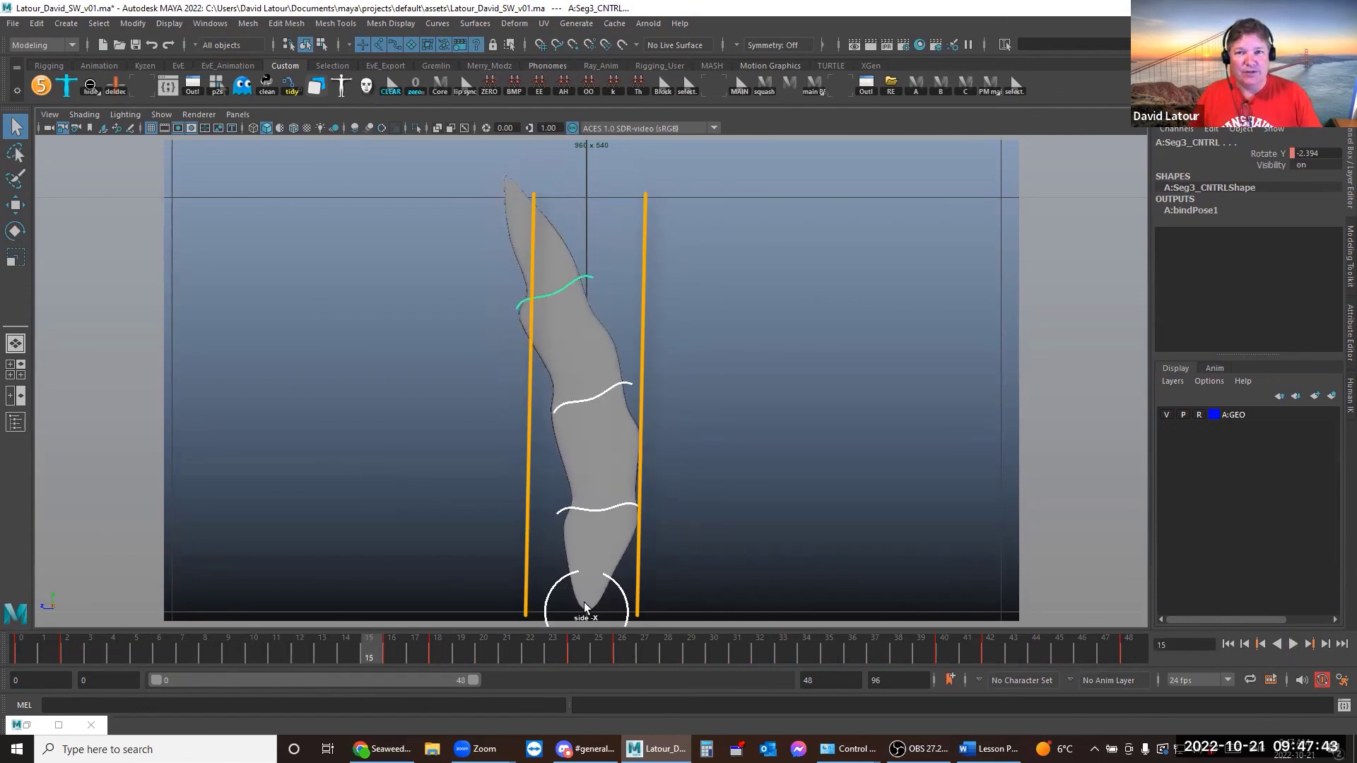
{"action": "key", "text": "Escape"}
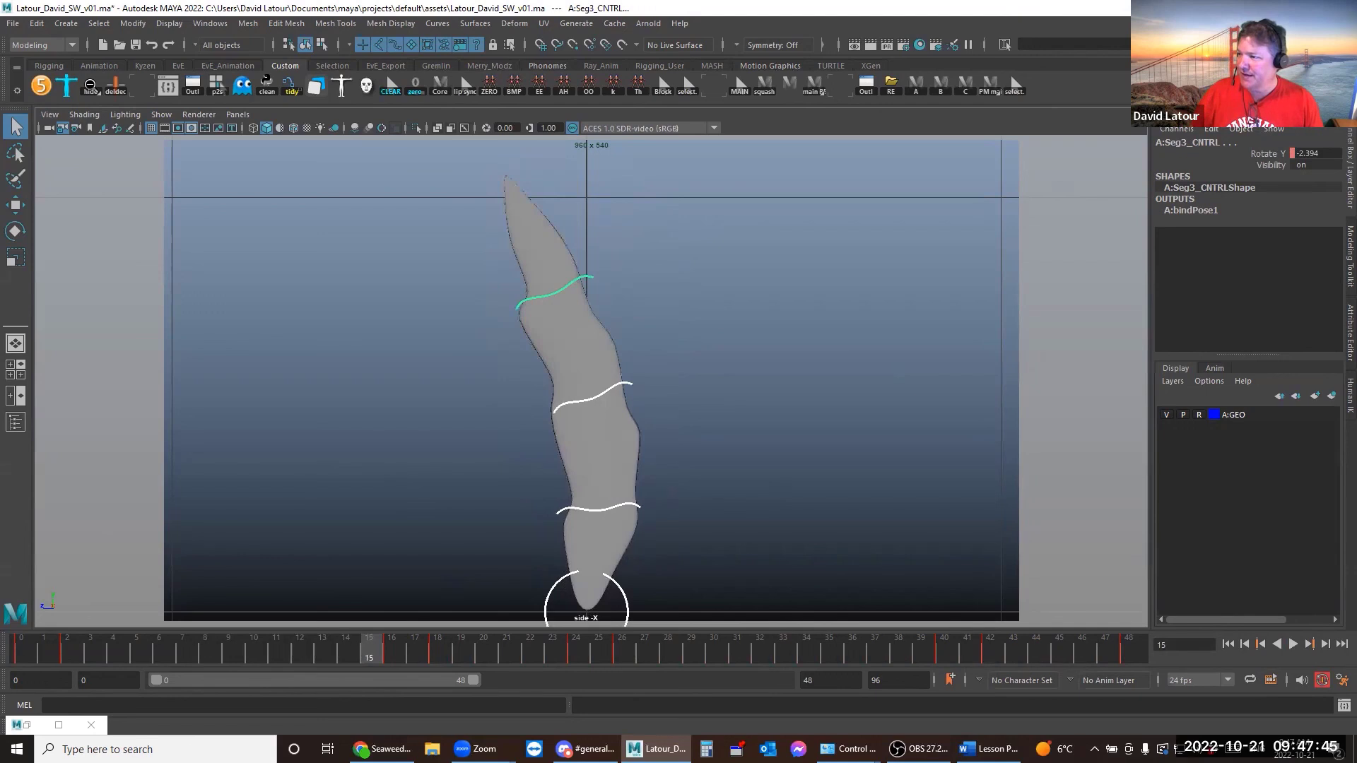